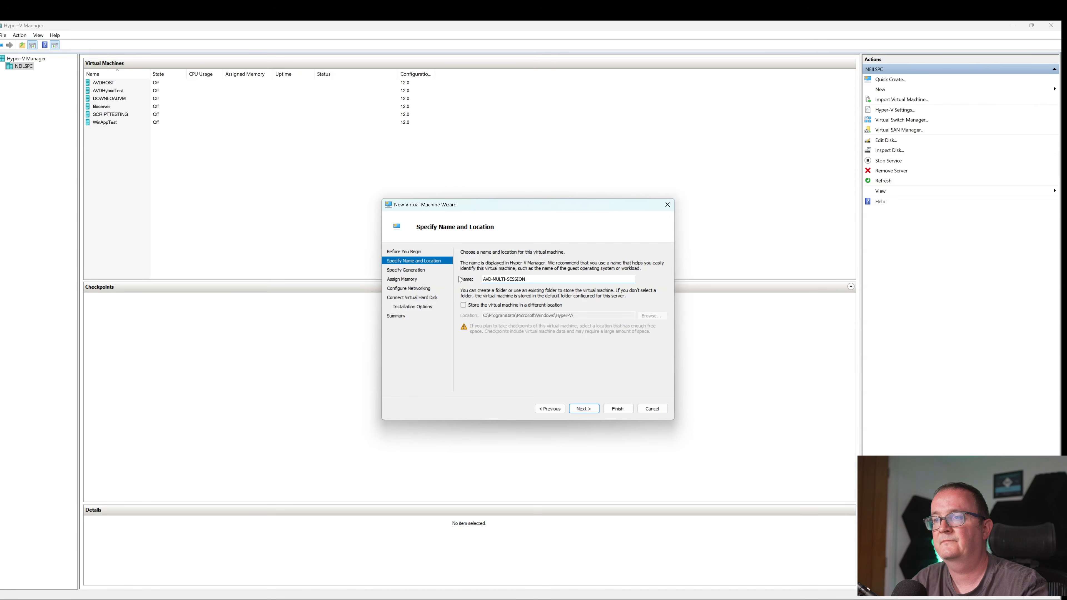
Keep the AVD-MULTI-SESSION name and Generation 2, assign 8096 MB memory, and connect to Default Switch.
left_click(583, 408)
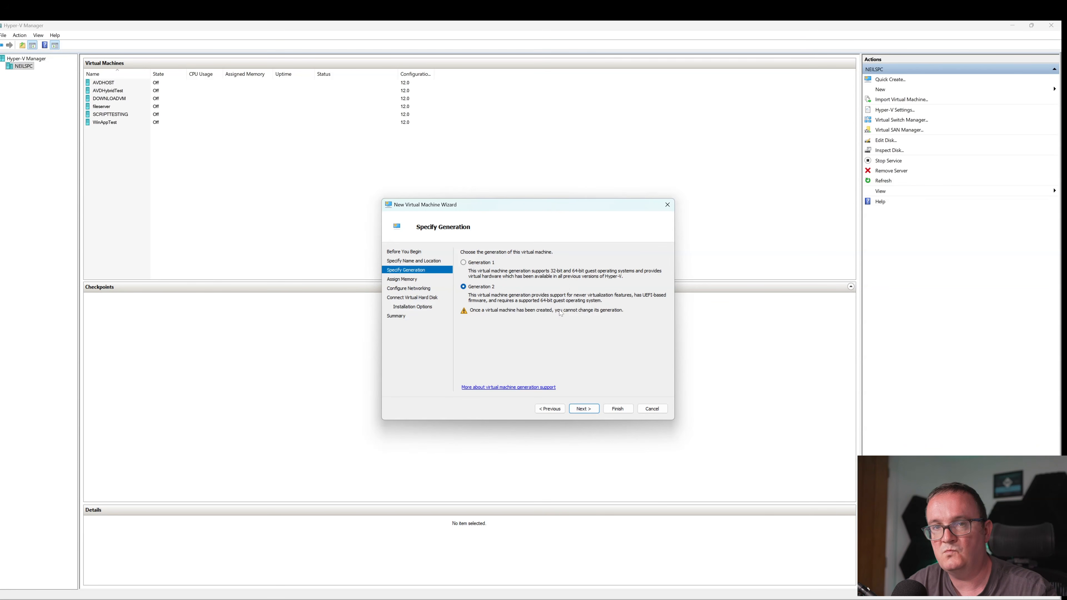
left_click(577, 410)
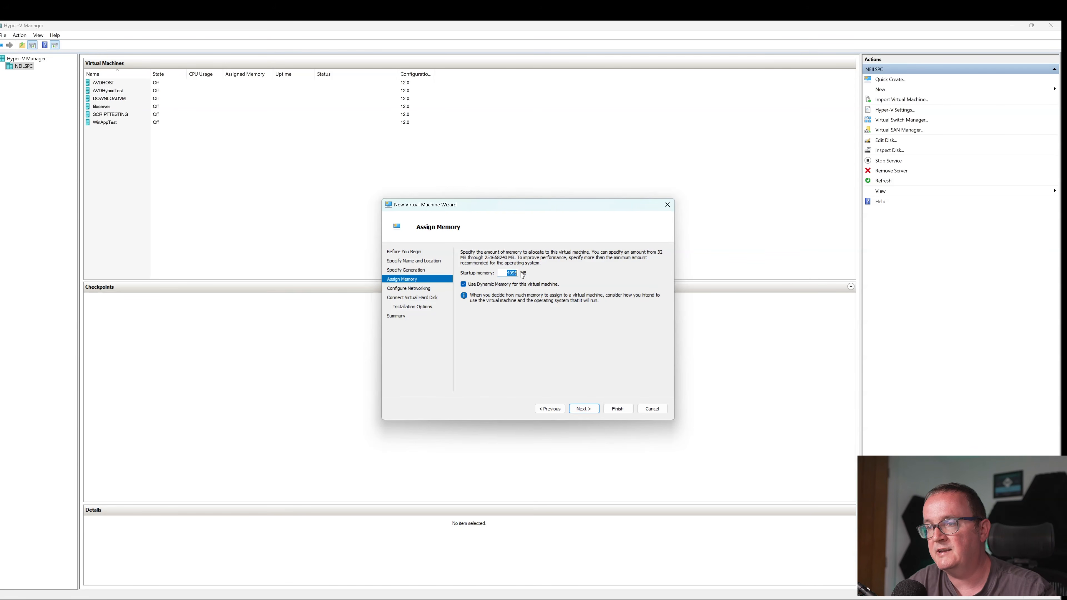
type("8096")
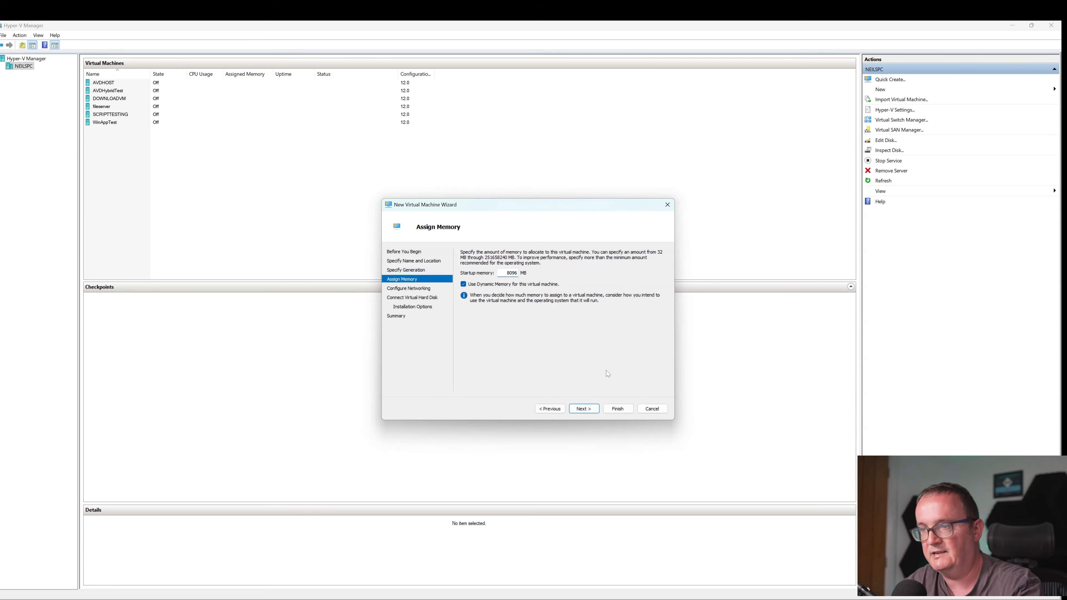
left_click(588, 409)
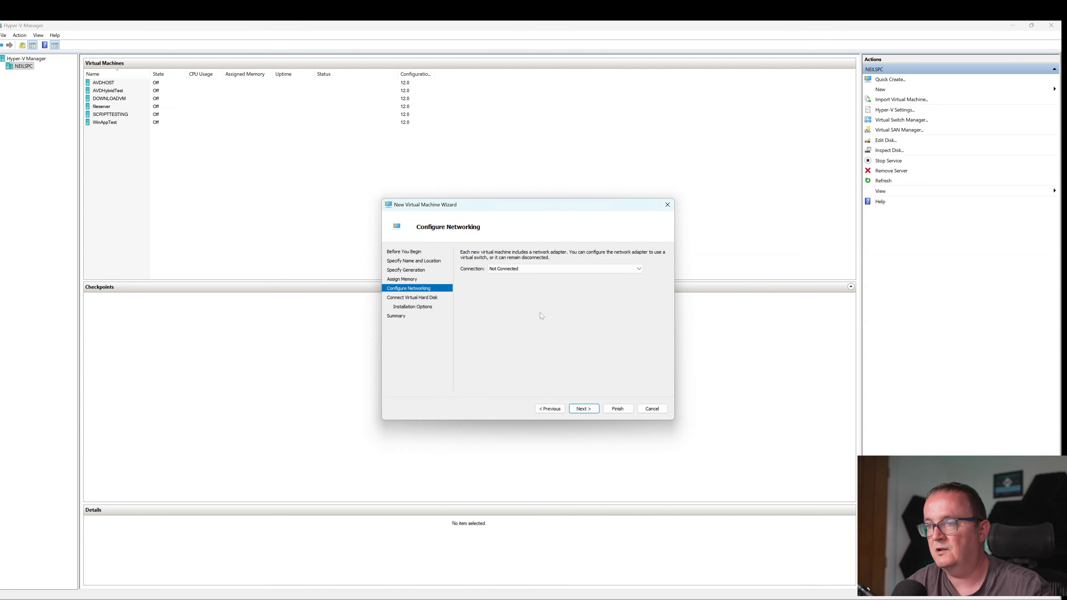
left_click(537, 270)
left_click(525, 285)
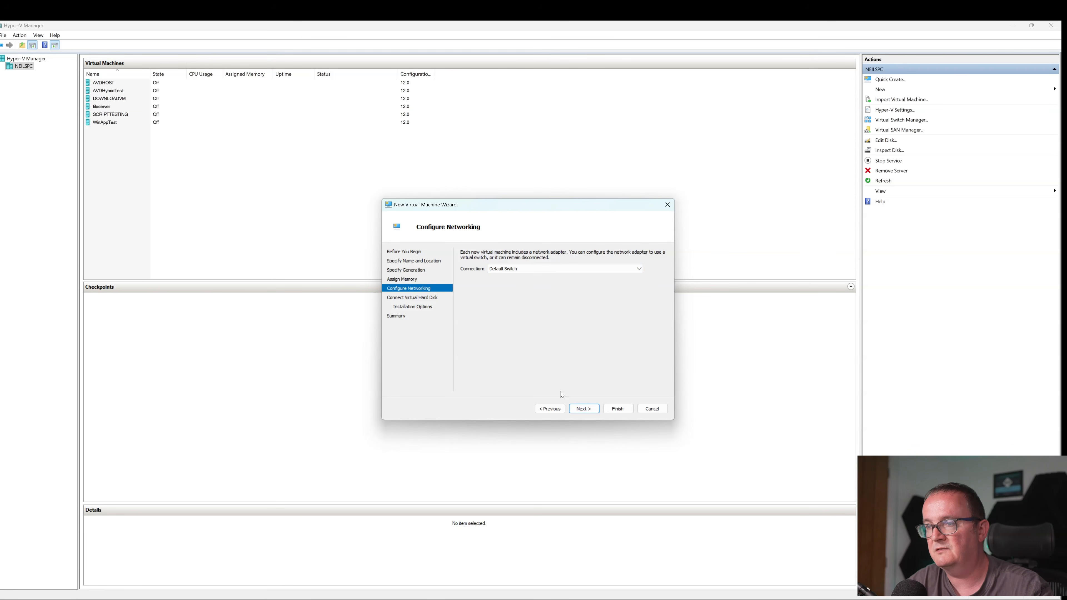
Accept the default virtual hard disk and choose to install from a bootable image file.
left_click(584, 409)
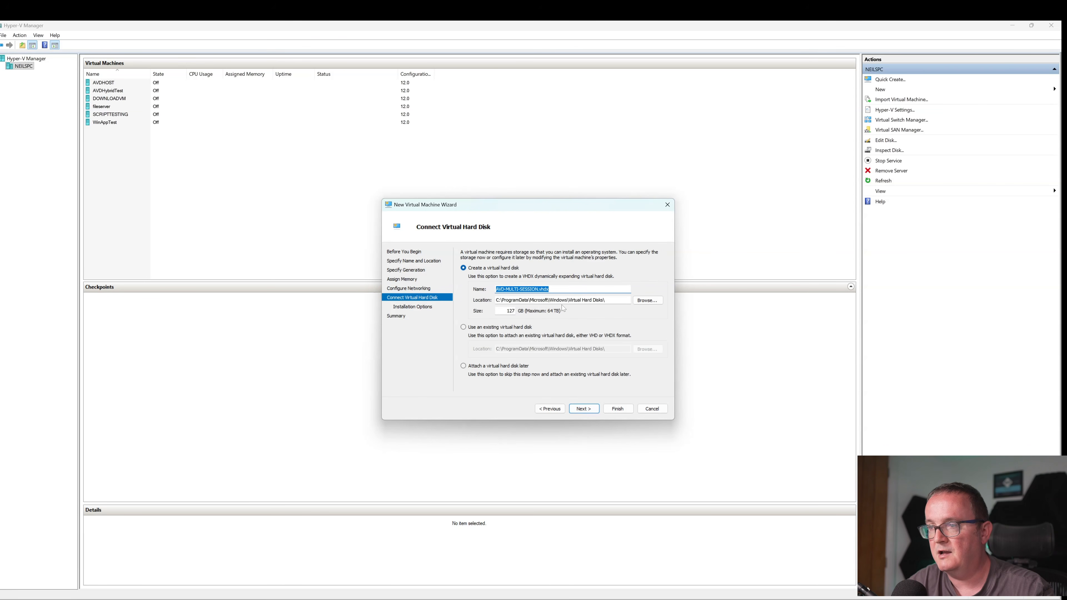
key("Return")
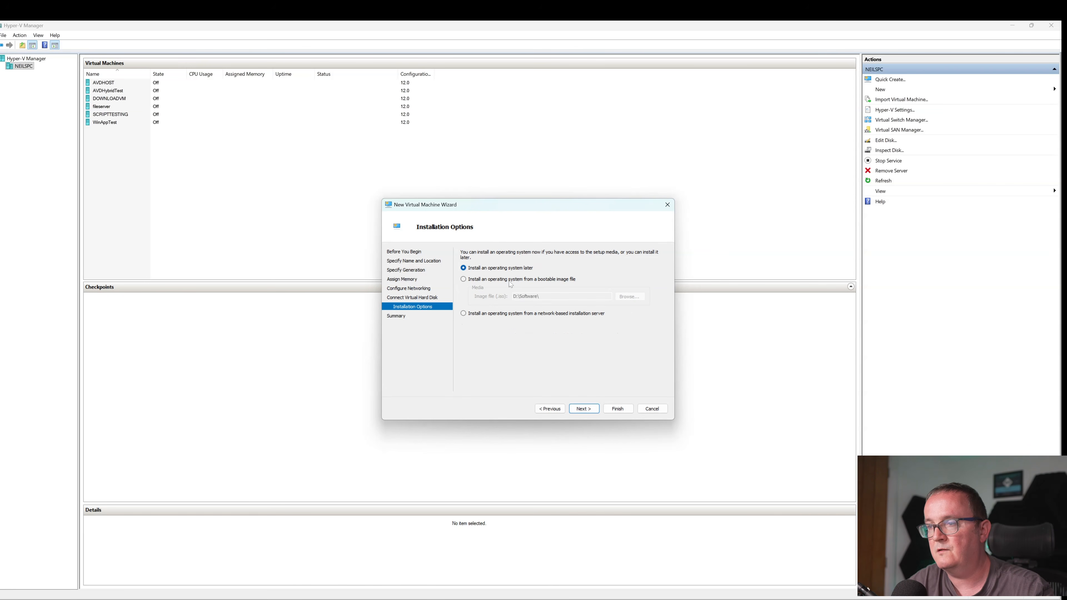
left_click(510, 280)
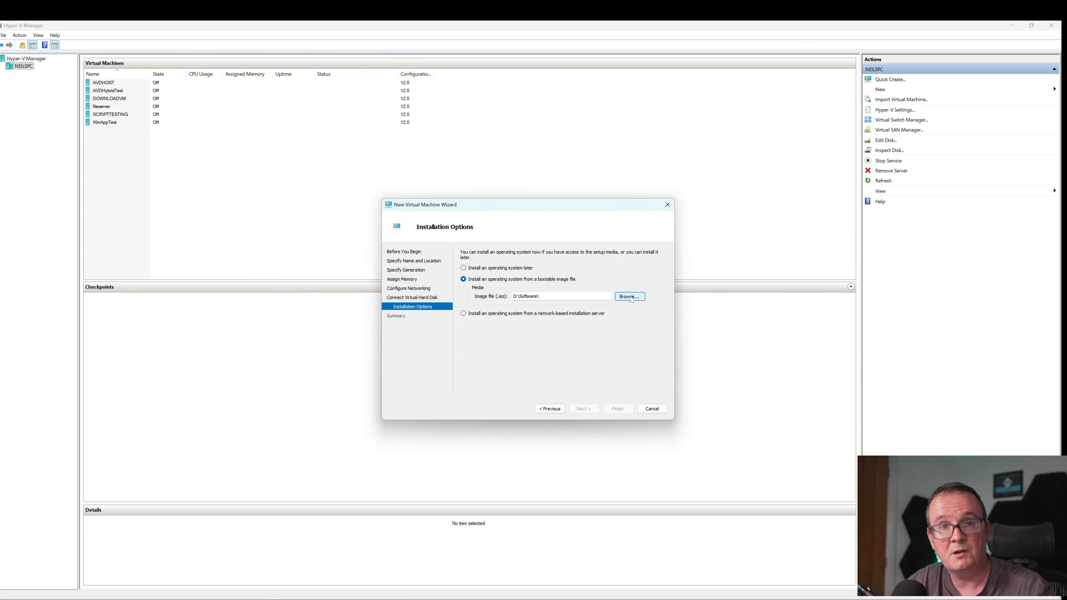
left_click(631, 296)
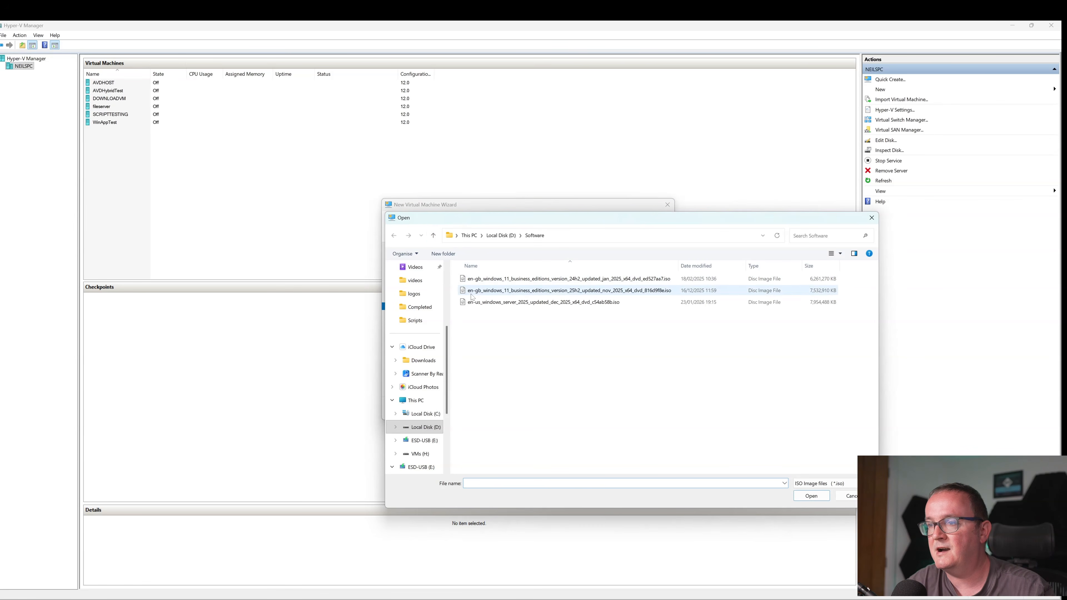
Pick the Windows Server 2025 ISO from D:\Software and finish the wizard to create AVD-MULTI-SESSION.
left_click(504, 303)
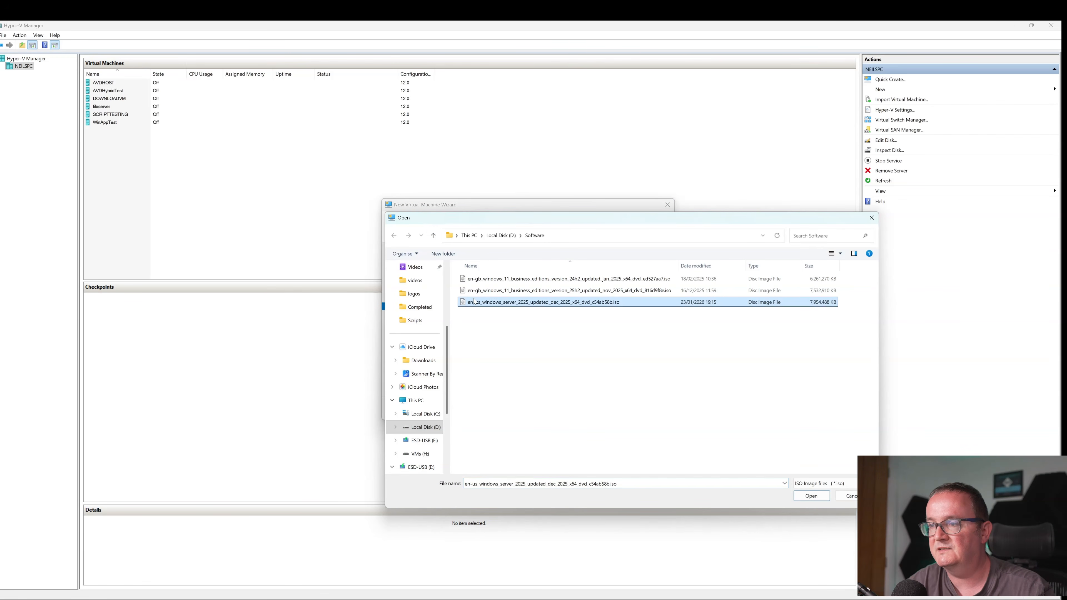
left_click(509, 302)
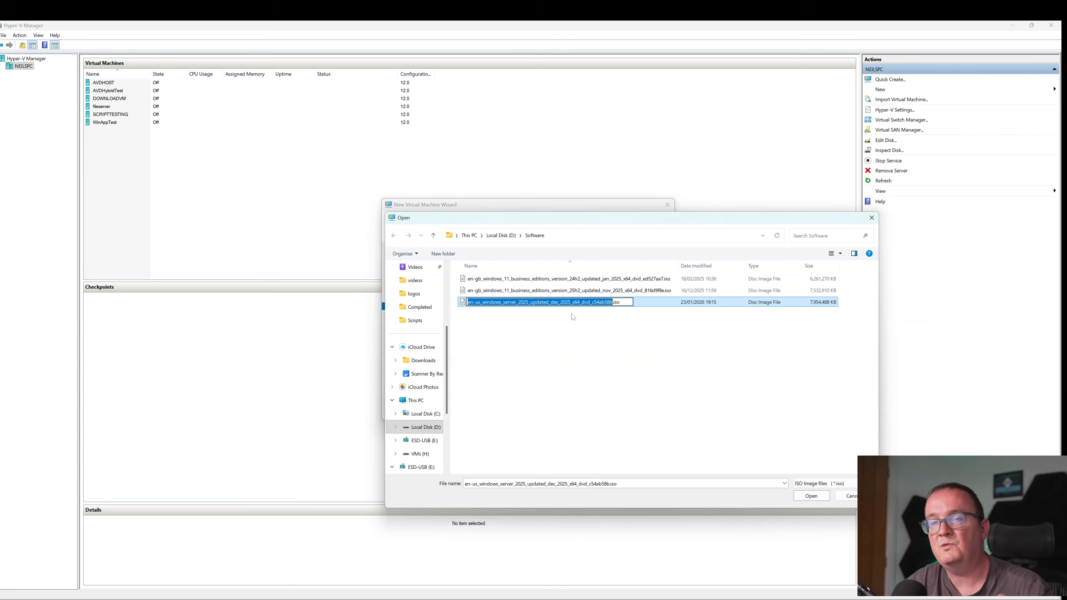
left_click(532, 291)
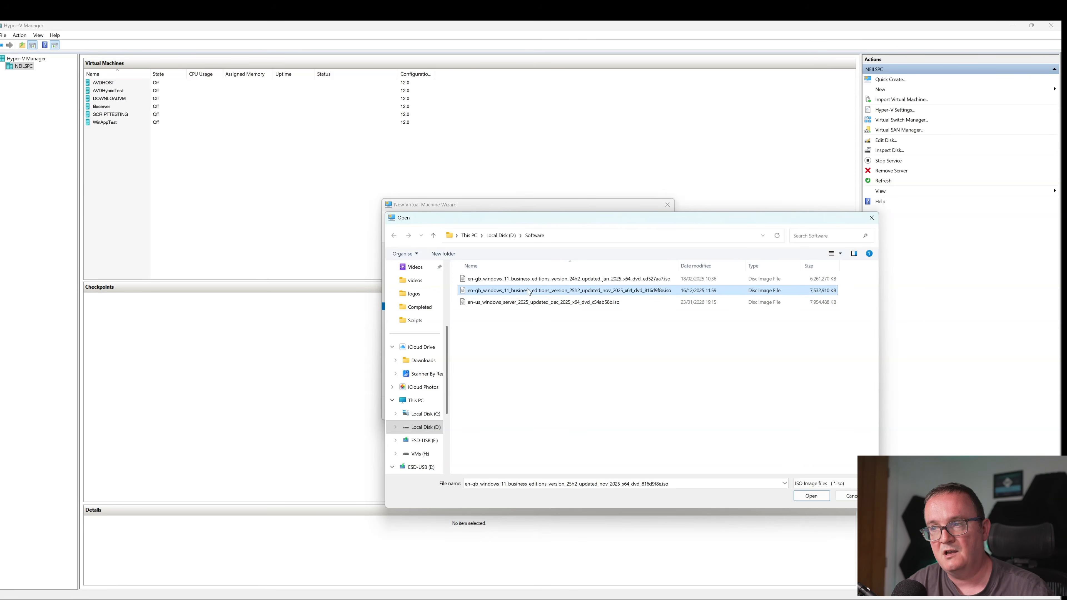
left_click(528, 303)
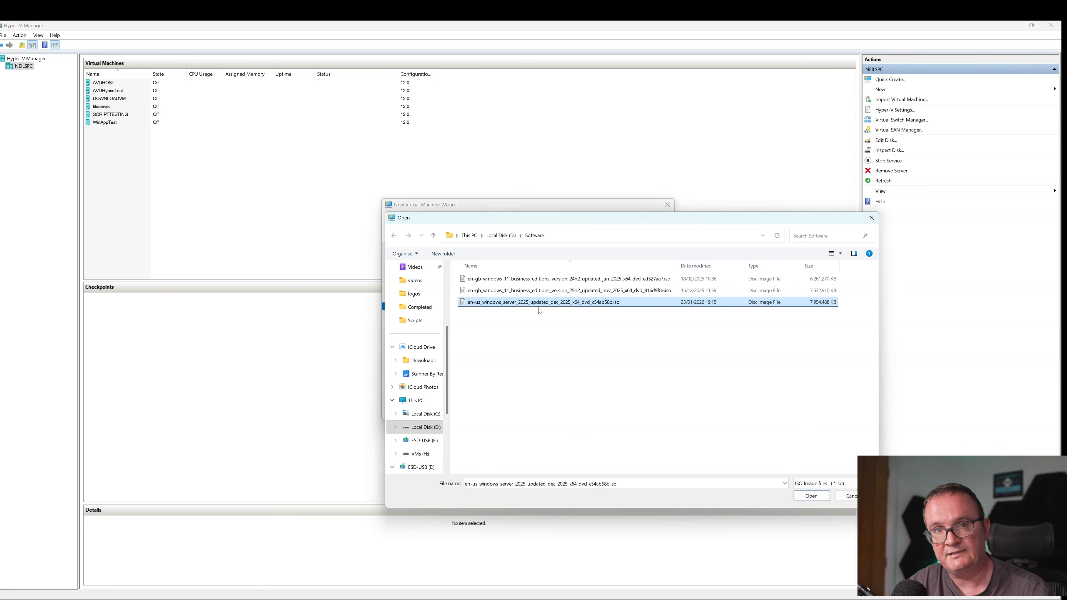
key("Return")
left_click(584, 409)
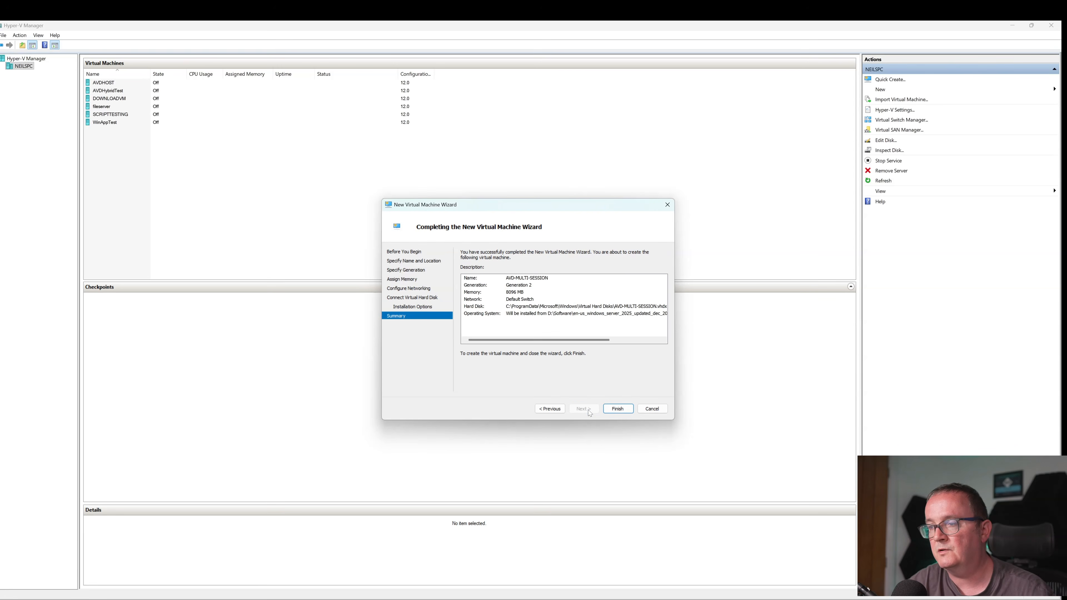
left_click(612, 412)
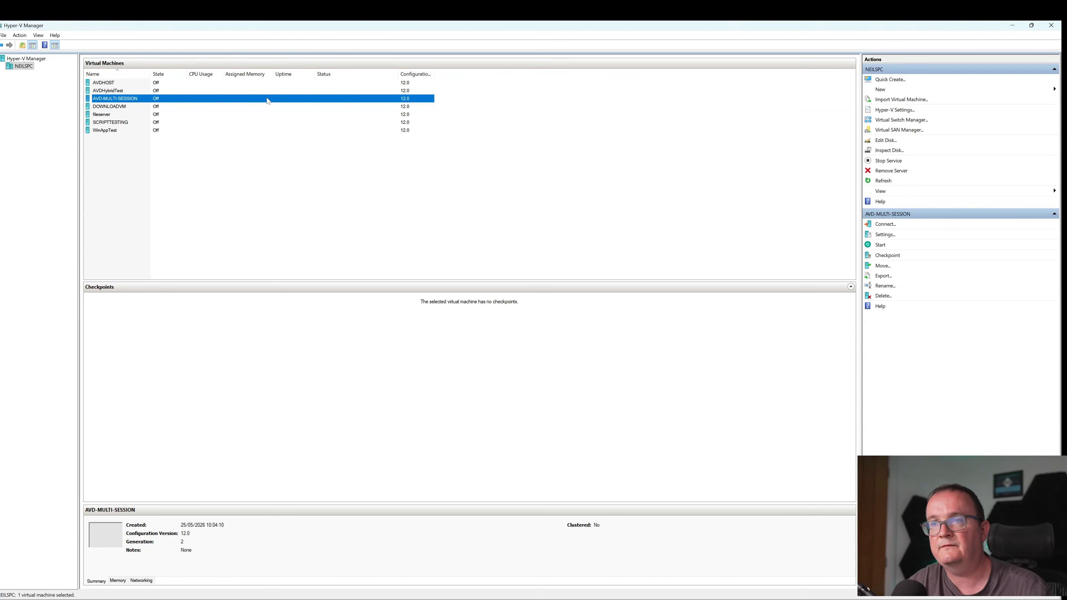
right_click(268, 100)
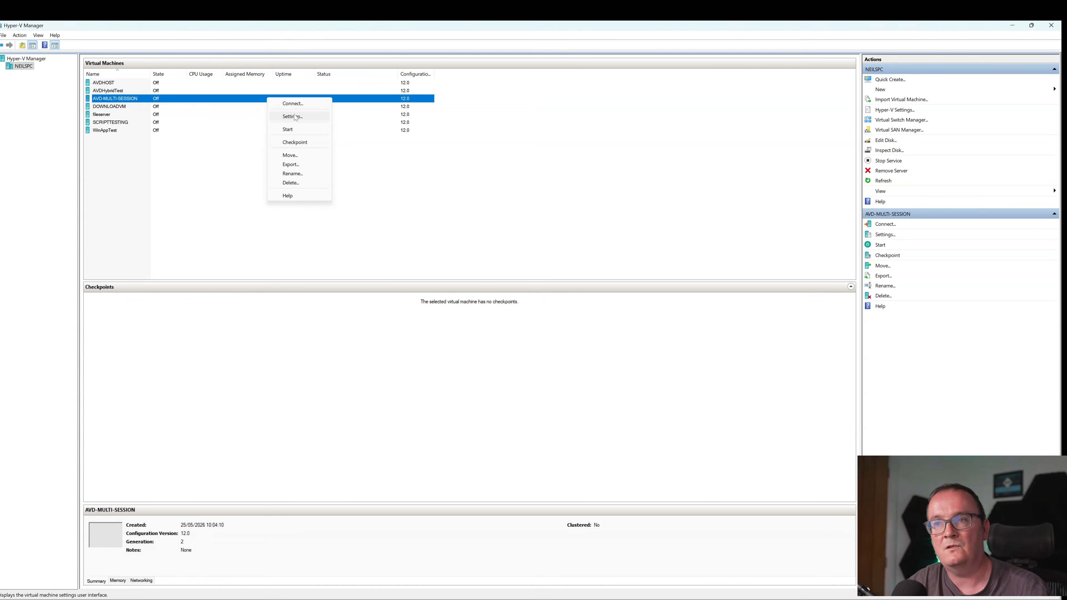
Enable the Trusted Platform Module in AVD-MULTI-SESSION's Security settings, then connect to the VM.
left_click(295, 117)
left_click(470, 232)
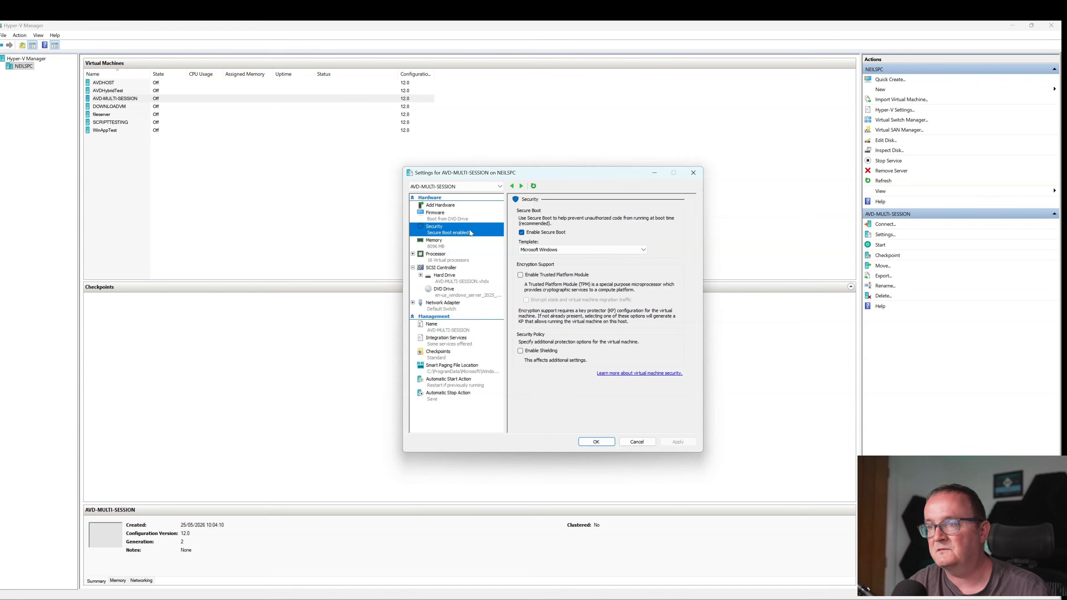
left_click(552, 274)
left_click(595, 442)
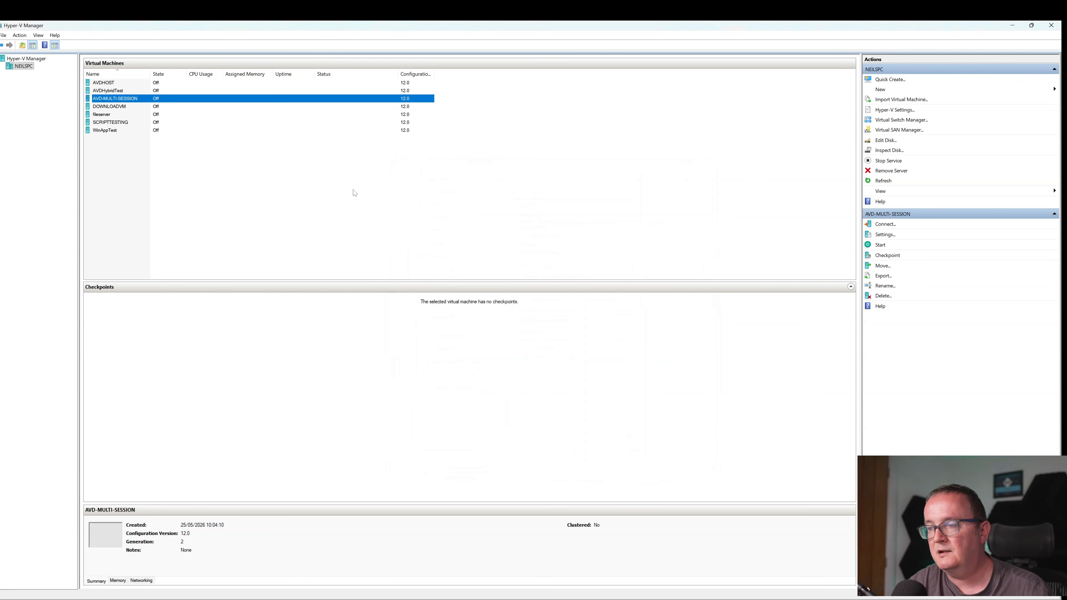
right_click(186, 95)
key("Escape")
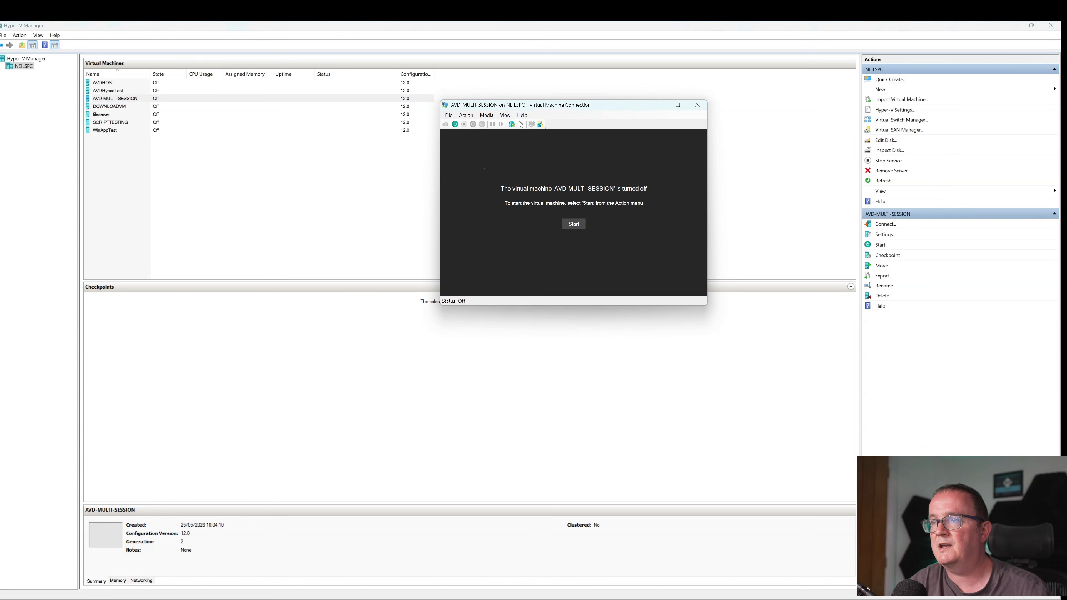
left_click(487, 115)
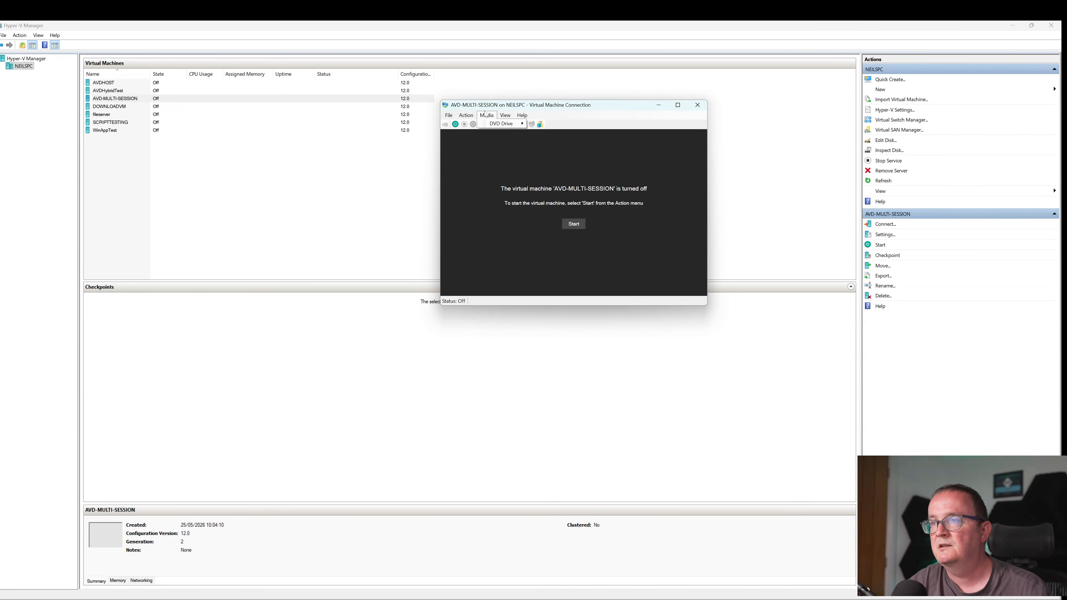
mouse_move(504, 124)
left_click(569, 114)
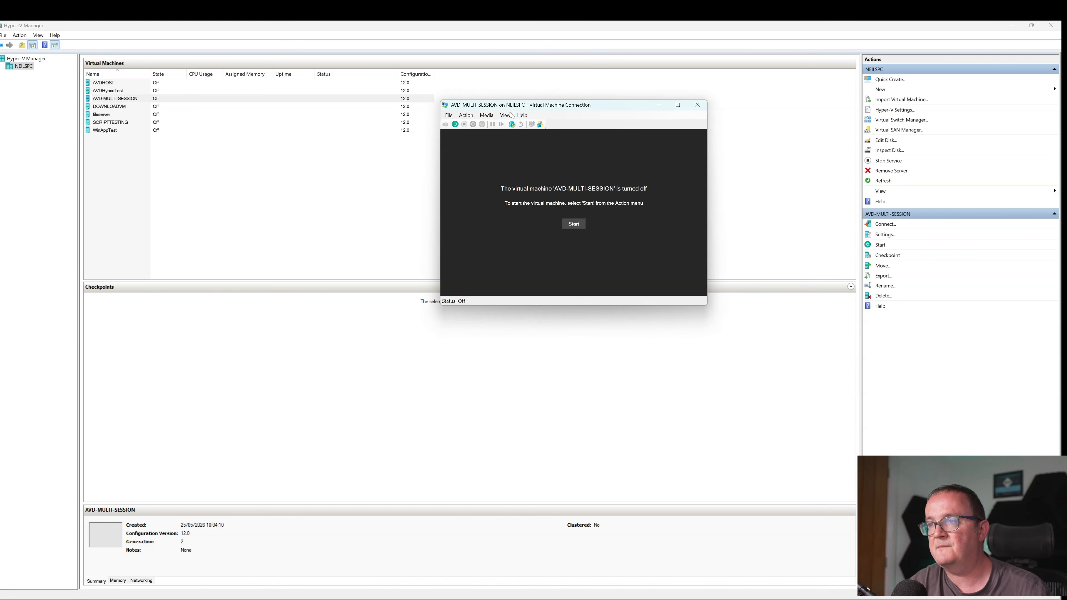
left_click(449, 115)
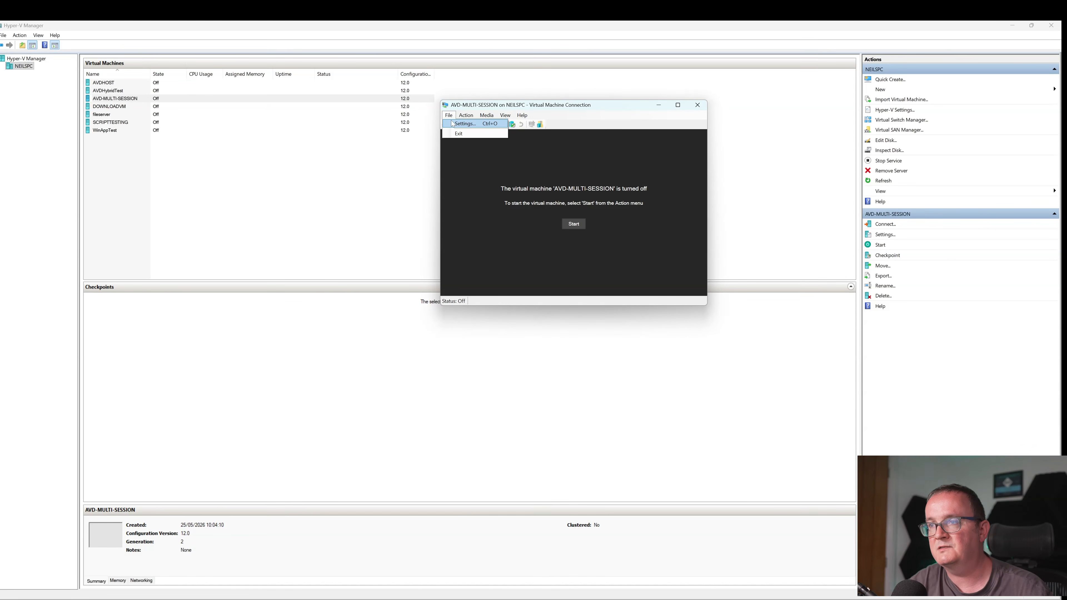
left_click(459, 126)
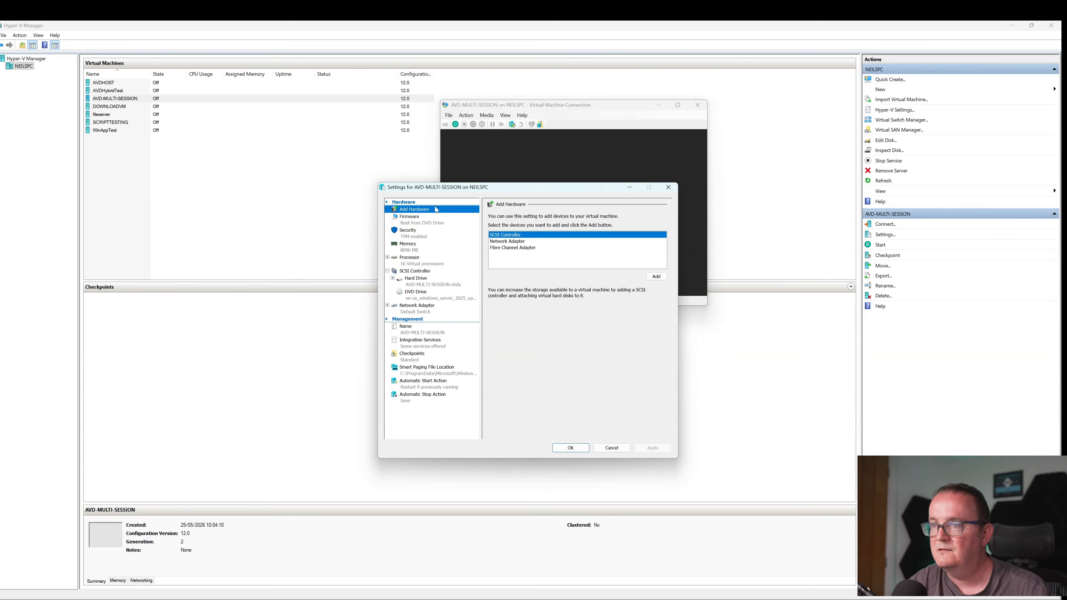
left_click(525, 261)
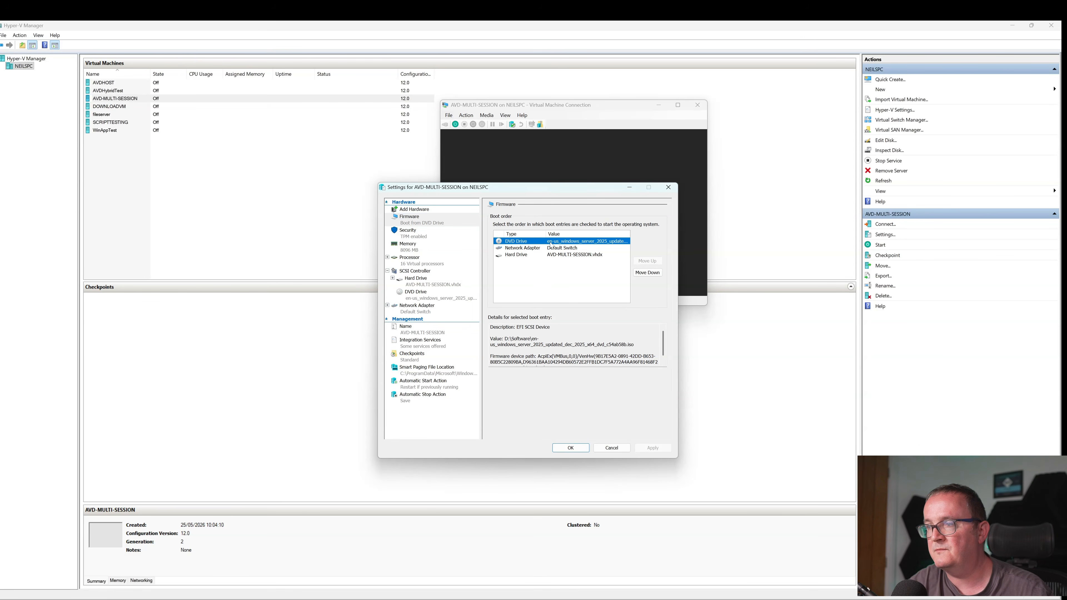
left_click(571, 448)
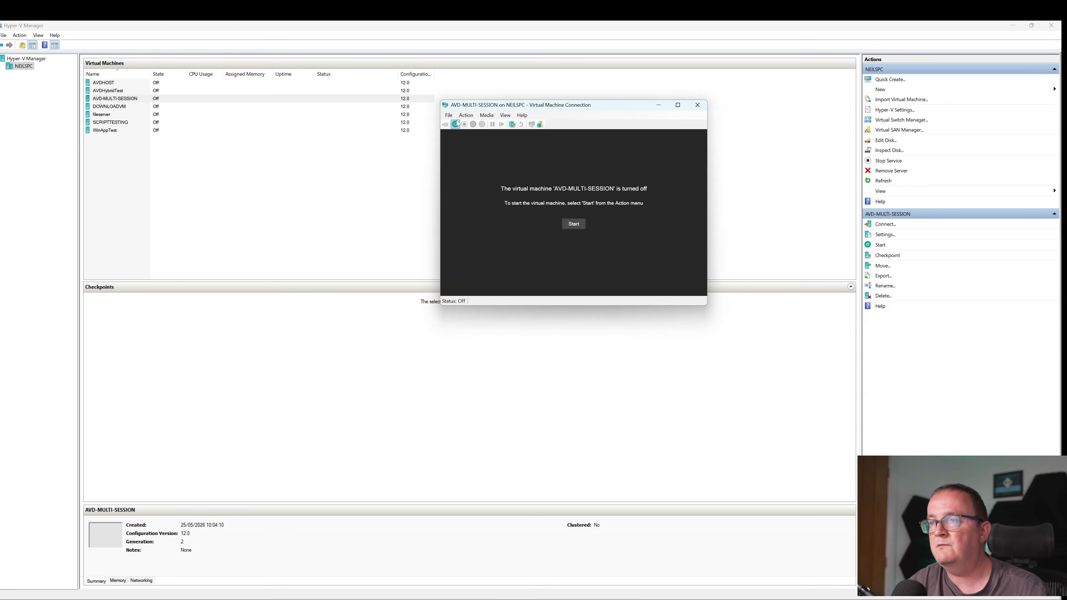
left_click(574, 224)
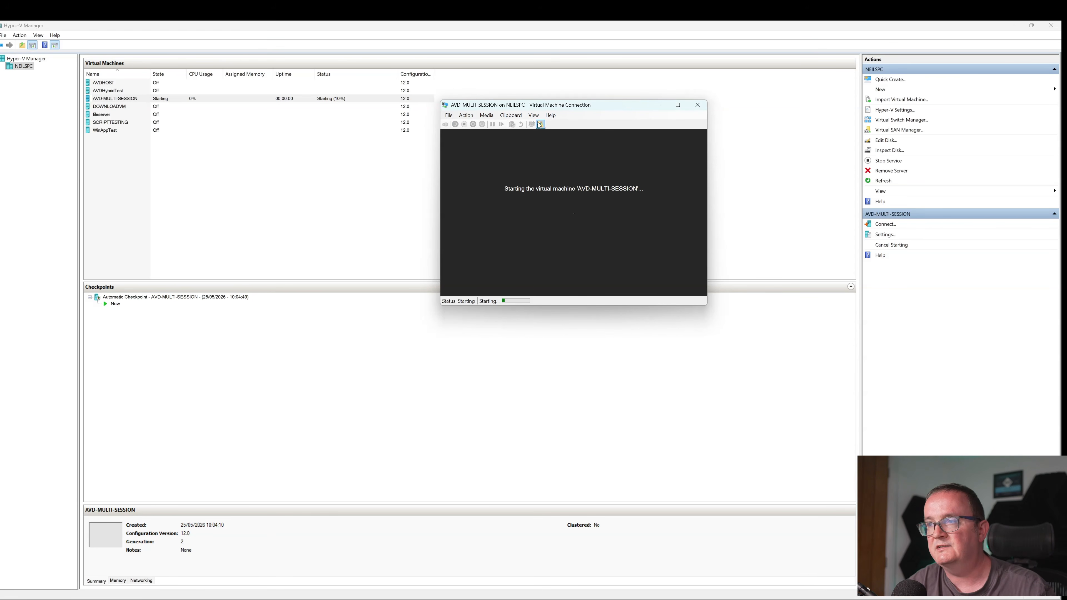
Boot AVD-MULTI-SESSION from the DVD into Windows Server setup, reaching the image selection list.
left_click_drag(528, 106, 460, 116)
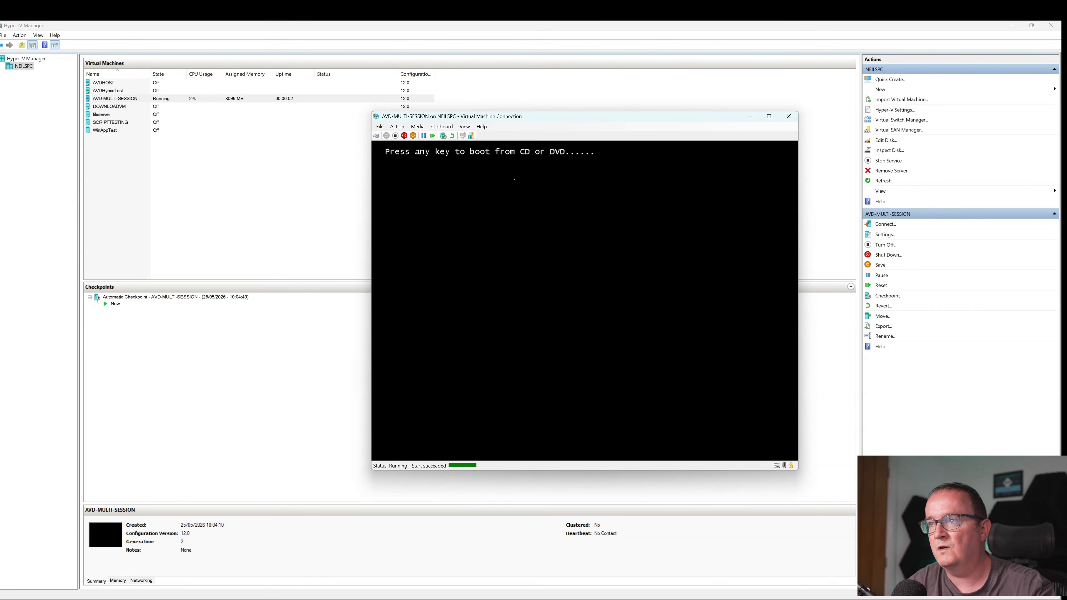
key("Return")
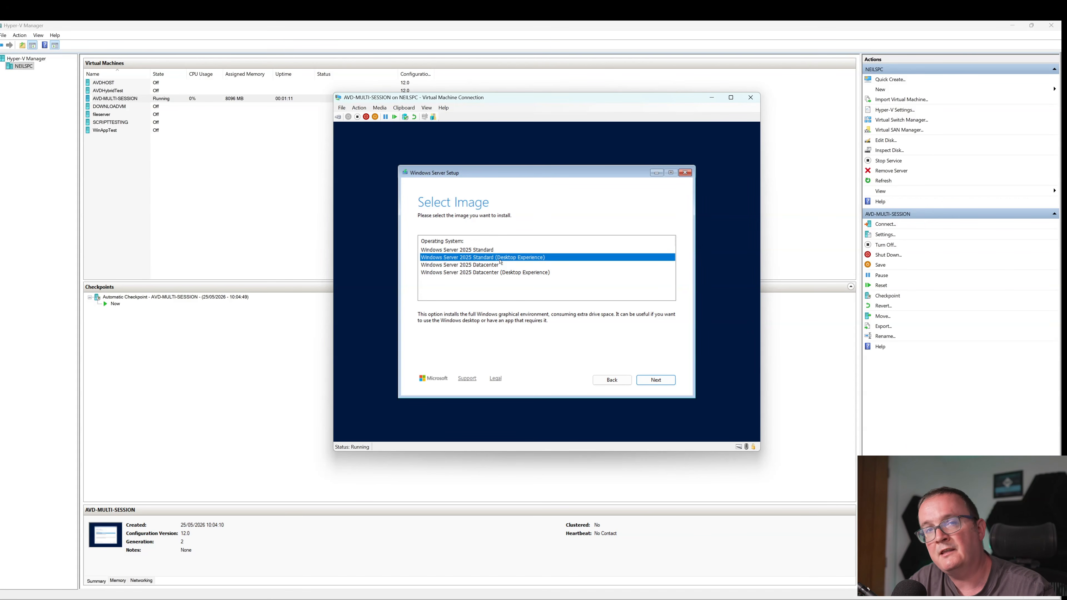
left_click(495, 253)
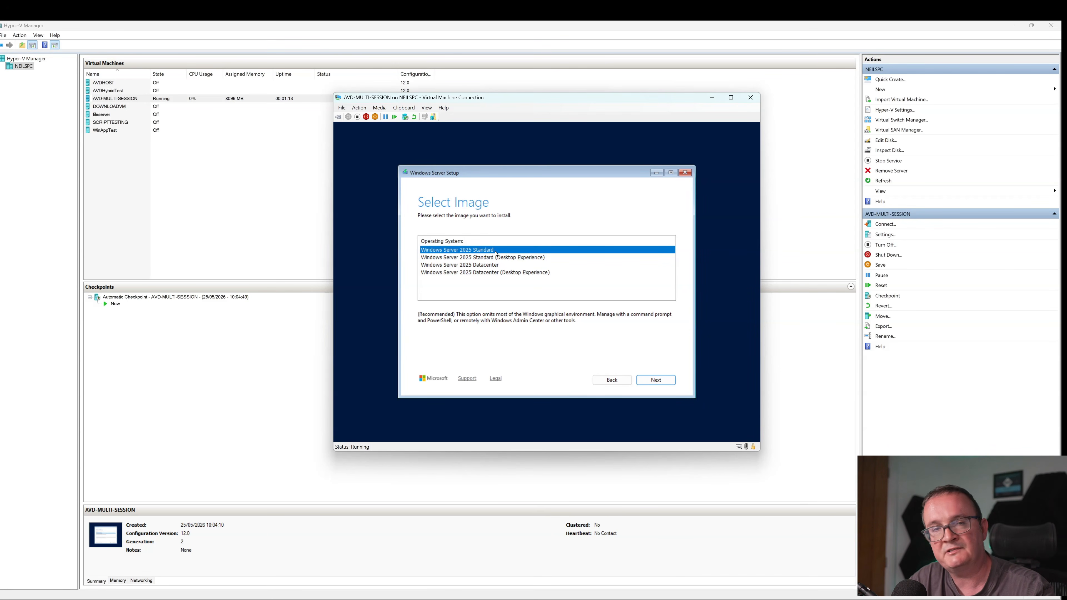
Install Windows Server 2025 Standard (Desktop Experience) through to the VM's desktop.
left_click(495, 257)
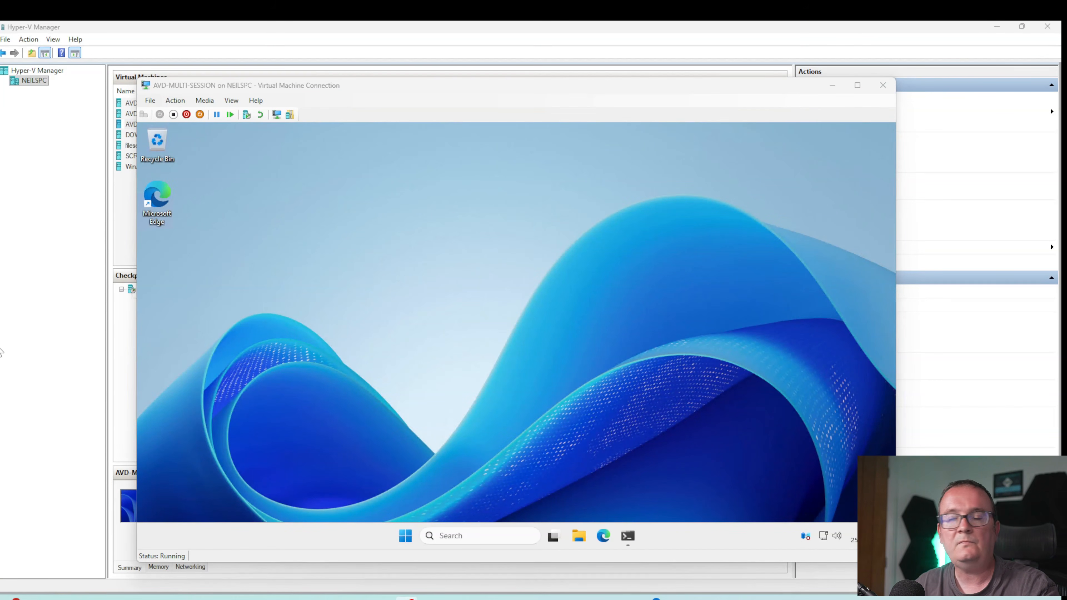
left_click(521, 336)
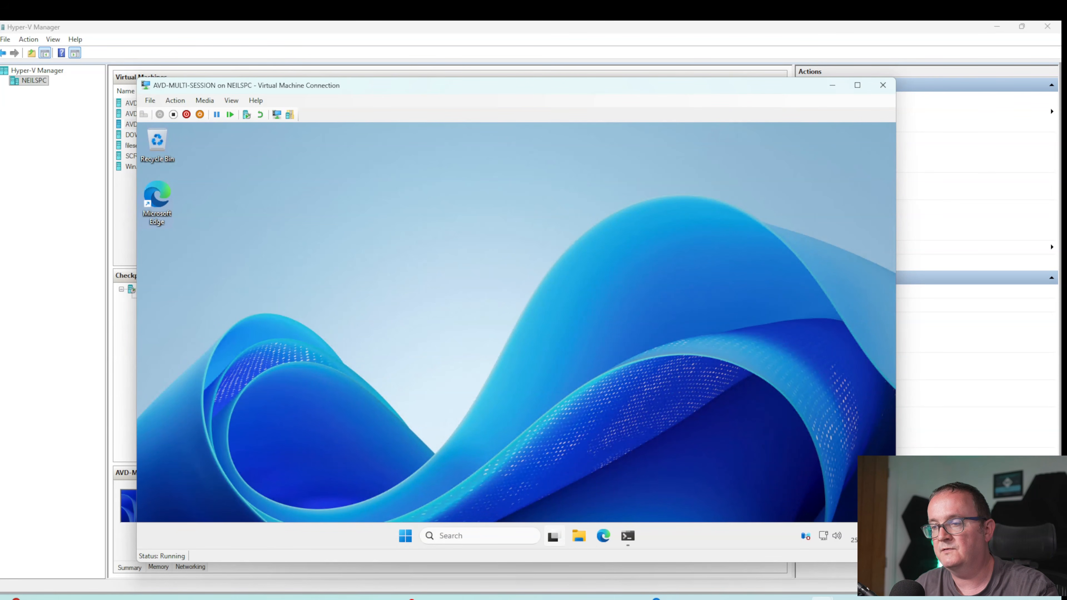
In Server Manager's Local Server, open the computer name change dialog and select Domain membership.
left_click(406, 537)
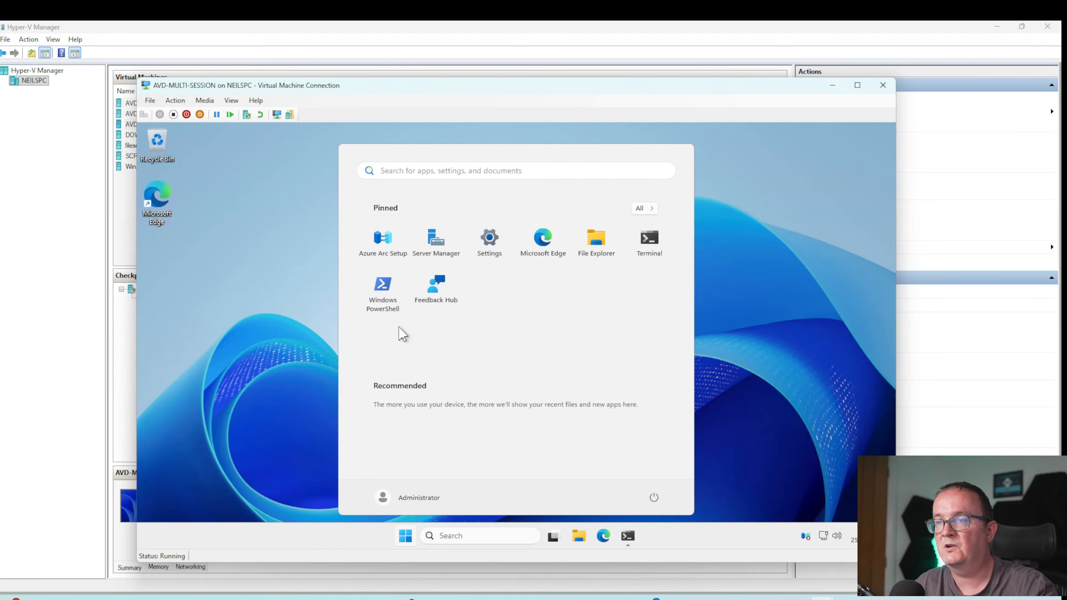
left_click(425, 244)
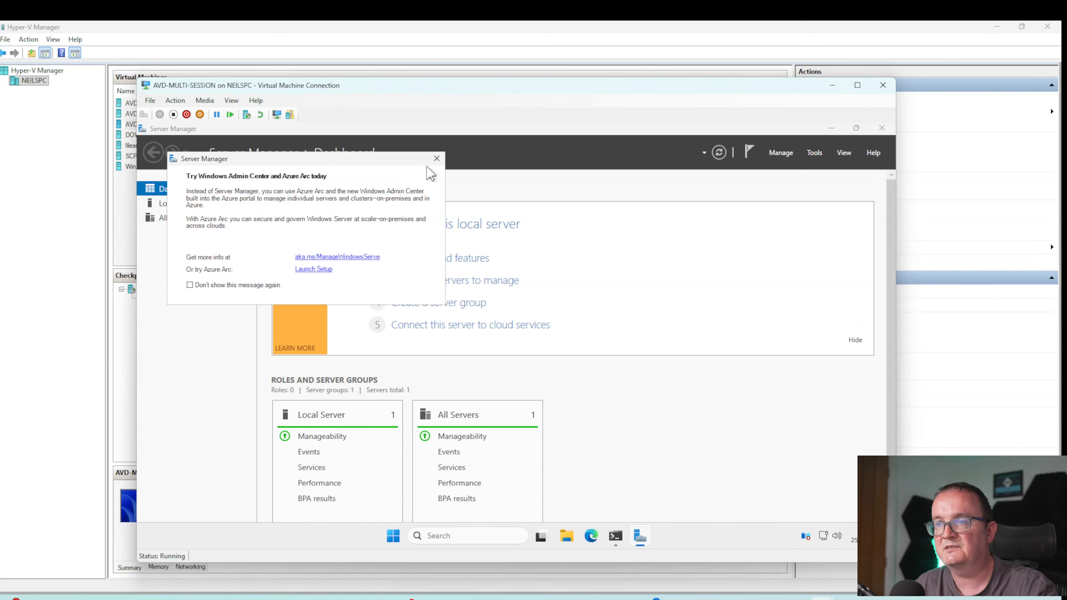
left_click(409, 225)
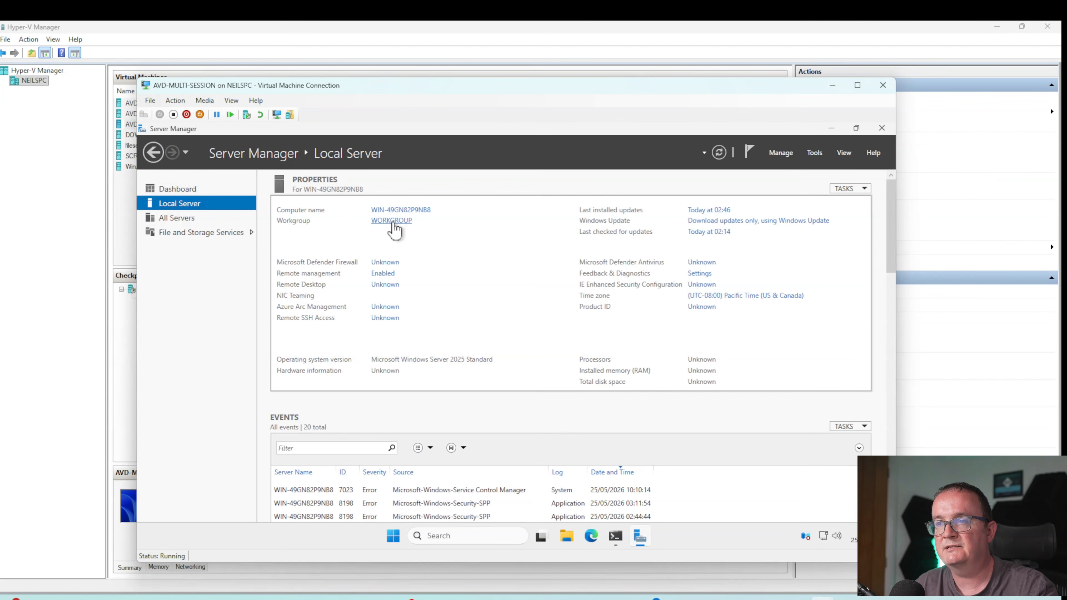
left_click(387, 230)
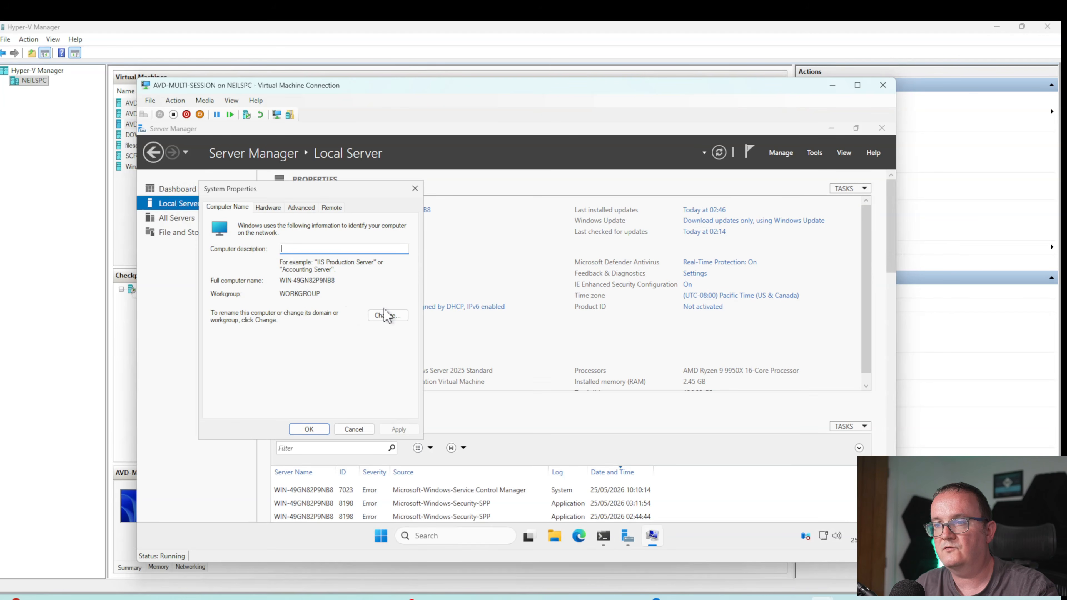
left_click(388, 317)
left_click(237, 339)
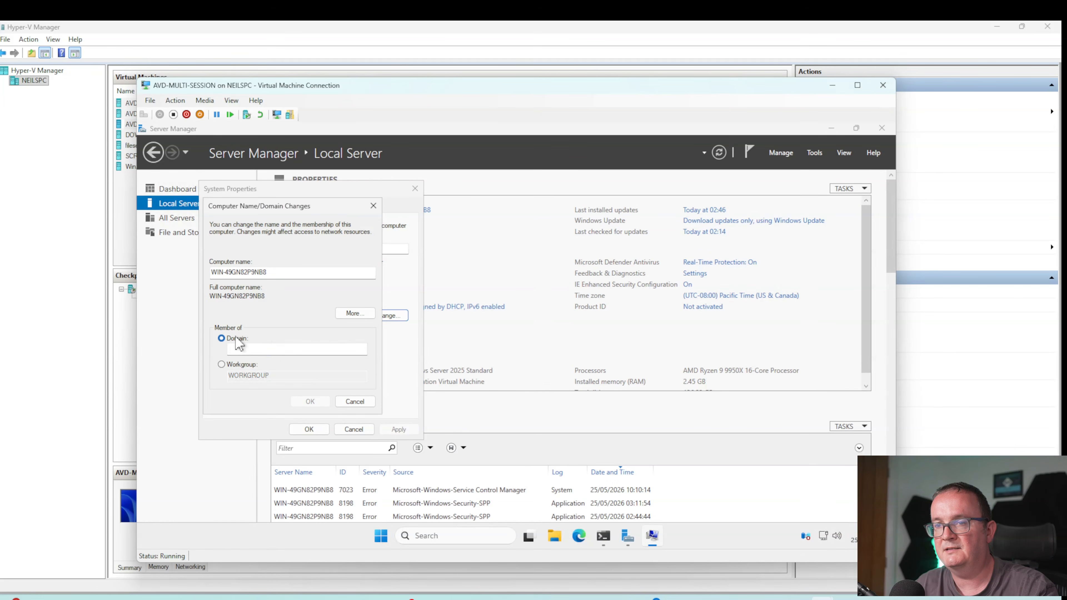
Join VIRTUALMANC.LOCAL using the domain administrator credentials, then restart the VM now.
type("VI")
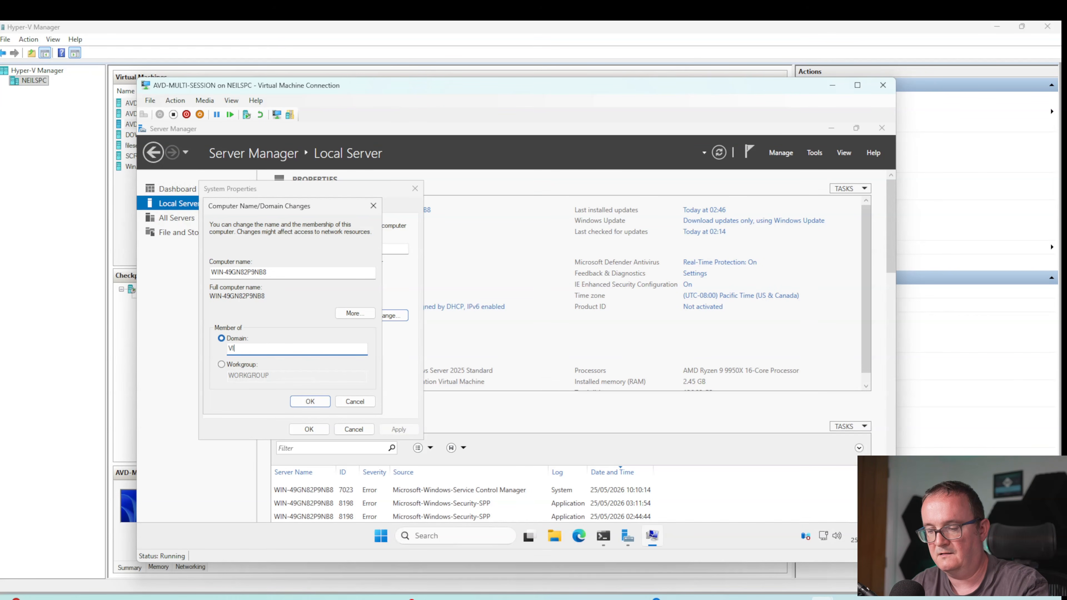
type("RTUALMANC.LOCAL")
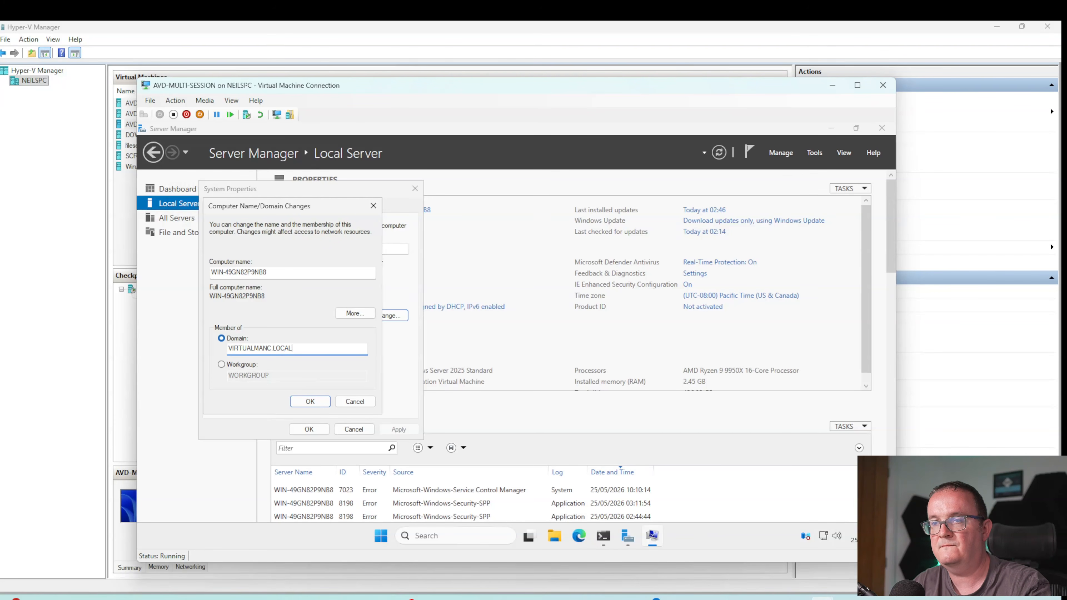
key("Return")
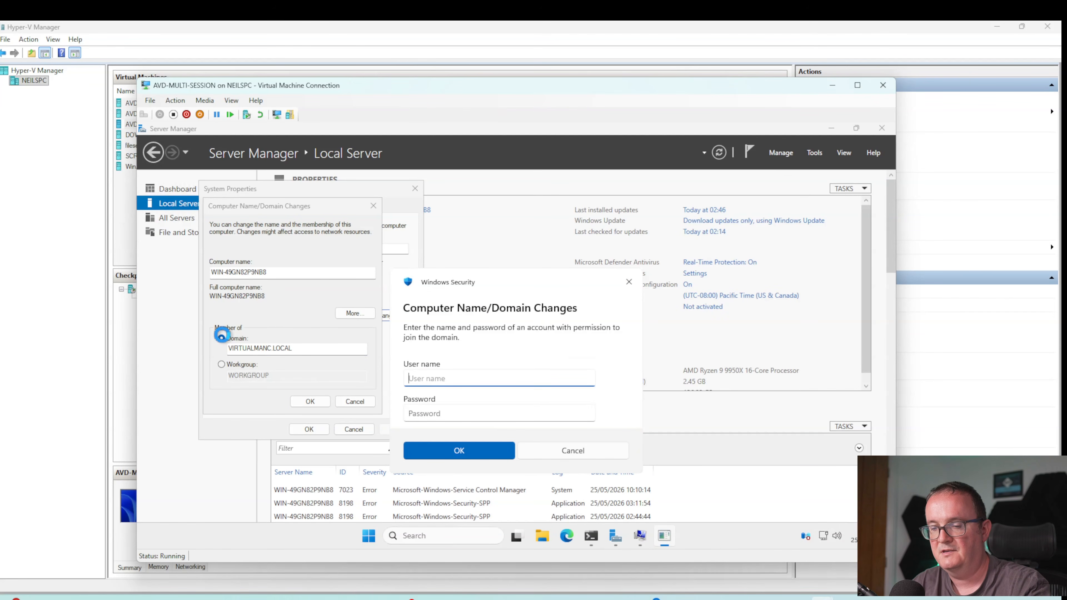
type("WVDADNU")
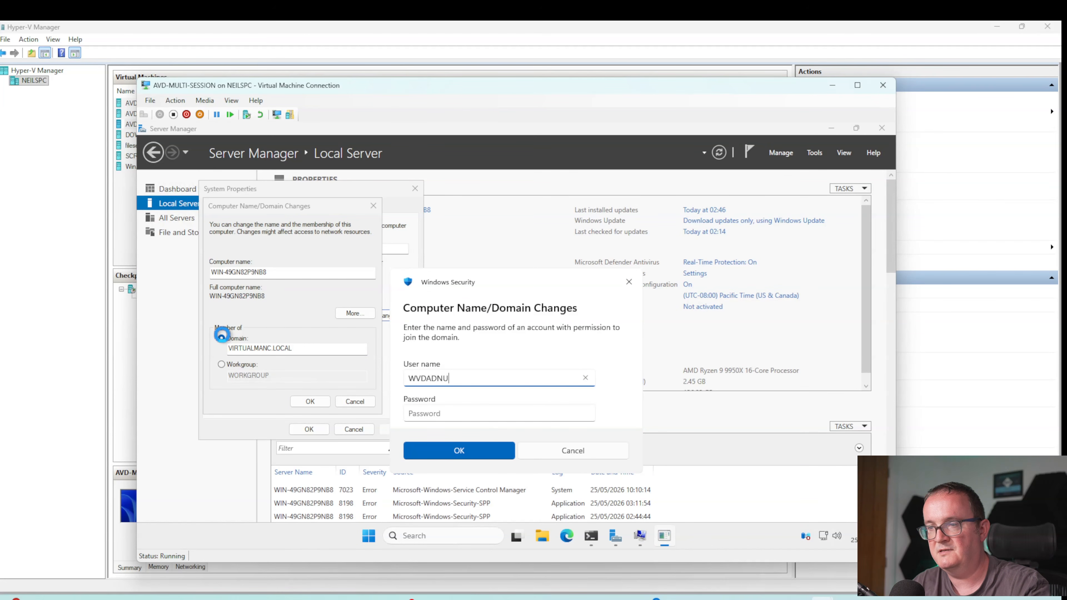
key("BackSpace")
key("BackSpace")
key("BackSpace")
key("BackSpace")
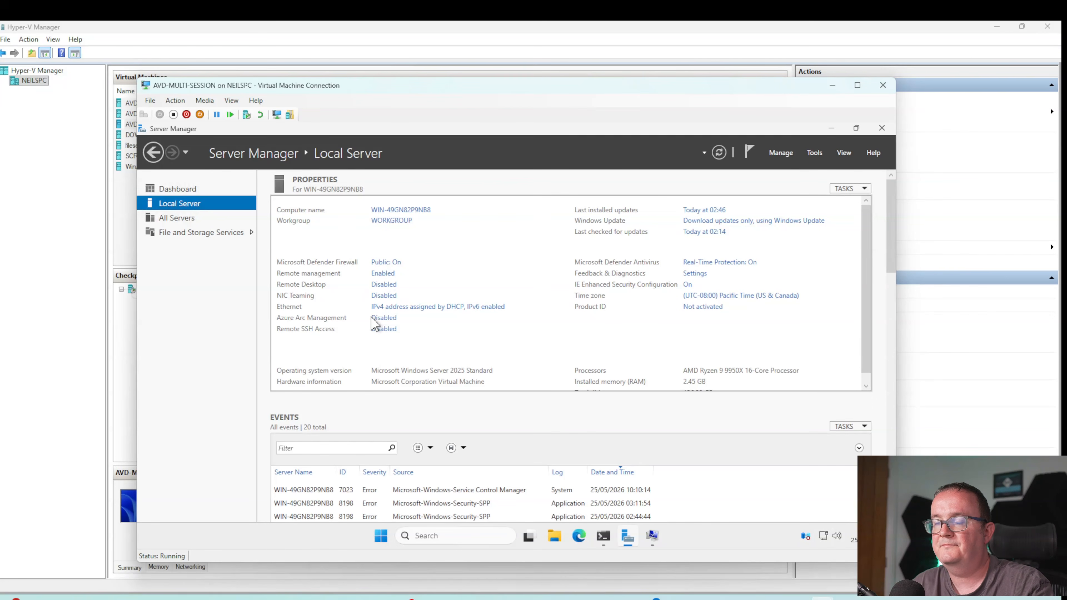
left_click(585, 368)
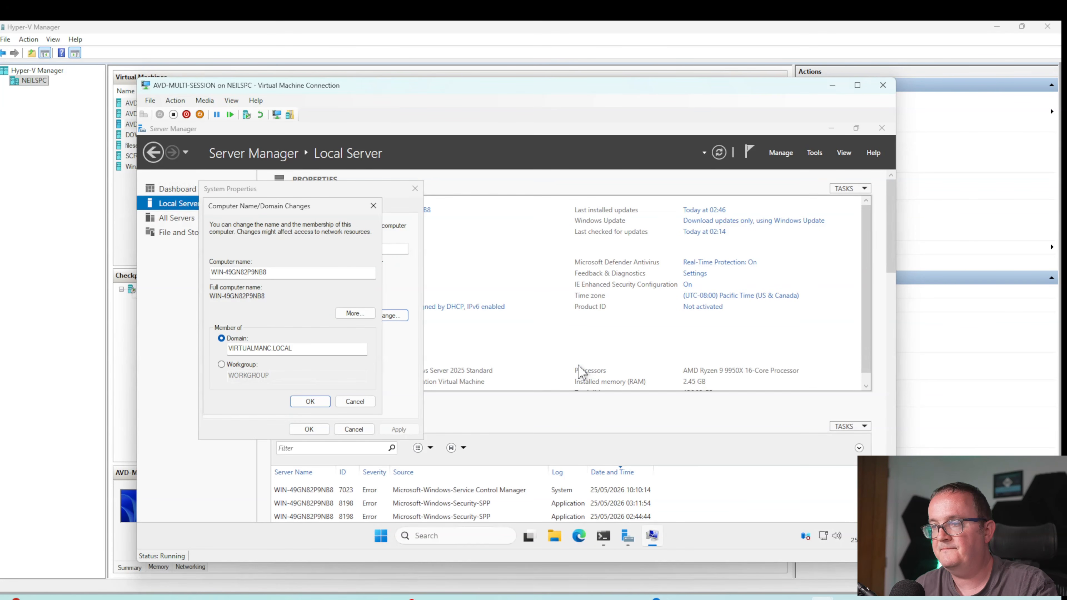
left_click(313, 402)
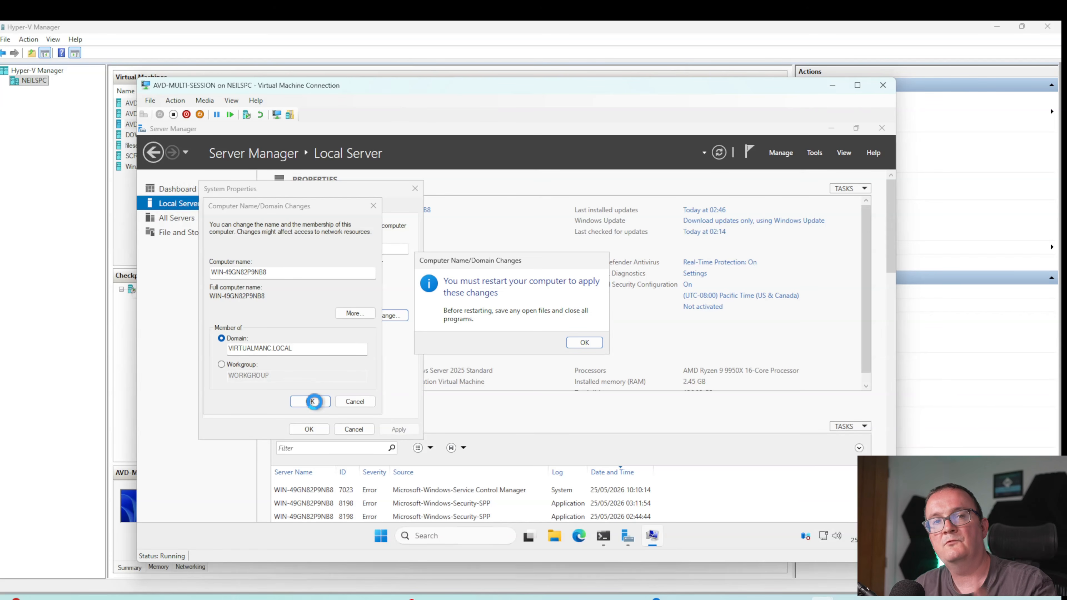
left_click(591, 343)
left_click(305, 429)
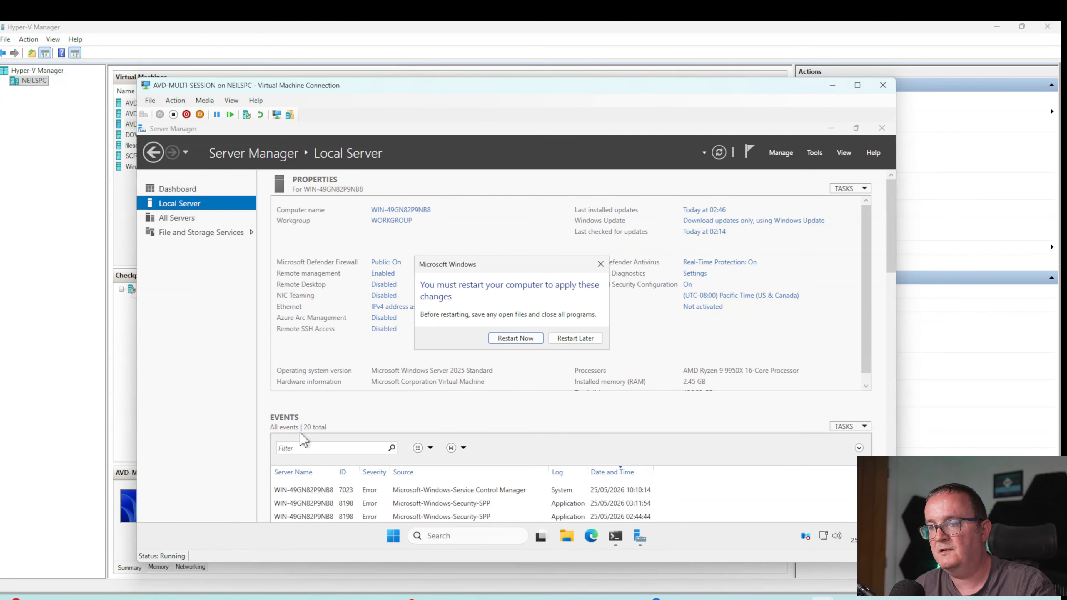
left_click(515, 338)
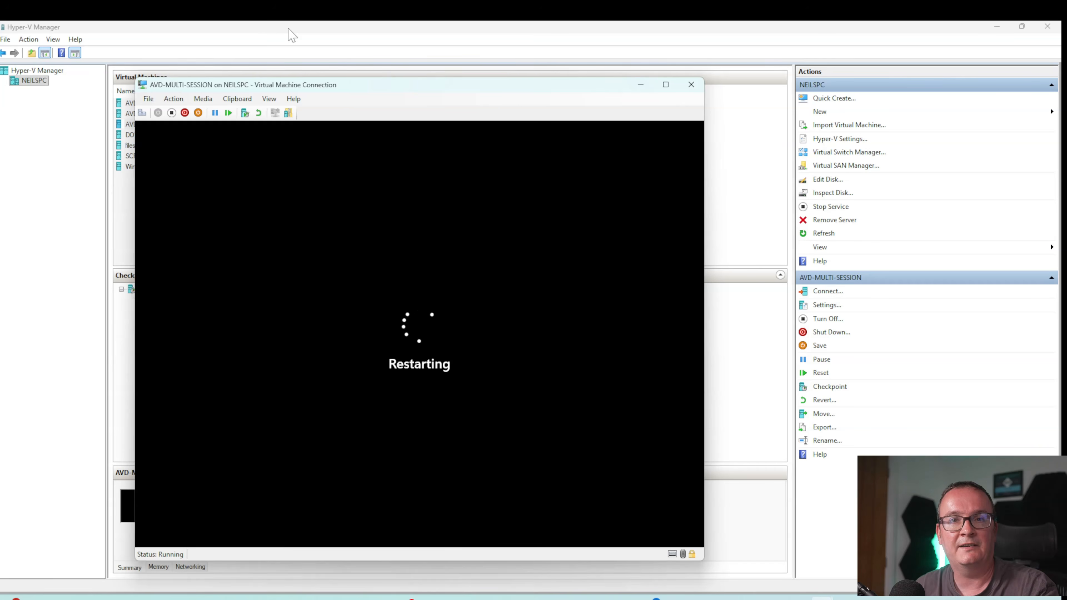
Select the fileserver VM in the Virtual Machines list and connect to it.
left_click(292, 36)
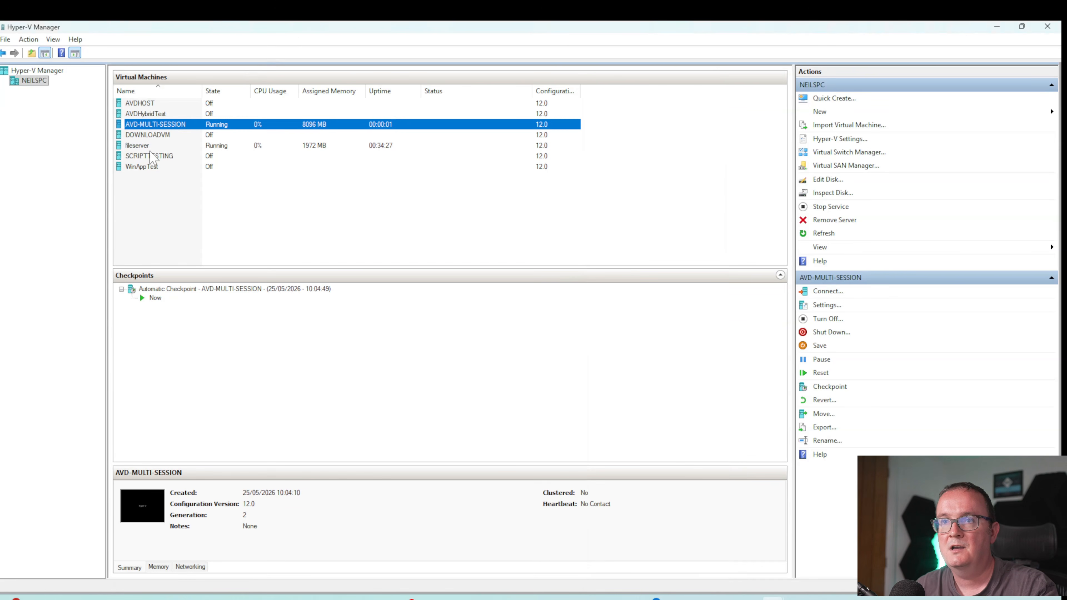
left_click(151, 137)
left_click(150, 145)
right_click(150, 145)
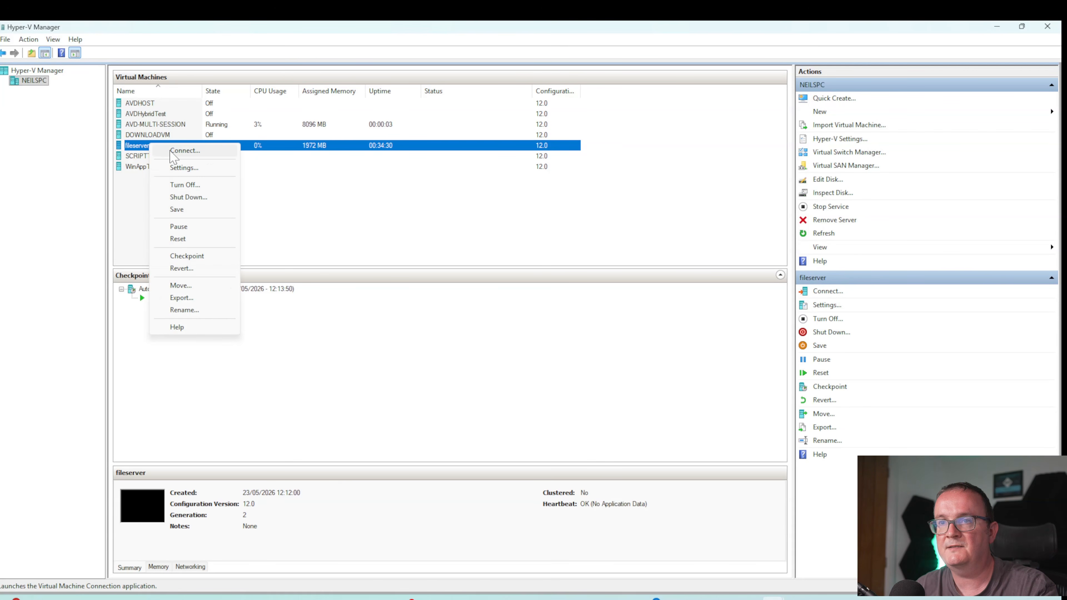
left_click(173, 152)
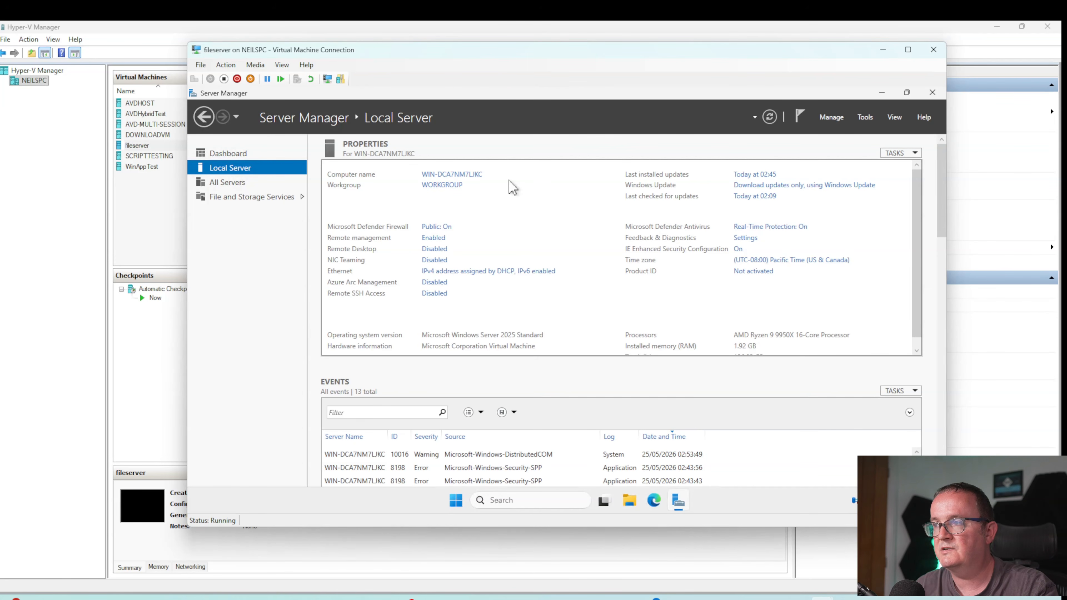
Change the computer name to FILESERVER in System Properties and choose Restart Now.
left_click(437, 175)
left_click(474, 310)
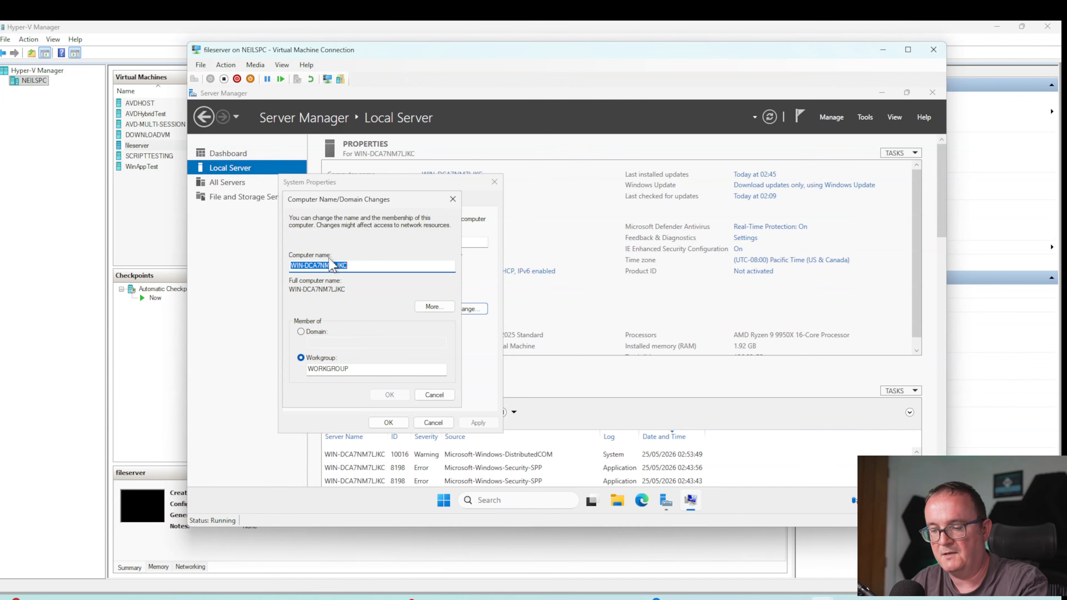
key("BackSpace")
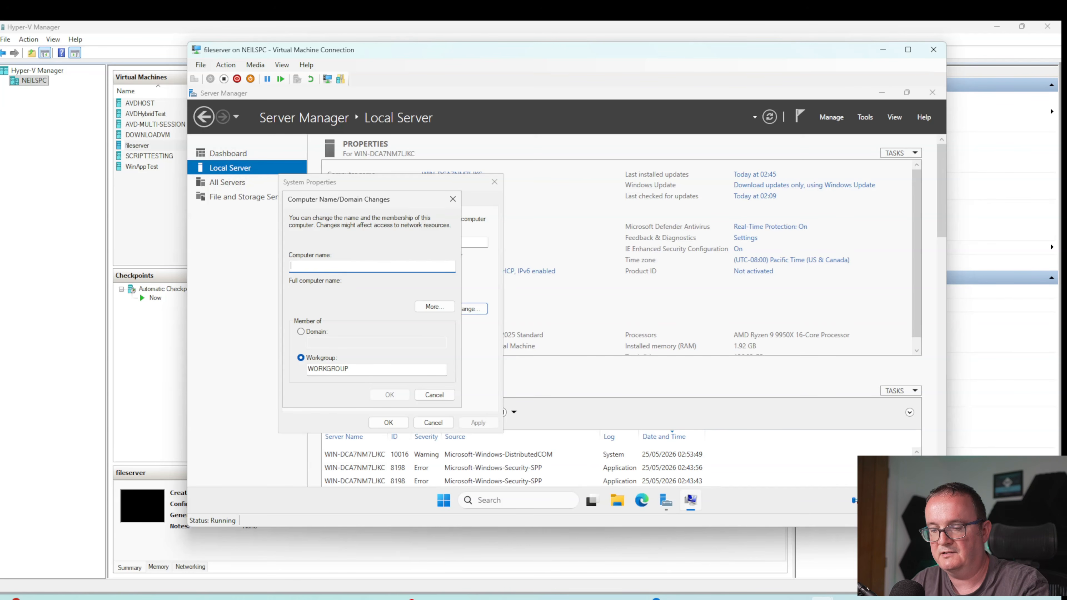
type("FILESERVE")
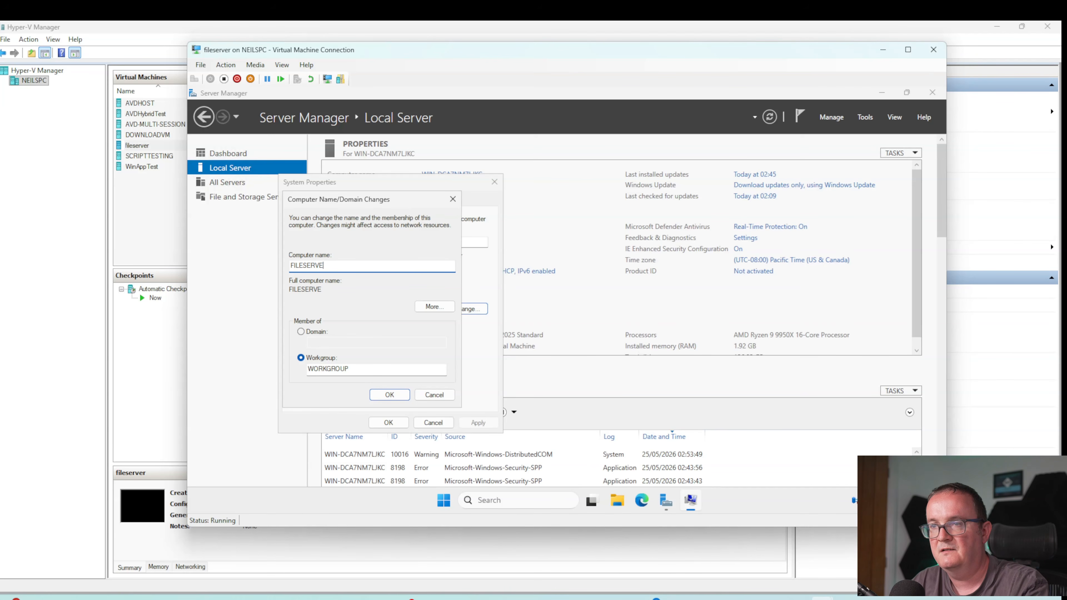
type("R")
left_click(384, 395)
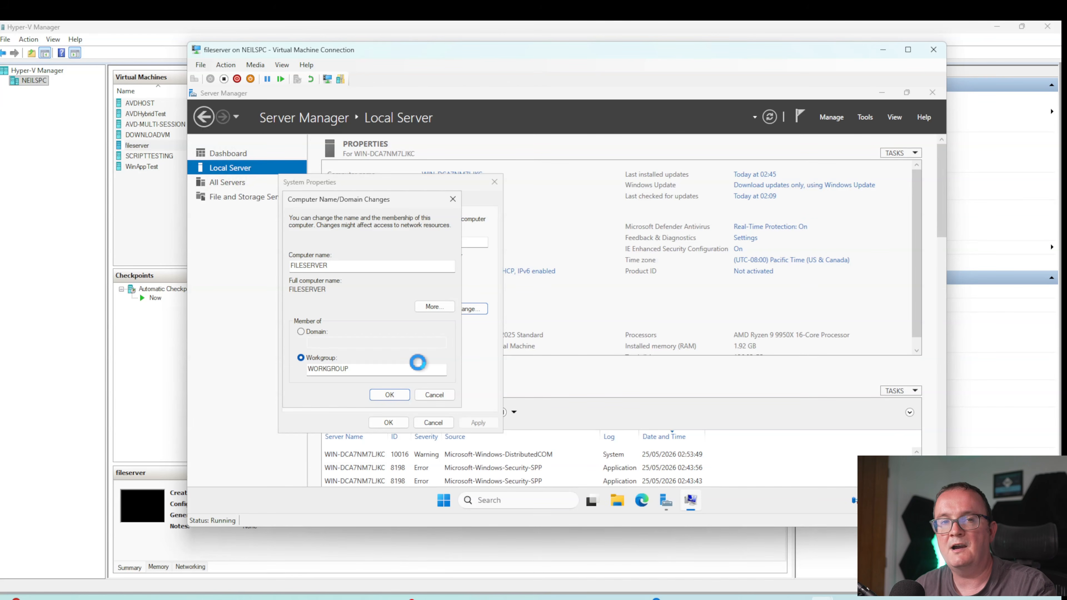
left_click(632, 305)
left_click(389, 425)
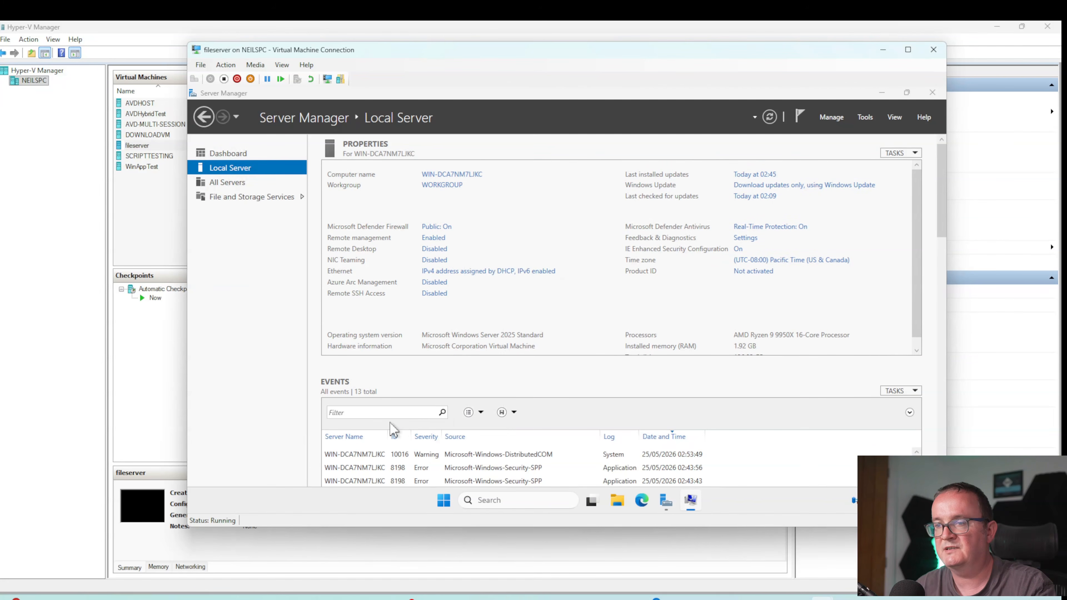
left_click(568, 303)
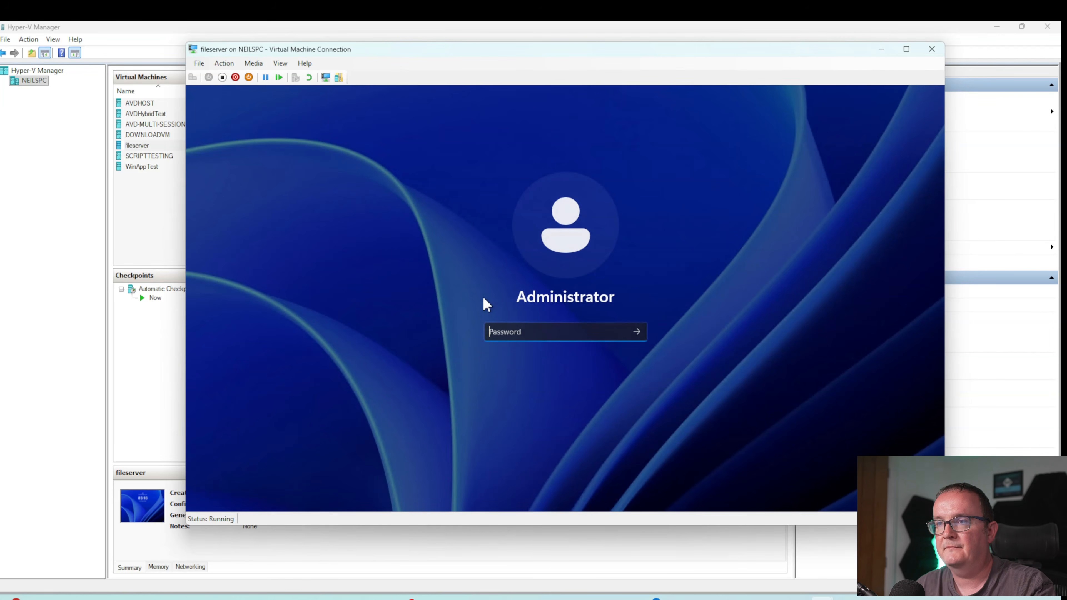
Sign in to FILESERVER with the administrator password.
key("Caps_Lock")
type("•")
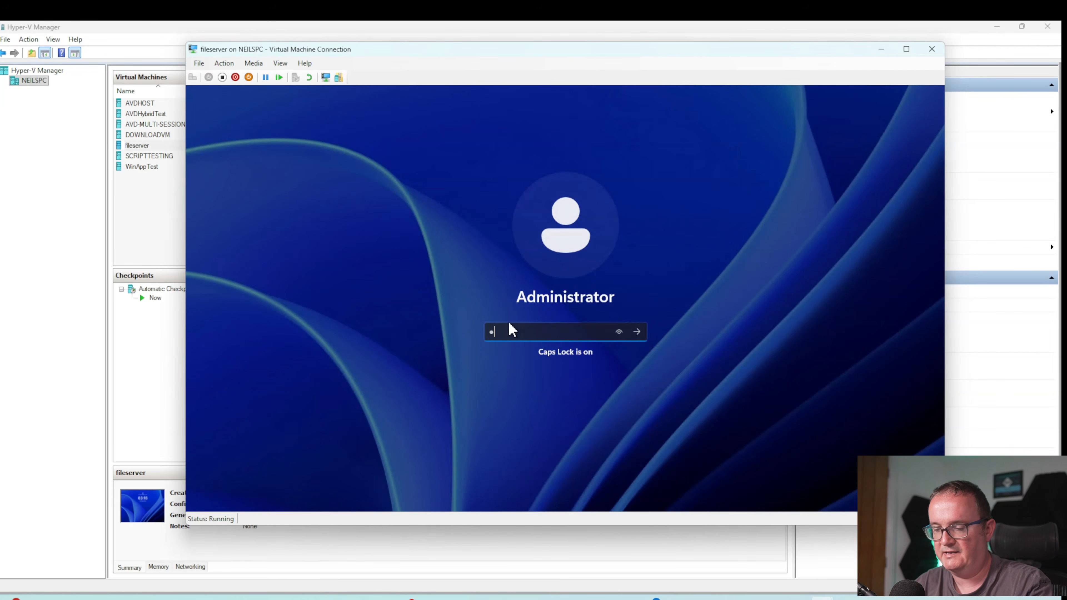
key("Caps_Lock")
type("••••")
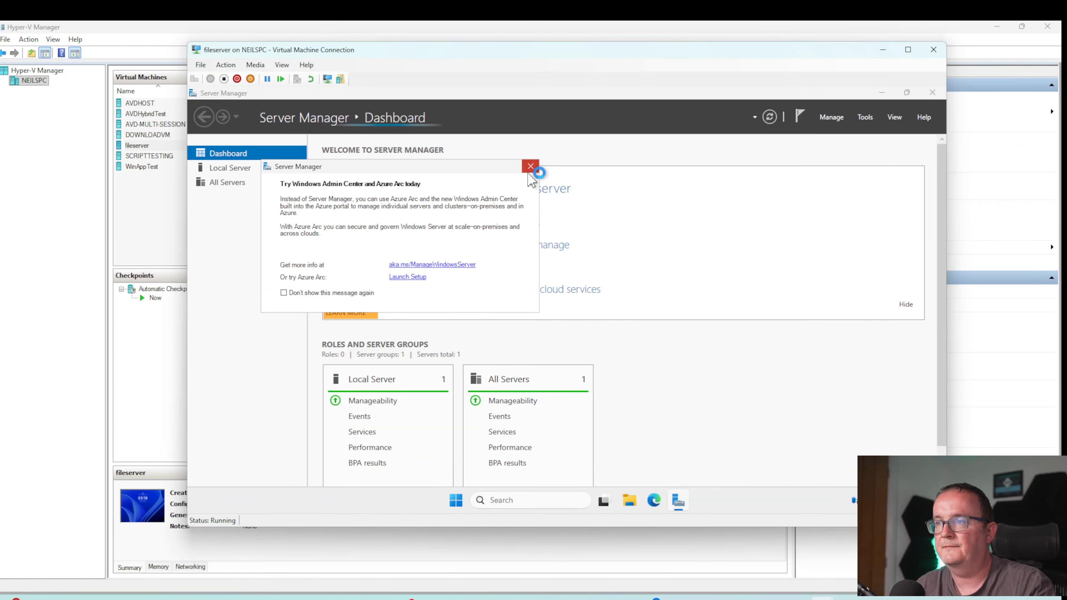
Try joining the VIRTUALMANC.LOCAL domain, which fails because no domain controller can be contacted.
left_click(529, 168)
left_click(230, 167)
left_click(446, 186)
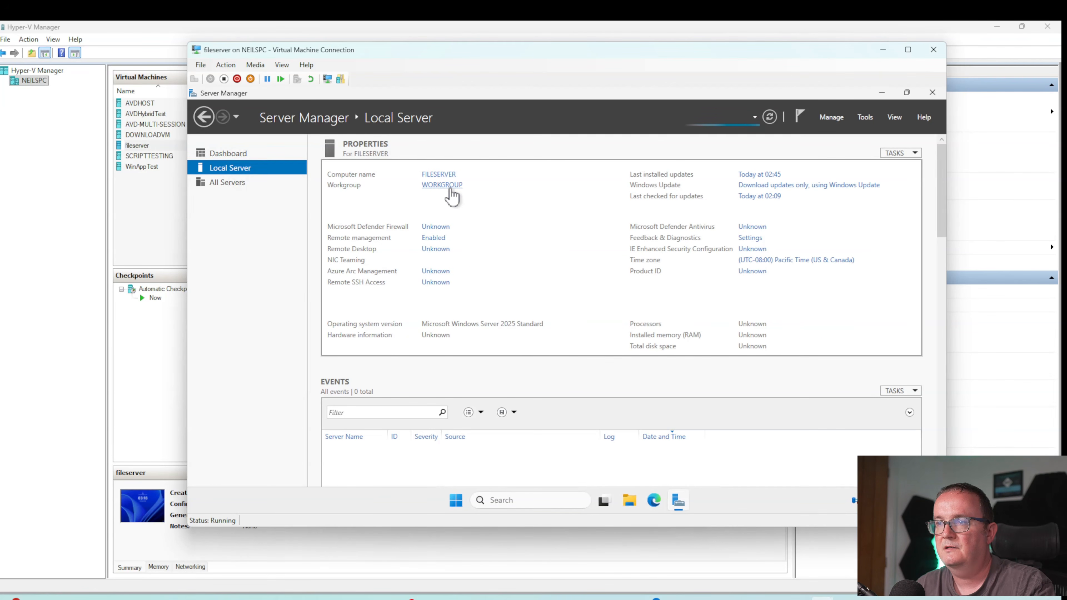
left_click(400, 236)
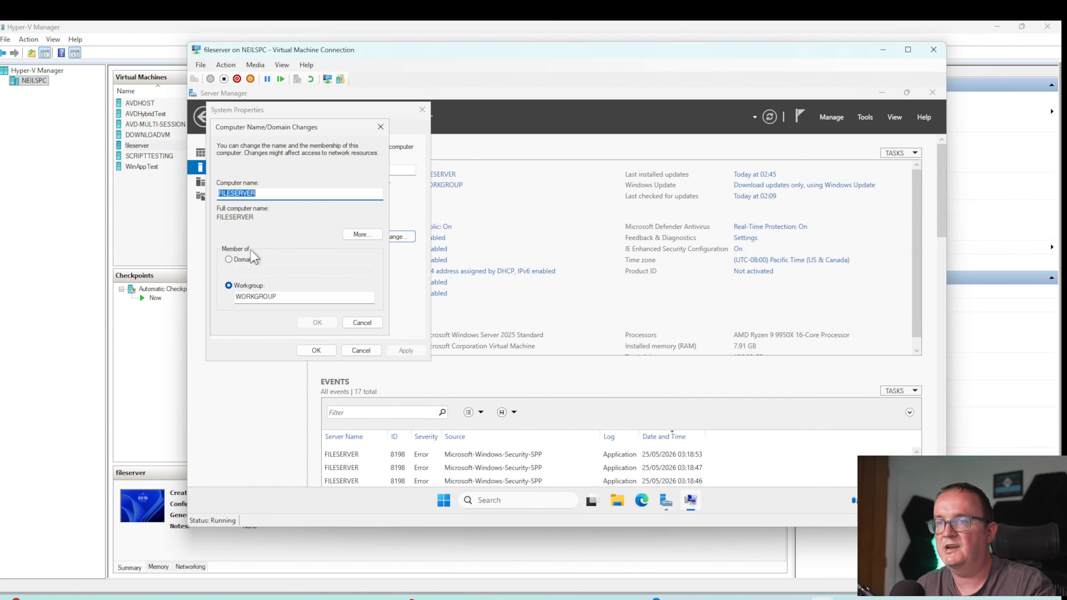
left_click(243, 259)
left_click(255, 272)
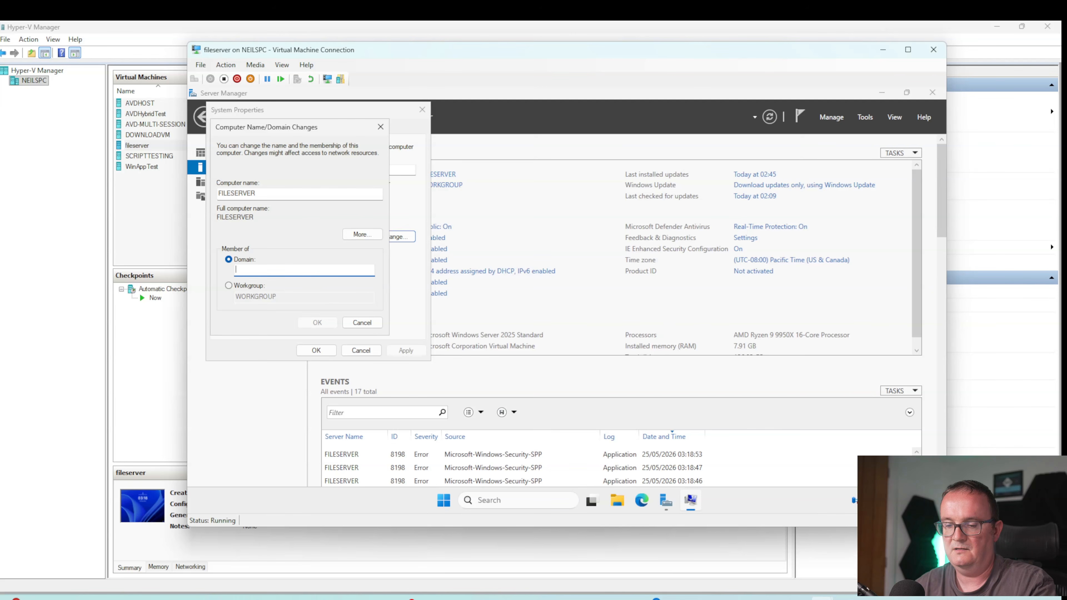
type("VIRTUALMANC.LOCAL")
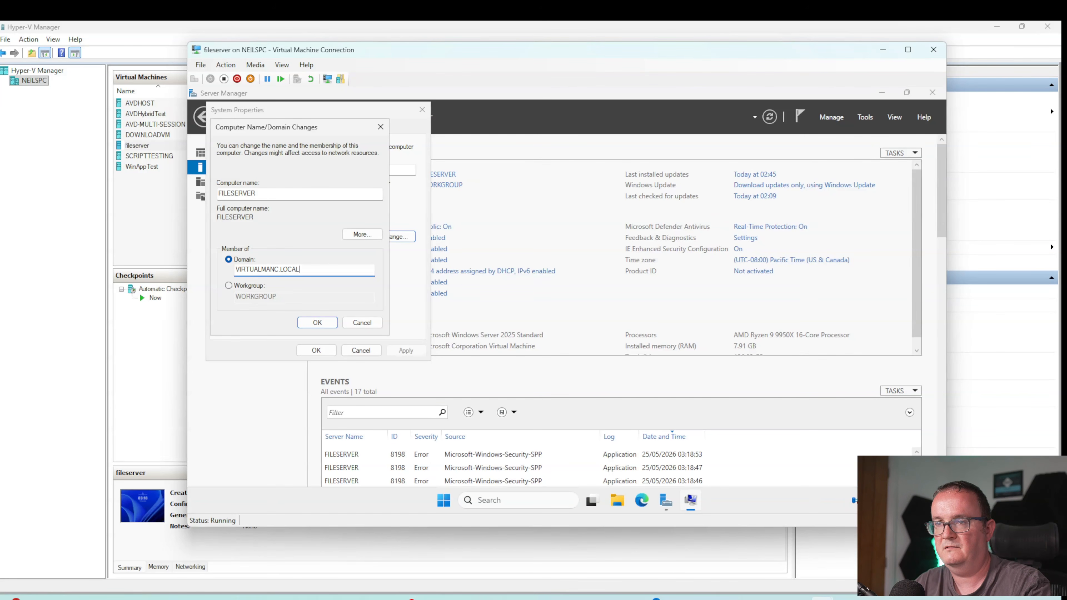
key("Return")
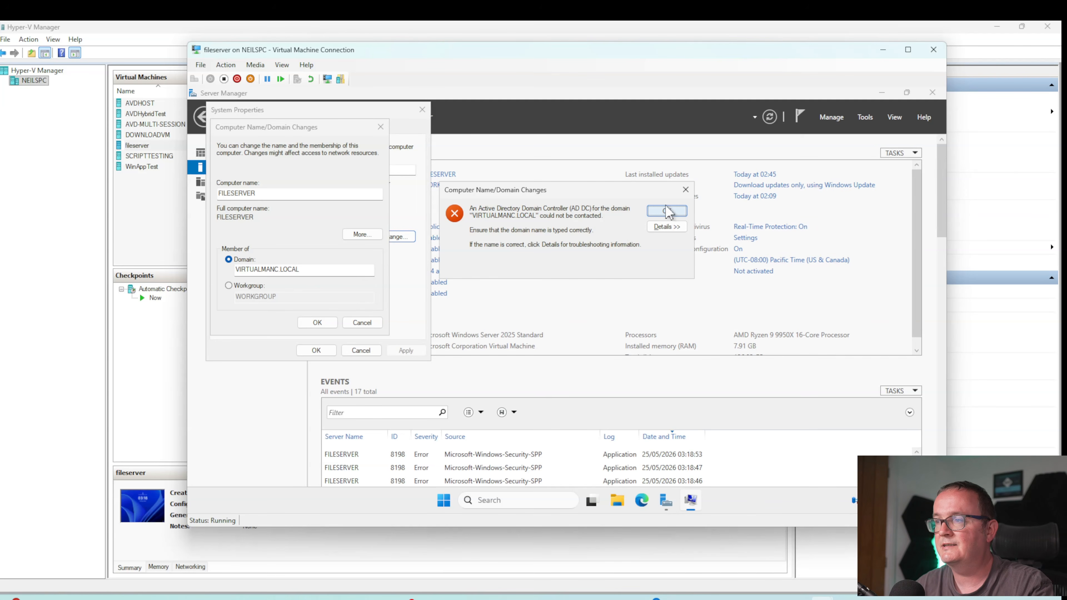
Ping VIRTUALMANC.LOCAL from a Command Prompt to test name resolution.
left_click(441, 504)
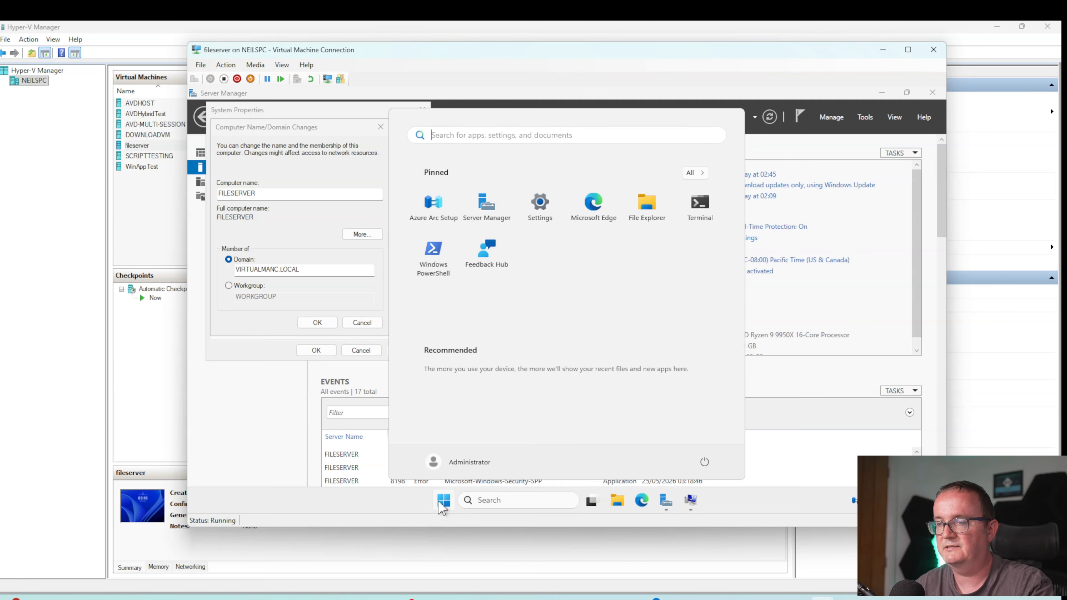
type("CMD")
key("Return")
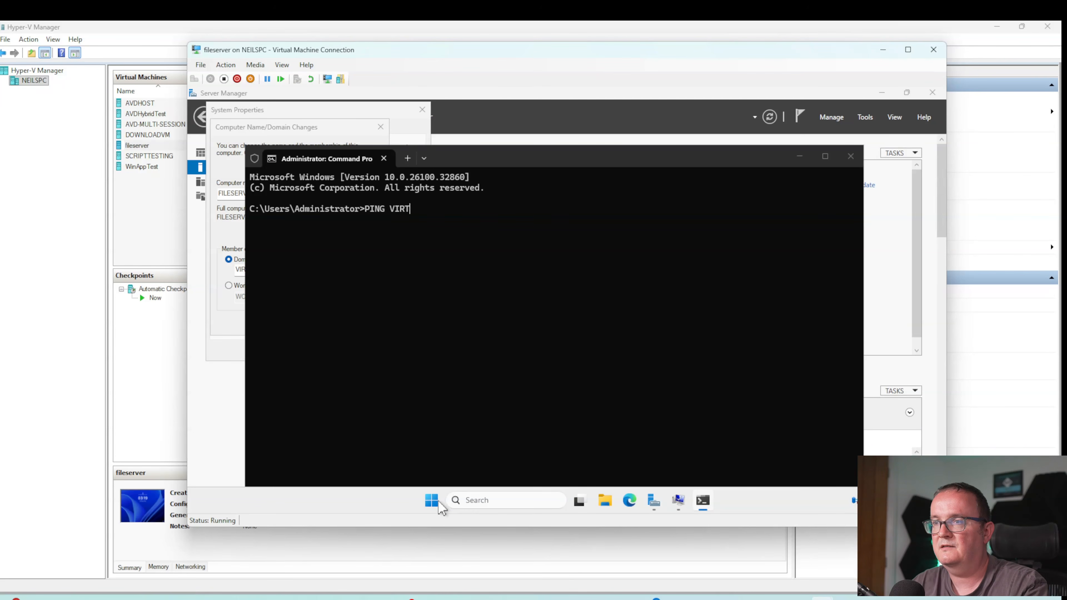
type("PING VIRTUALMANC.LOCAL")
key("Return")
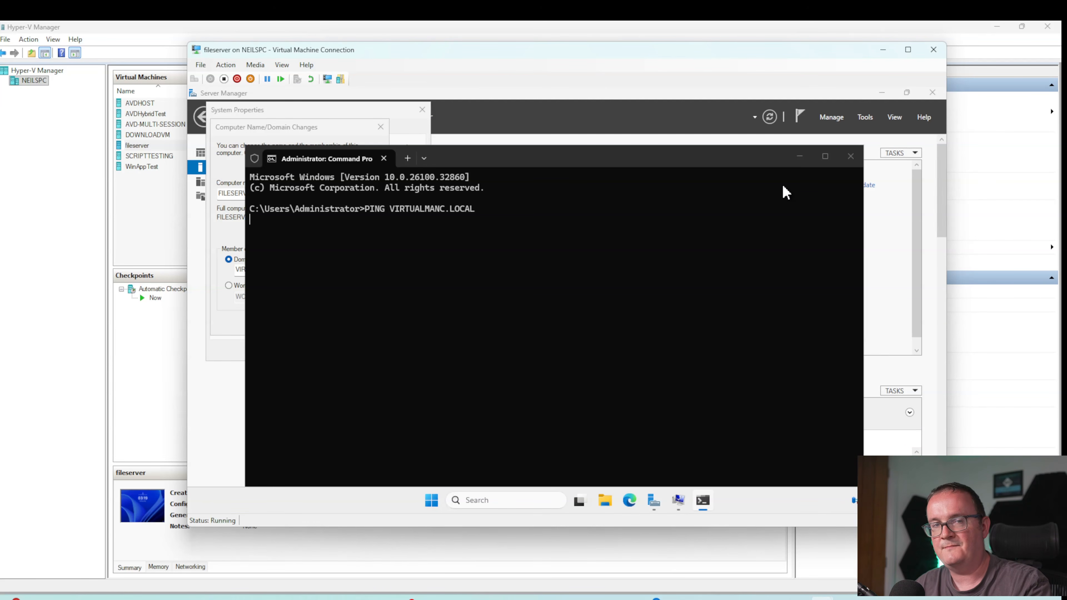
Set the Ethernet adapter's IPv4 preferred DNS server to 10.0.0.8.
left_click(654, 501)
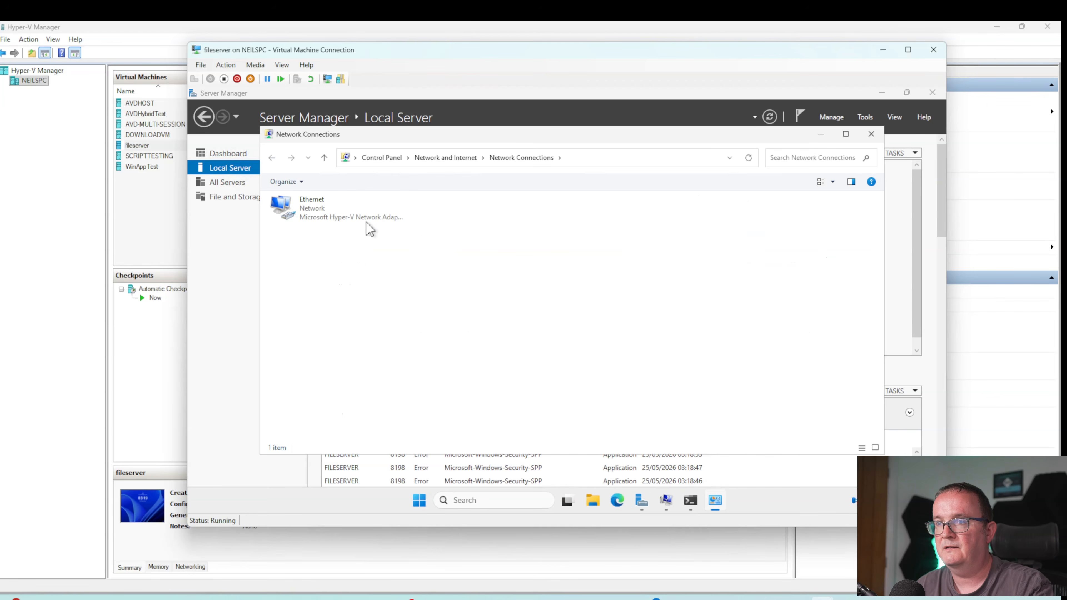
left_click(338, 219)
right_click(338, 216)
left_click(373, 328)
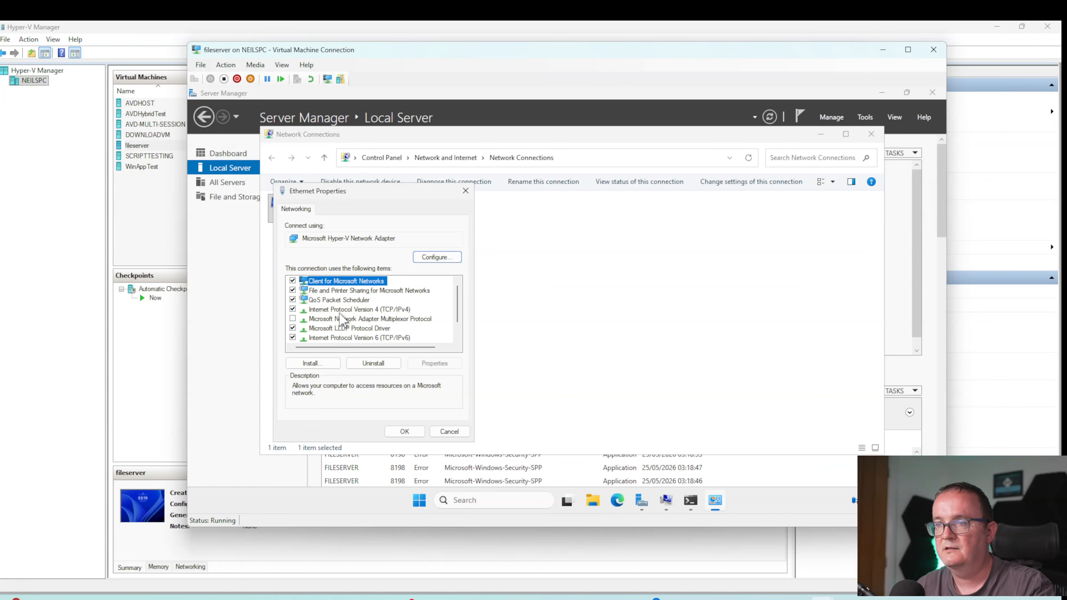
left_click(345, 309)
left_click(434, 363)
left_click(345, 389)
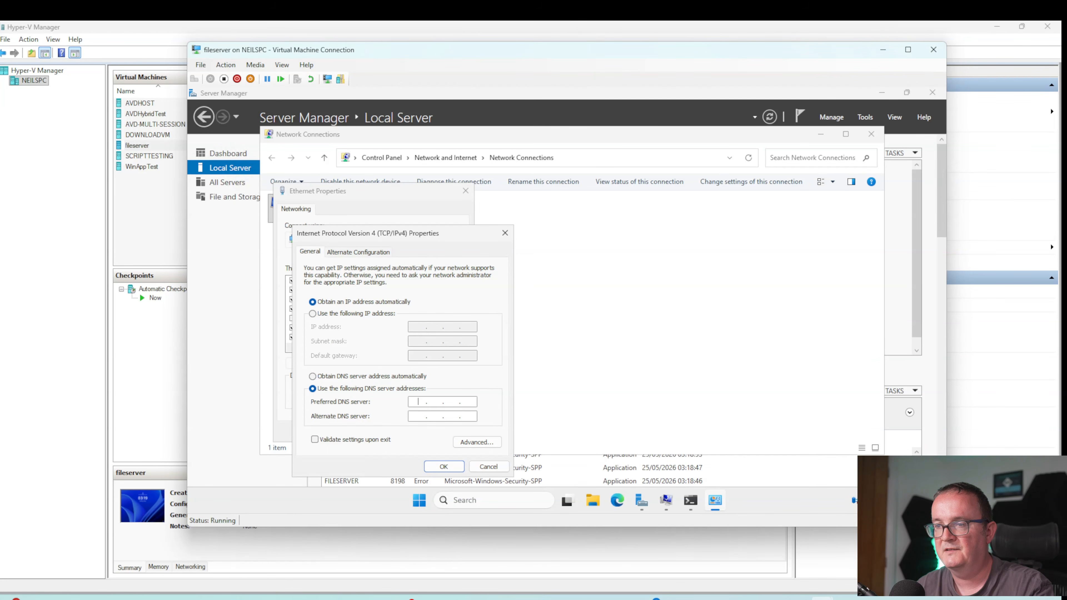
type("10.0.0.8")
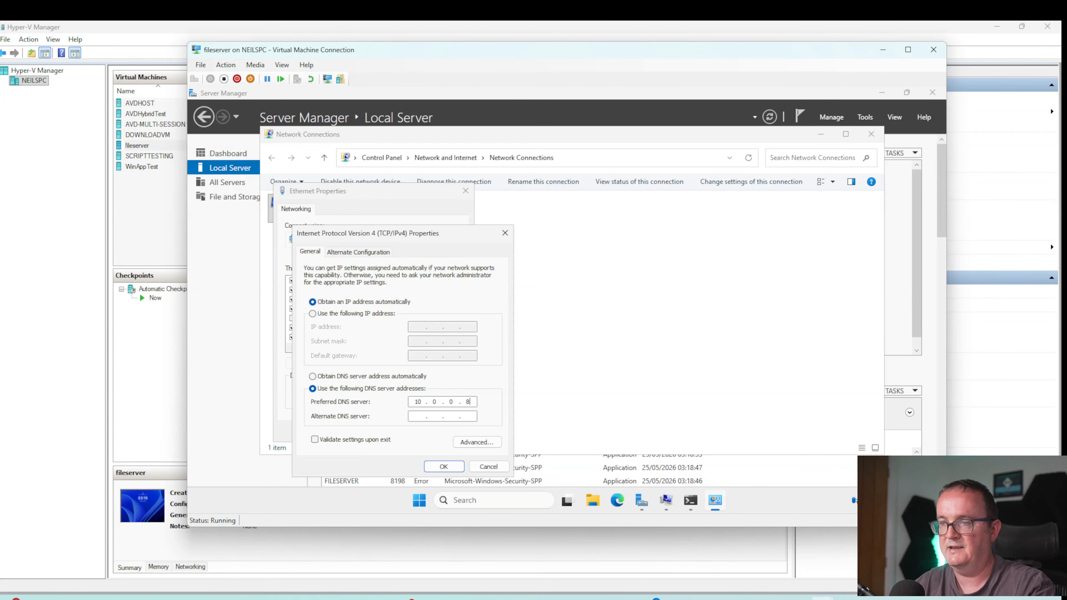
left_click(436, 467)
left_click(410, 435)
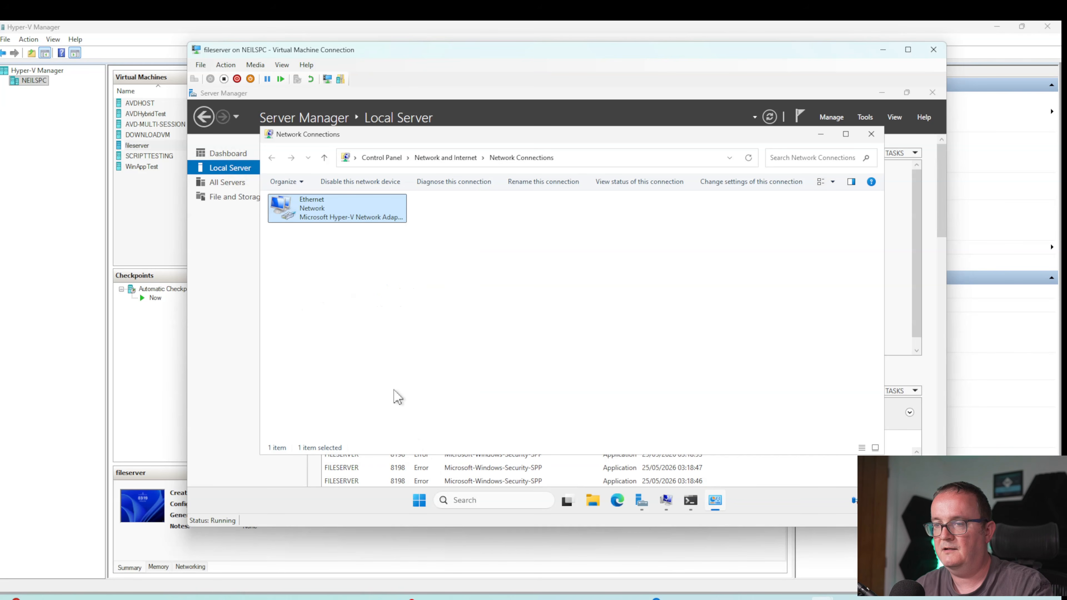
left_click(871, 134)
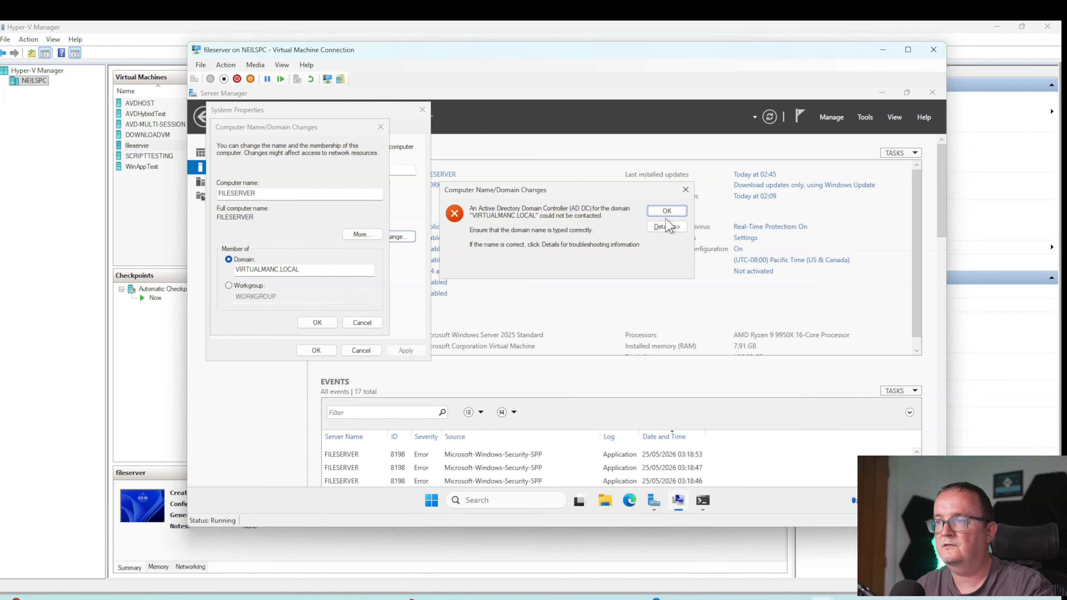
Join the file server to the VIRTUALMANC.LOCAL domain using the domain admin credentials.
left_click(667, 212)
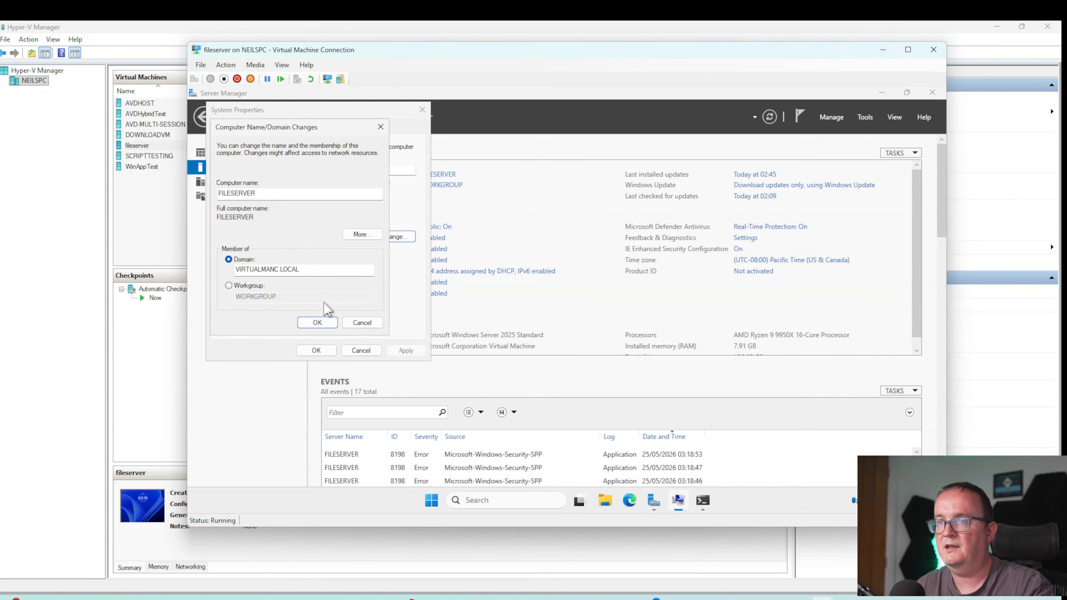
left_click(317, 323)
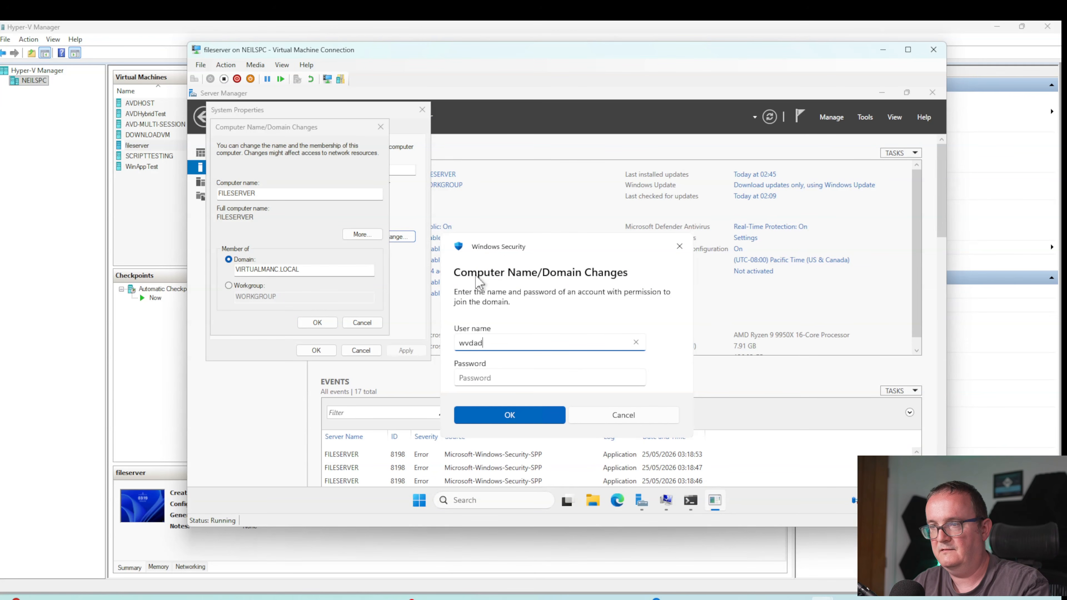
type("wvdadmin1")
key("Tab")
key("Caps_Lock")
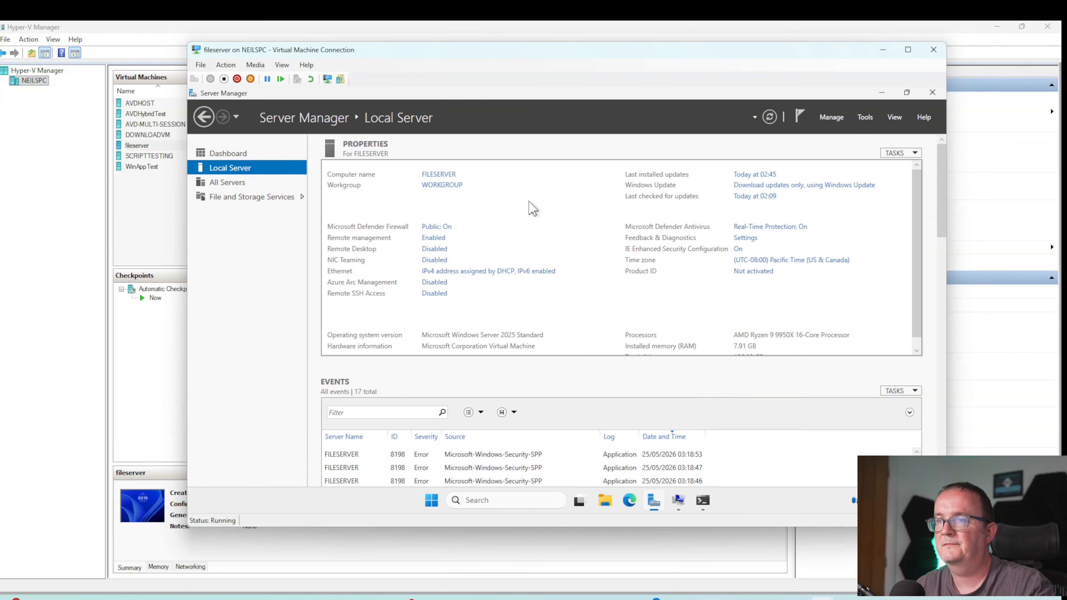
Acknowledge the domain welcome and restart notices, then restart the file server now.
left_click(632, 332)
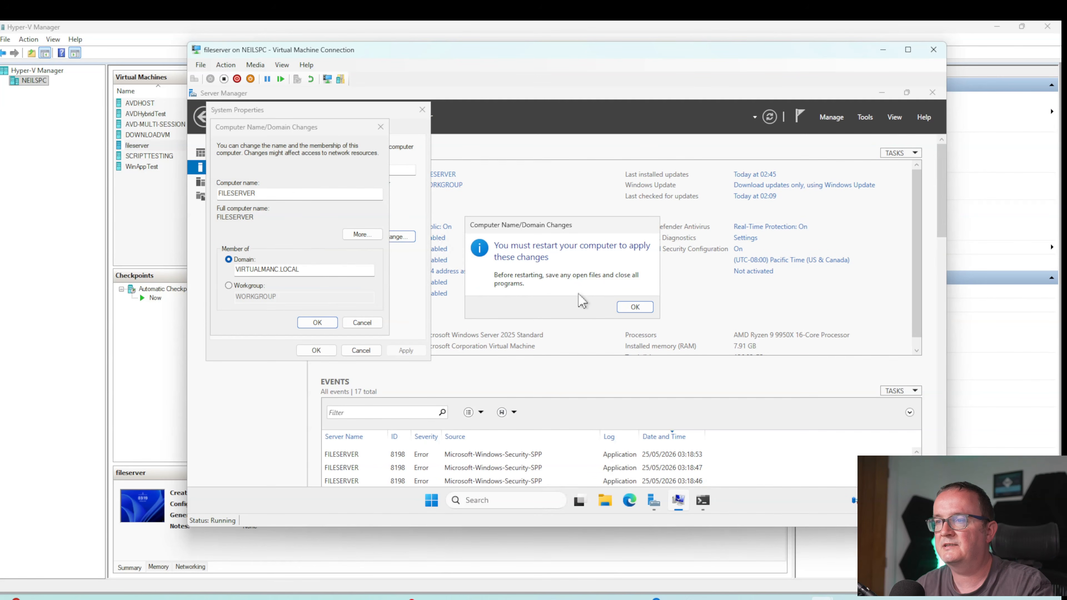
left_click(636, 310)
key("Return")
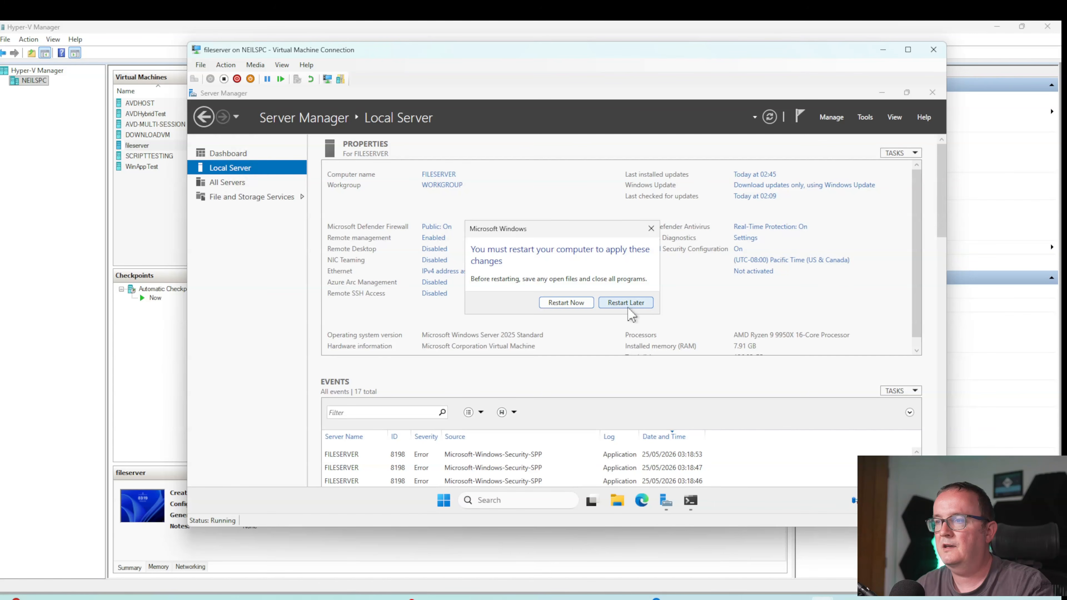
left_click(566, 303)
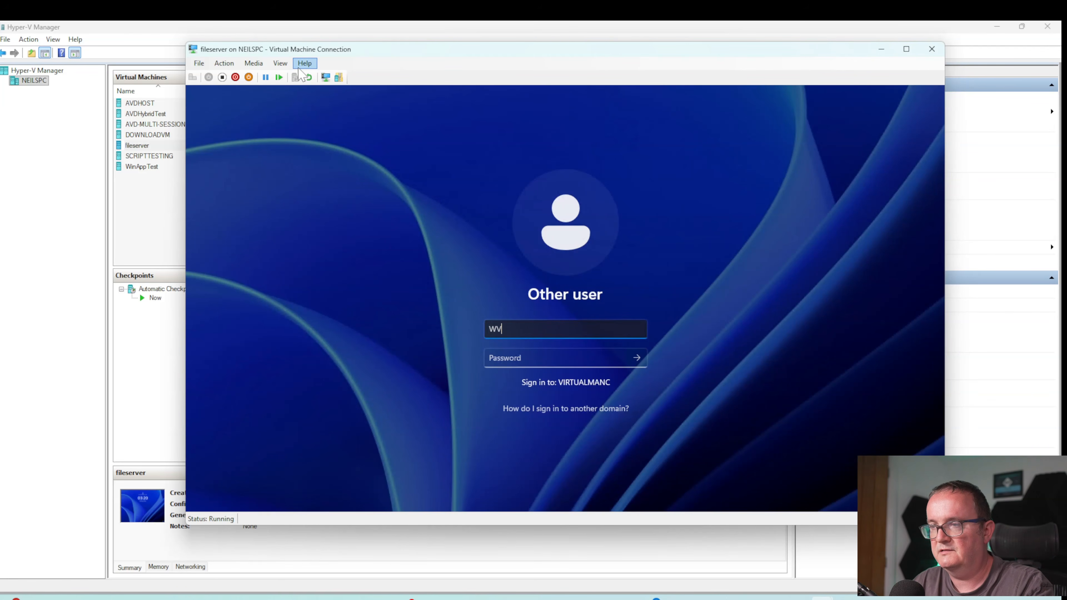
Sign in to FILESERVER with the VIRTUALMANC domain admin user name and password.
key("Tab")
type("•")
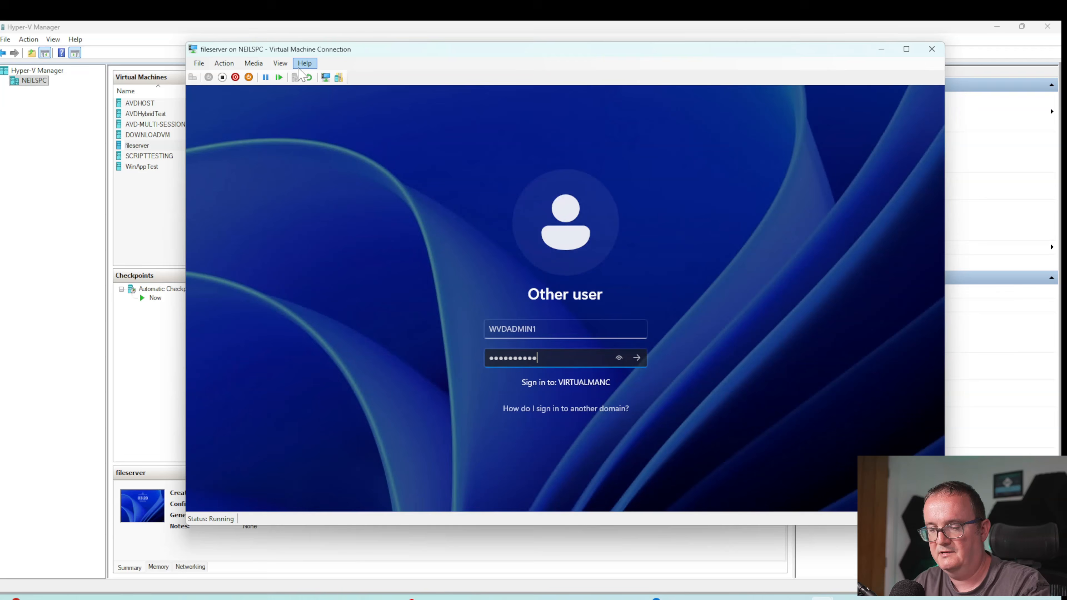
key("Return")
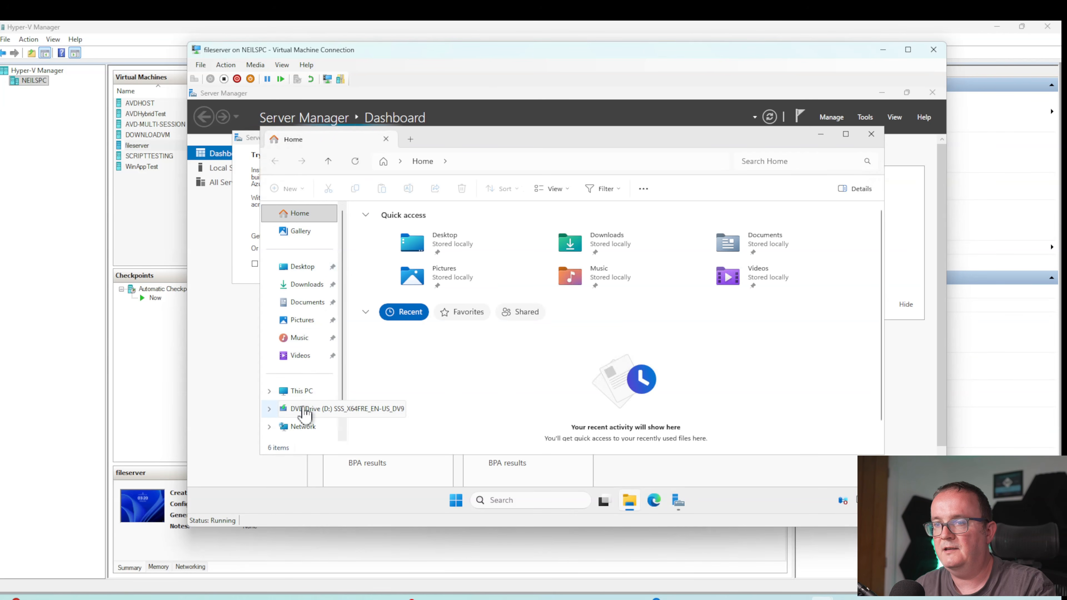
Create a new folder named FSLogix on Local Disk (C:), then close File Explorer.
left_click(301, 392)
left_click(437, 243)
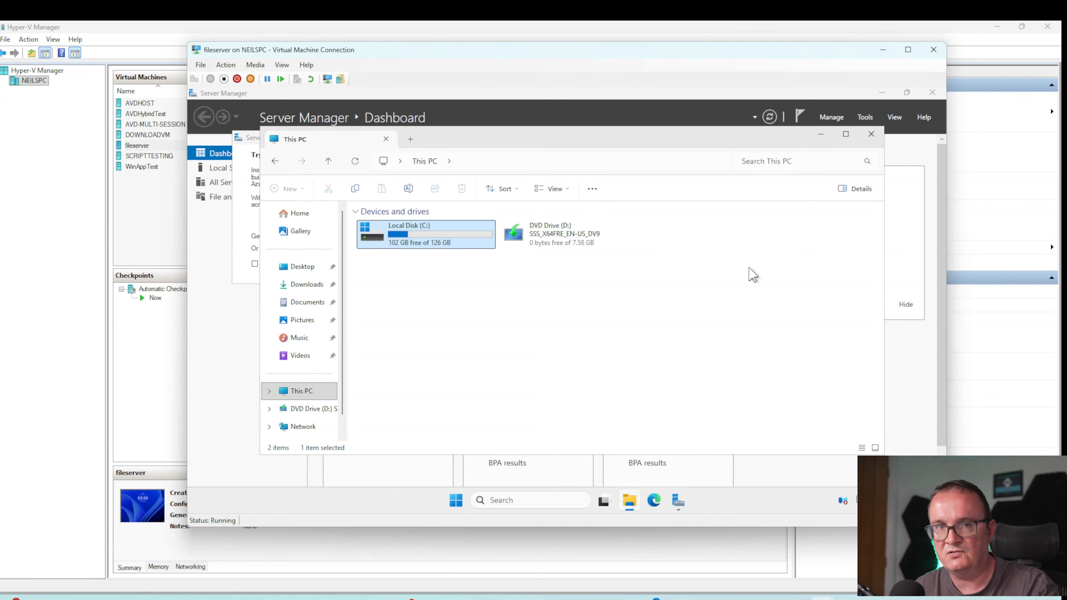
double_click(428, 238)
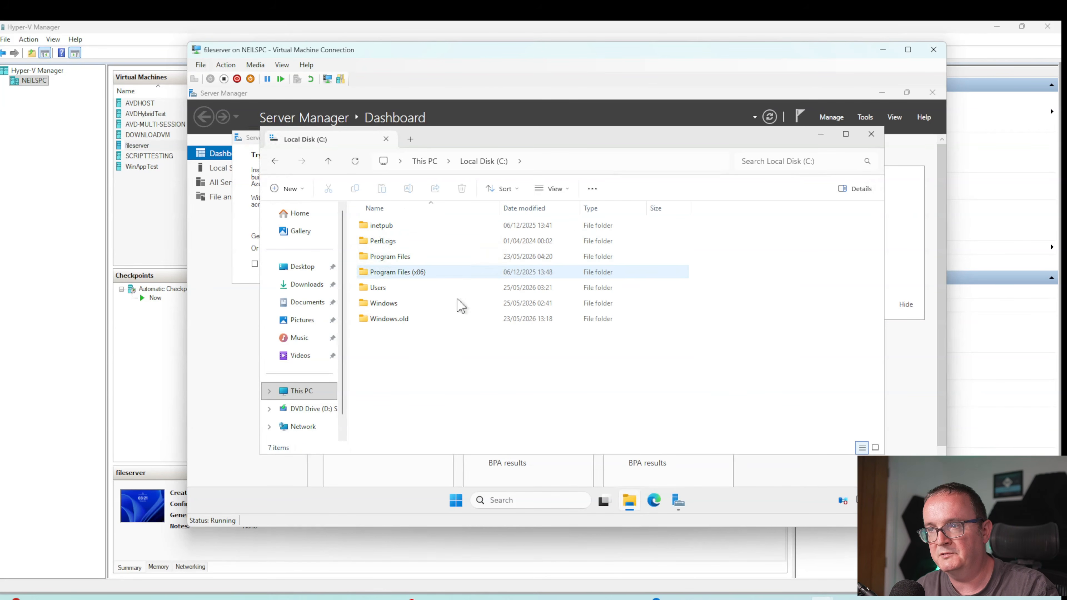
right_click(425, 372)
mouse_move(474, 291)
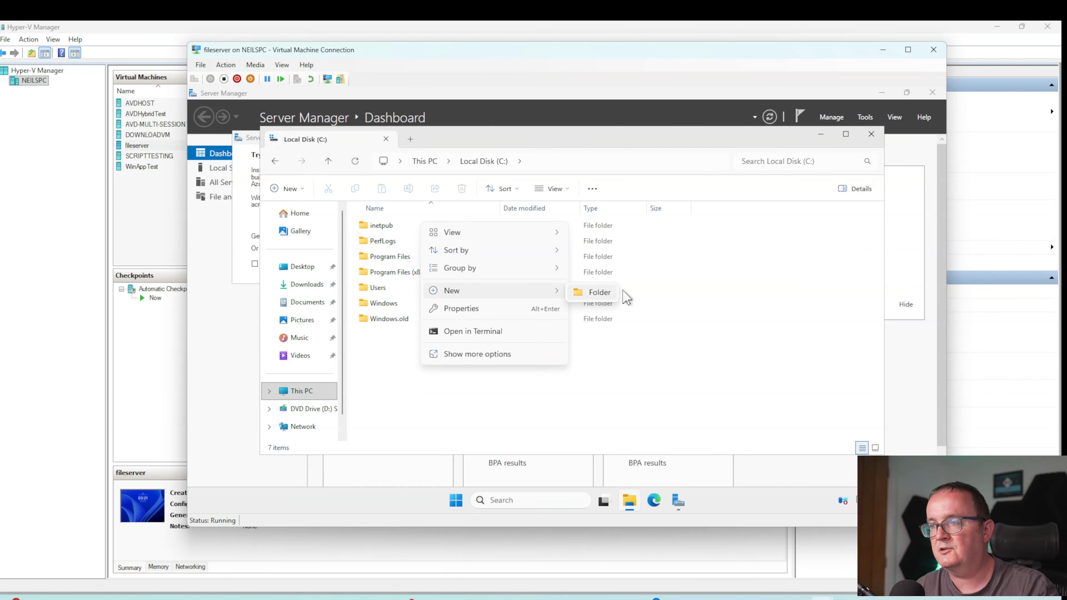
left_click(598, 293)
type("F")
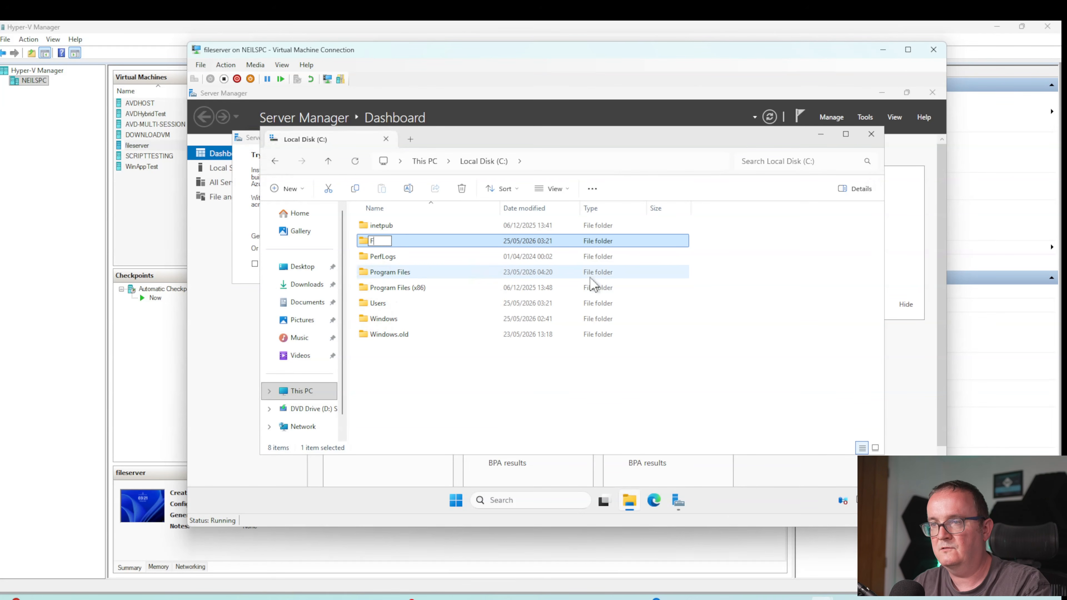
type("SLogix")
key("Return")
key("Return")
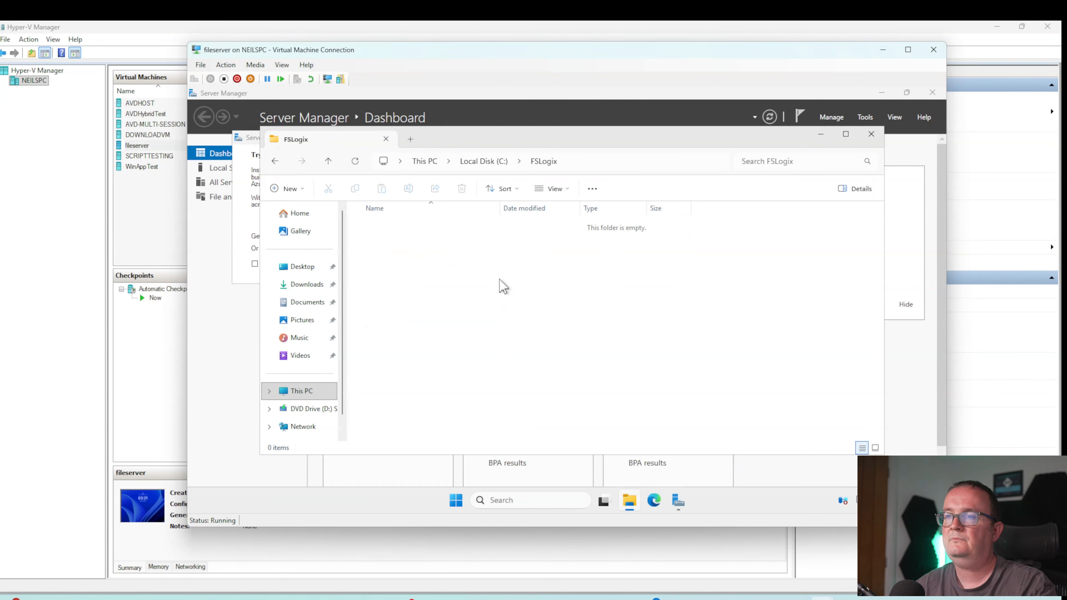
left_click(872, 135)
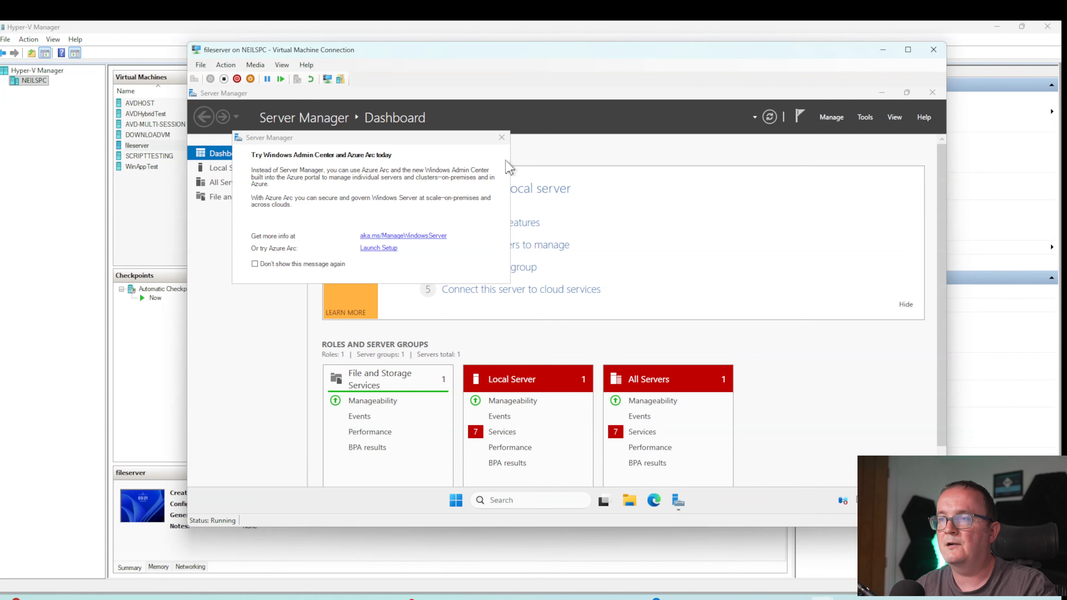
Start the Add Roles and Features Wizard with role-based installation targeting the file server.
left_click(502, 138)
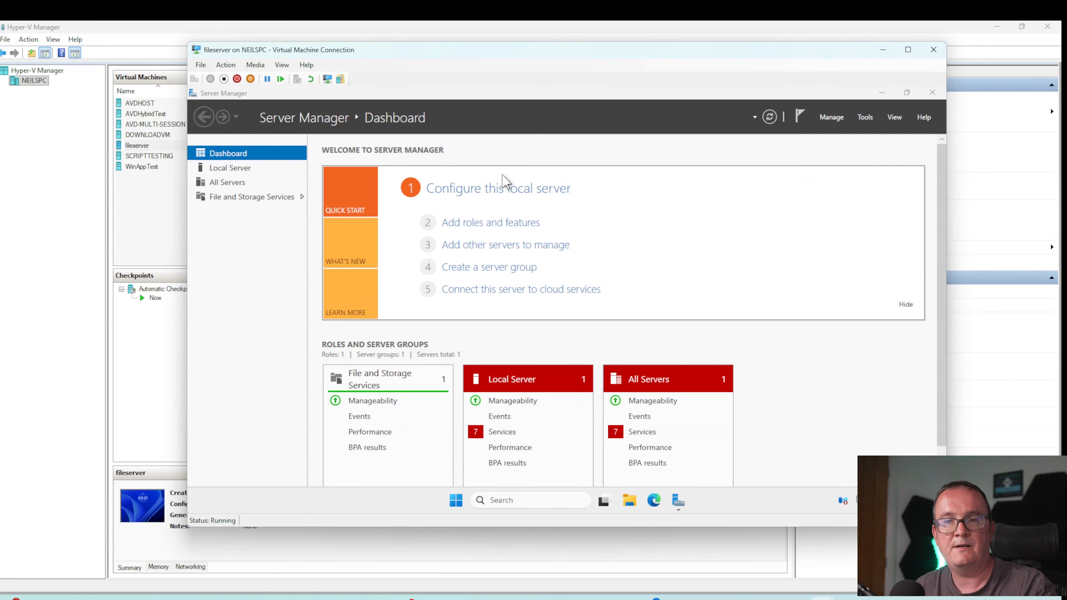
left_click(487, 223)
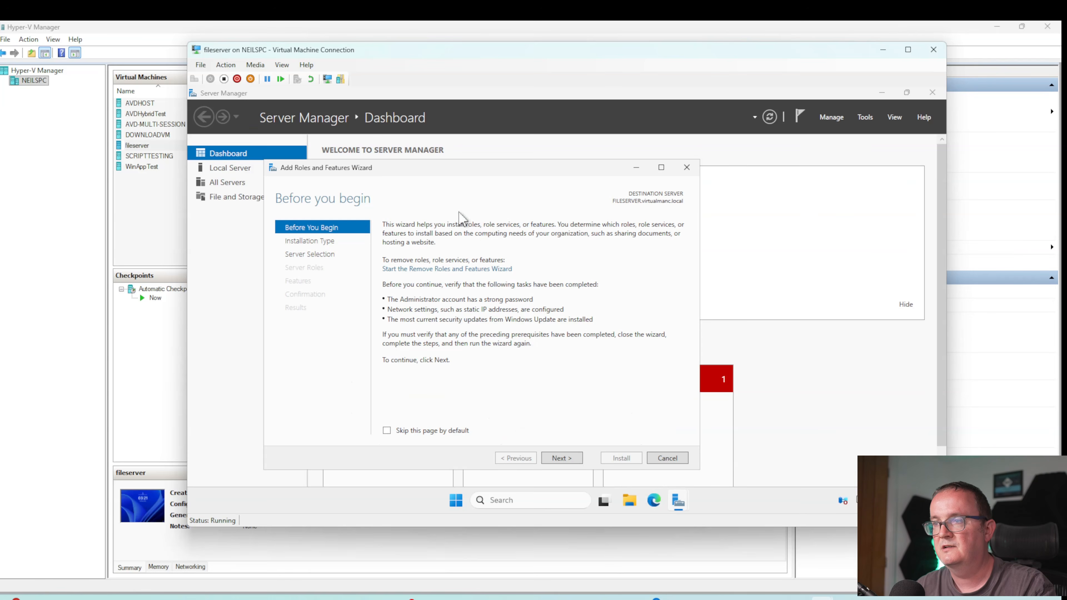
left_click(556, 460)
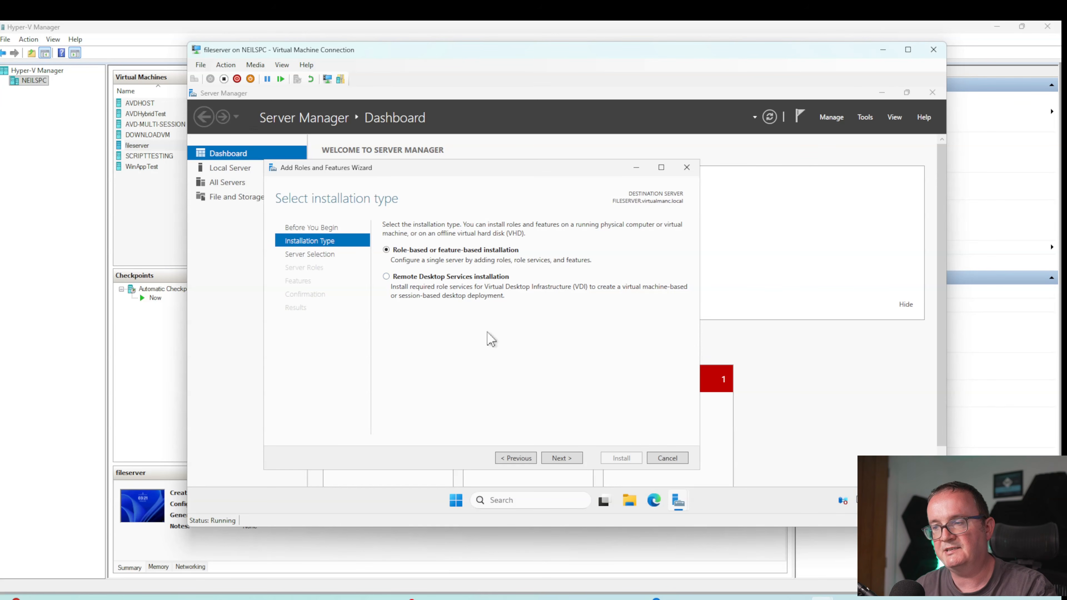
left_click(558, 459)
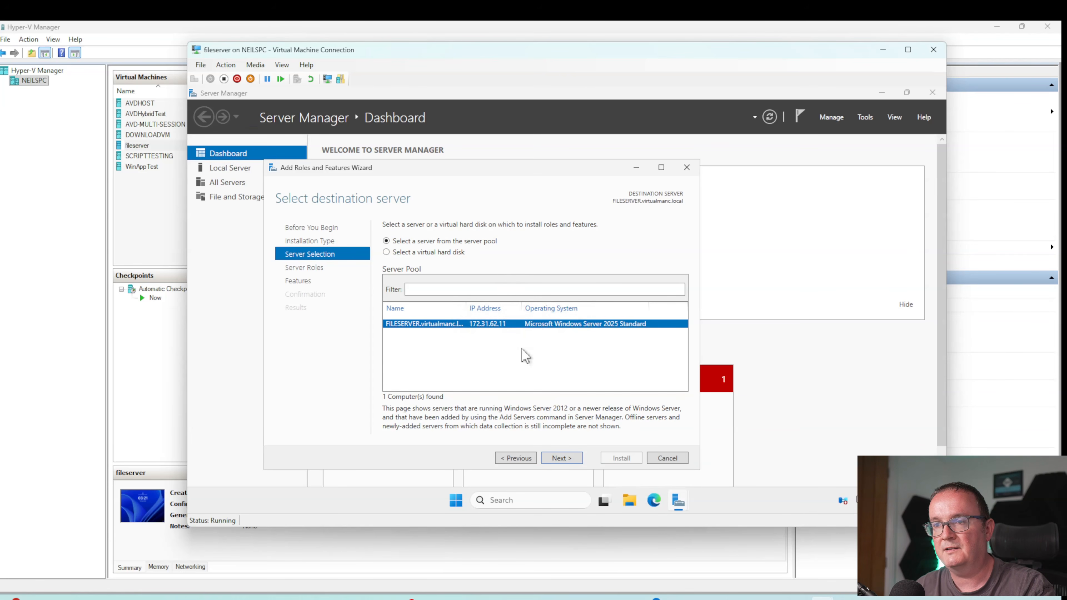
left_click(562, 459)
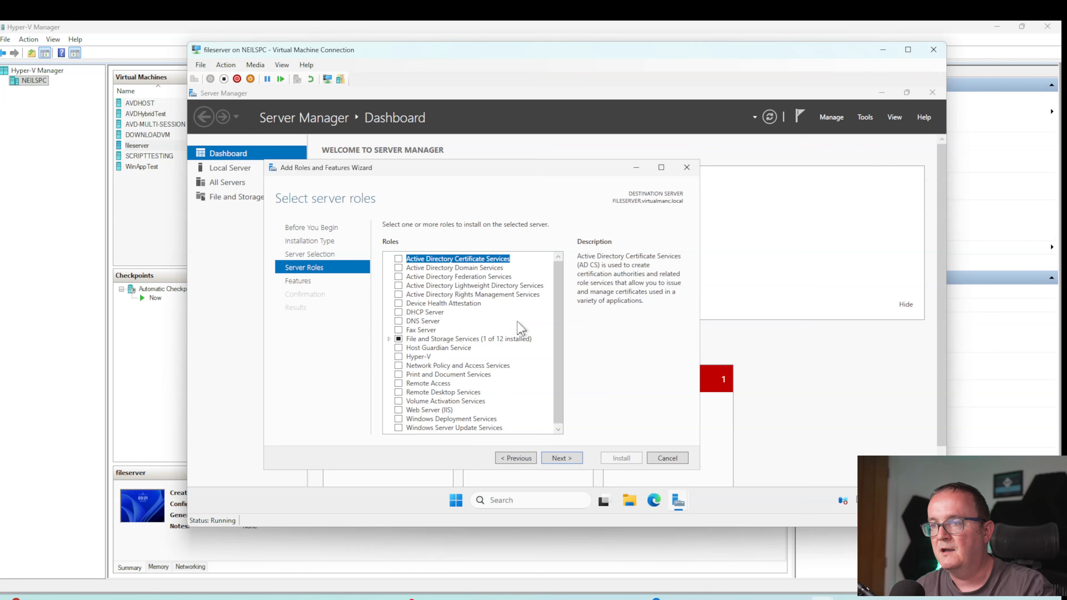
Select File Server under File and iSCSI Services, install it, and close the wizard.
double_click(465, 339)
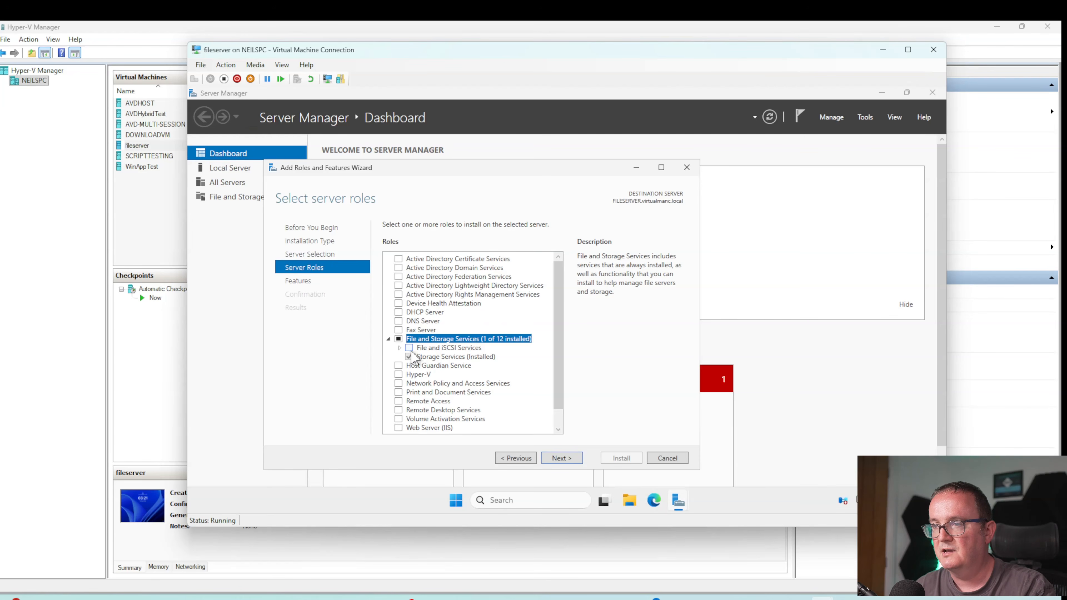
left_click(400, 348)
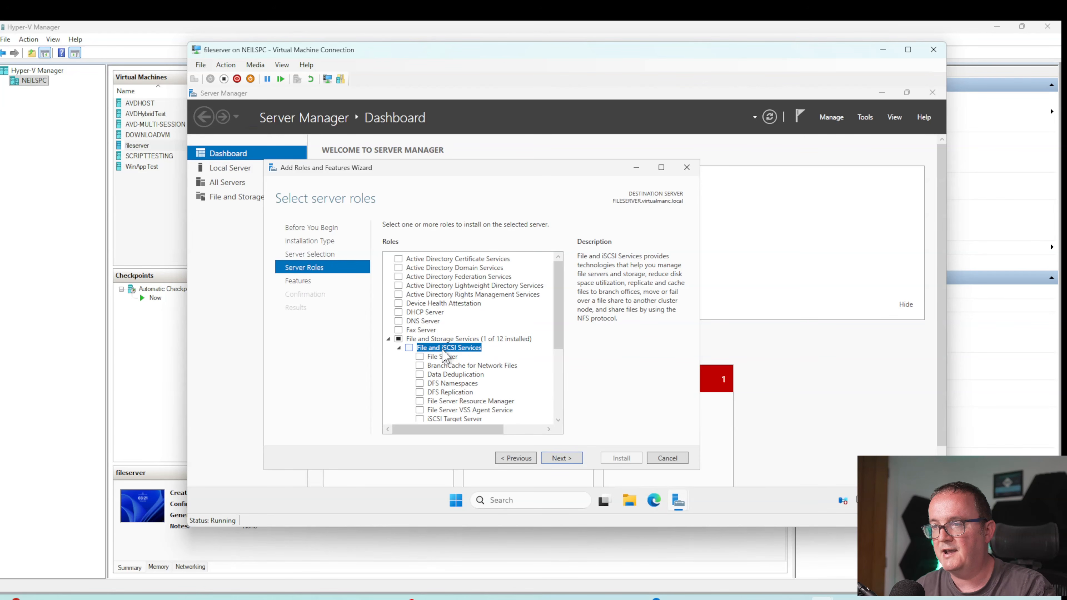
left_click(420, 357)
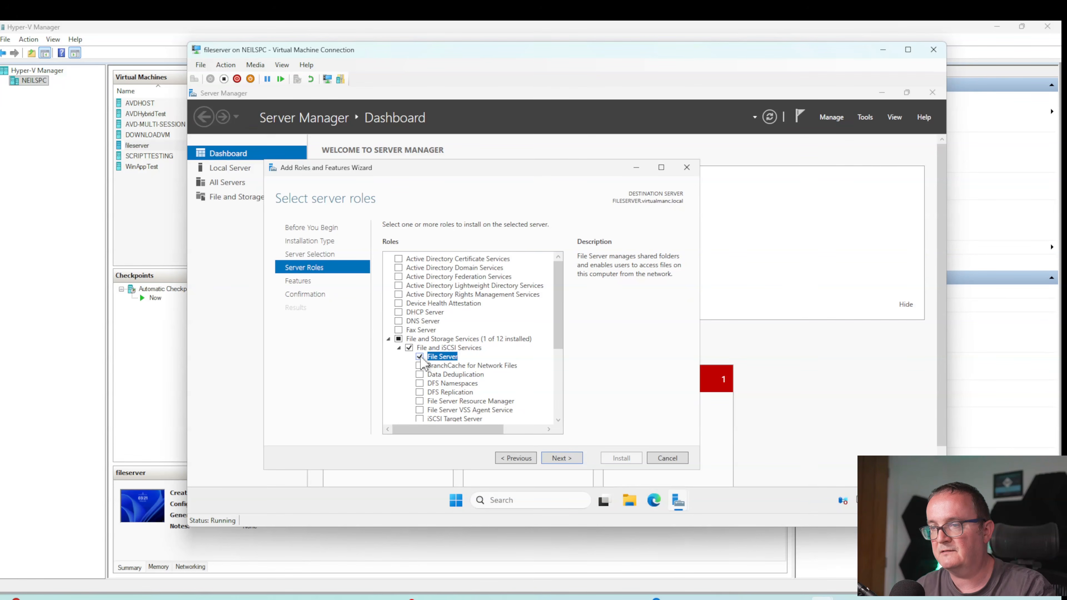
scroll(433, 359, "down", 1)
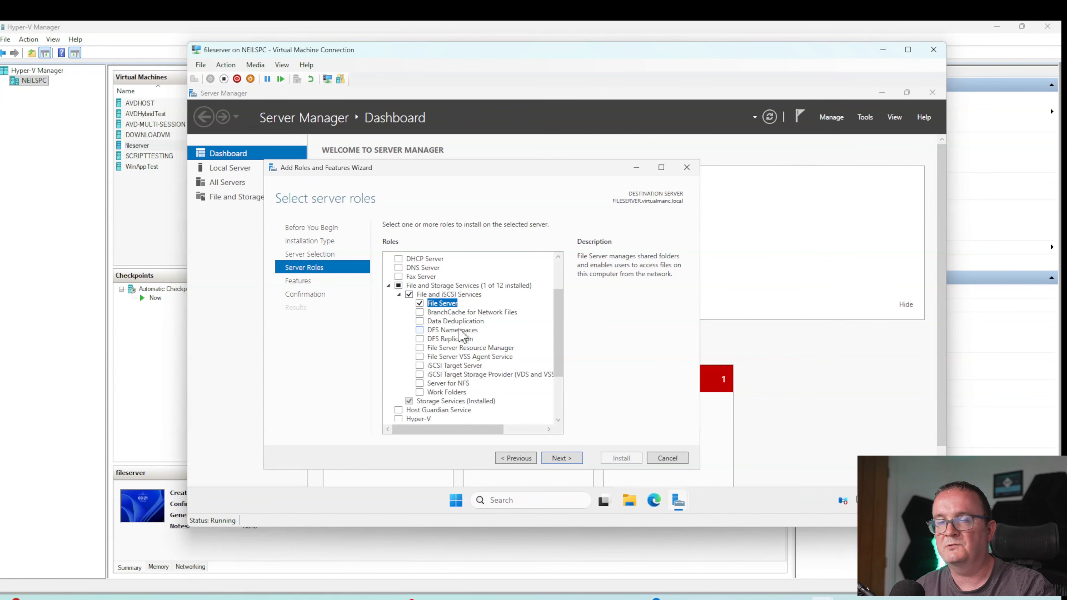
left_click(562, 458)
scroll(512, 334, "down", 3)
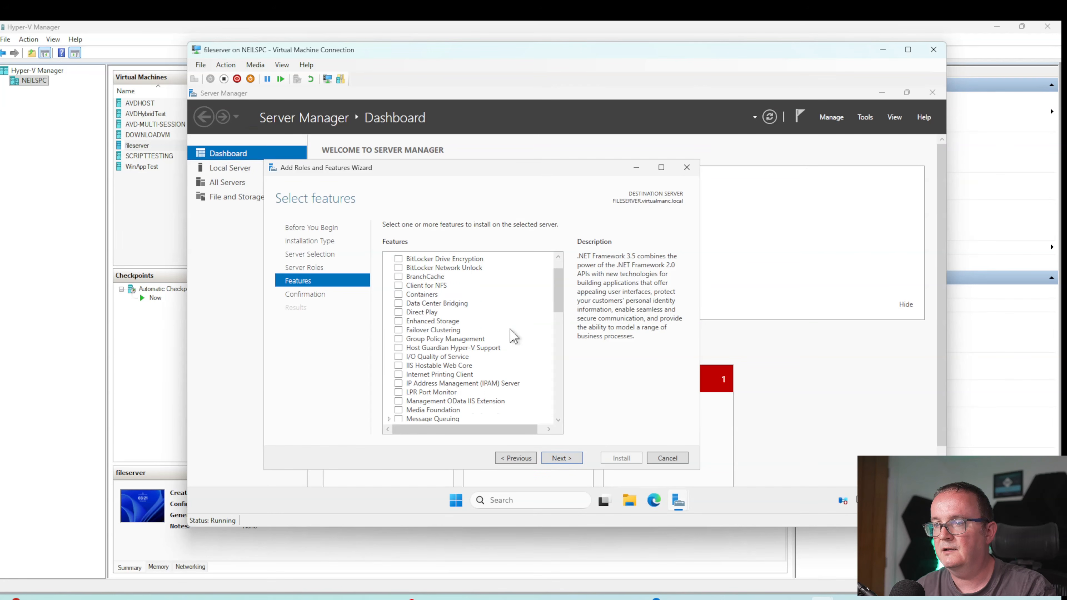
scroll(516, 358, "down", 1)
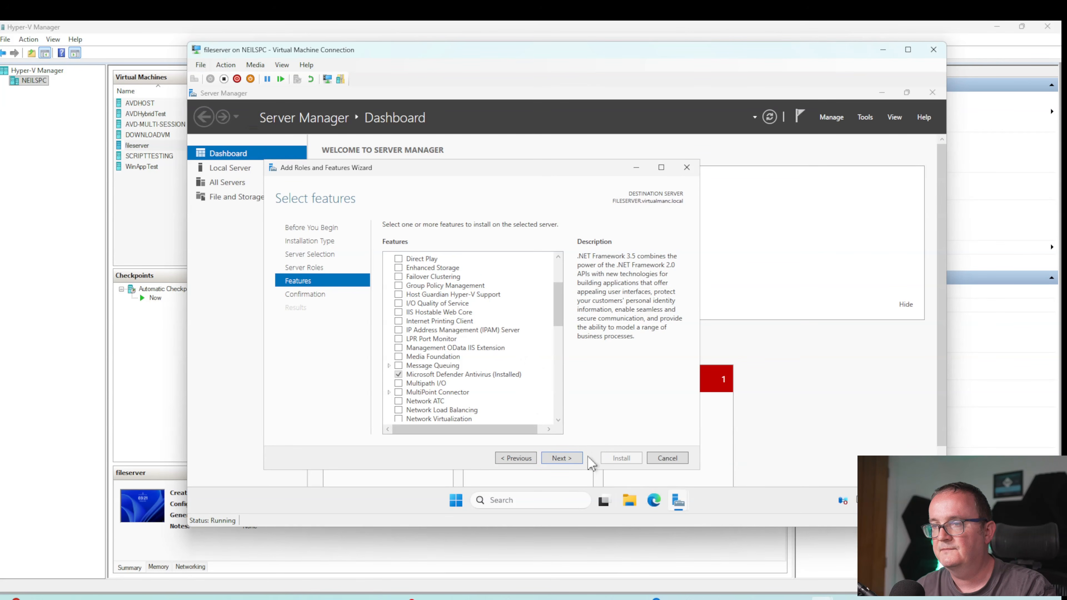
left_click(562, 458)
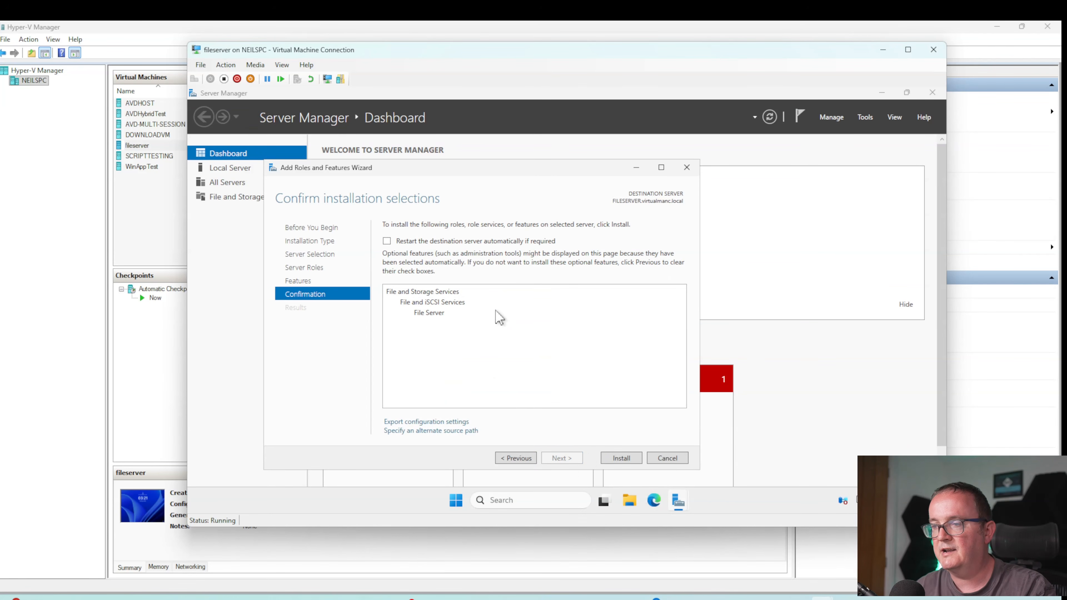
left_click(611, 460)
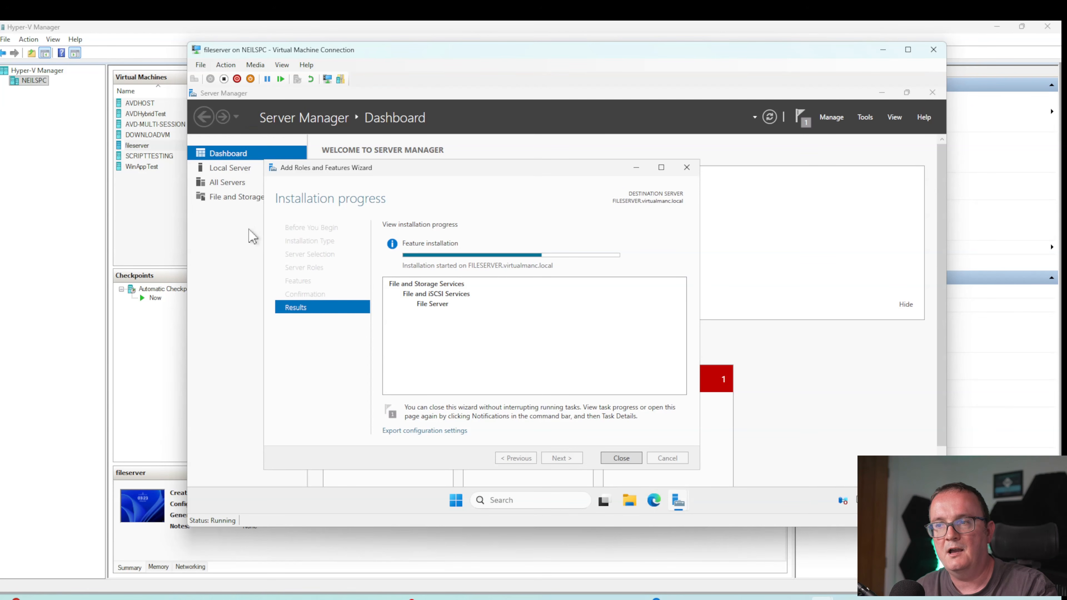
left_click(621, 459)
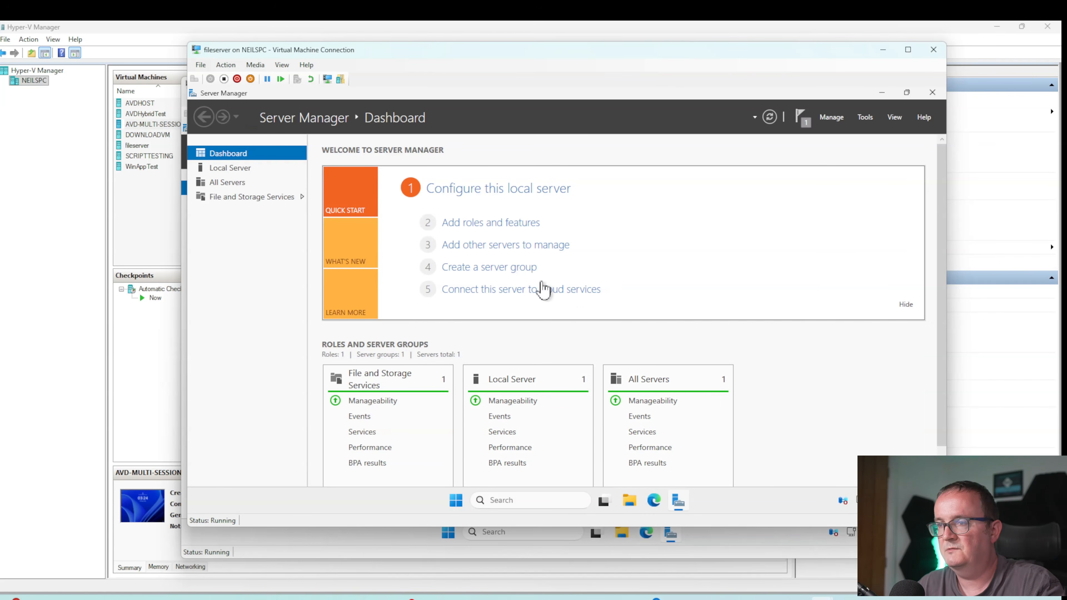
From File and Storage Services > Shares, start a new SMB Share - Quick.
left_click(470, 191)
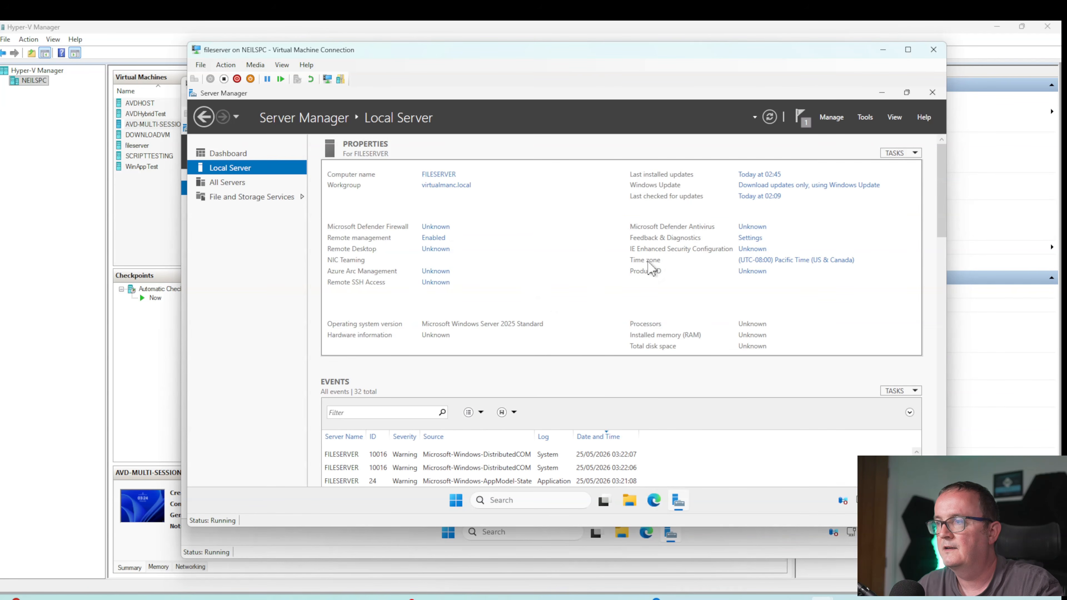
left_click(248, 198)
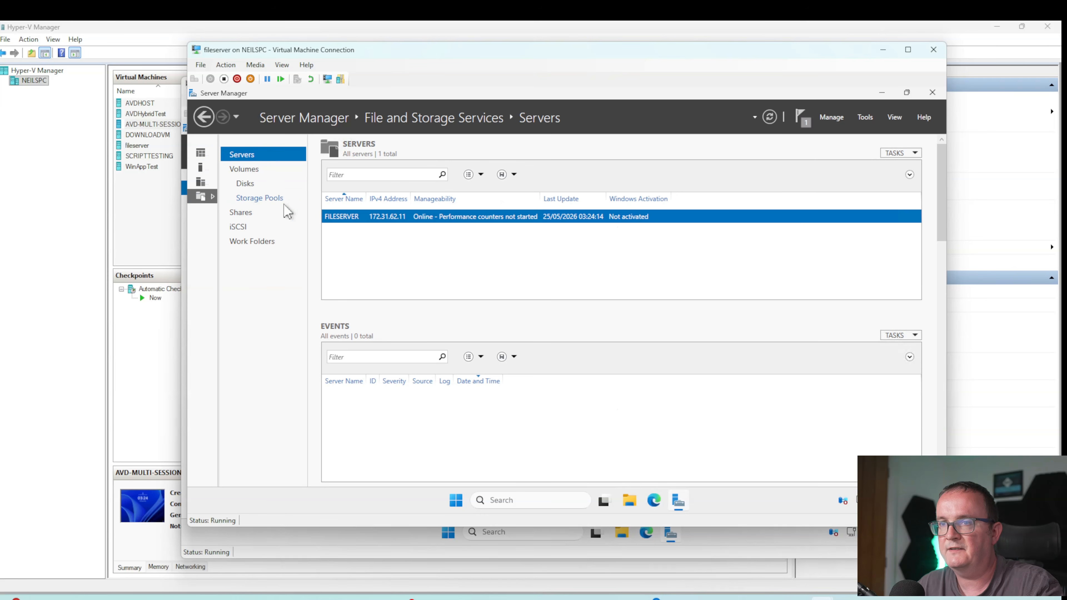
left_click(240, 212)
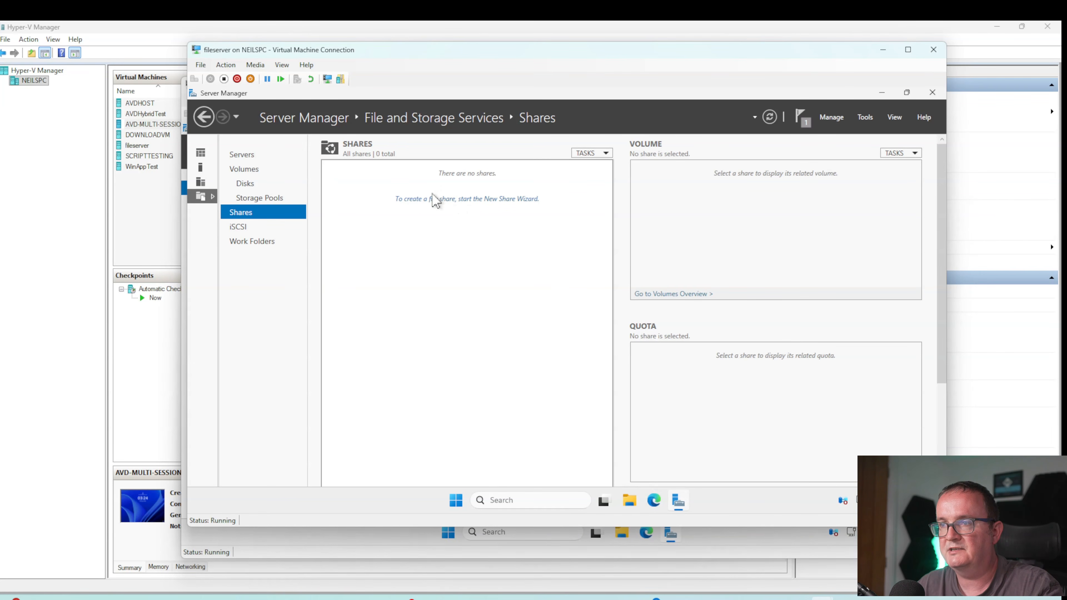
left_click(433, 198)
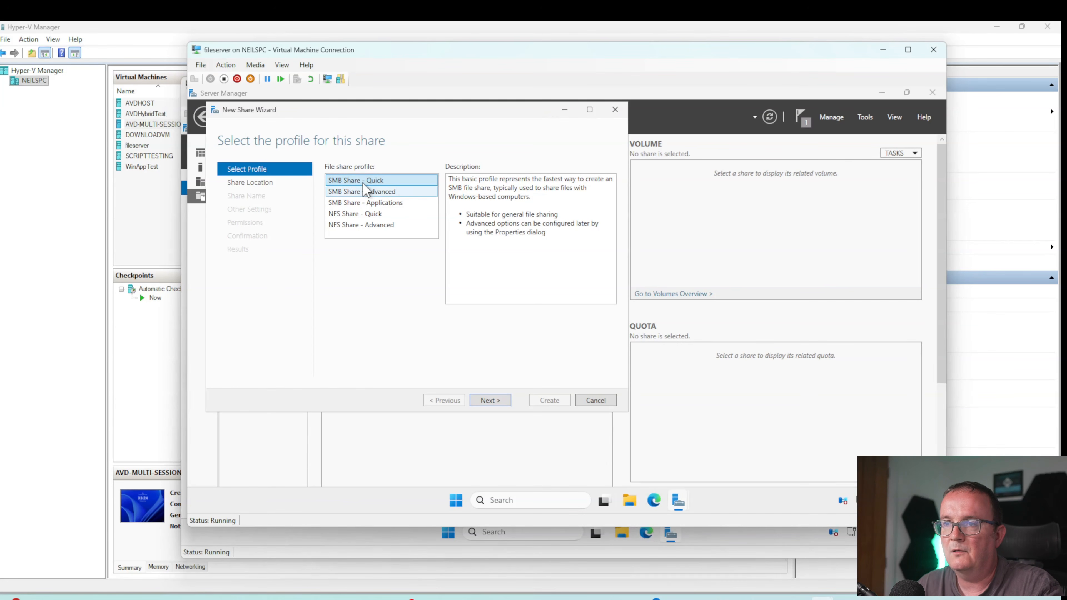
left_click(492, 402)
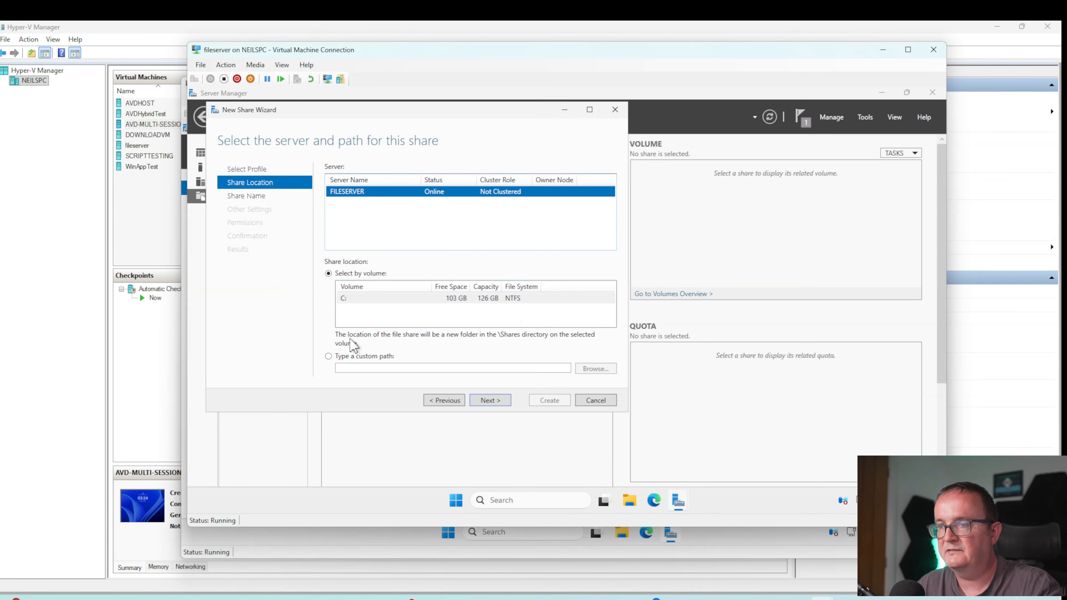
Set the share path to C:\fslogix and keep fslogix as the share name.
left_click(391, 358)
left_click(589, 370)
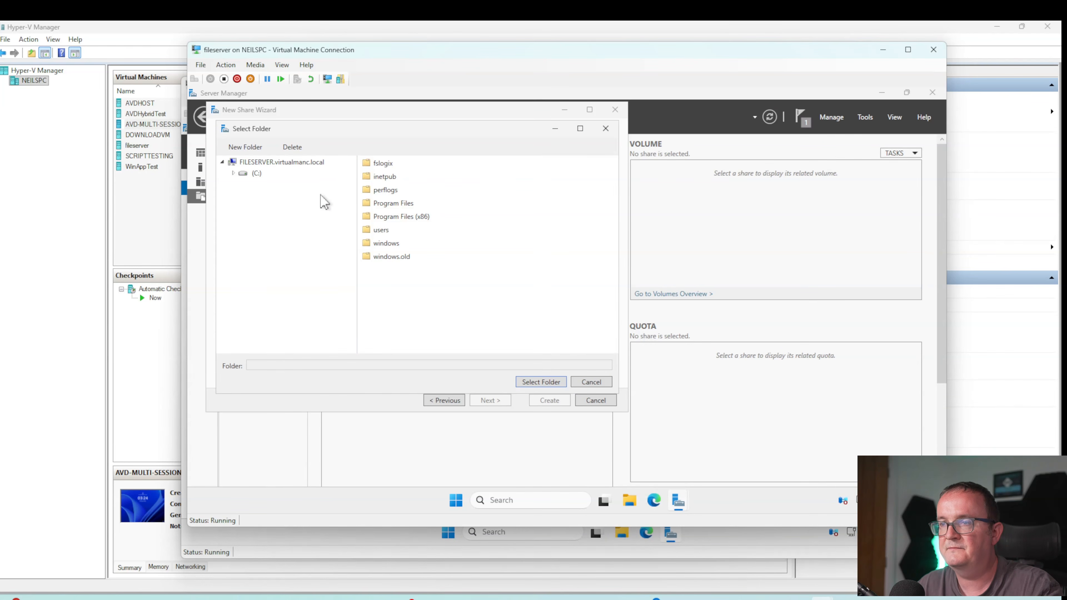
left_click(257, 174)
left_click(382, 163)
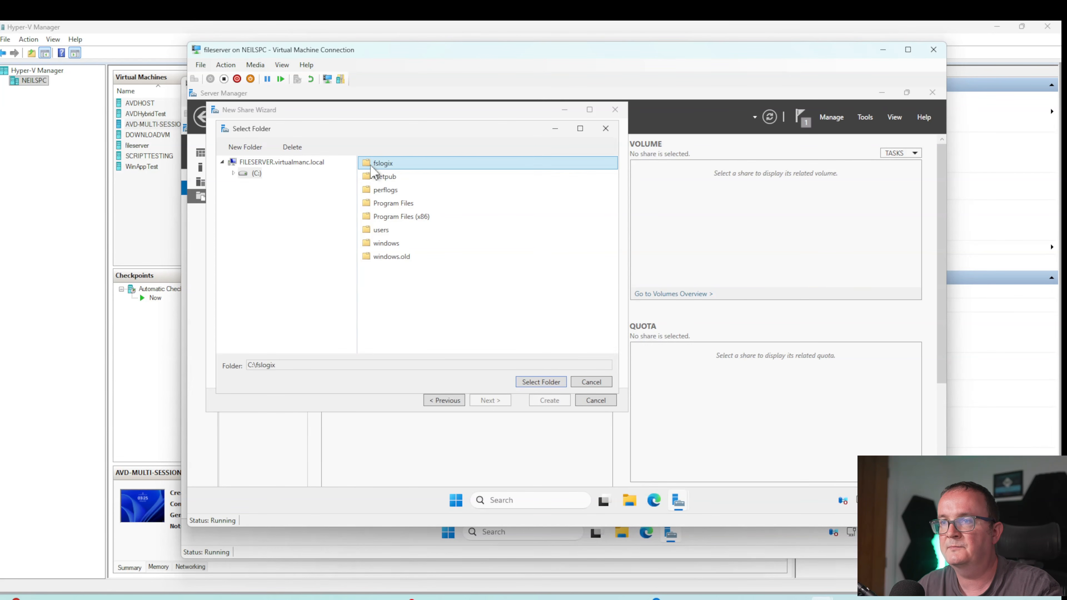
left_click(546, 381)
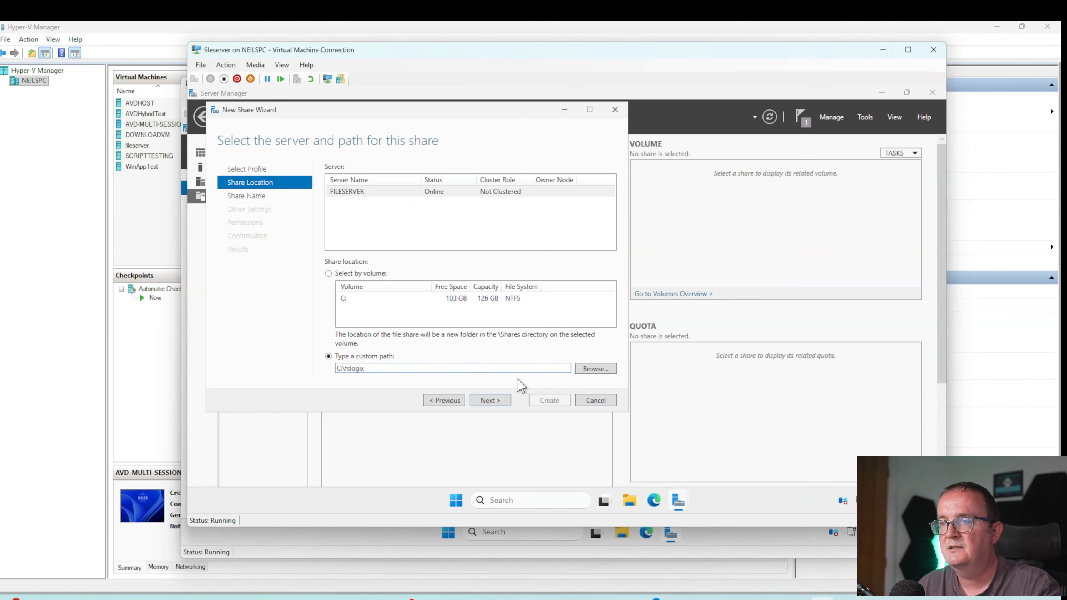
left_click(489, 401)
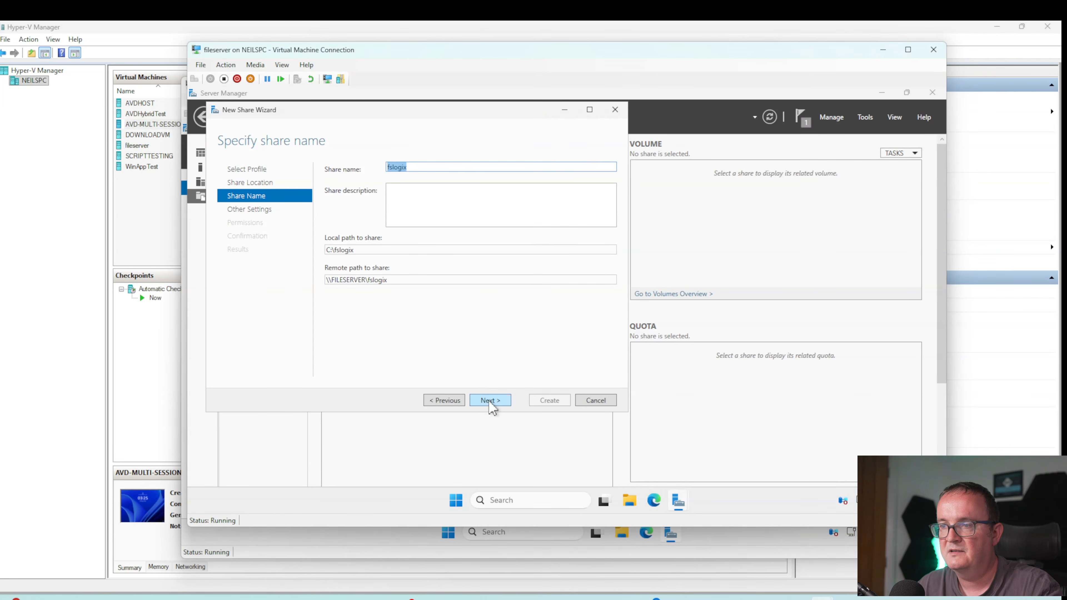
left_click_drag(388, 280, 325, 280)
left_click(381, 296)
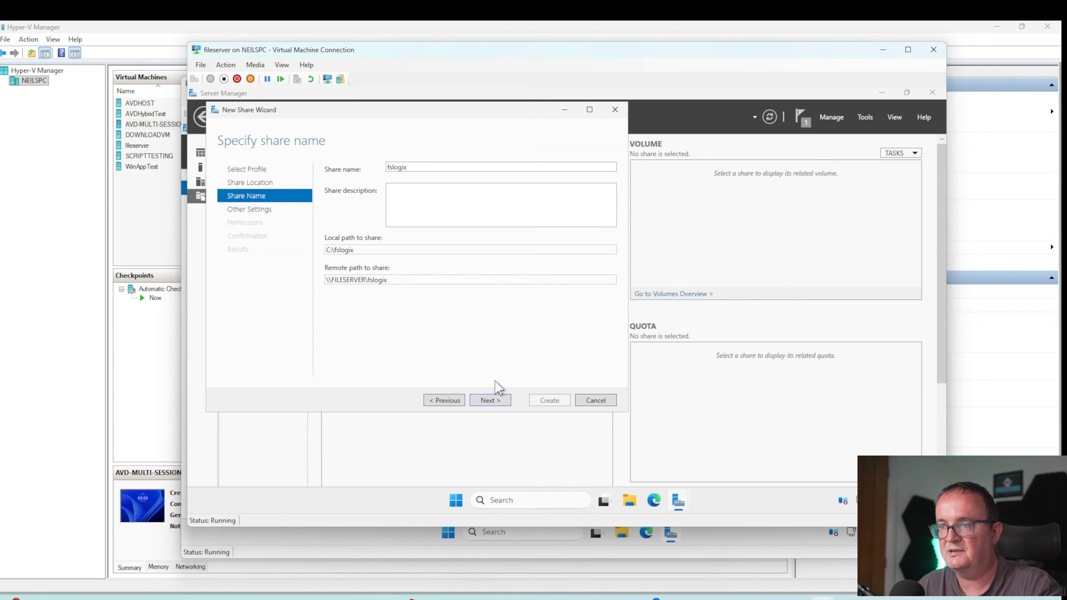
left_click(495, 400)
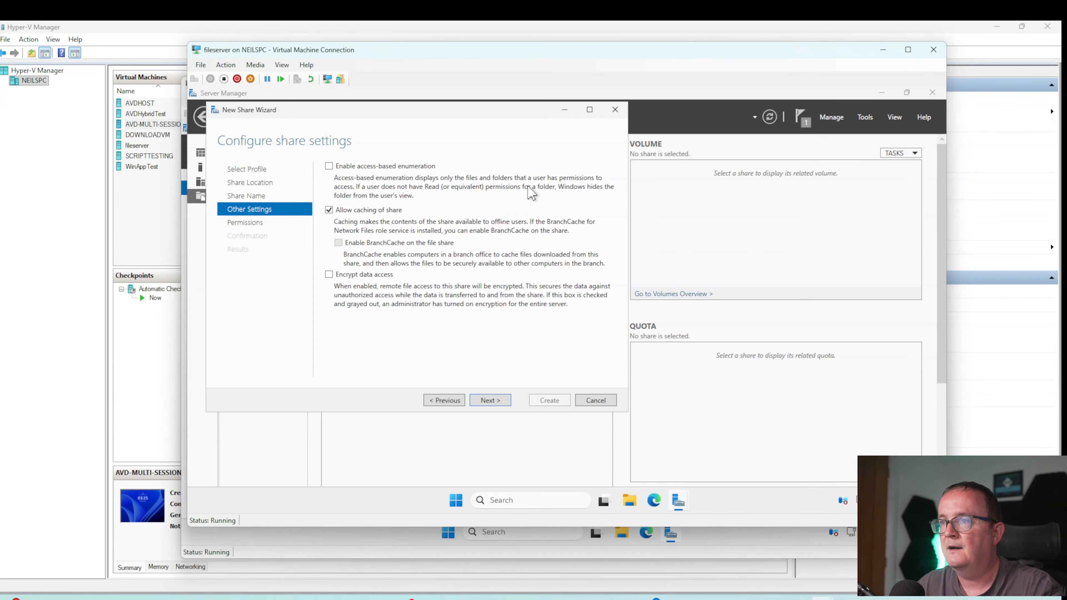
Accept default settings and permissions, create the fslogix share, and close the wizard.
left_click(489, 403)
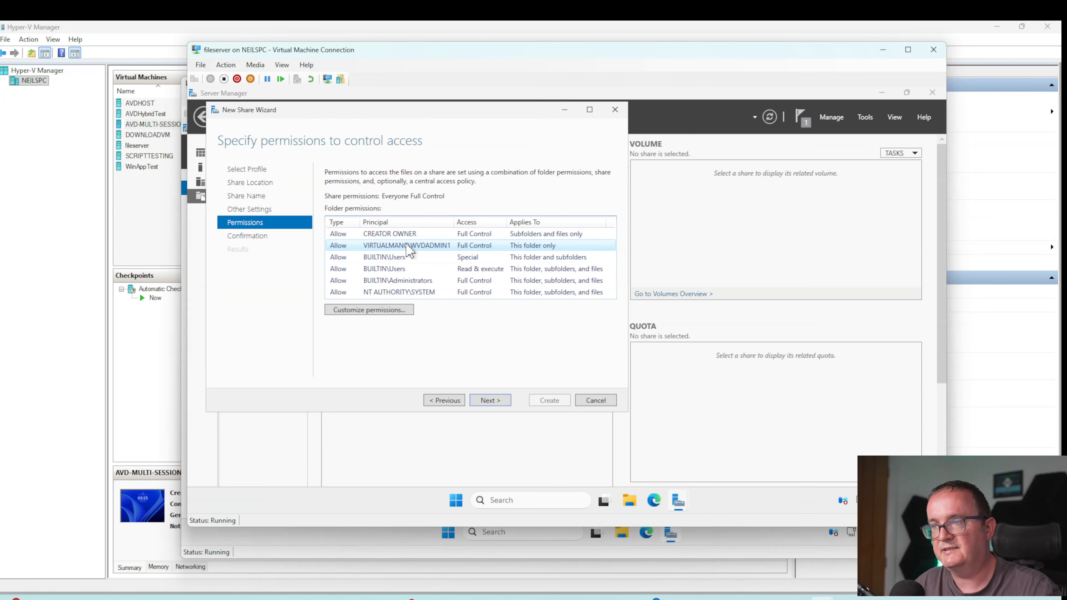
left_click(445, 247)
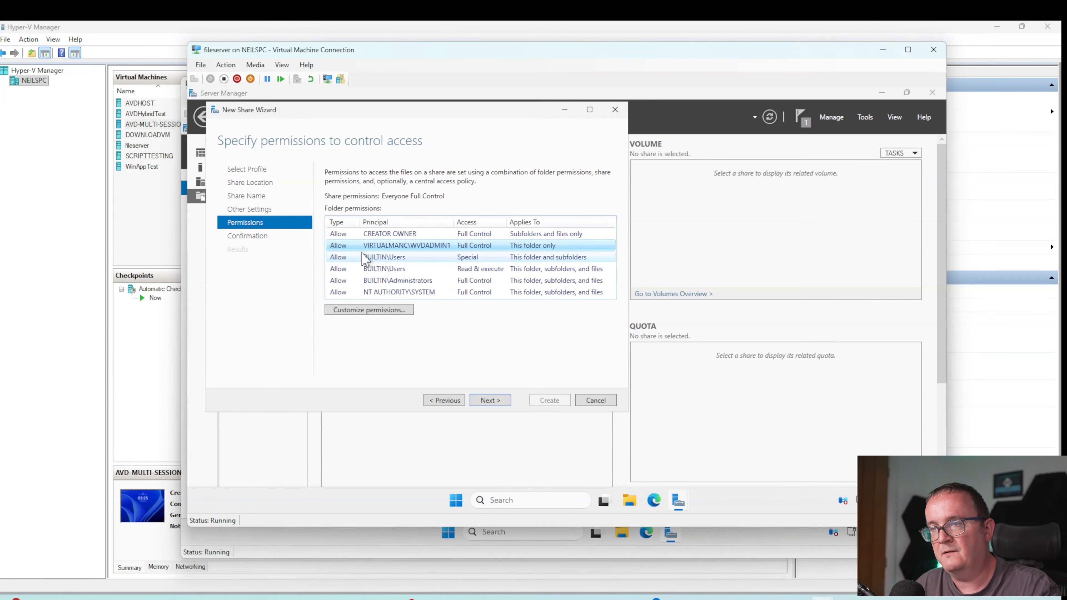
left_click(406, 259)
left_click(386, 272)
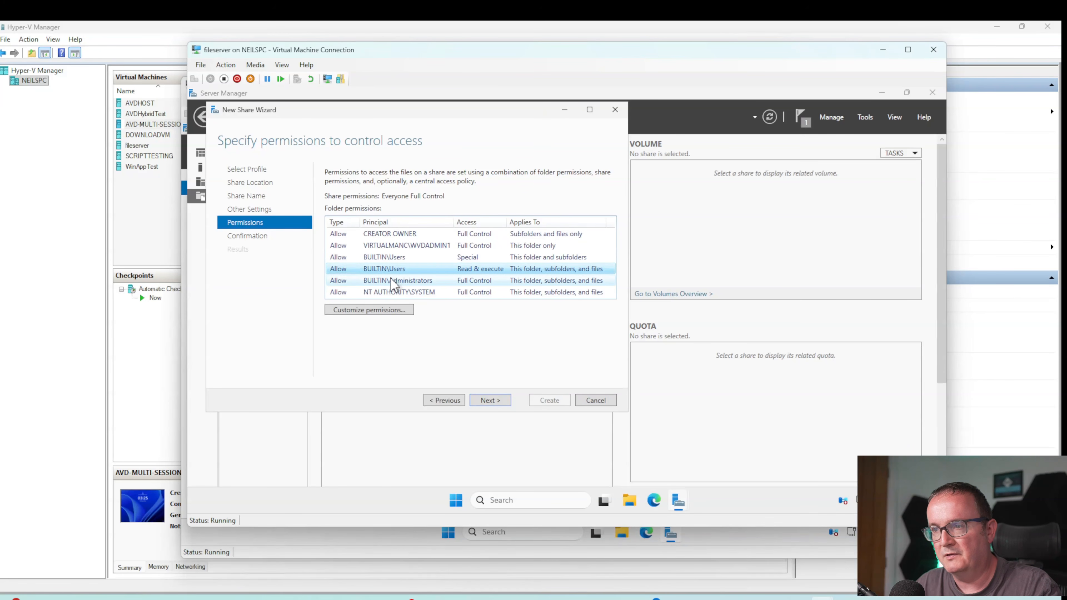
left_click(417, 281)
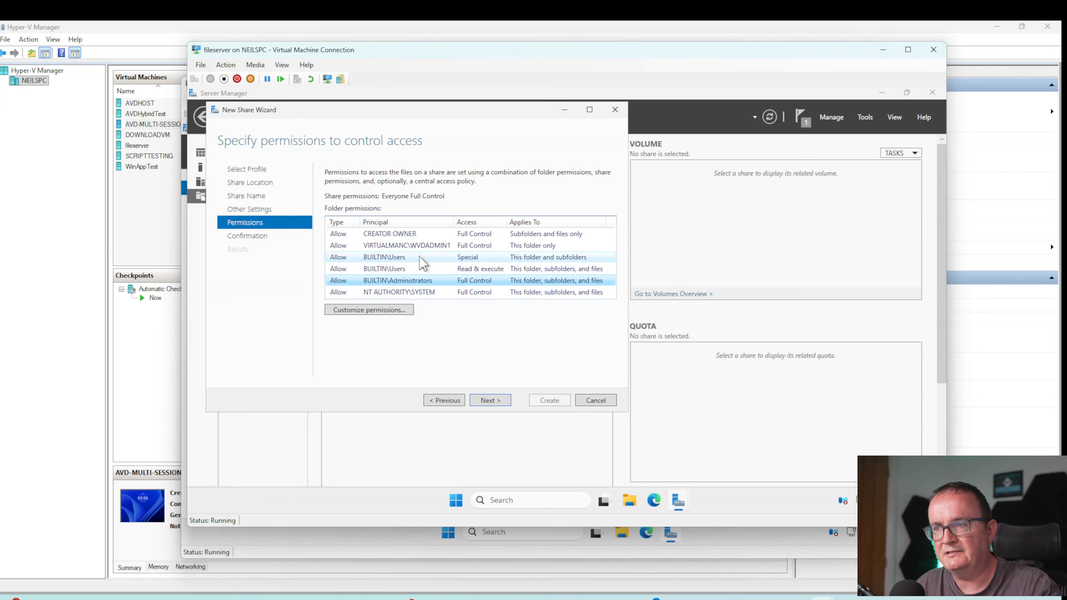
left_click(475, 401)
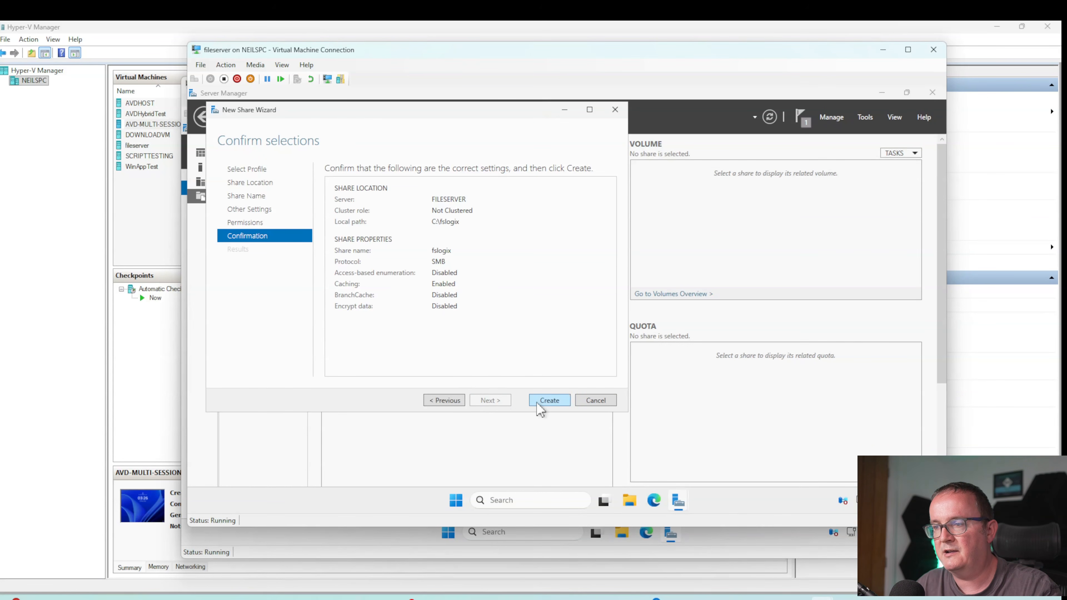
left_click(546, 401)
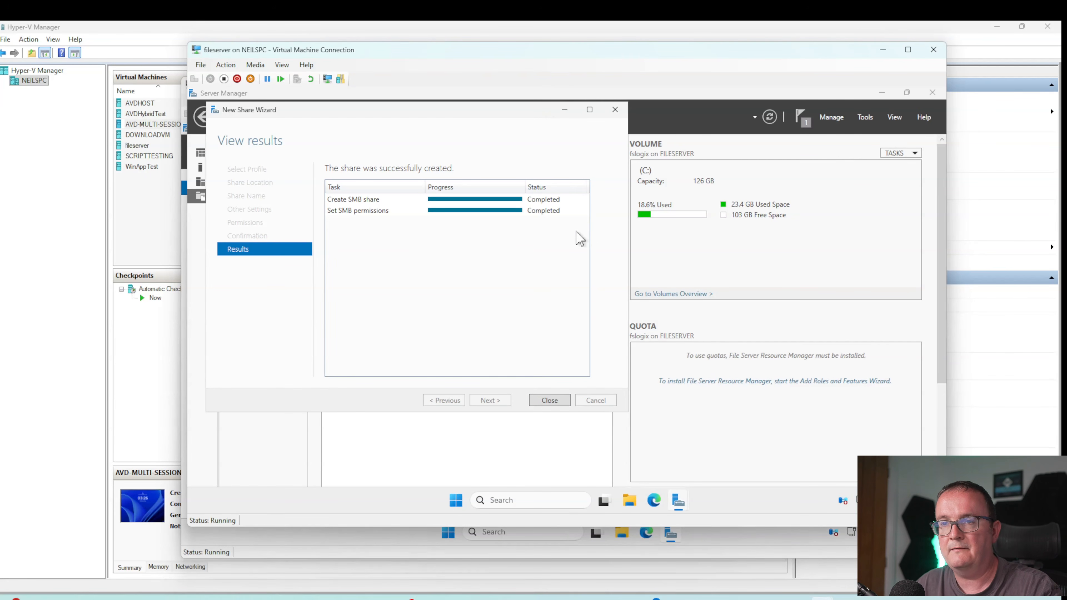
left_click(540, 401)
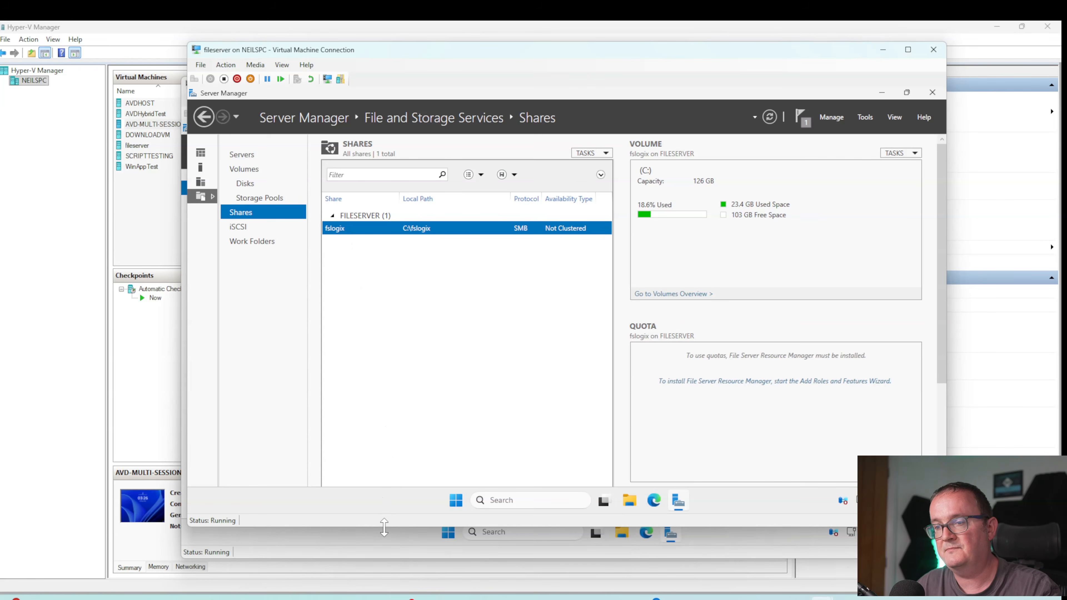
Close the extra AVD-MULTI-SESSION window and reconnect to AVD-MULTI-SESSION from Hyper-V Manager.
left_click(388, 543)
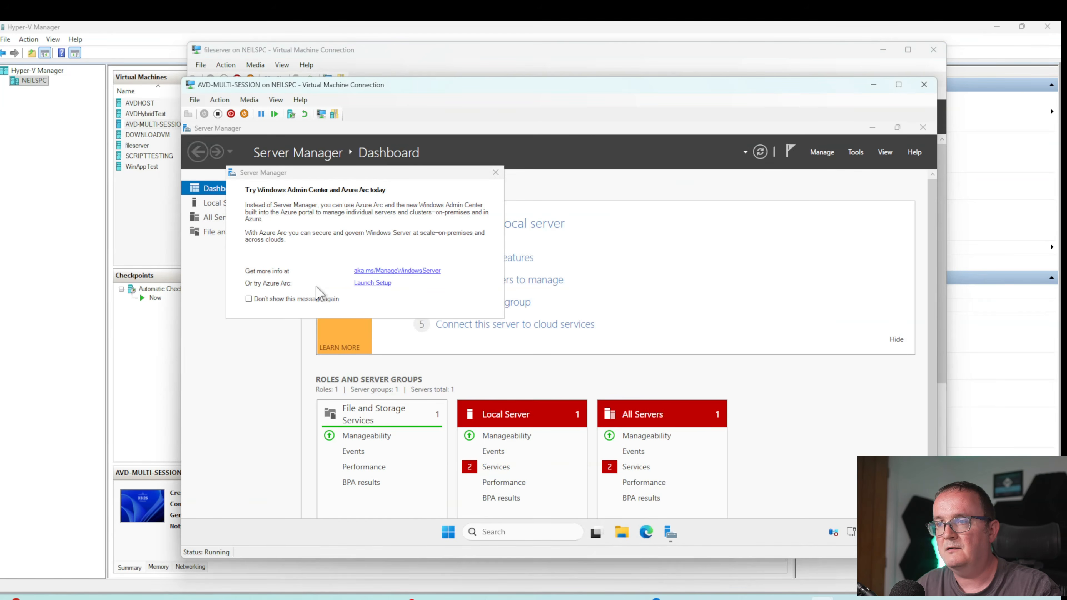
left_click(469, 183)
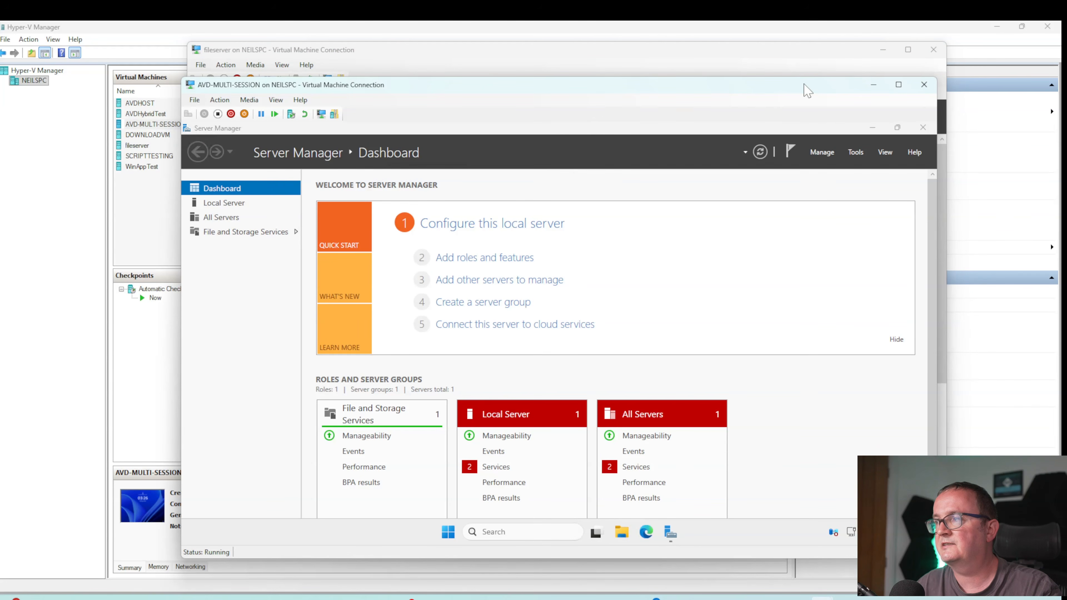
left_click(924, 85)
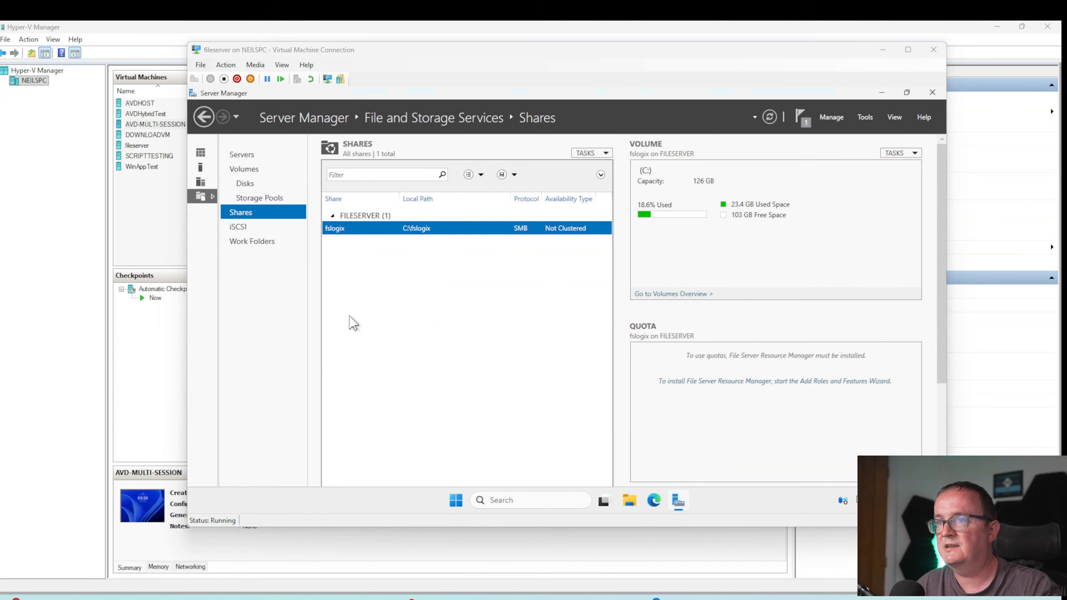
left_click(629, 500)
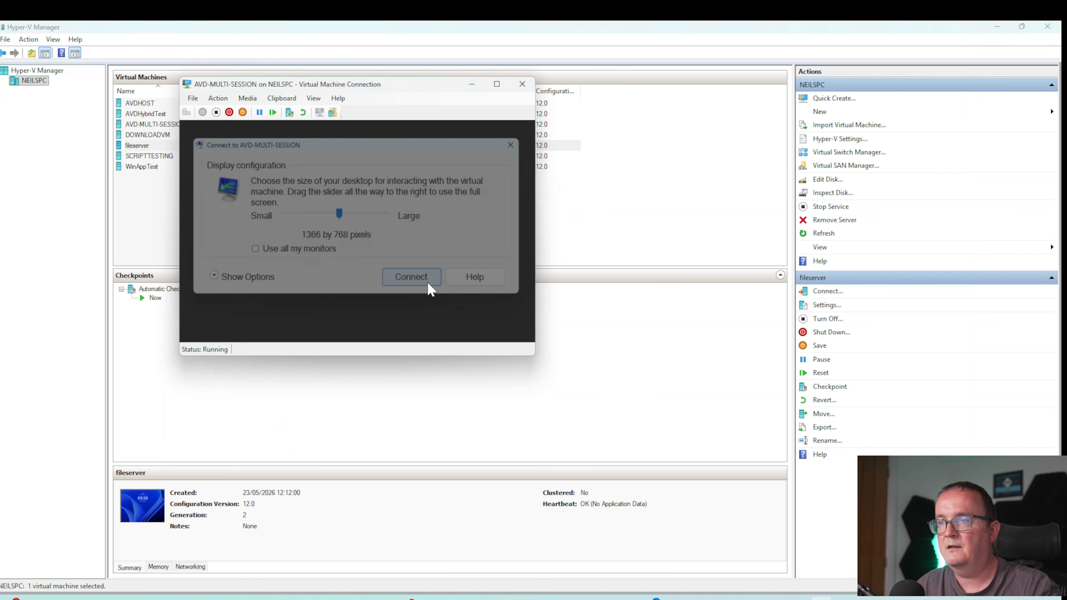
left_click(427, 282)
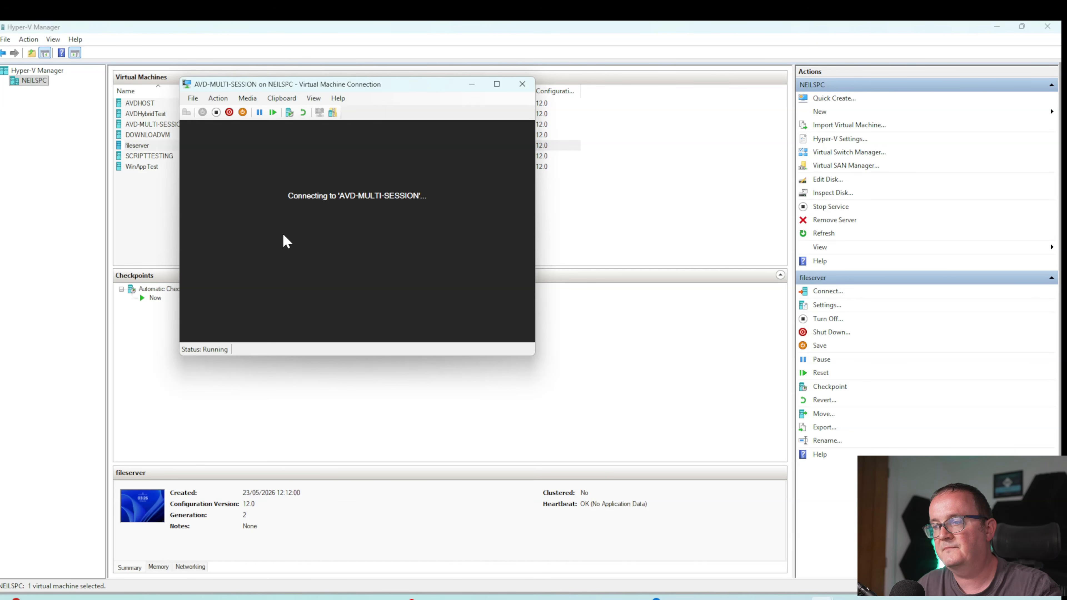
left_click_drag(276, 85, 338, 248)
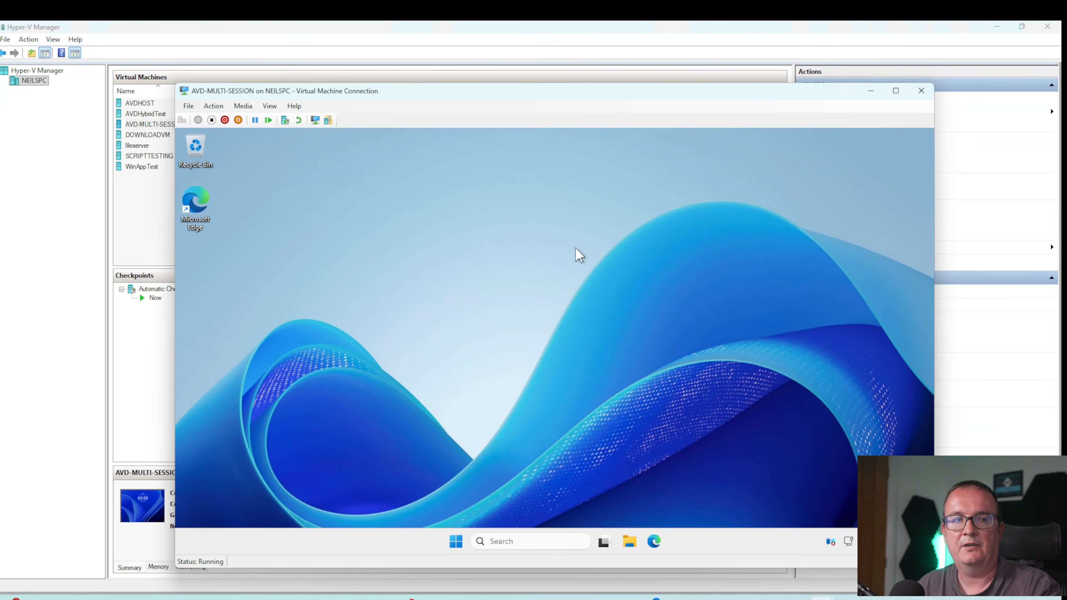
Open \\fileserver\fslogix in the session host's File Explorer and confirm it is empty.
left_click(630, 542)
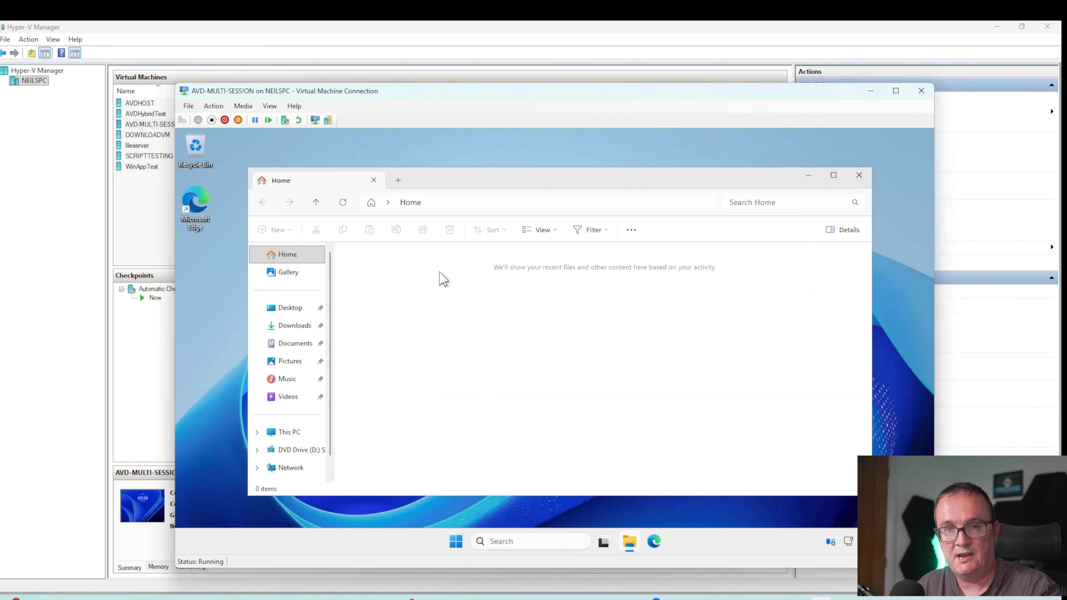
left_click(505, 203)
type("\\\\files")
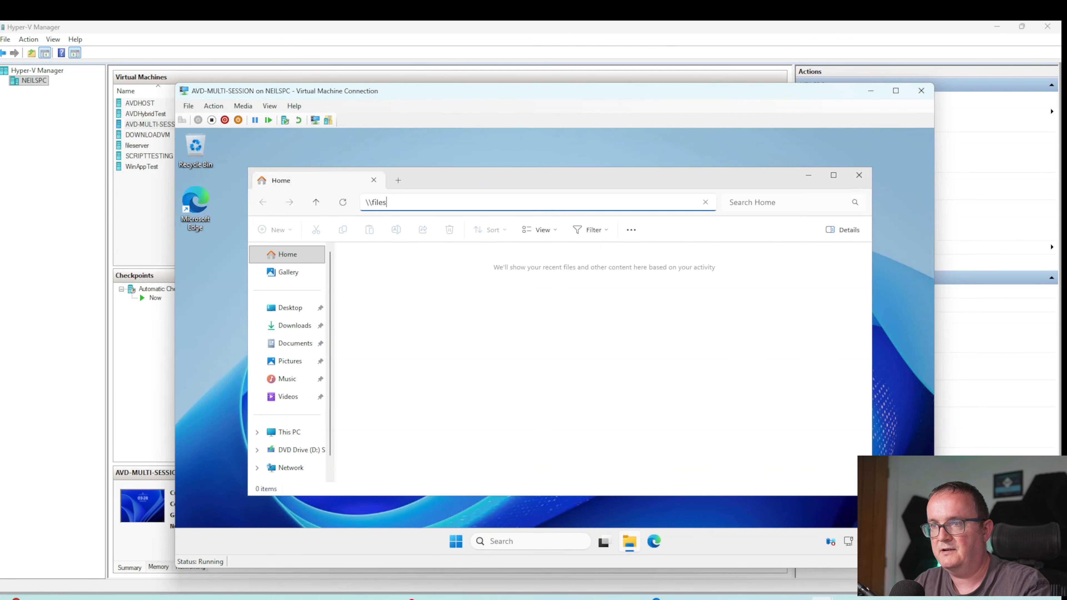
type("erver\\fs")
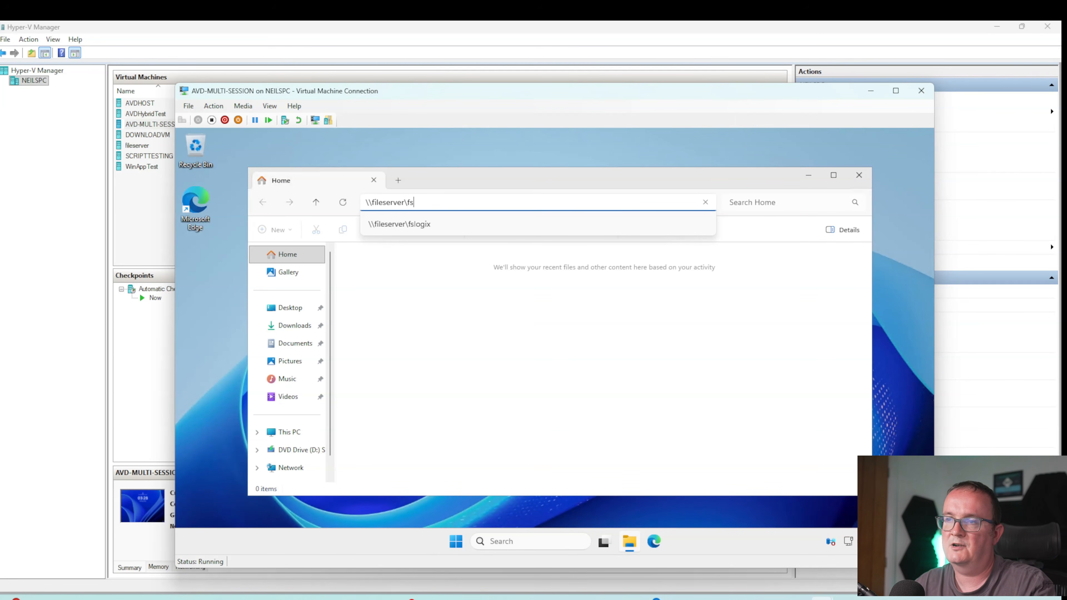
left_click(397, 228)
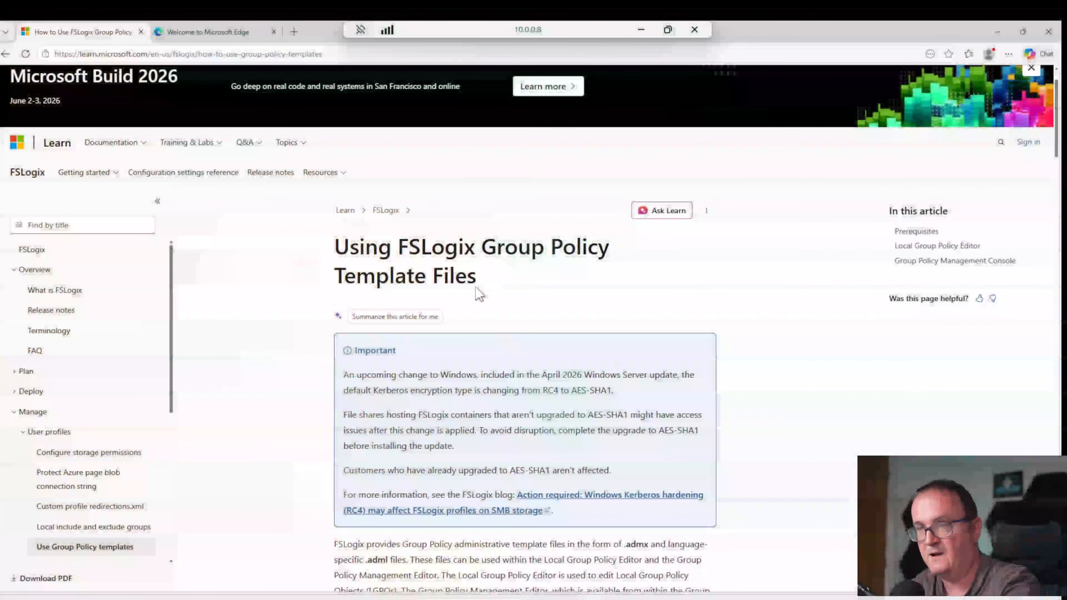
scroll(479, 290, "down", 5)
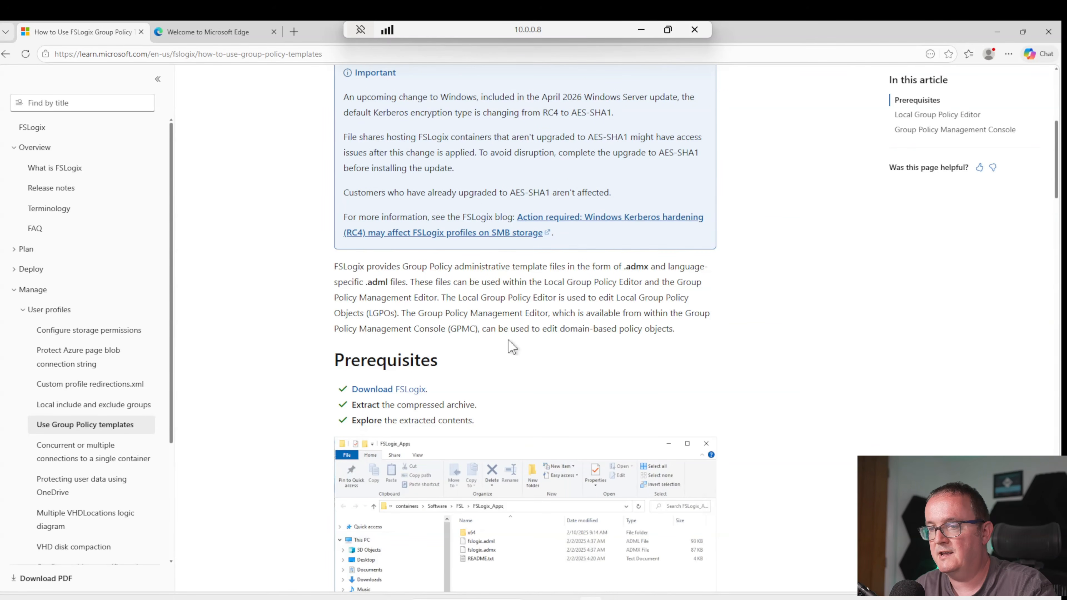
Download FSLogix_26.01_CU1.zip from the latest-version link and open it from Edge downloads.
left_click(380, 391)
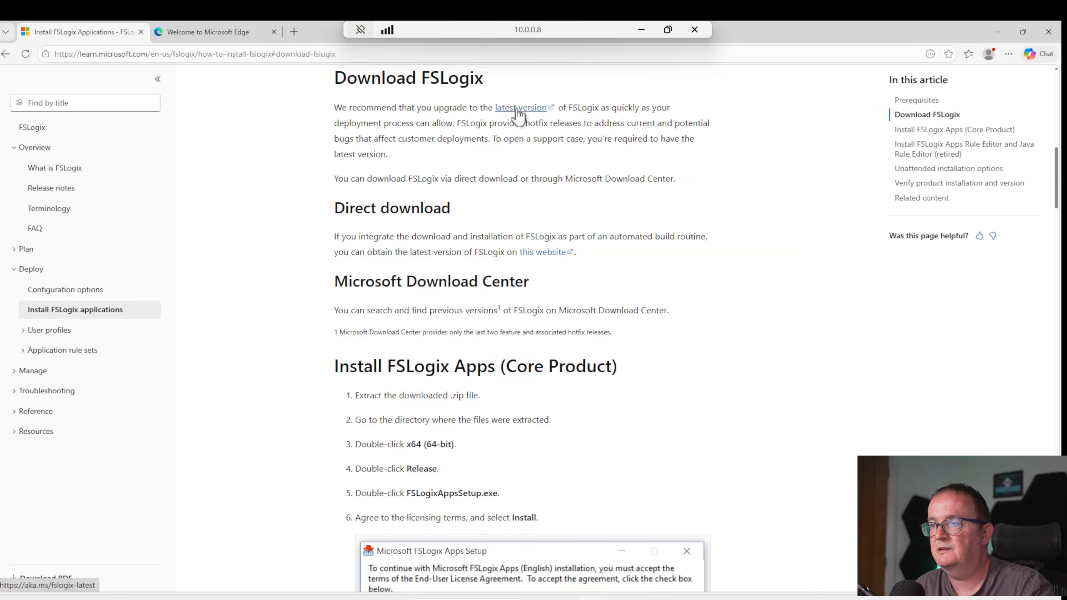
left_click(520, 109)
left_click(845, 110)
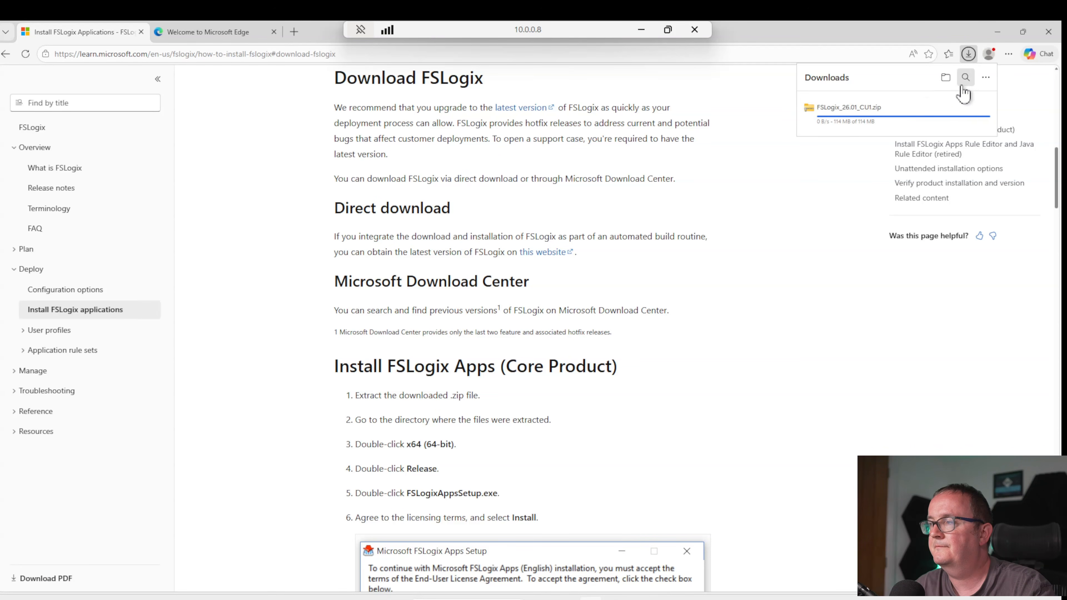
left_click(350, 251)
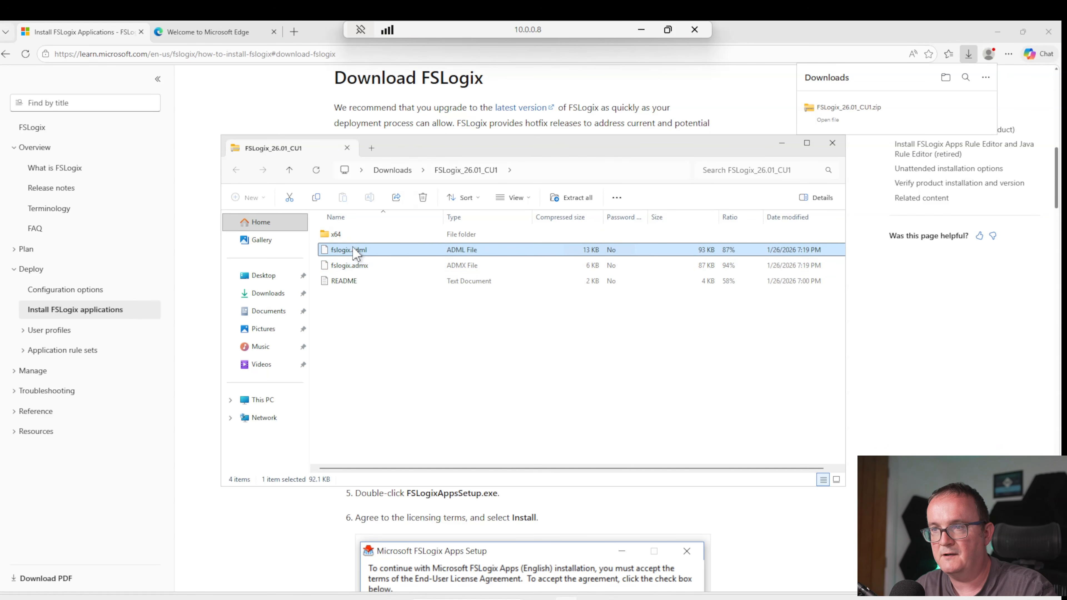
left_click(360, 266)
Copy fslogix.adml and fslogix.admx from the FSLogix archive.
left_click(359, 253)
left_click(360, 265)
left_click(368, 251)
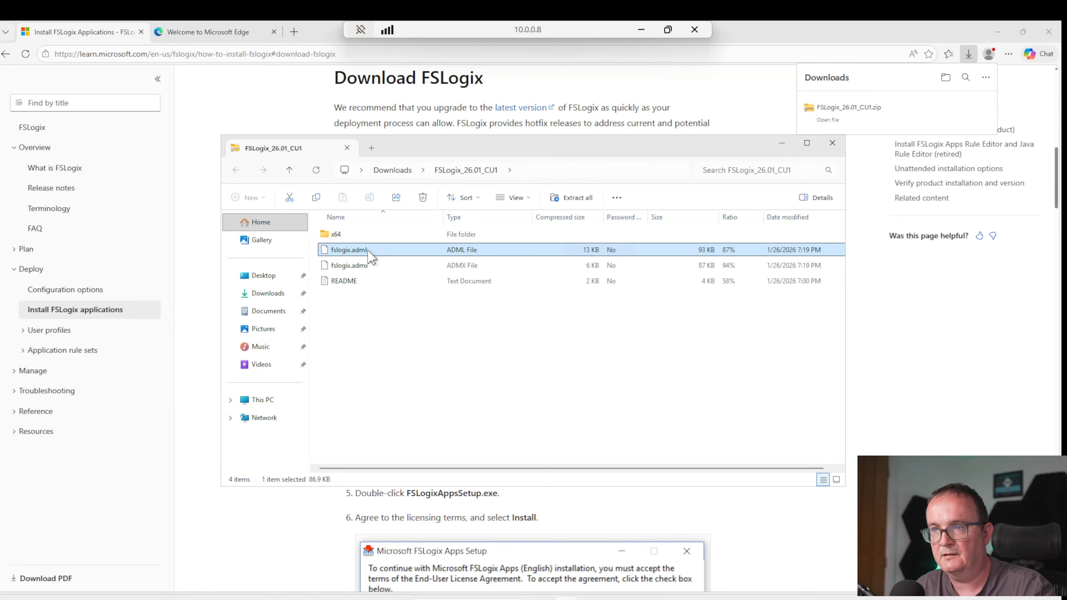
left_click(369, 266, "ctrl")
right_click(368, 257)
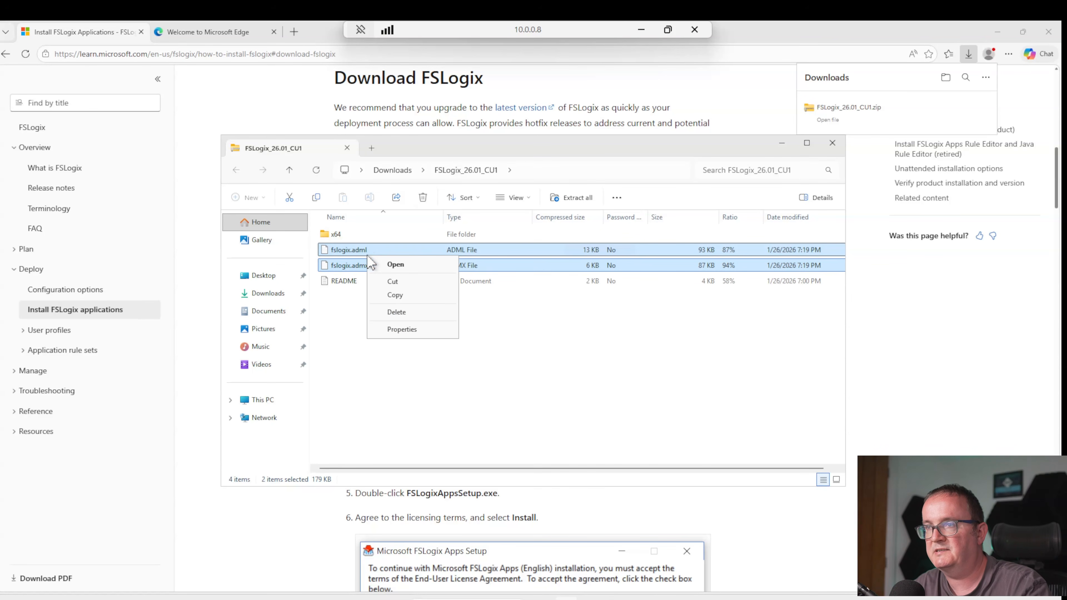
left_click(397, 296)
Paste both template files into C:\Temp, then return to the Group Policy templates article.
left_click(286, 400)
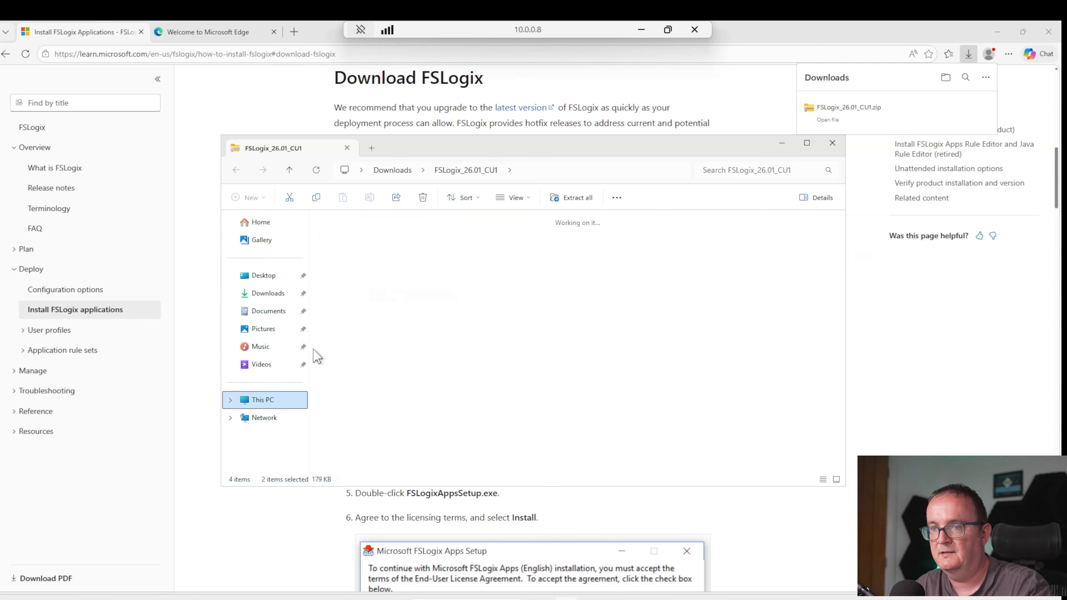
double_click(391, 246)
right_click(766, 376)
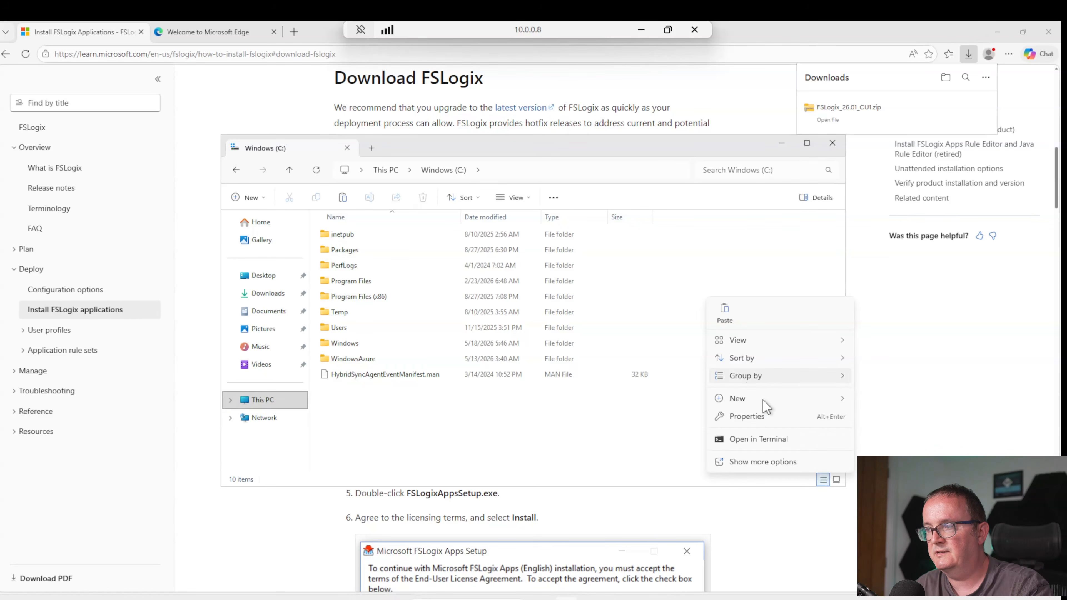
mouse_move(775, 399)
left_click(884, 402)
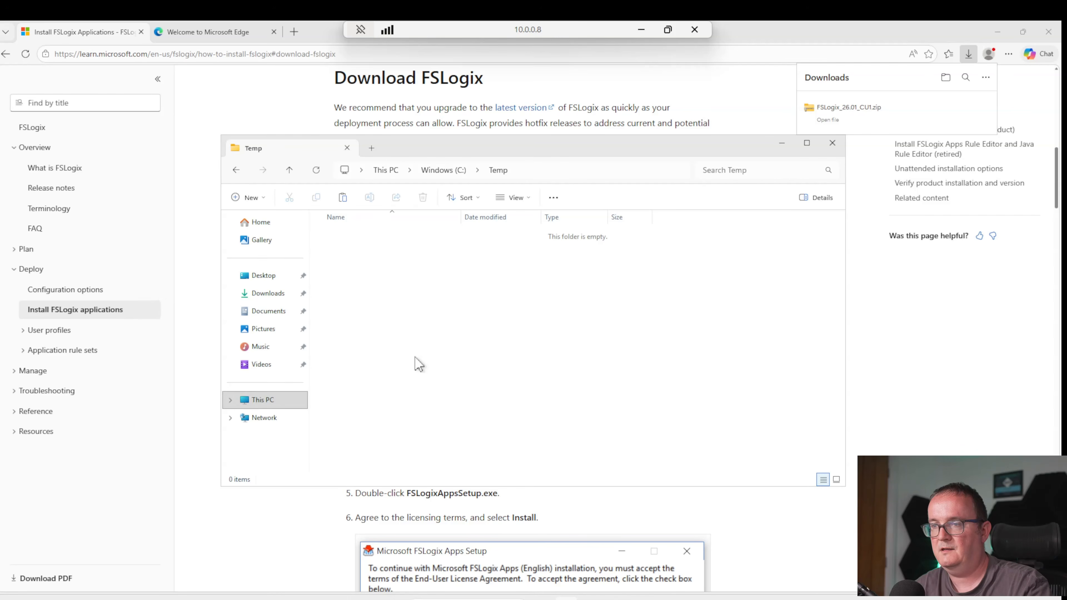
key("ctrl+v")
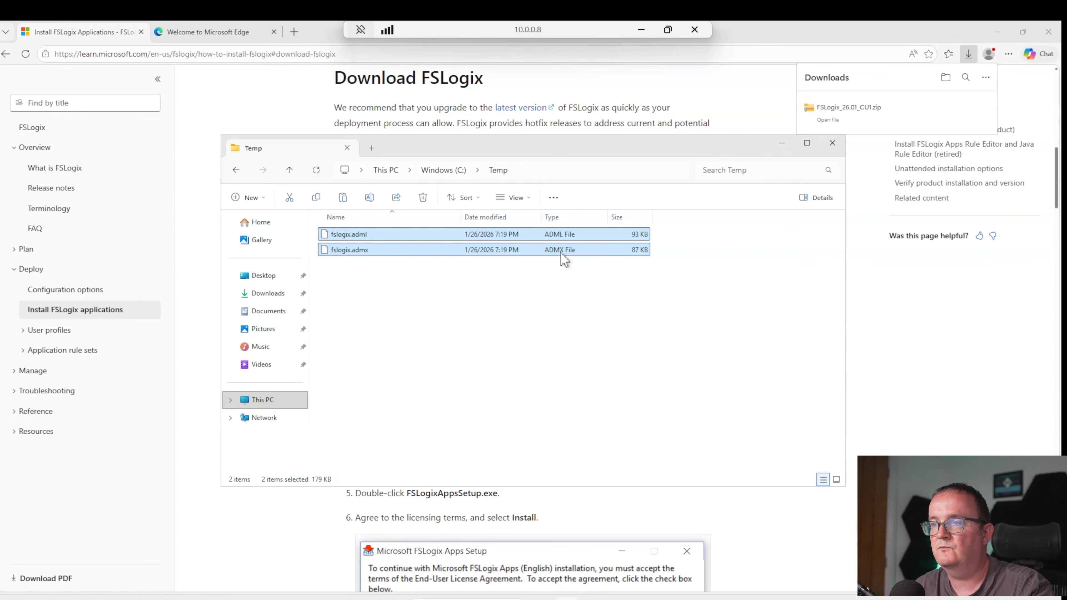
left_click_drag(583, 149, 835, 158)
scroll(449, 278, "down", 3)
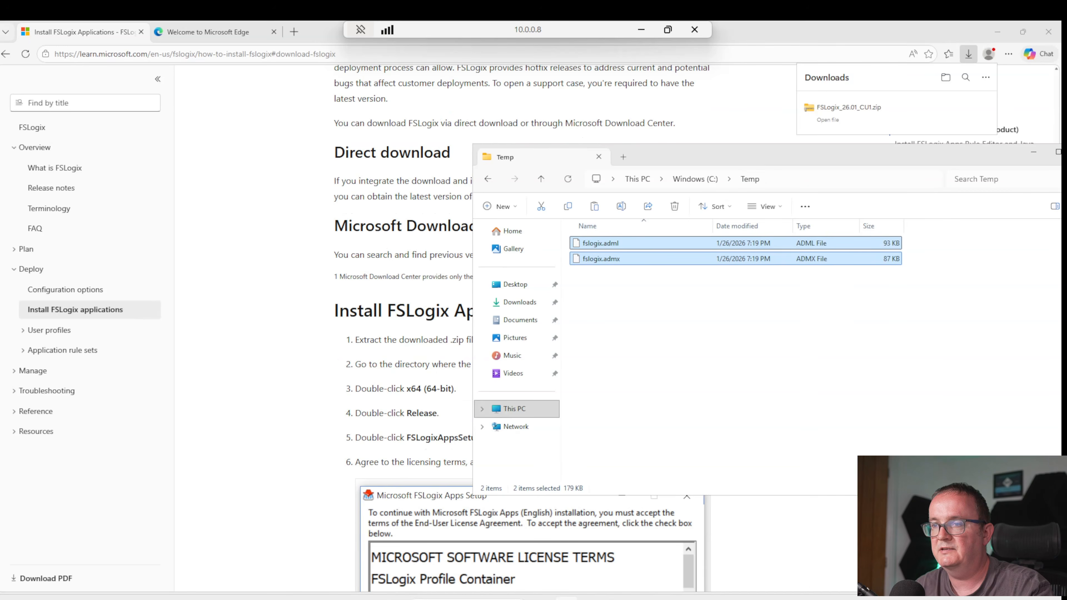
scroll(460, 258, "up", 10)
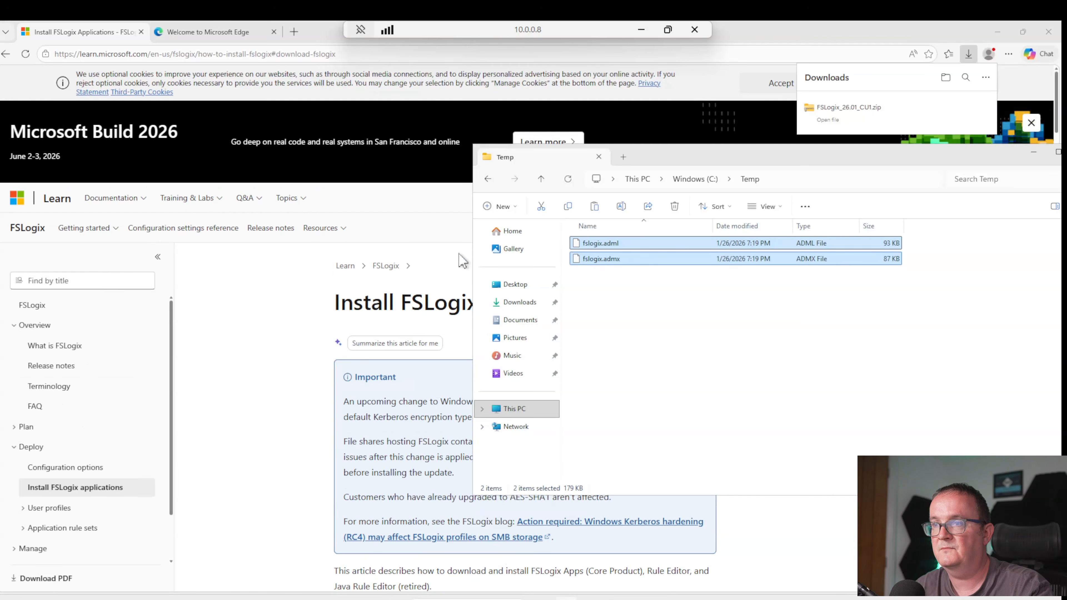
left_click(5, 54)
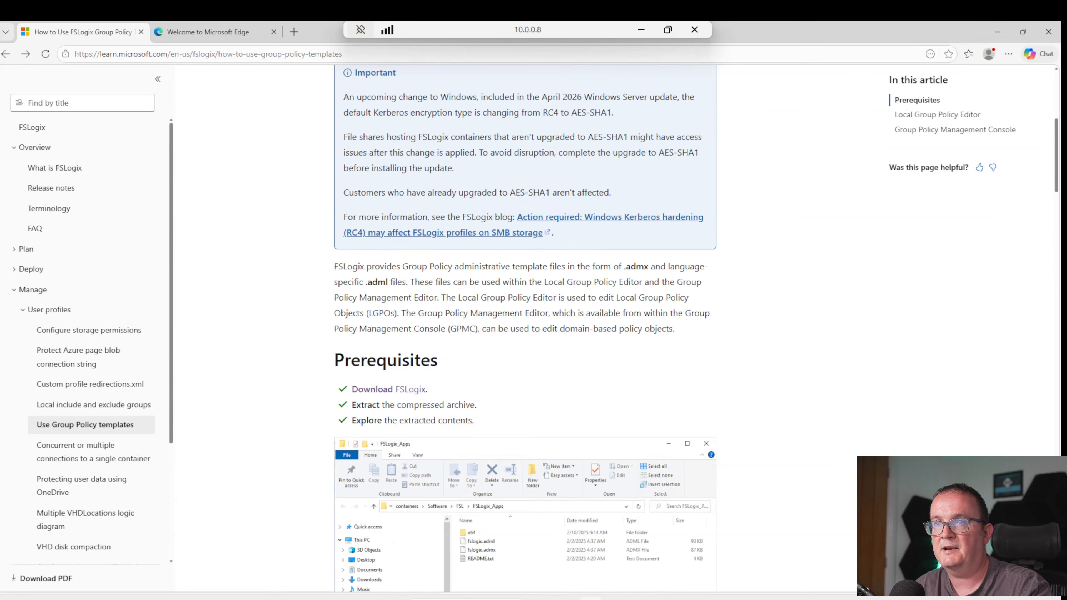
Scroll to the GPMC Domain File Locations table, noting the domain-based GPO sentence, then bring up File Explorer.
scroll(458, 332, "down", 10)
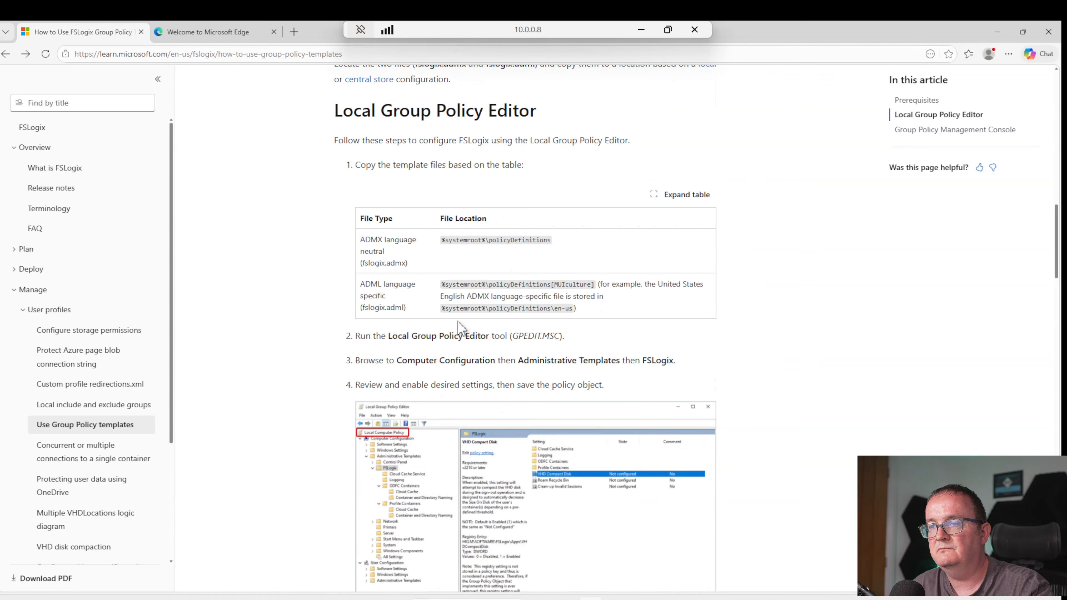
scroll(402, 276, "down", 12)
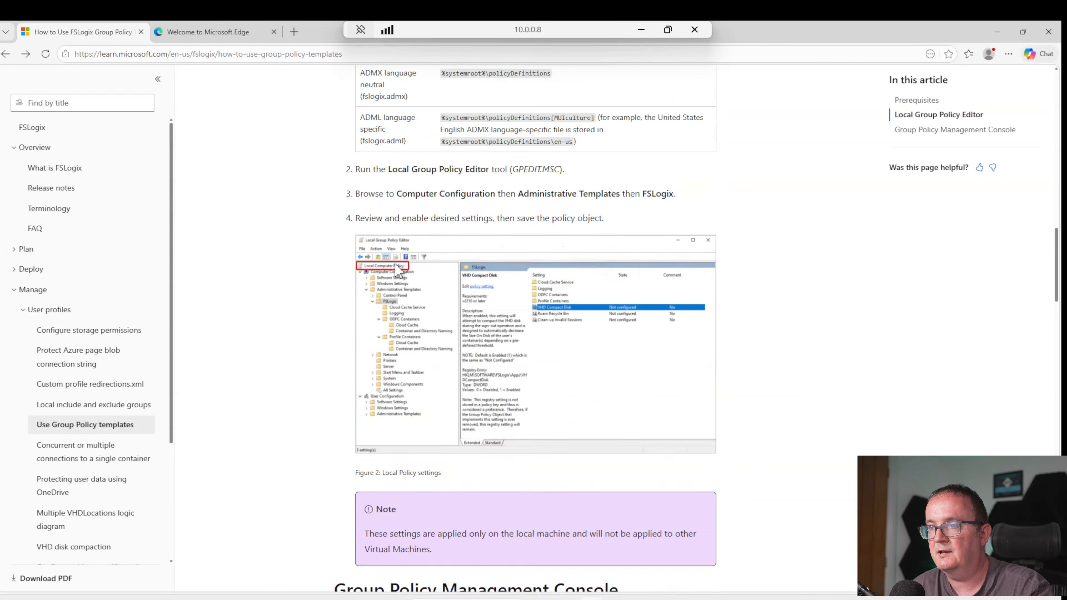
left_click_drag(369, 175, 504, 191)
scroll(506, 194, "down", 1)
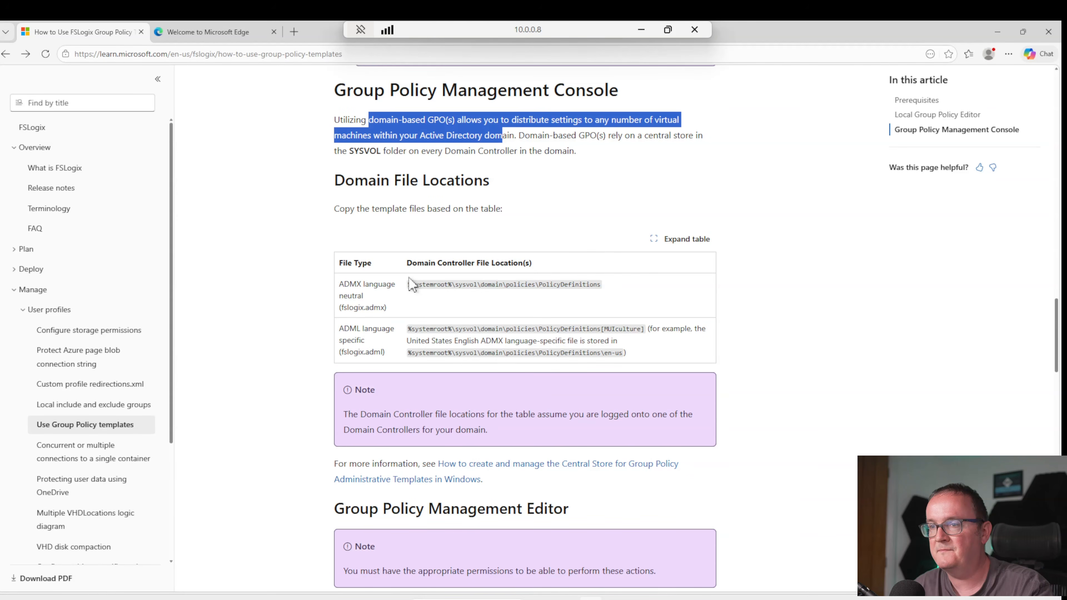
left_click(593, 191)
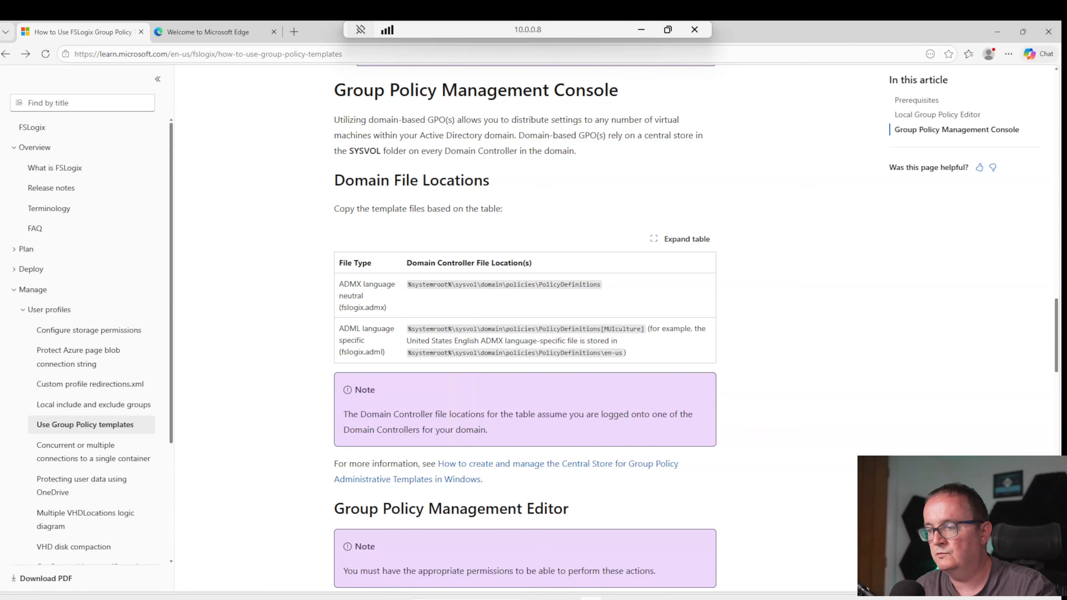
left_click(566, 598)
Copy both FSLogix template files, fslogix.adml and fslogix.admx, from C:\Temp.
left_click(381, 331)
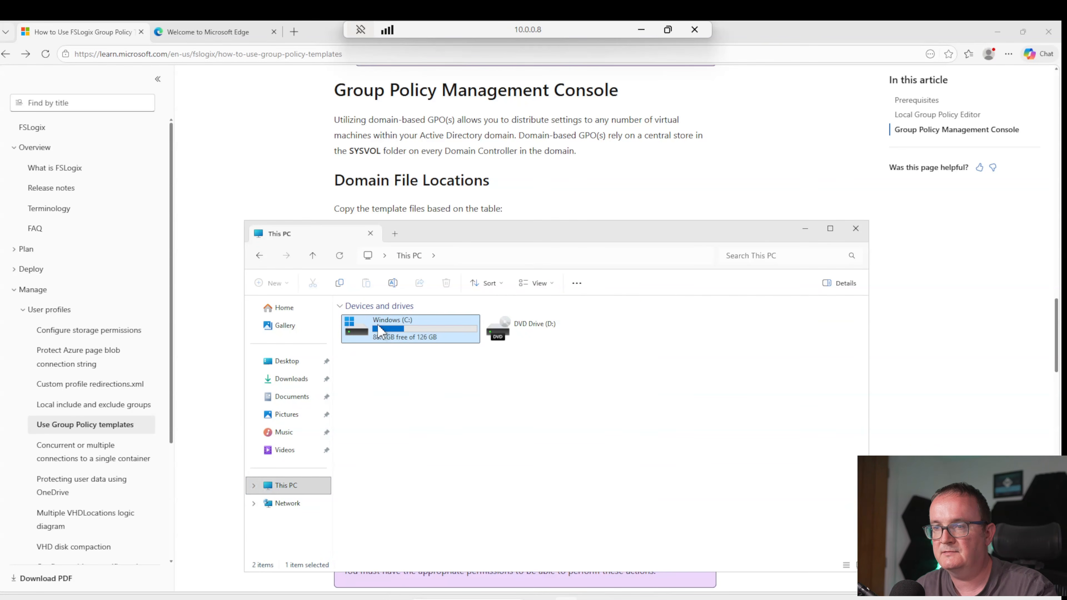
double_click(379, 331)
double_click(364, 399)
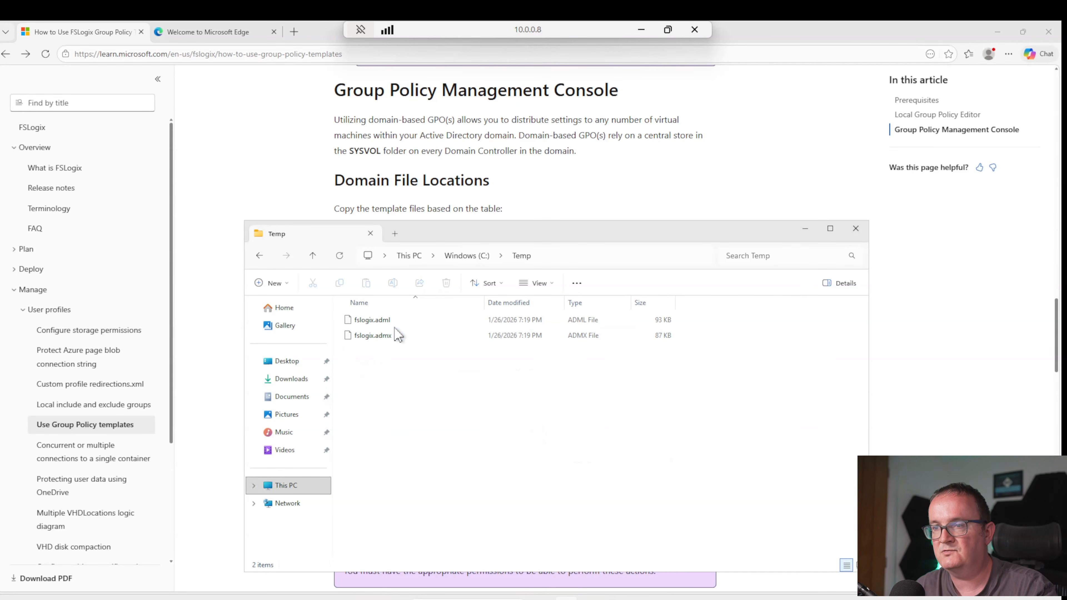
left_click(380, 320)
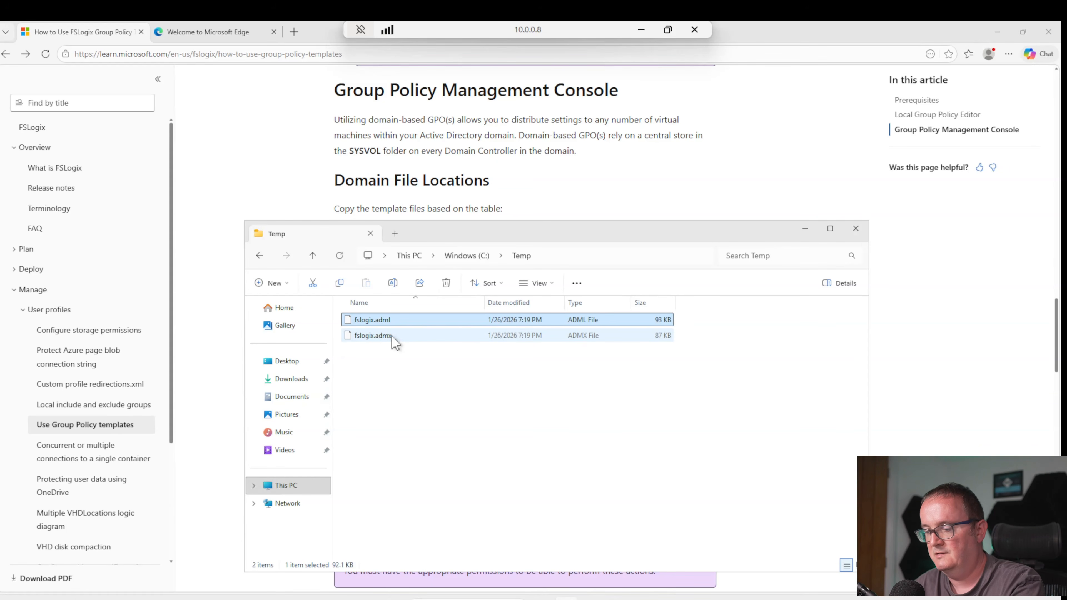
left_click(392, 335, "shift")
right_click(392, 336)
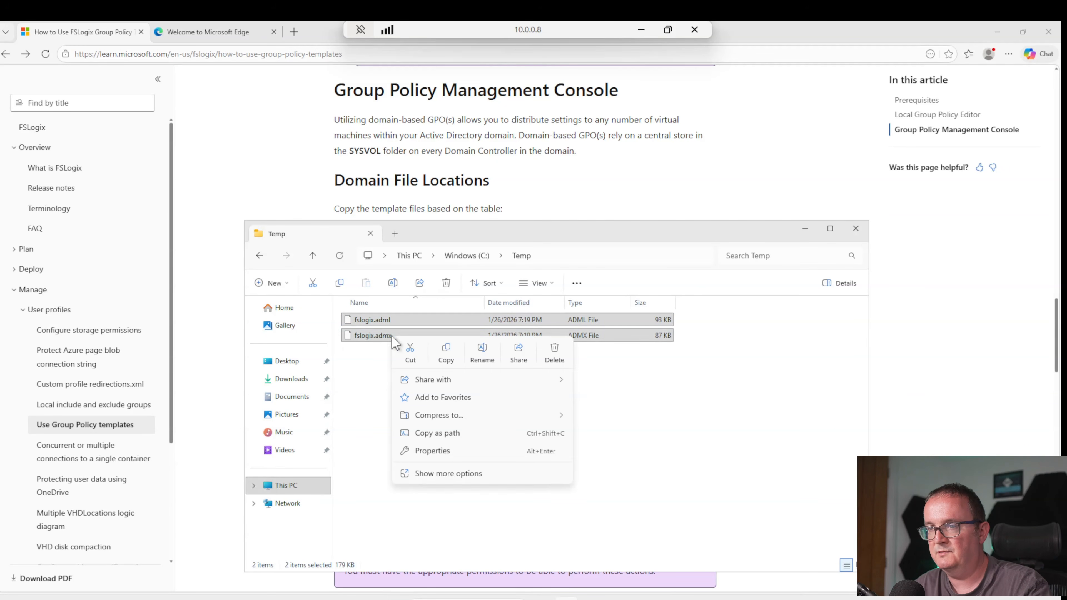
left_click(433, 358)
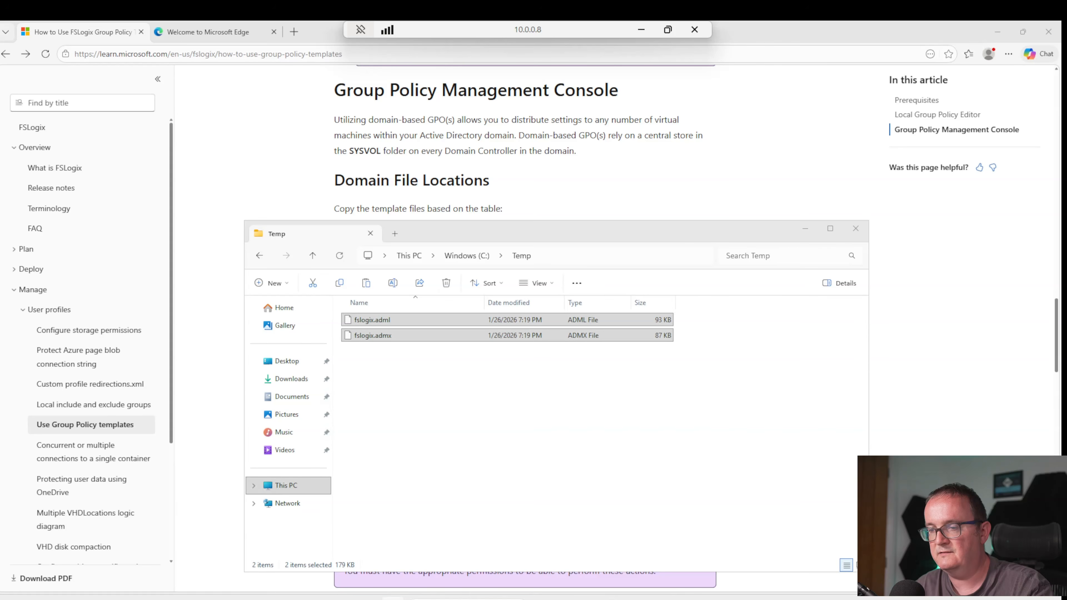
Open C:\Windows\PolicyDefinitions and its en-US subfolder in a new Explorer window.
key("super")
type("C:\\")
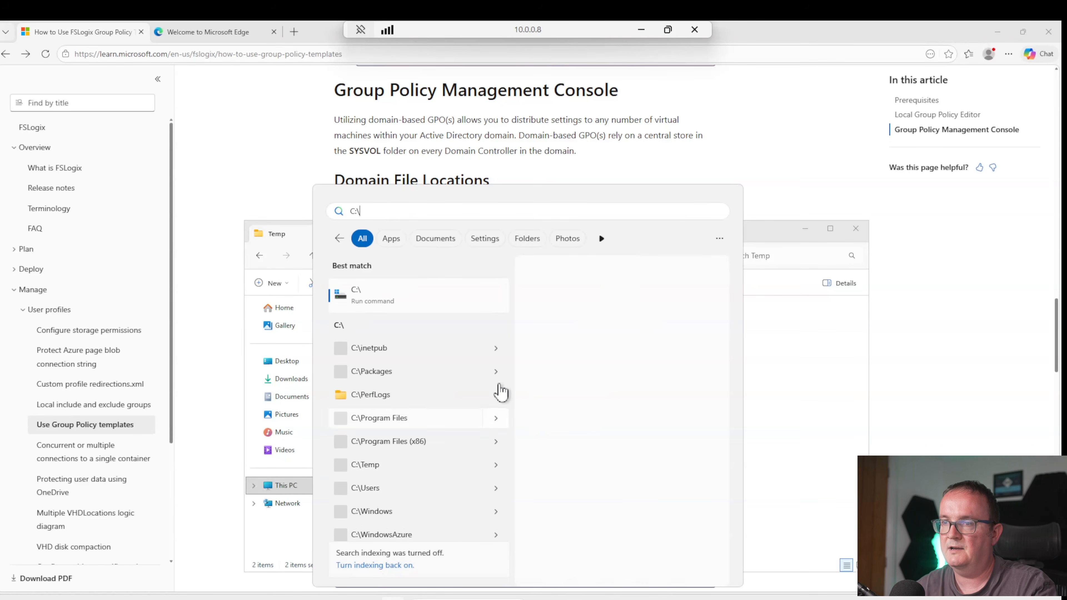
left_click(419, 307)
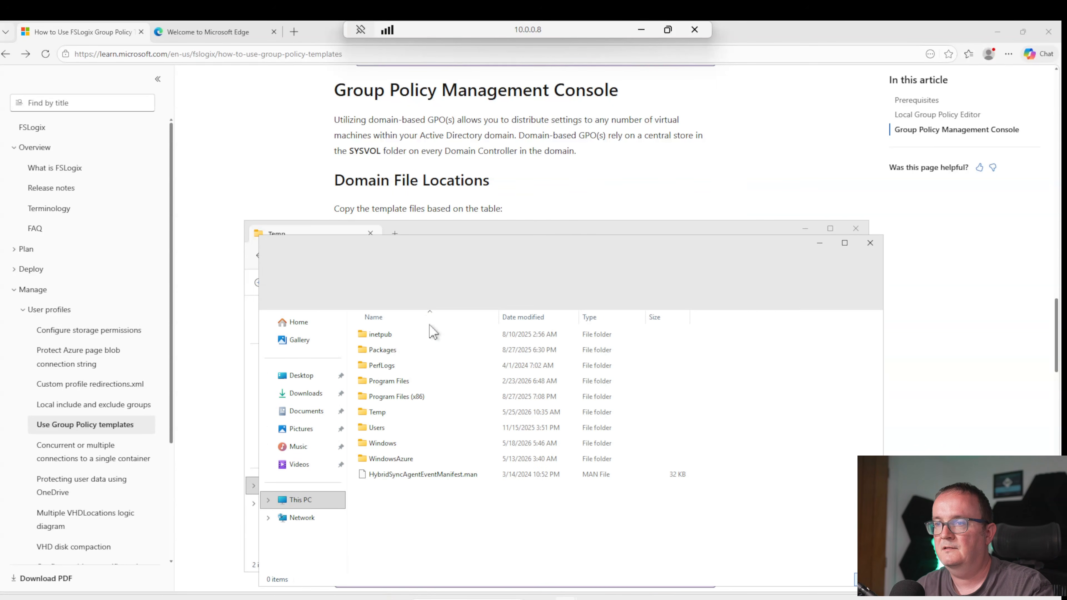
double_click(397, 444)
scroll(440, 399, "down", 13)
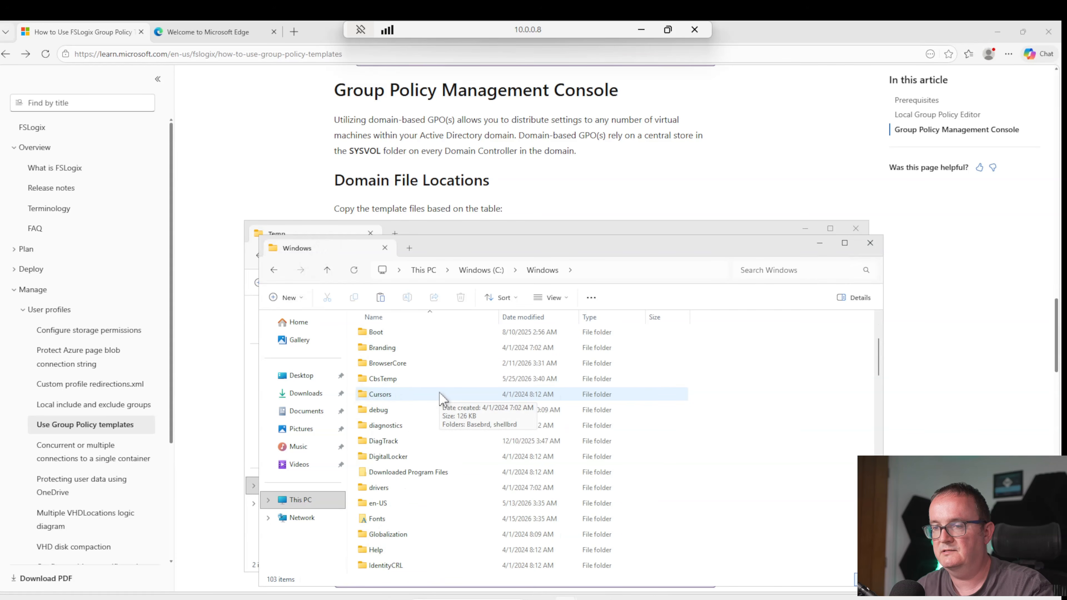
left_click(425, 426)
double_click(426, 427)
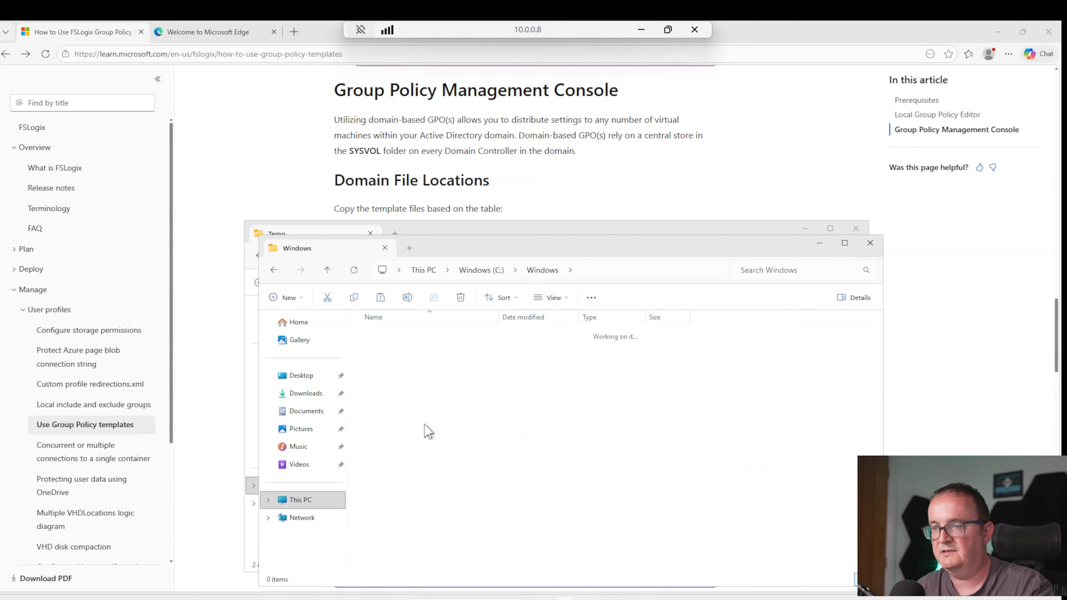
double_click(401, 336)
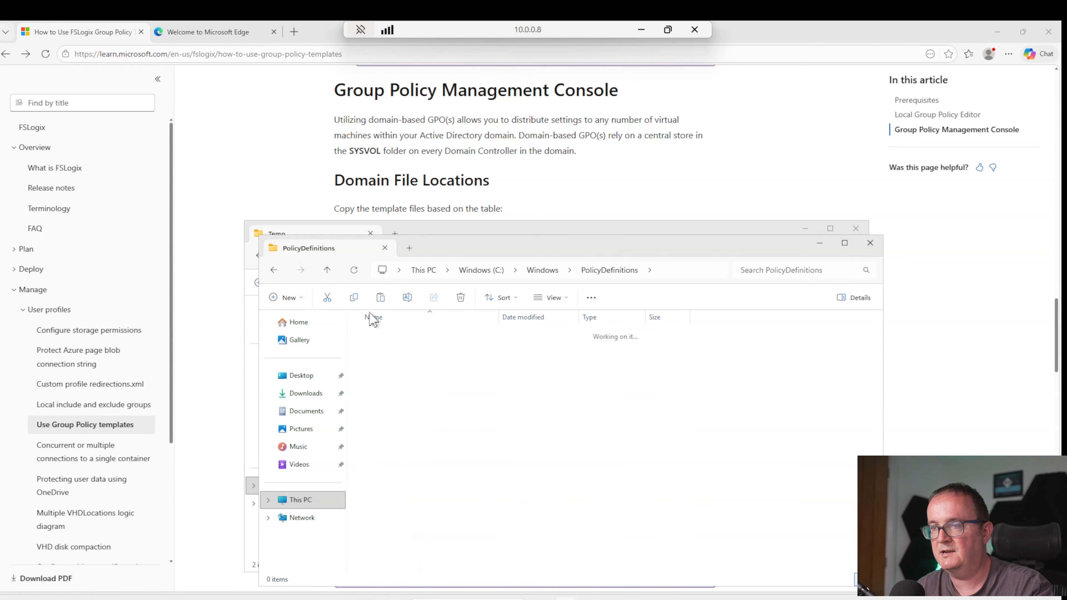
Paste both templates into C:\Windows\PolicyDefinitions, approving the administrator permission prompts.
left_click(274, 270)
left_click(743, 366)
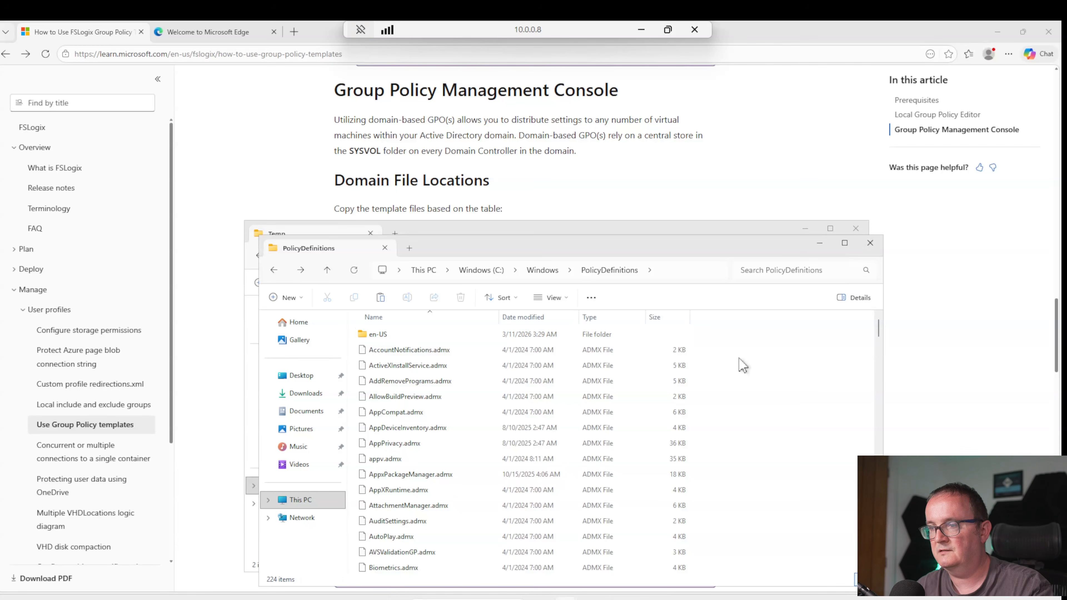
key("ctrl+v")
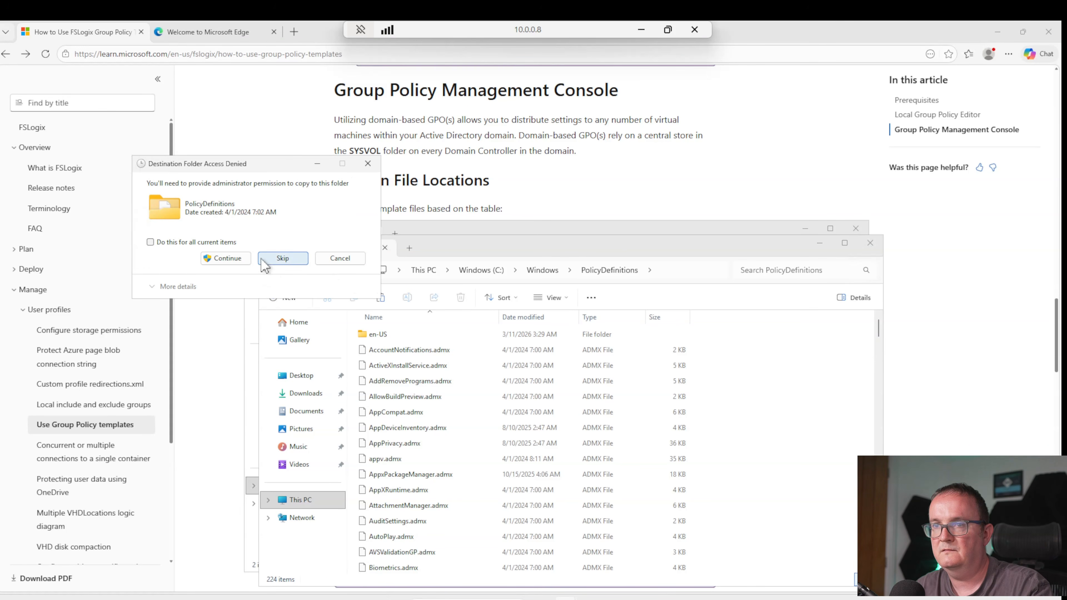
left_click(230, 259)
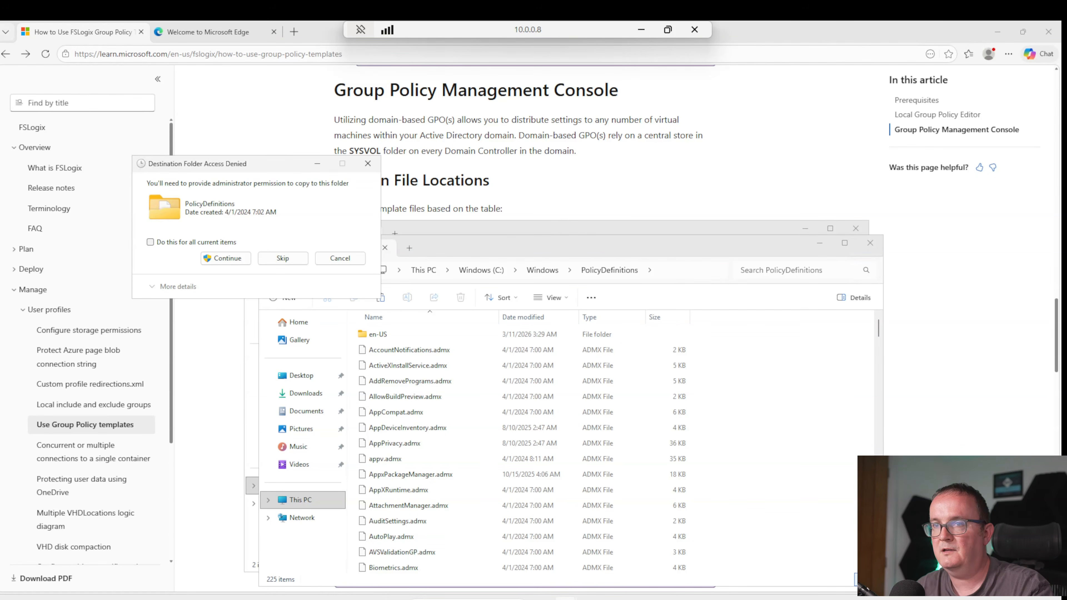
left_click(229, 258)
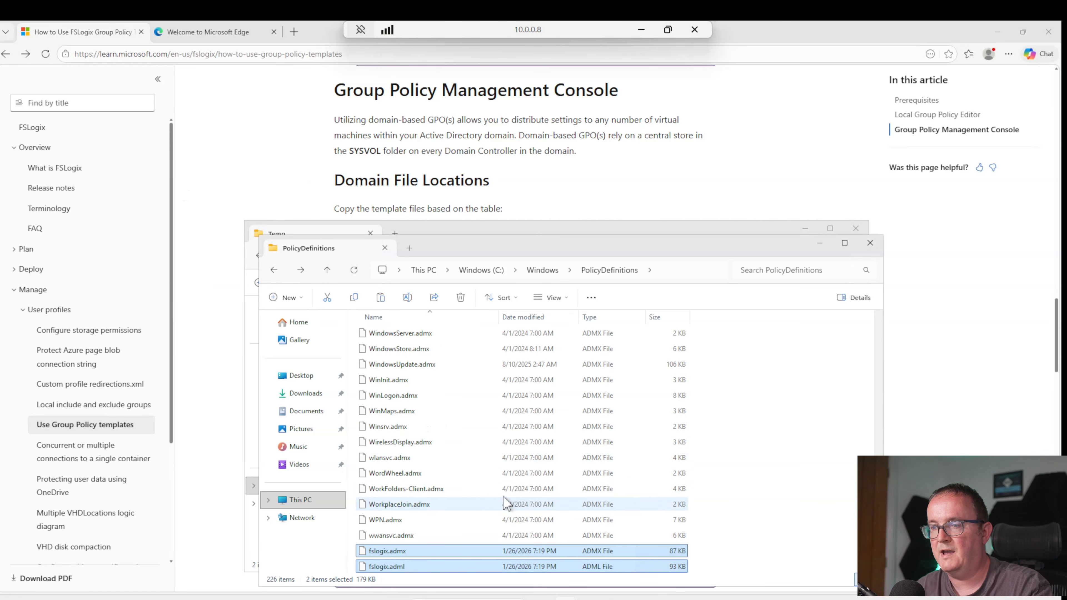
Move fslogix.adml into the PolicyDefinitions en-US subfolder.
left_click(400, 567)
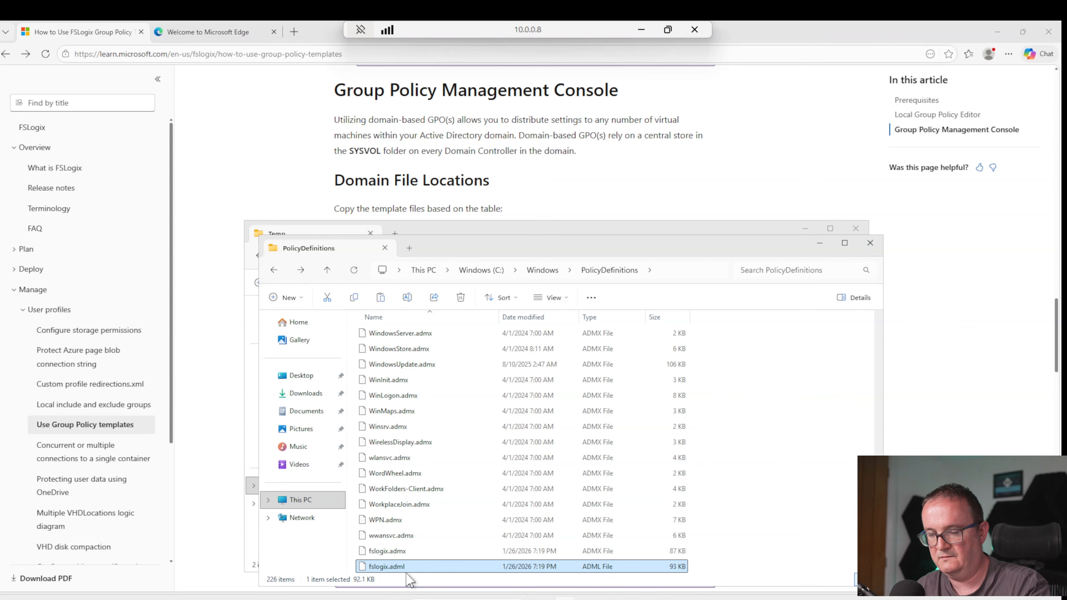
scroll(437, 393, "up", 15)
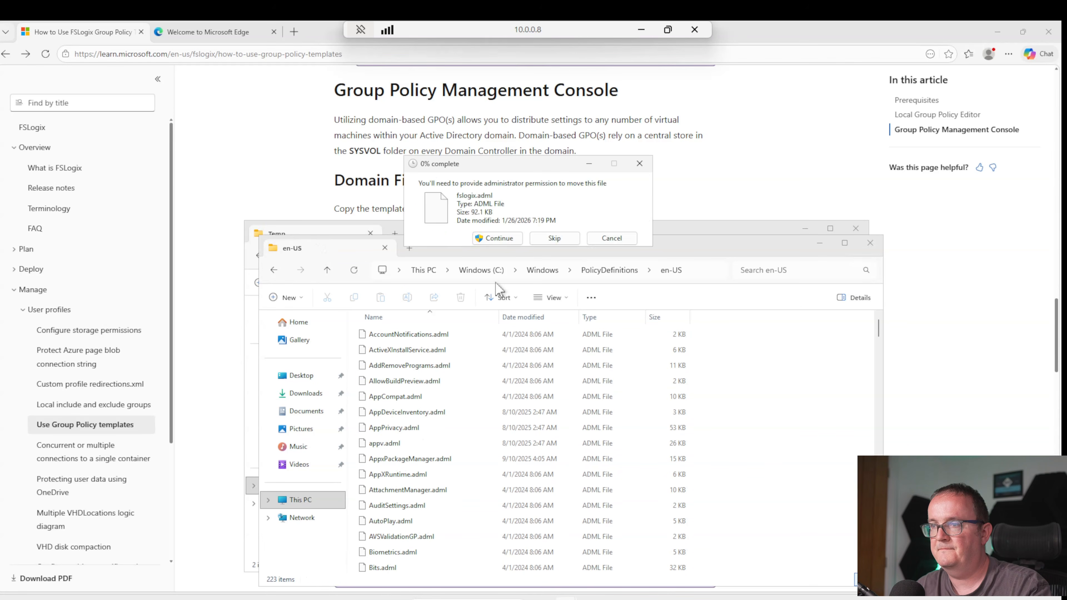
key("Return")
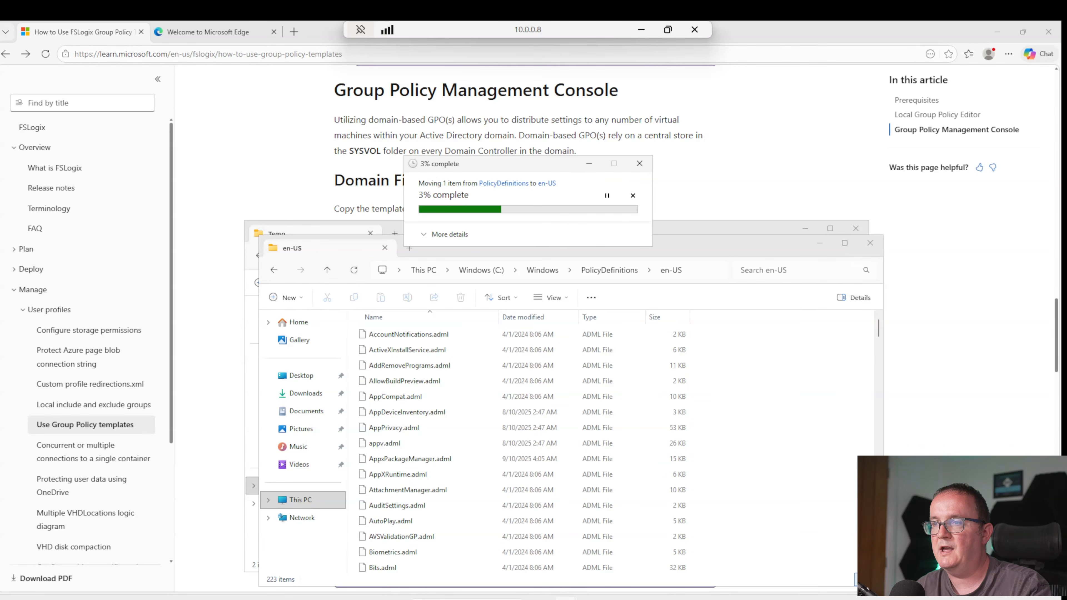
left_click(420, 442)
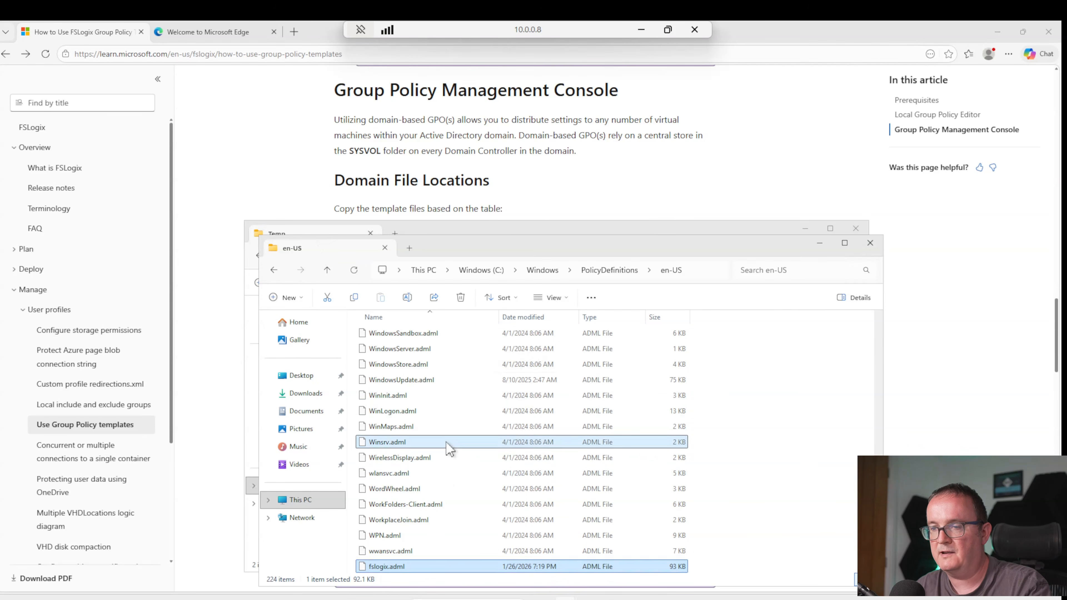
key("super")
Launch Group Policy Management and create an AVDHybrid OU under Servers > SessionHosts.
type("GROup Policy Management")
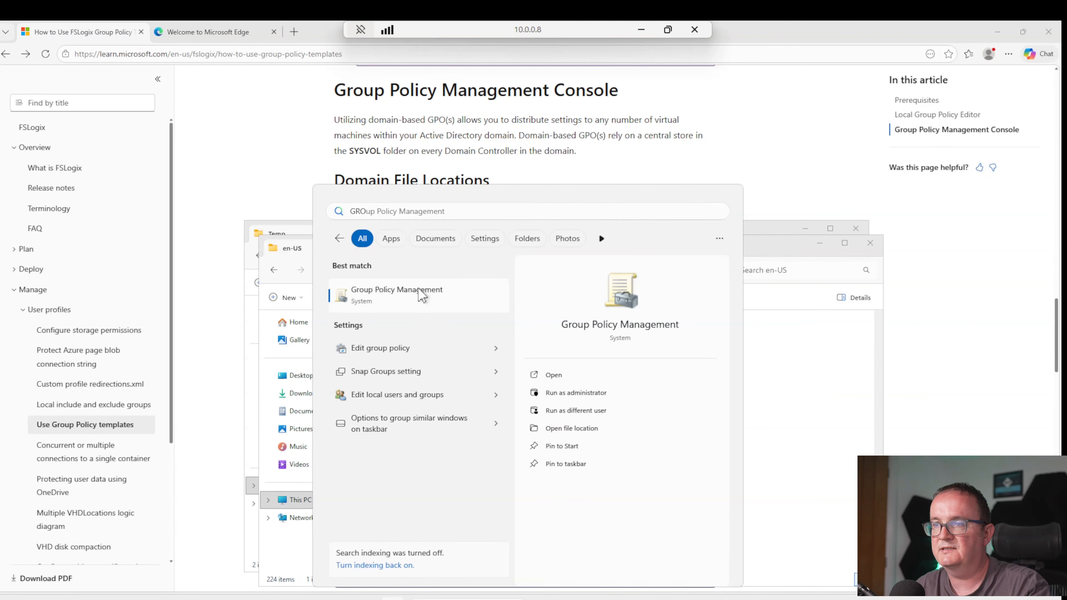
left_click(420, 294)
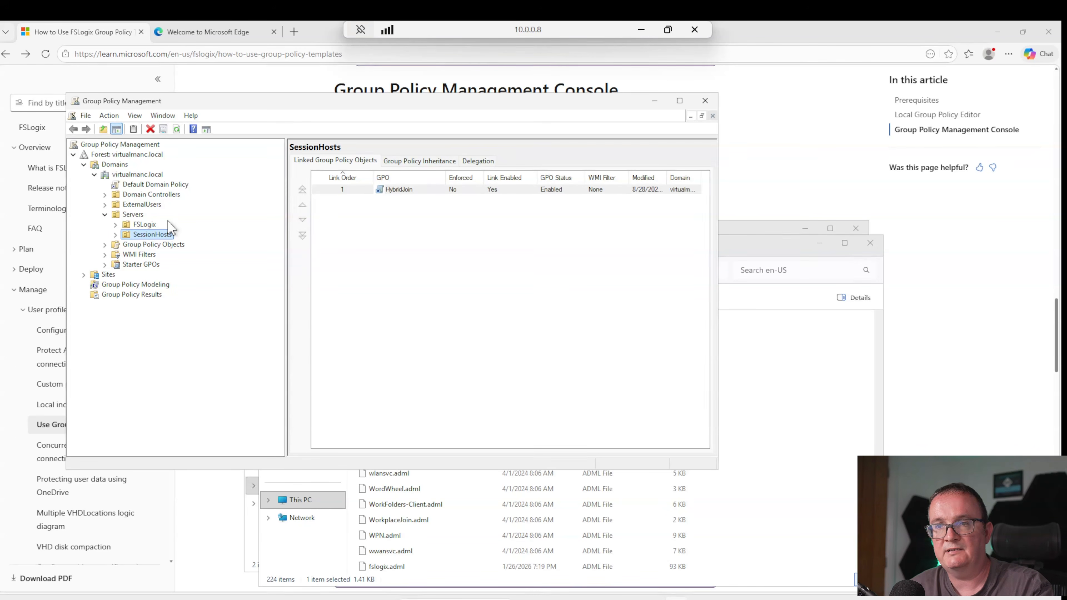
left_click(143, 215)
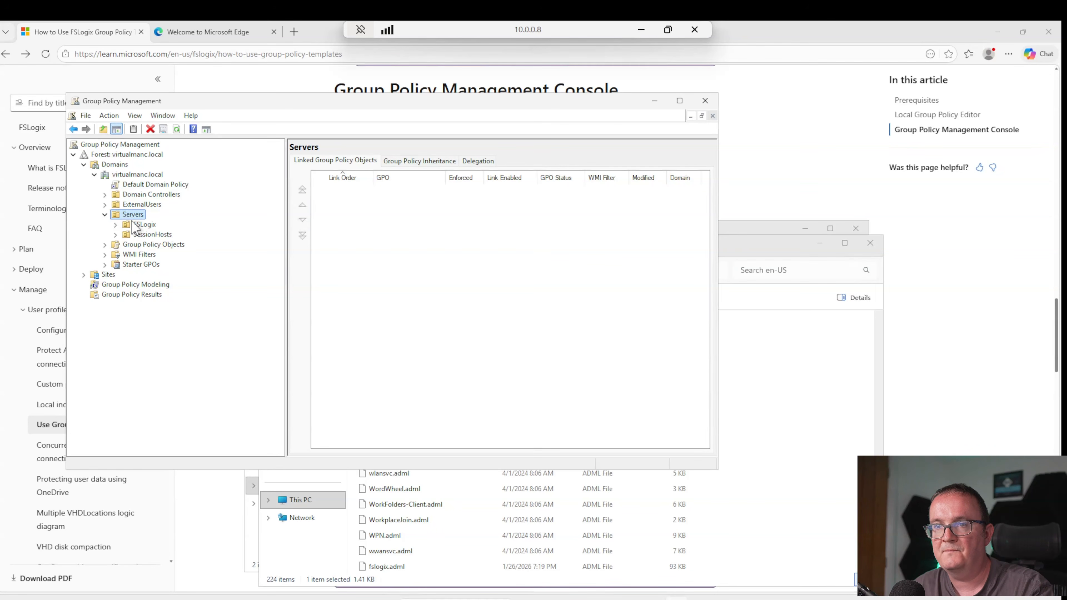
double_click(139, 235)
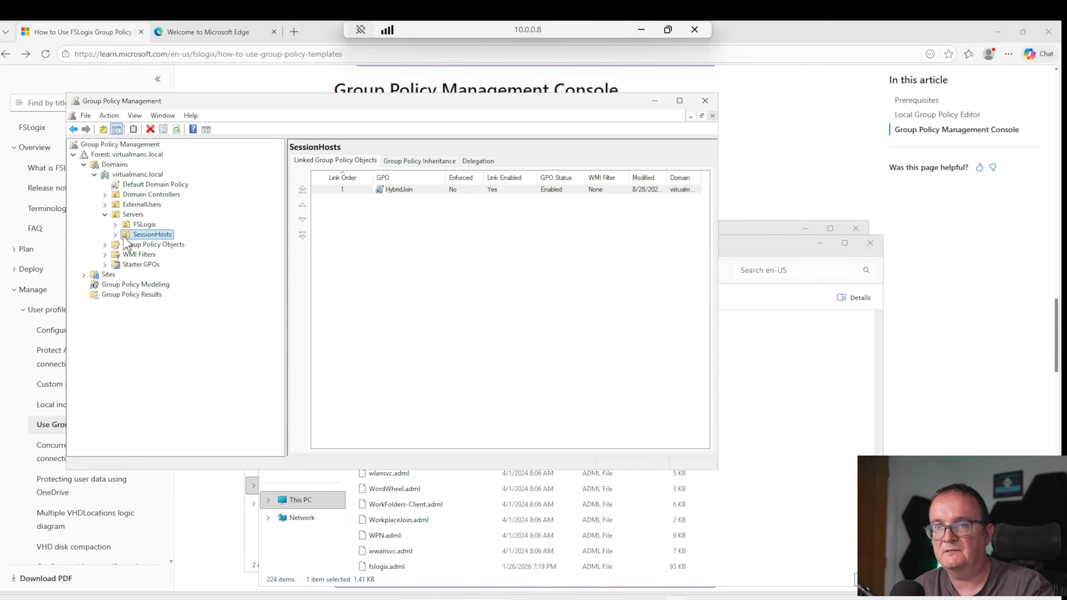
right_click(138, 237)
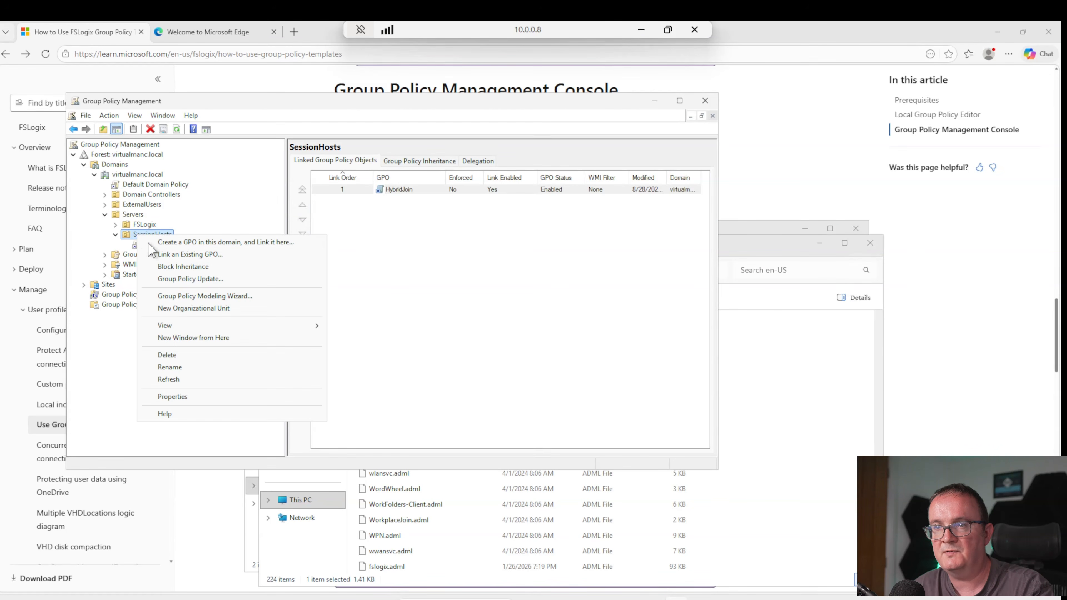
left_click(229, 308)
type("A")
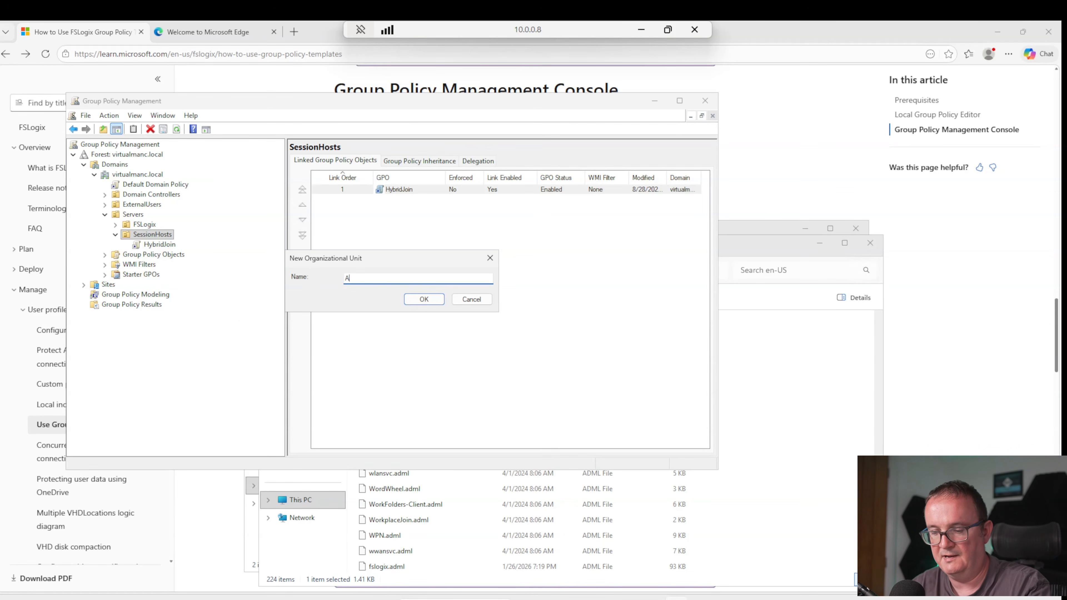
type("VD")
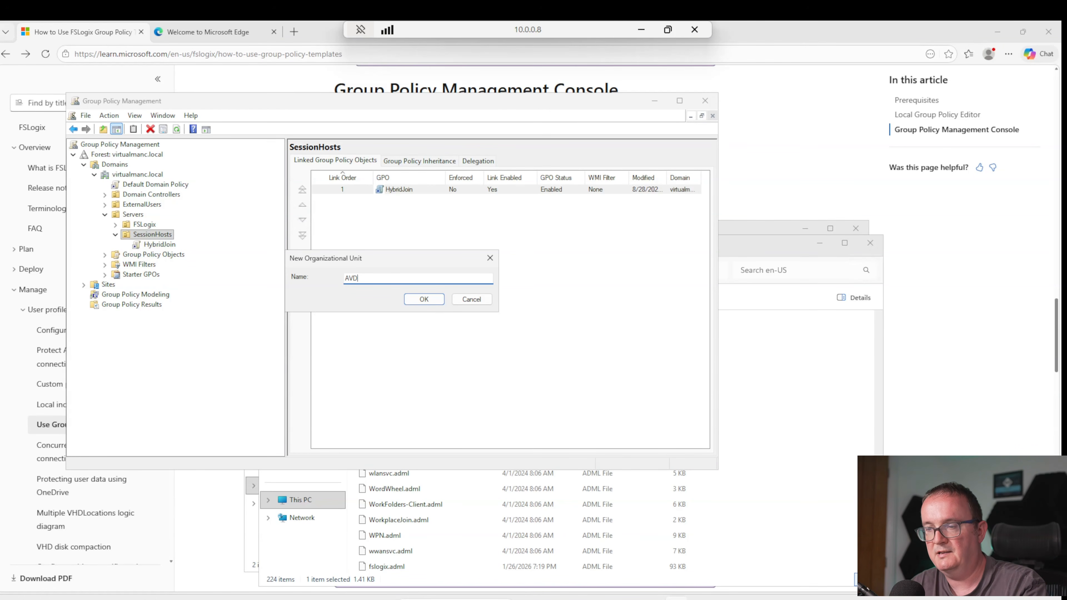
type("Hybrid")
key("Return")
Create a GPO named FSLogix-Hybrid linked to the AVDHybrid OU.
left_click(168, 247)
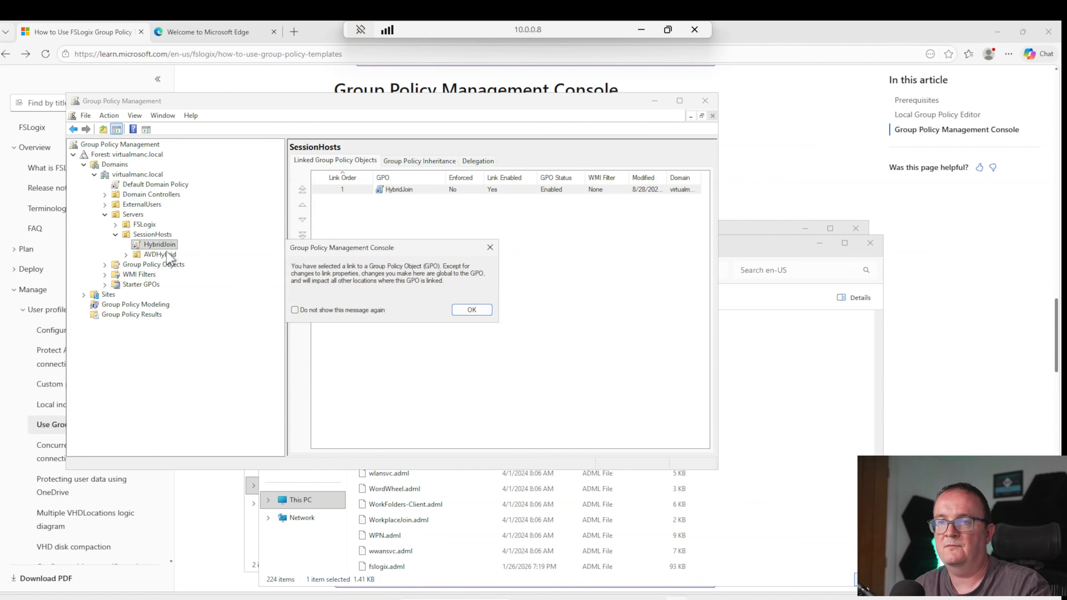
left_click(469, 311)
left_click(148, 255)
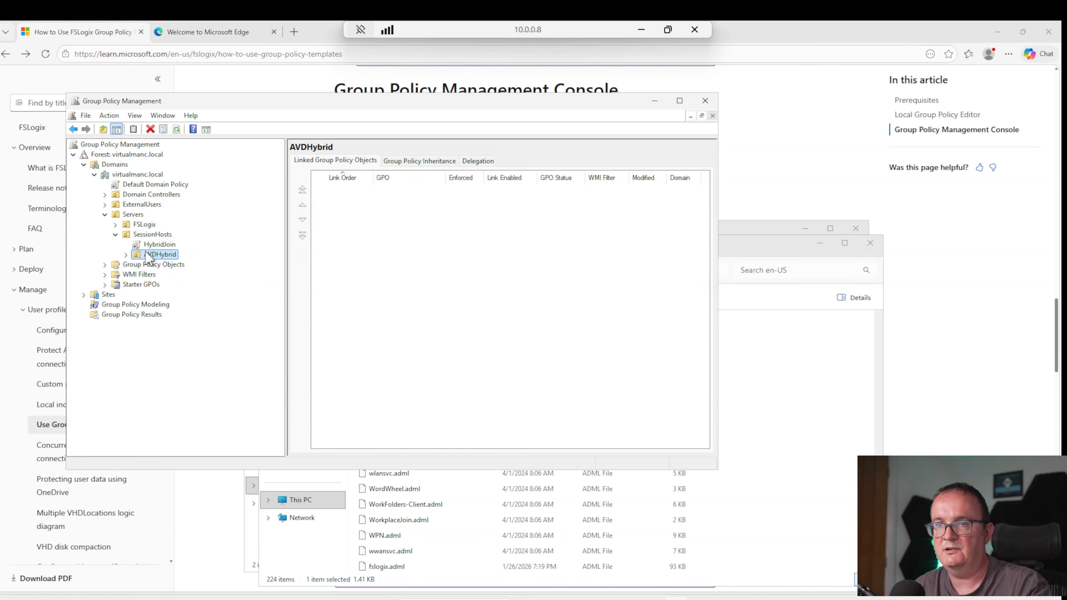
right_click(159, 264)
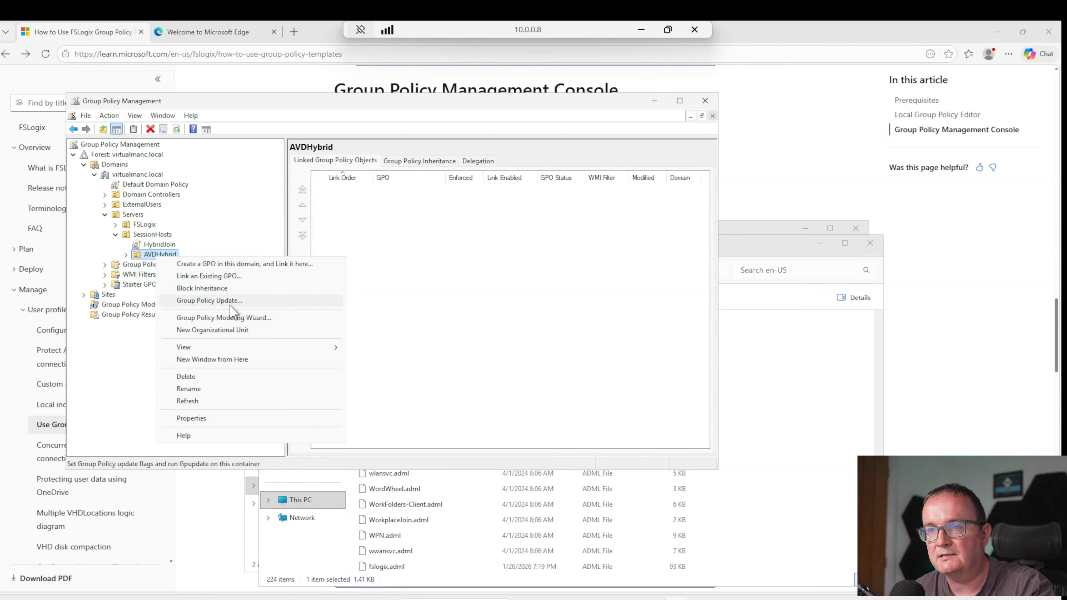
left_click(227, 264)
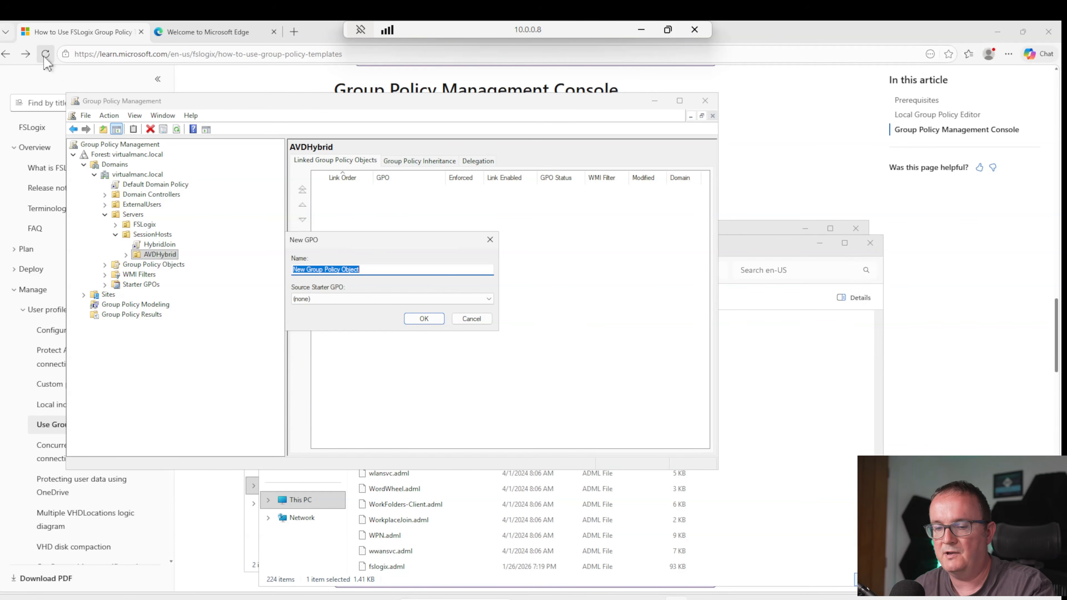
type("FSLogix")
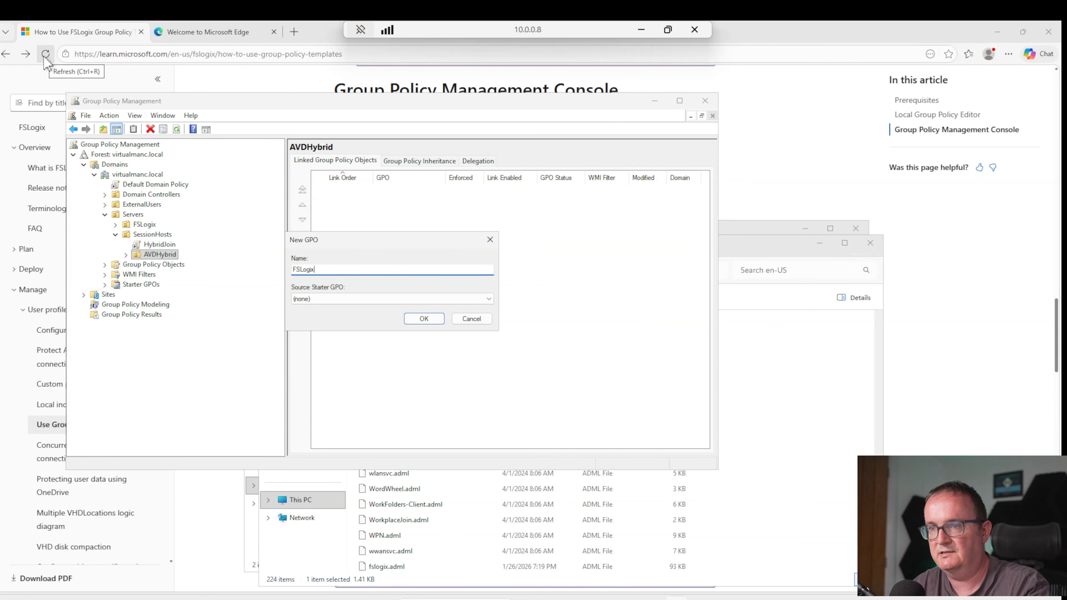
type("-Hybrid")
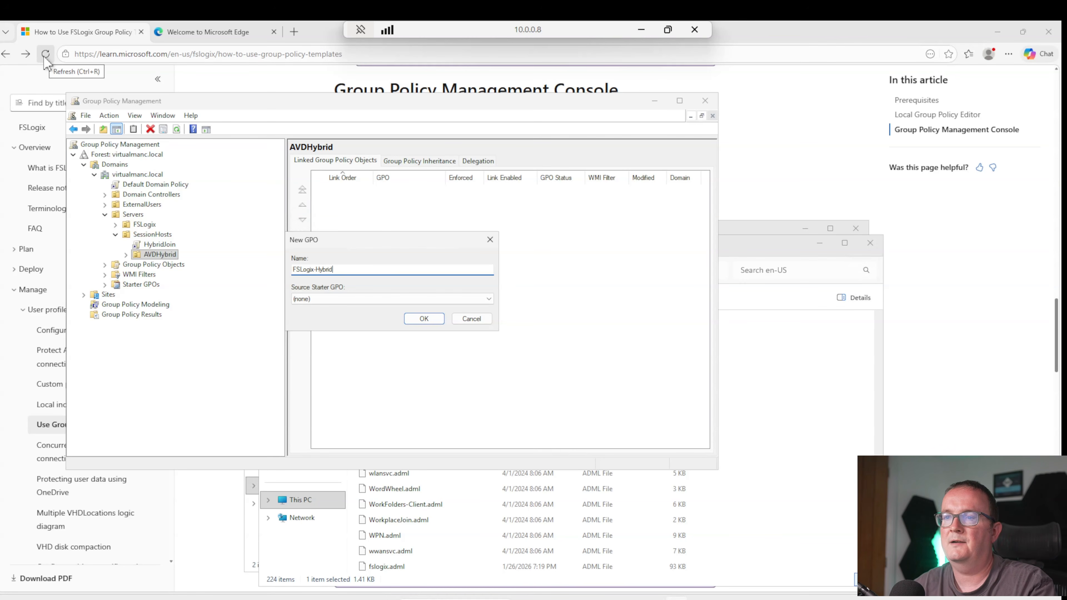
left_click(433, 318)
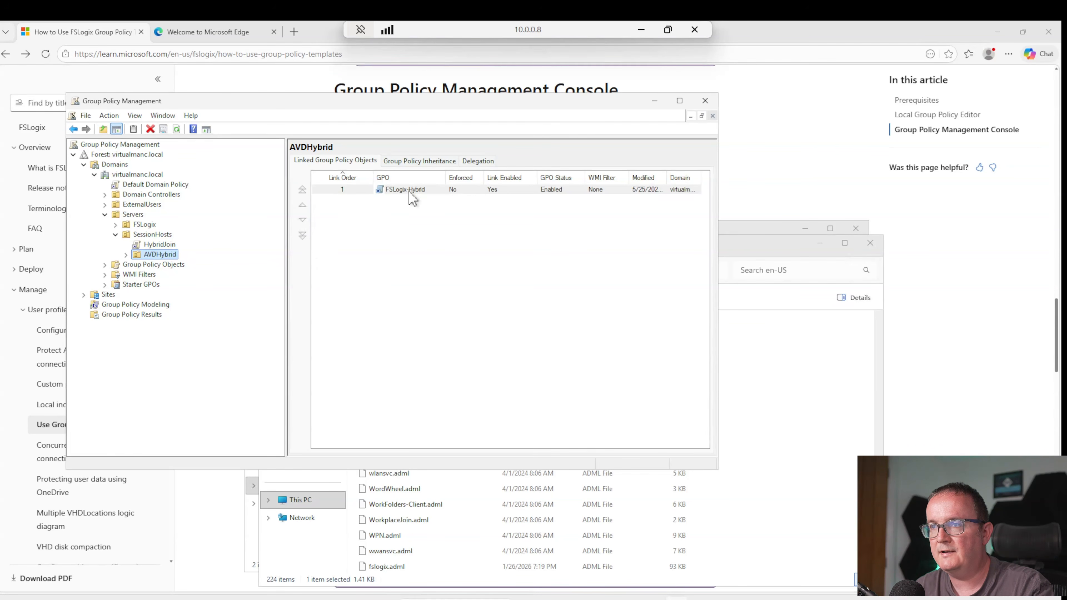
left_click(412, 190)
right_click(412, 190)
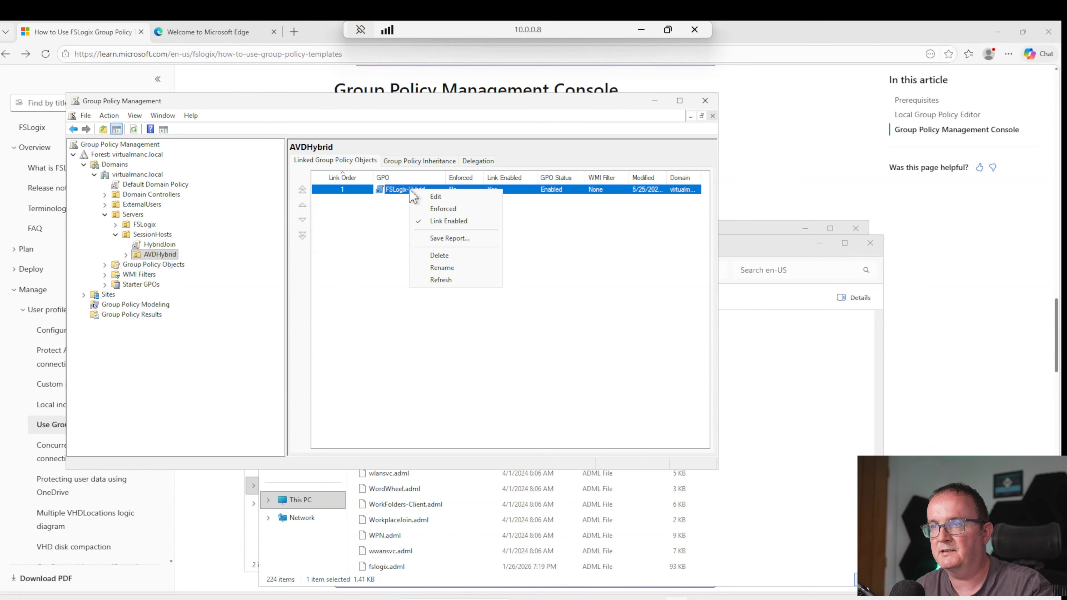
Edit FSLogix-Hybrid and browse to Administrative Templates > FSLogix > Profile Containers.
left_click(433, 198)
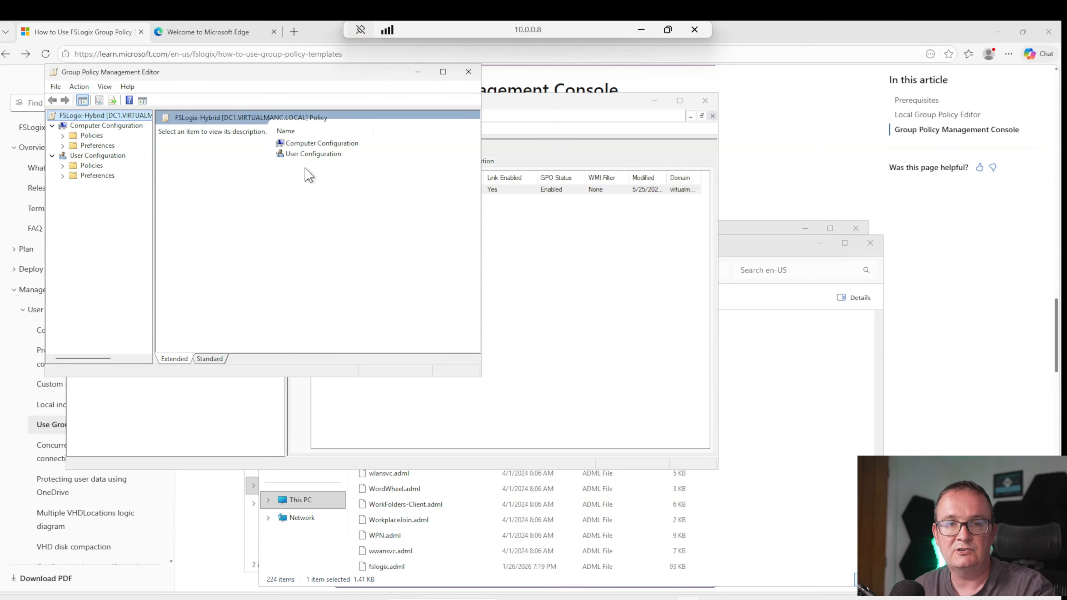
double_click(82, 136)
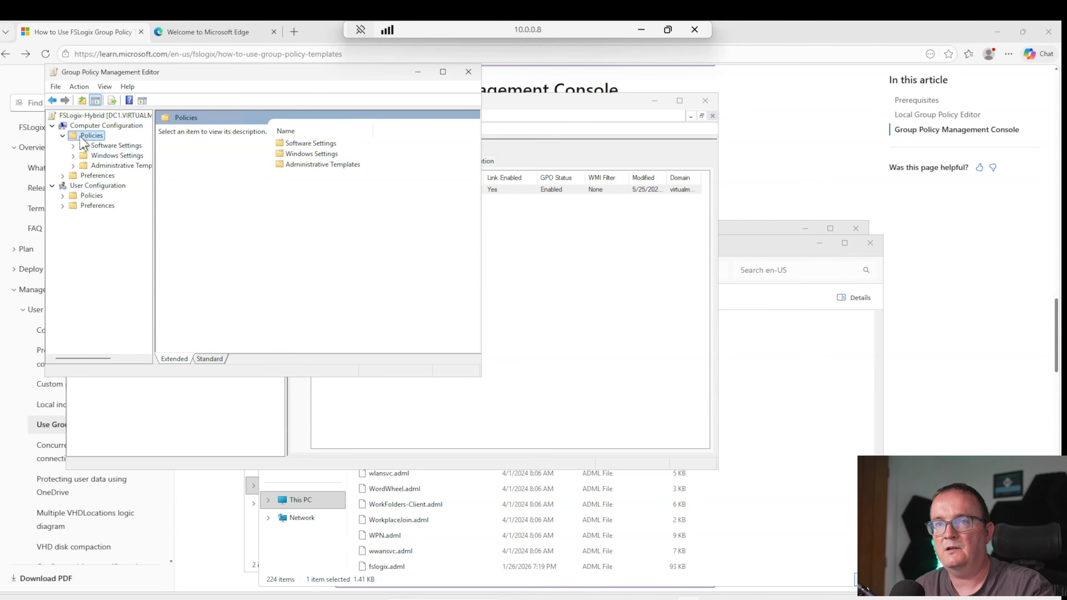
double_click(122, 165)
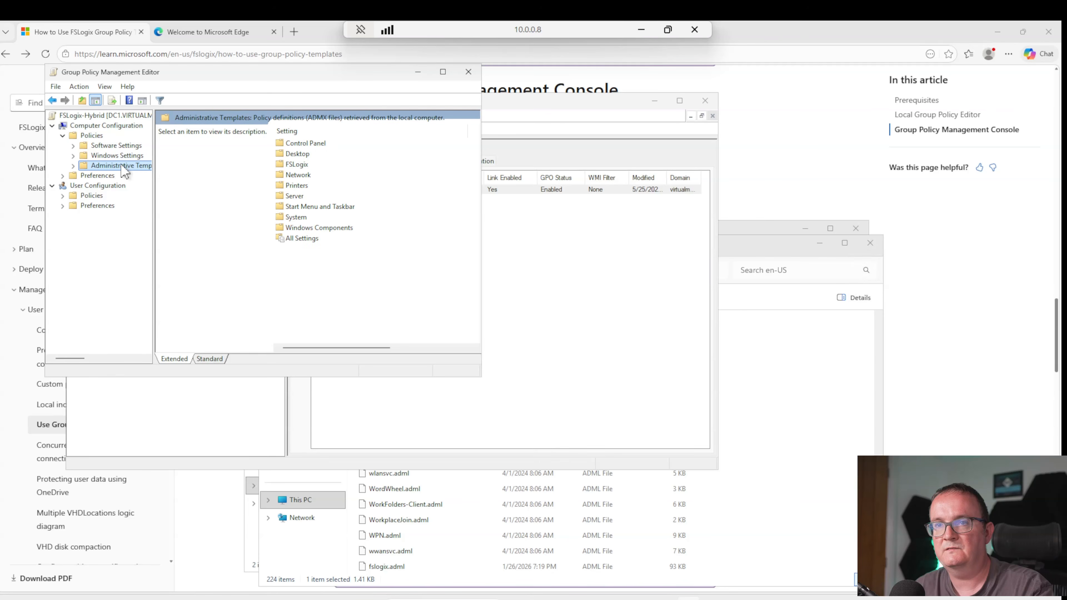
left_click(112, 196)
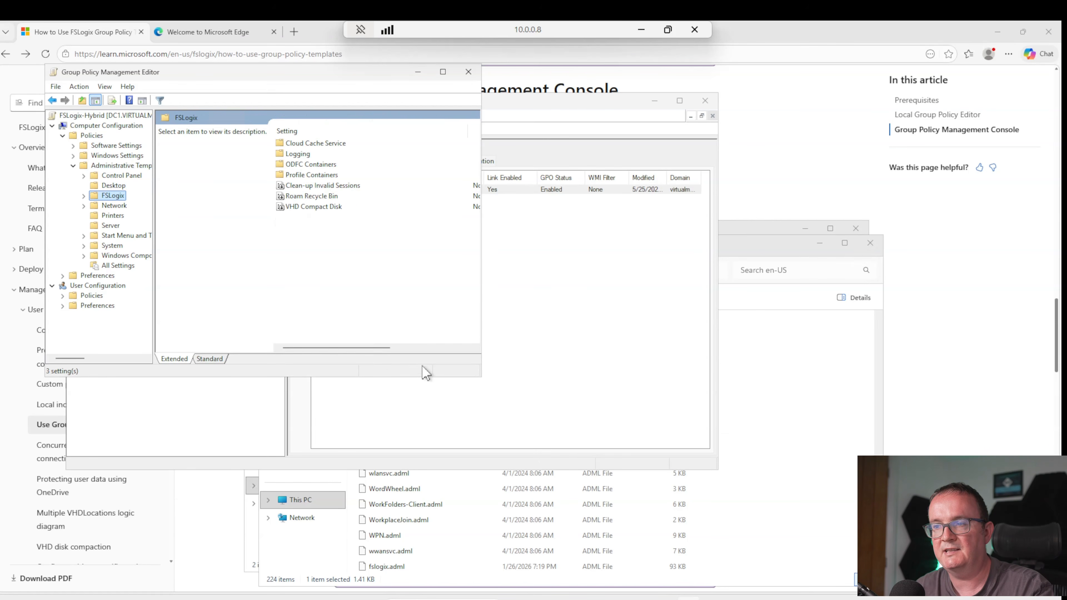
left_click_drag(478, 374, 657, 474)
left_click(84, 196)
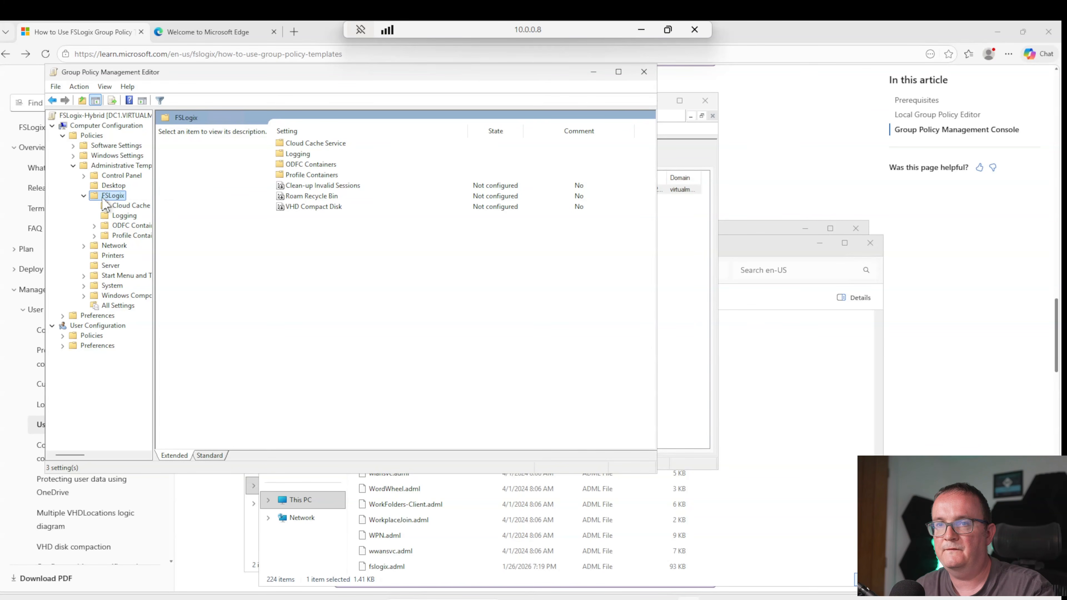
left_click_drag(155, 191, 234, 191)
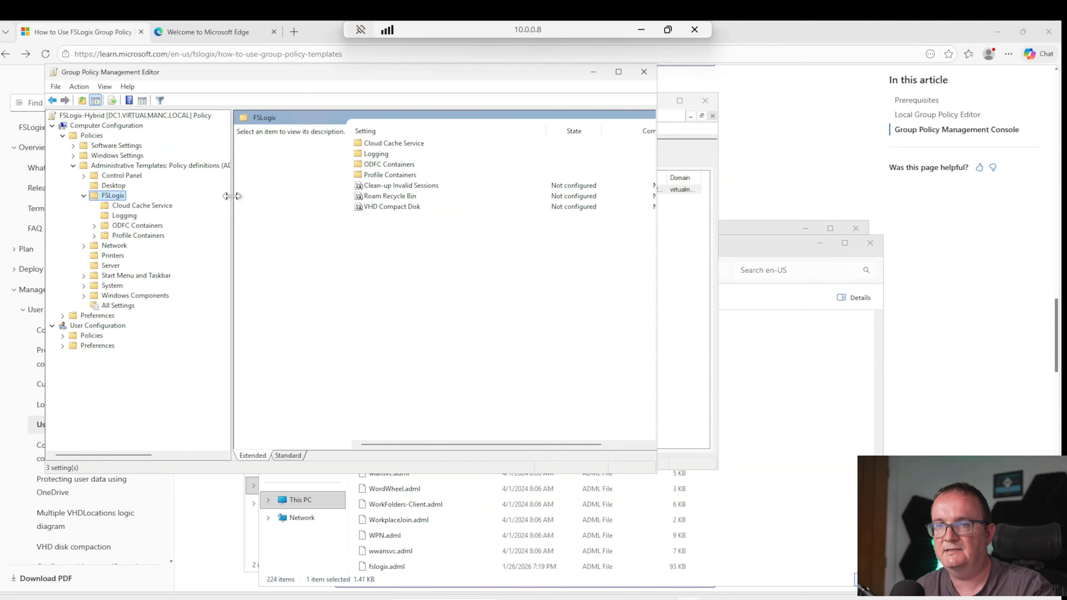
left_click(94, 236)
left_click(143, 236)
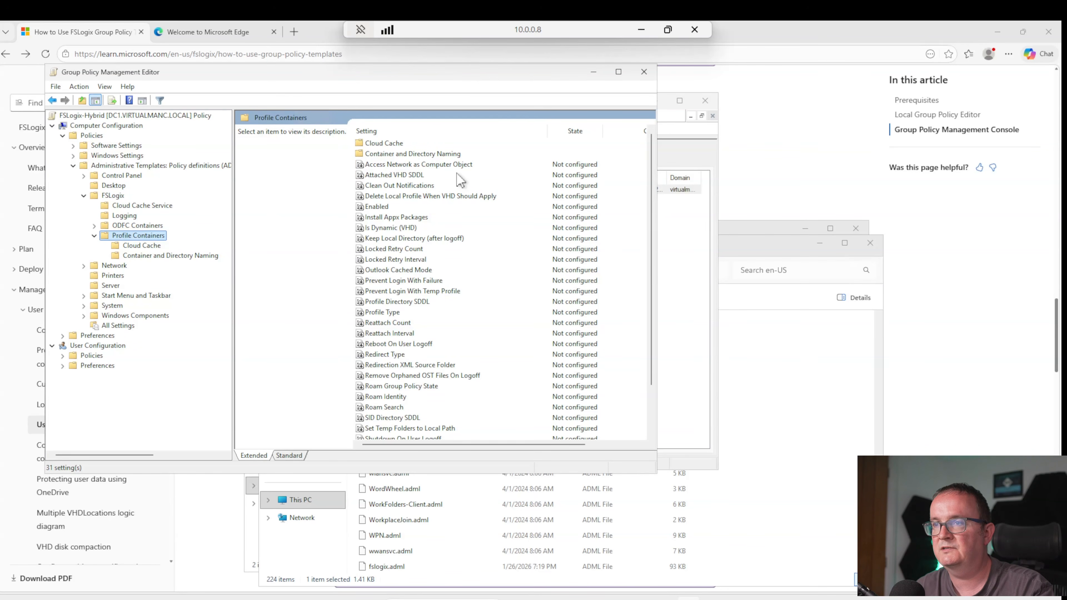
Enable the Delete Local Profile When VHD Should Apply setting.
left_click(433, 168)
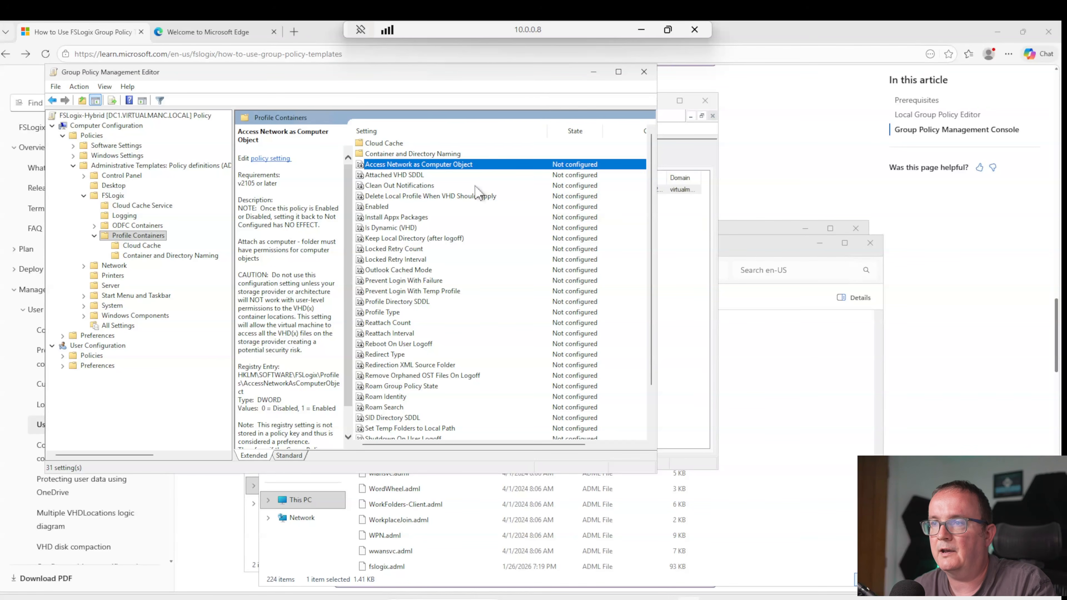
left_click(404, 196)
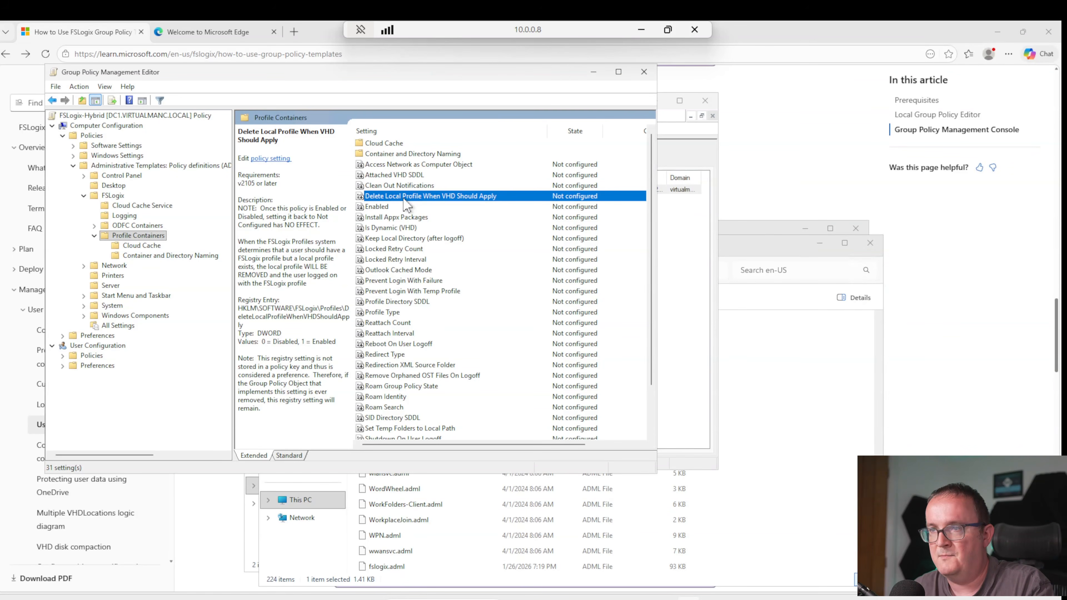
double_click(375, 198)
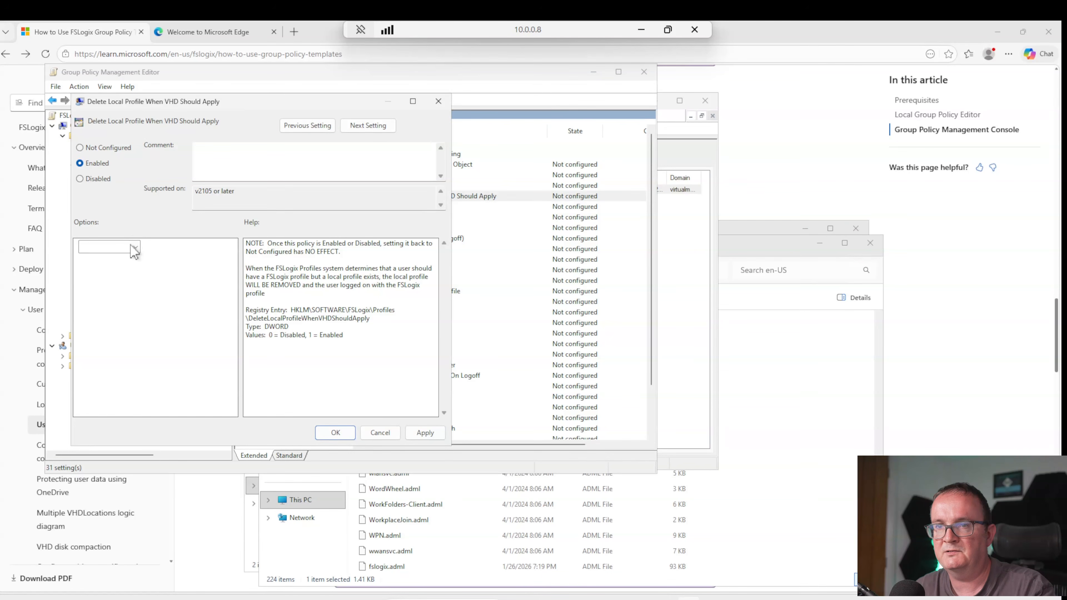
key("Return")
Turn on the Enabled policy with its profiles option set to Enabled.
key("Down")
key("Return")
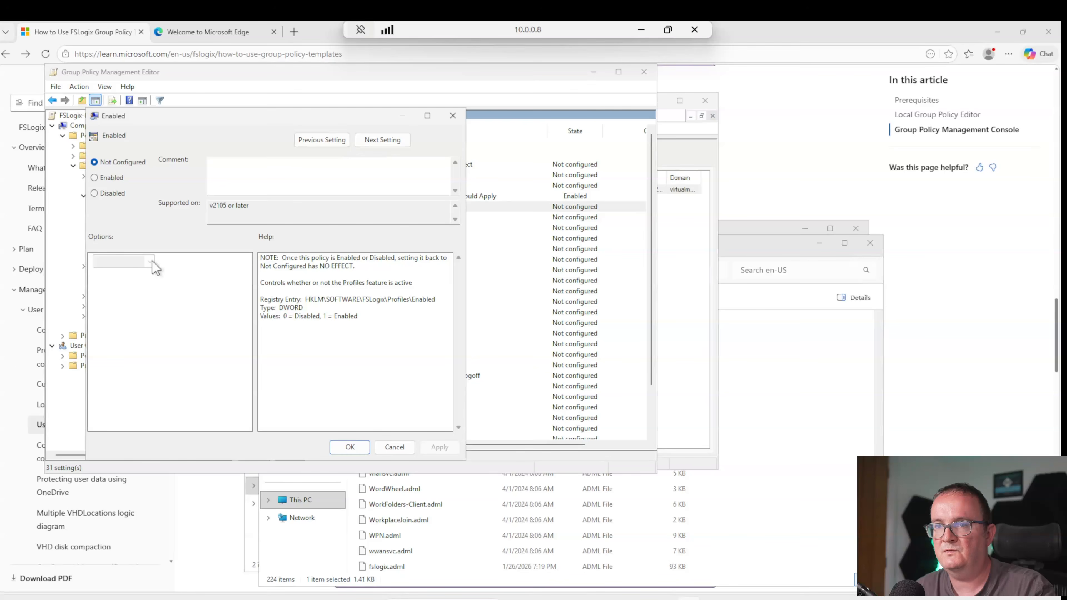
left_click(107, 181)
left_click(149, 261)
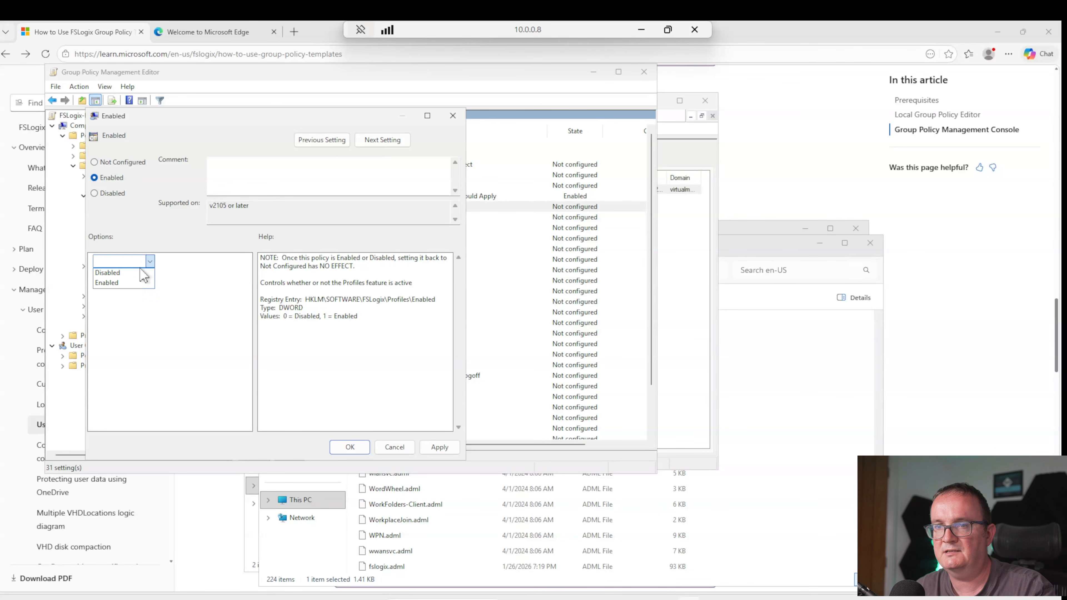
left_click(124, 283)
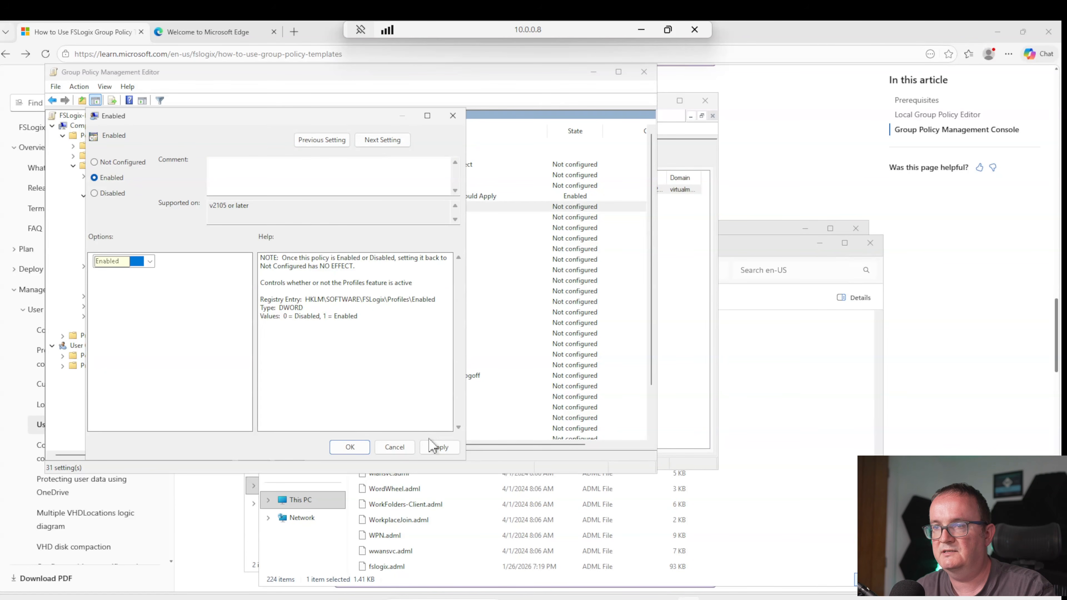
left_click(437, 446)
left_click(351, 446)
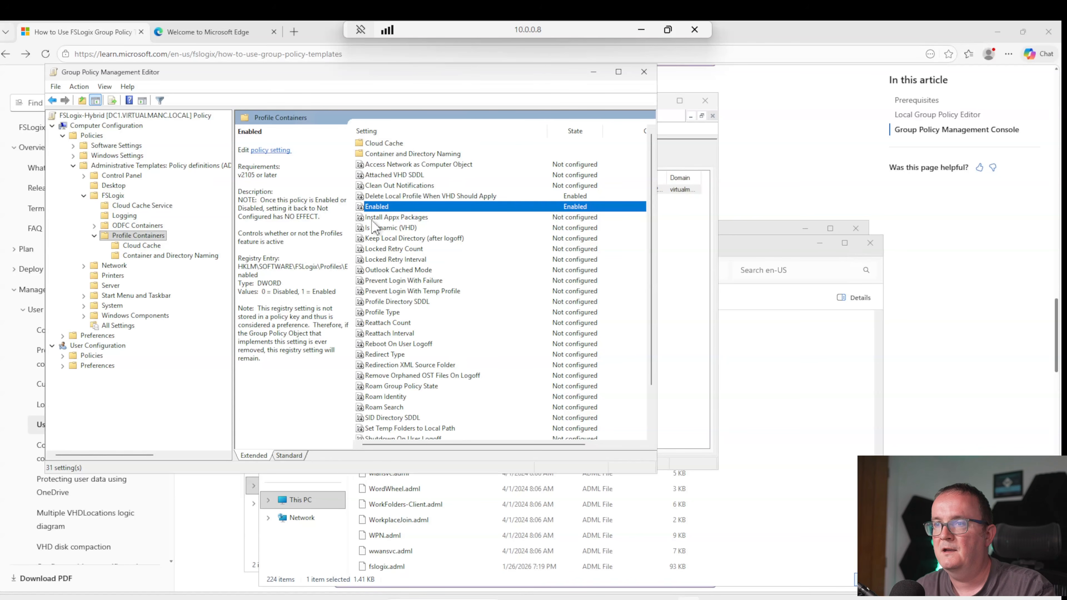
Review Profile Type and Profile Directory SDDL, then open the VHD Locations setting.
key("Down")
key("Down")
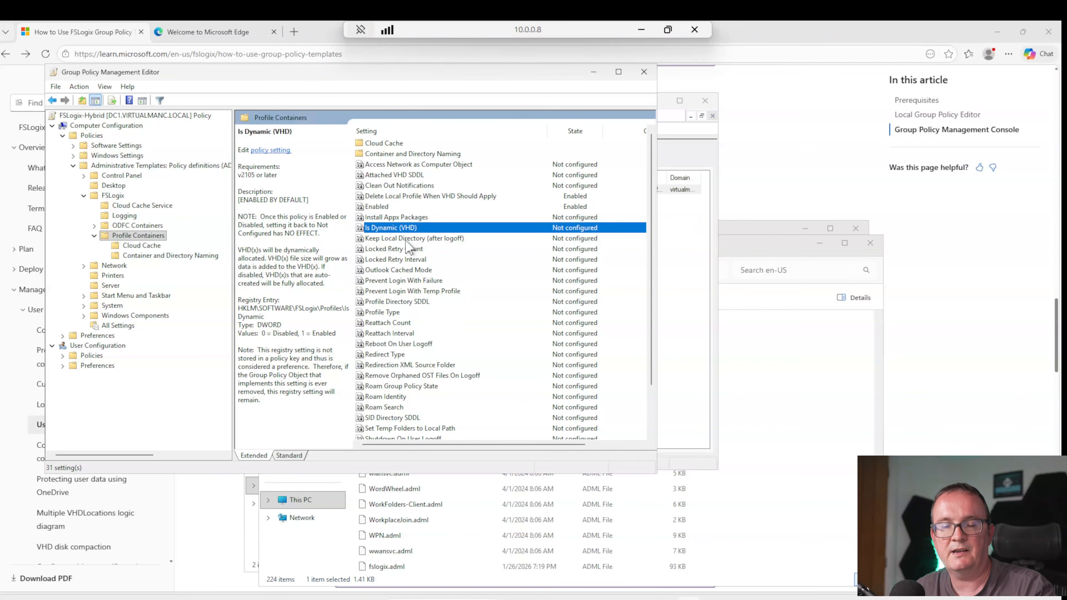
left_click(419, 312)
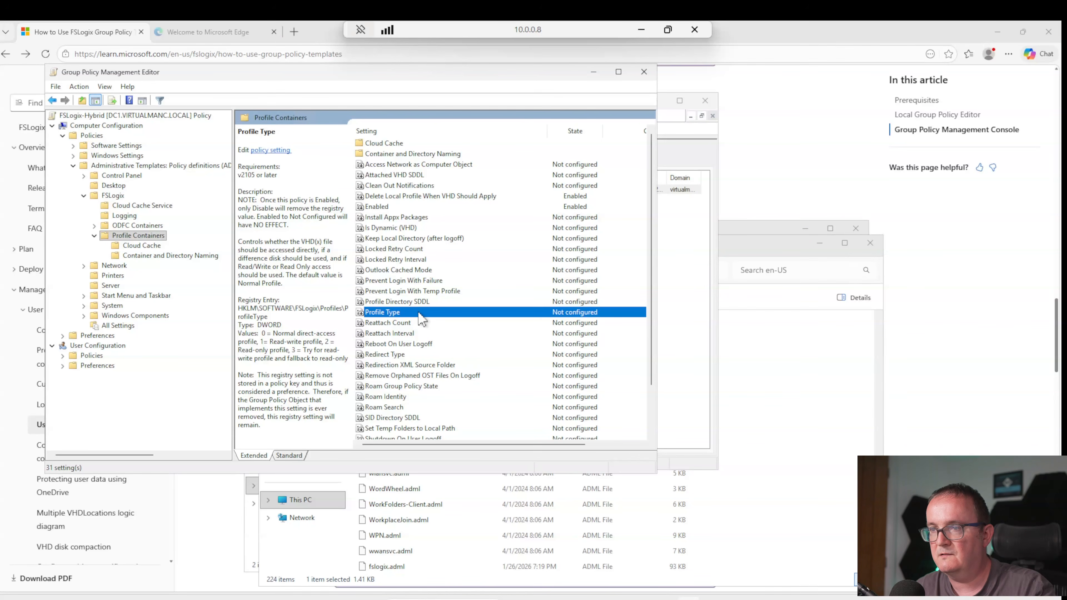
left_click(419, 305)
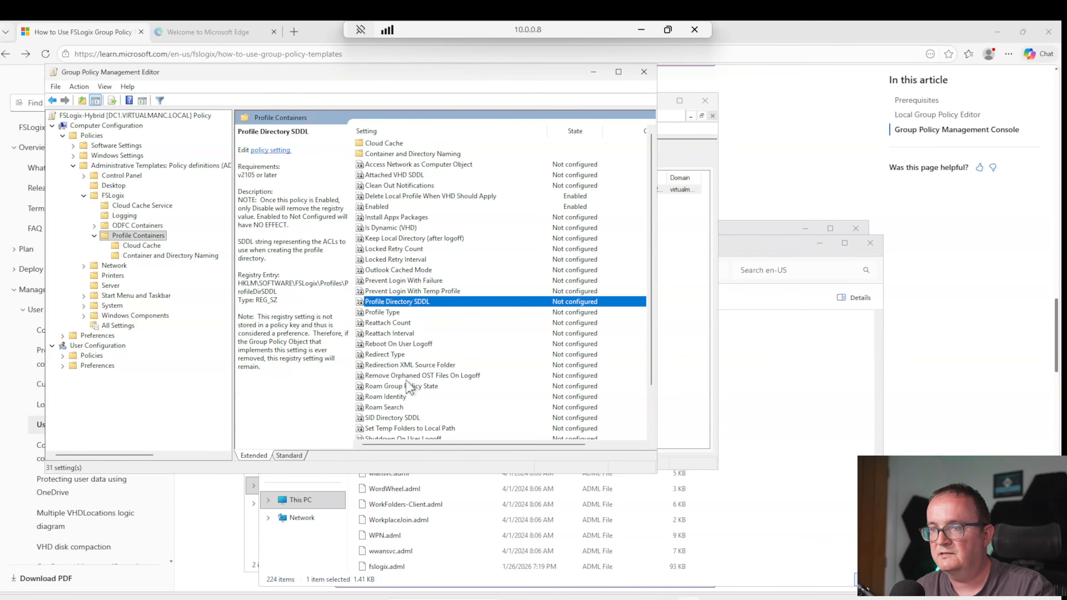
scroll(408, 384, "down", 2)
left_click(395, 408)
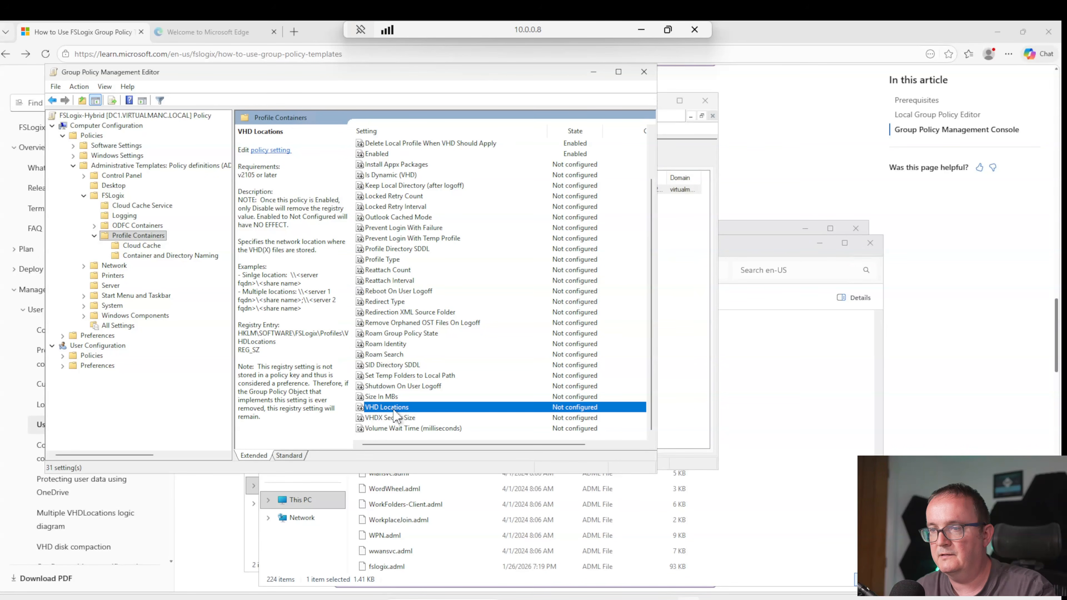
double_click(391, 408)
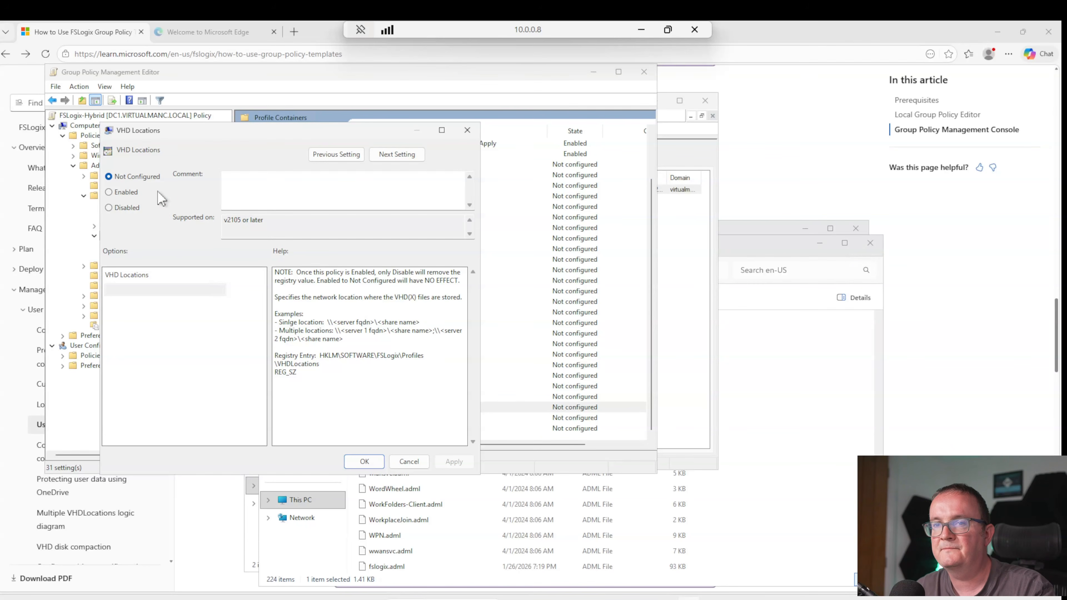
Mark VHD Locations Enabled and enter \\fileserver\fslogix in the Temp Explorer window's address bar.
left_click(109, 193)
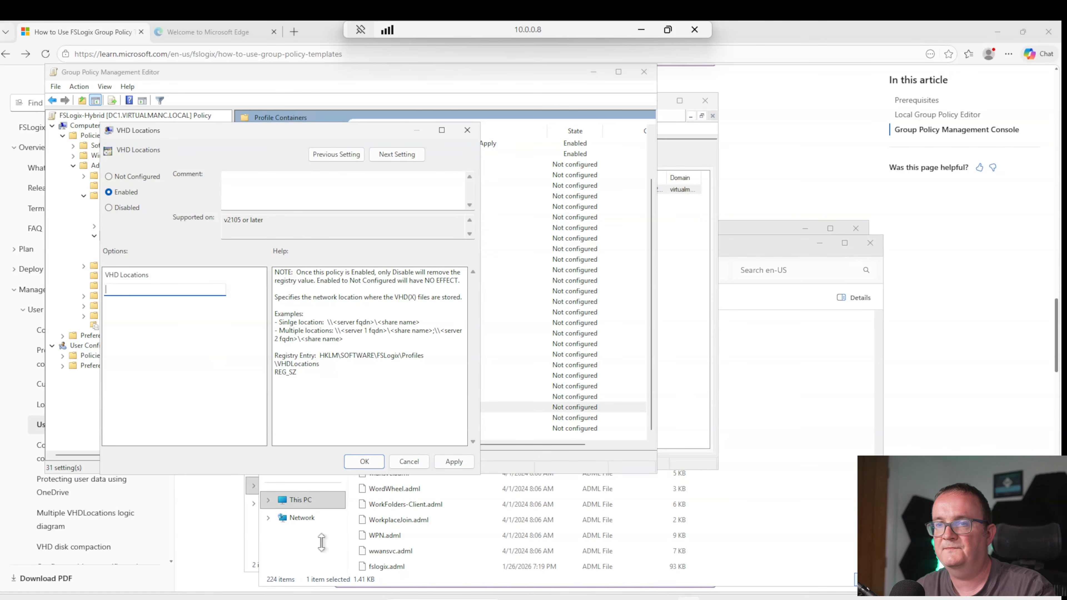
left_click(541, 599)
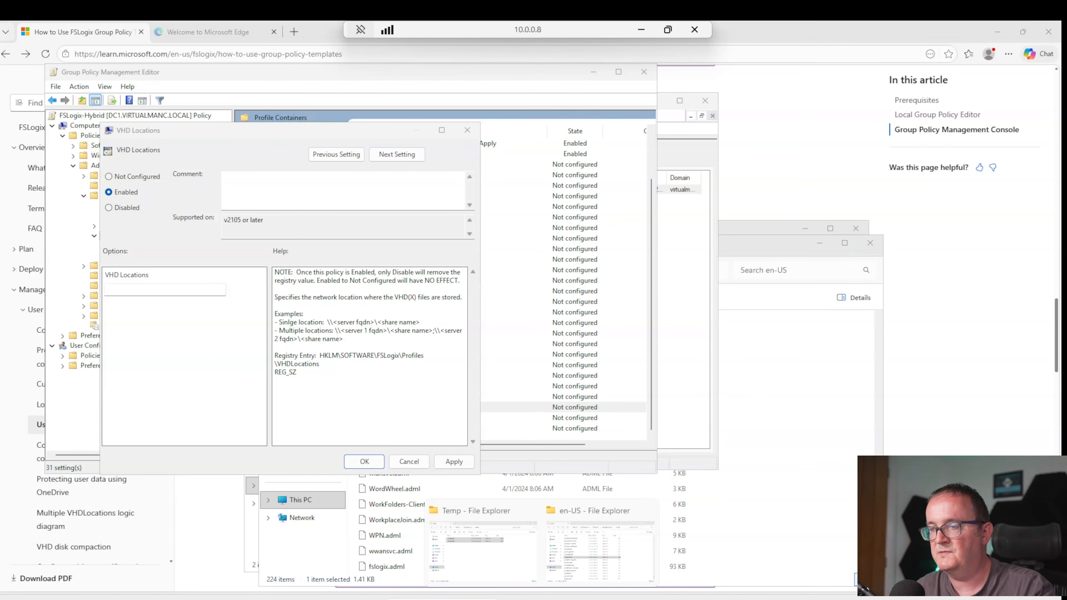
left_click(502, 549)
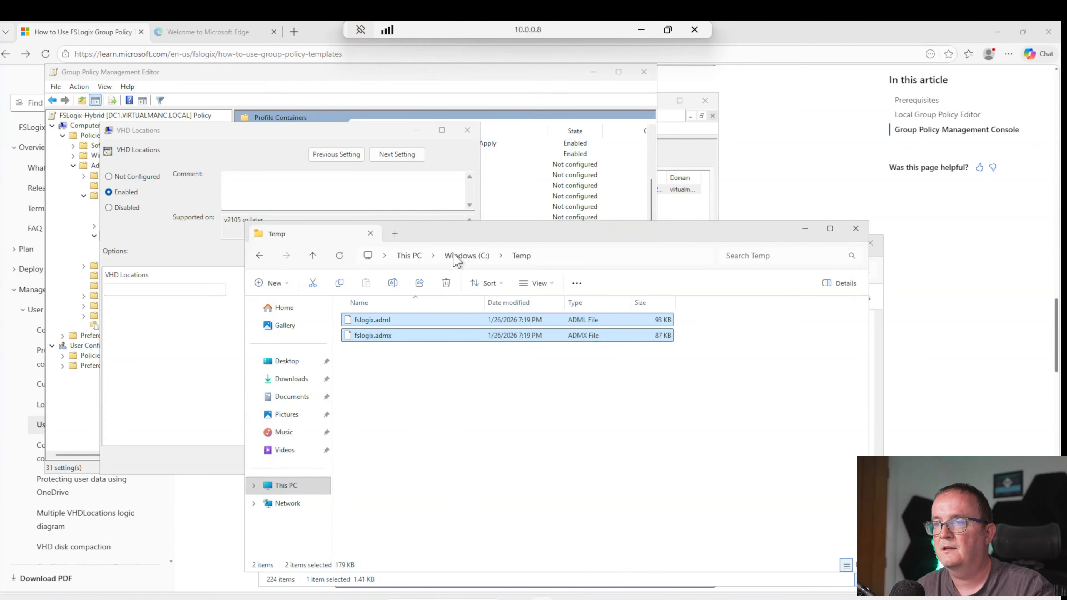
left_click(610, 256)
type("\\")
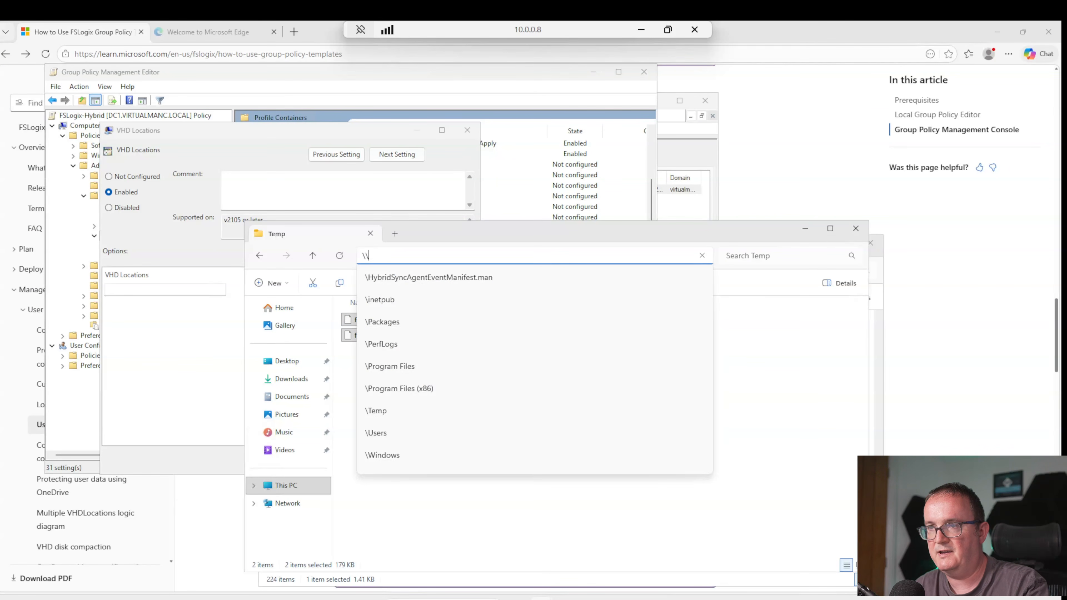
type("FIleserver\f")
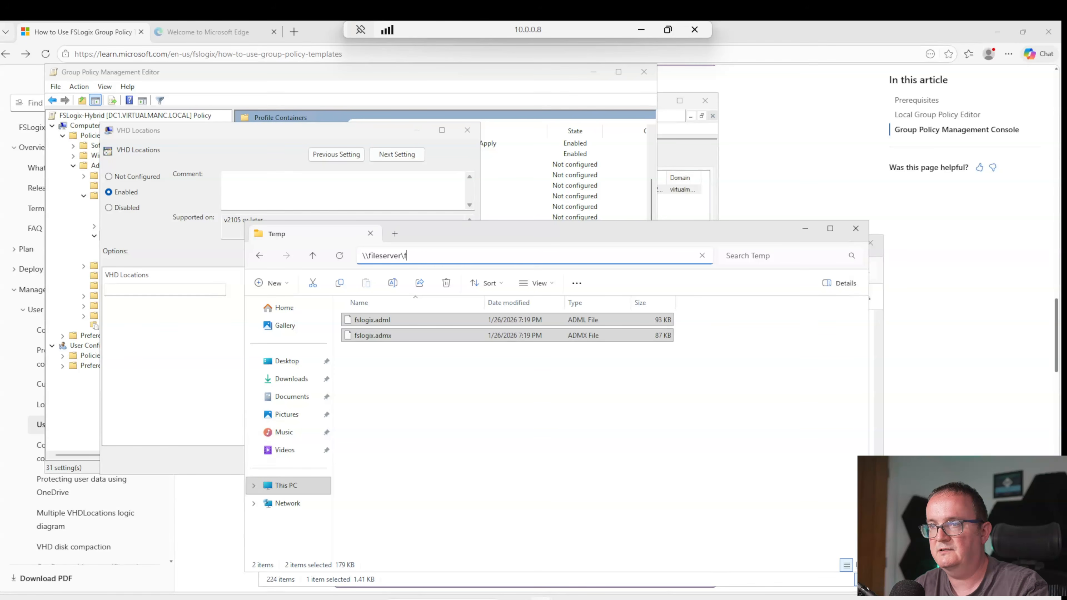
type("slogix")
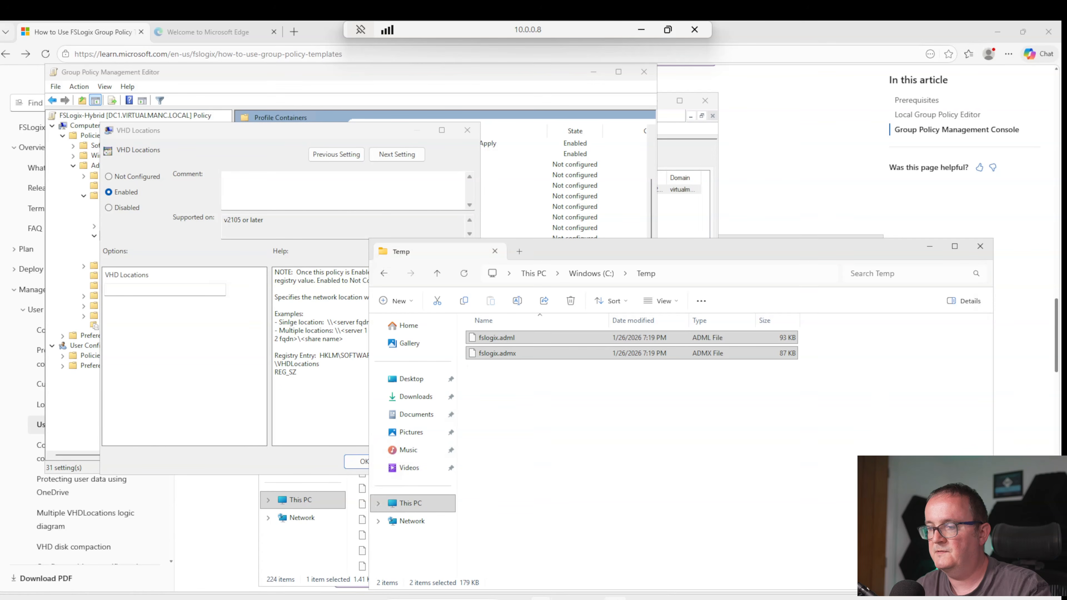
Ping fileserver from Command Prompt, stop it after 100% packet loss, and minimize the window.
key("alt+Tab")
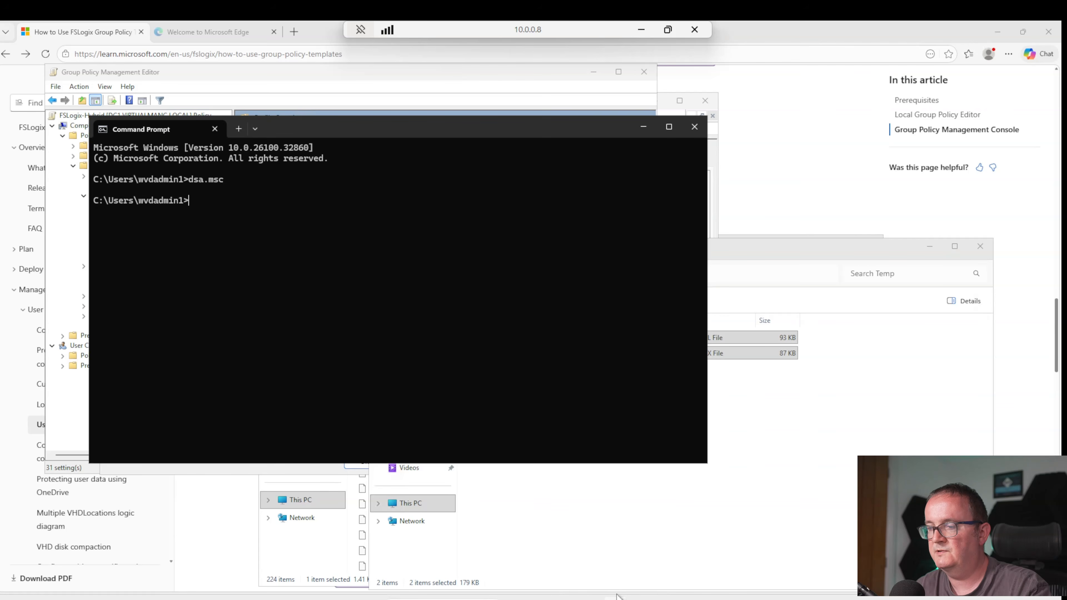
type("ping files")
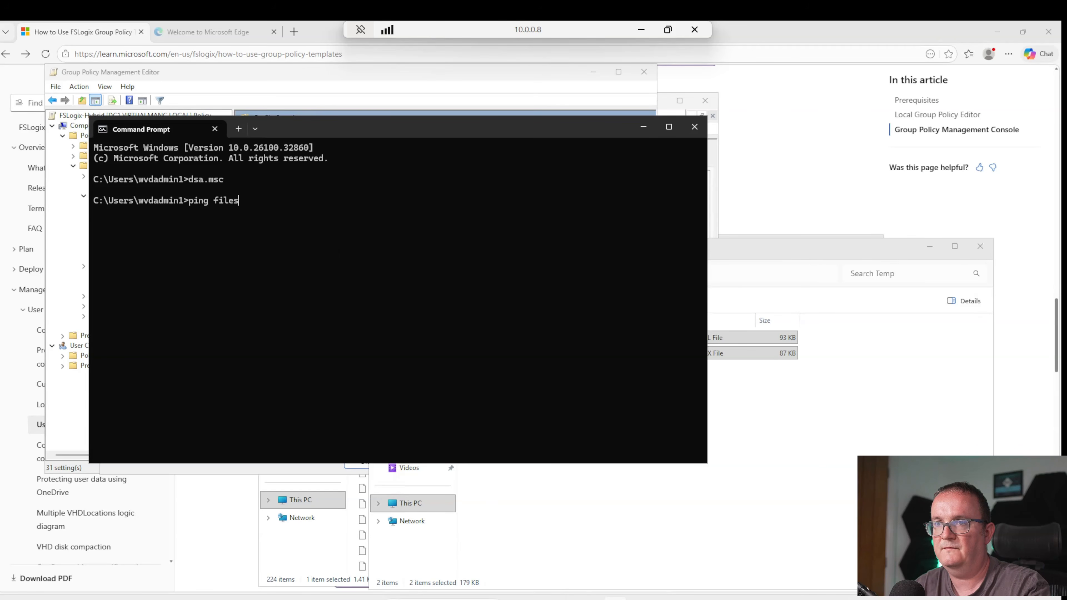
type("erver")
key("Return")
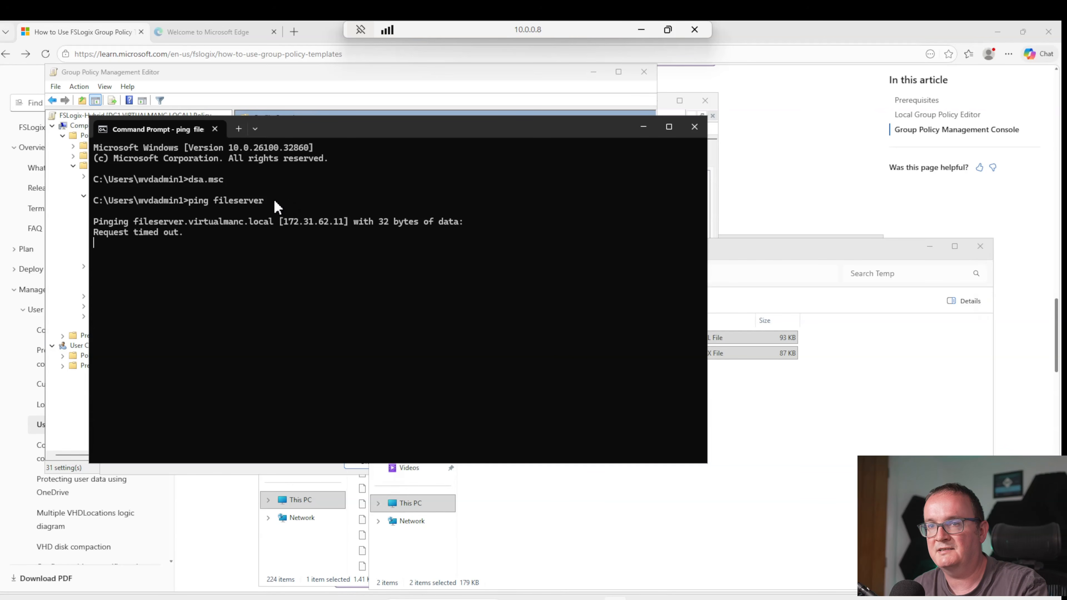
key("ctrl+c")
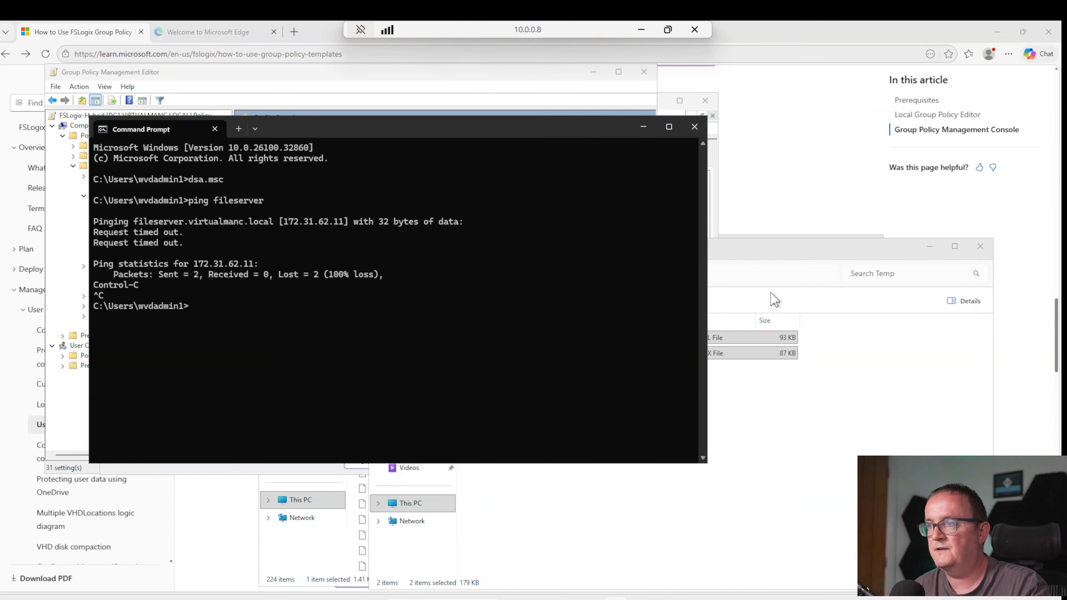
left_click(646, 129)
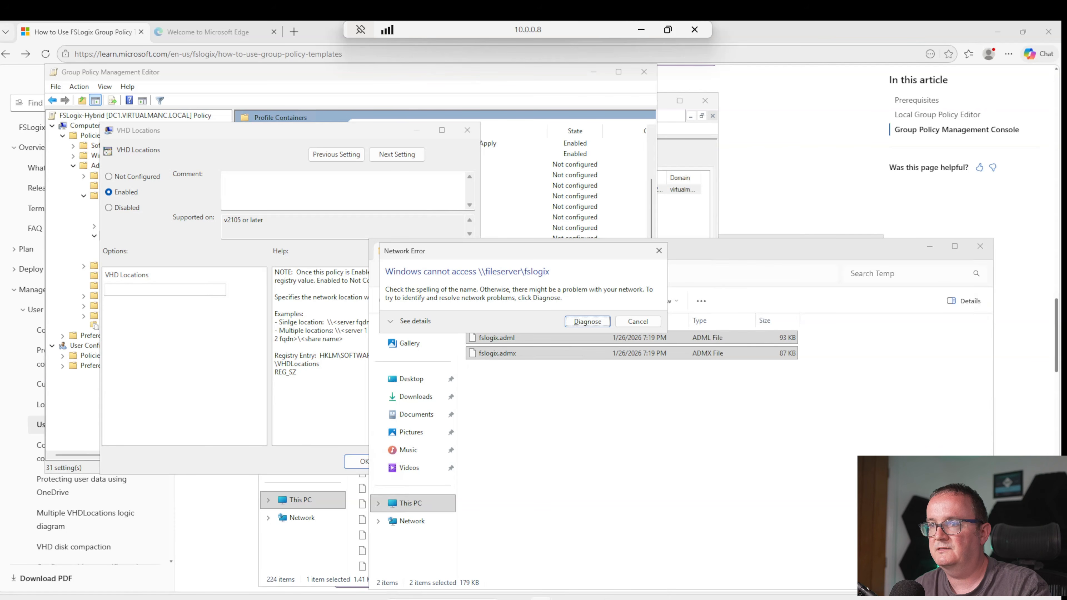
Set the VHD Locations path to \\fileserver.virtualmanc.local\fslogix and apply it.
left_click(147, 294)
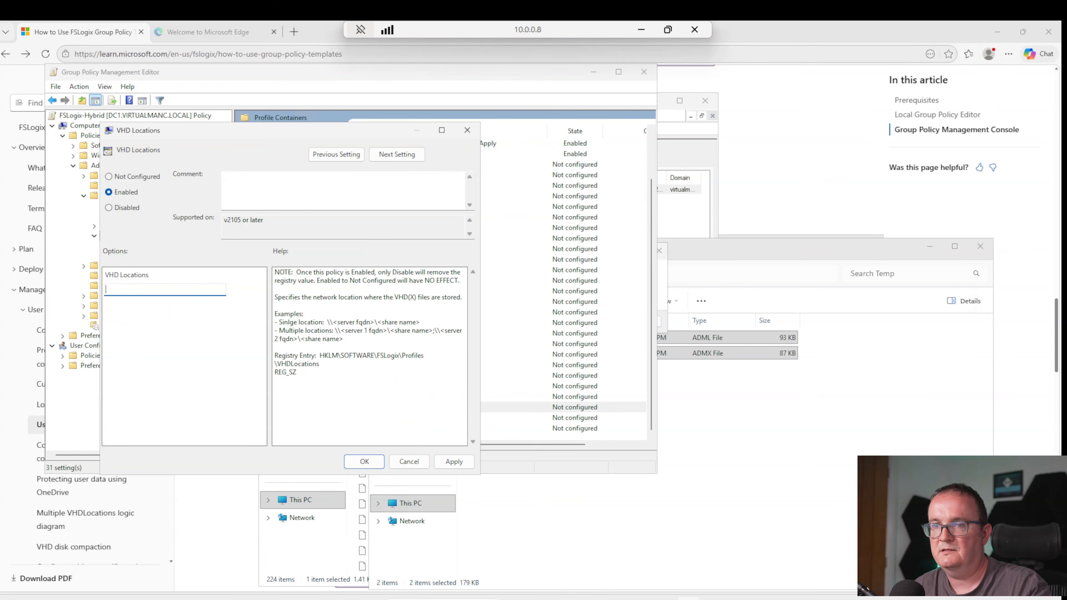
type("\\\\files")
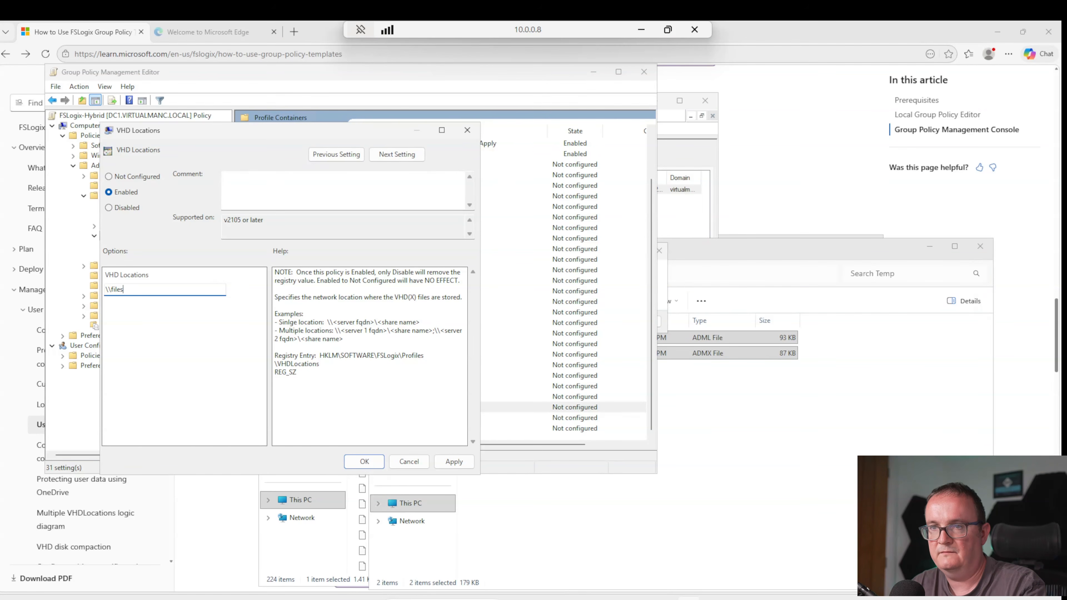
type("erver\\fslogix")
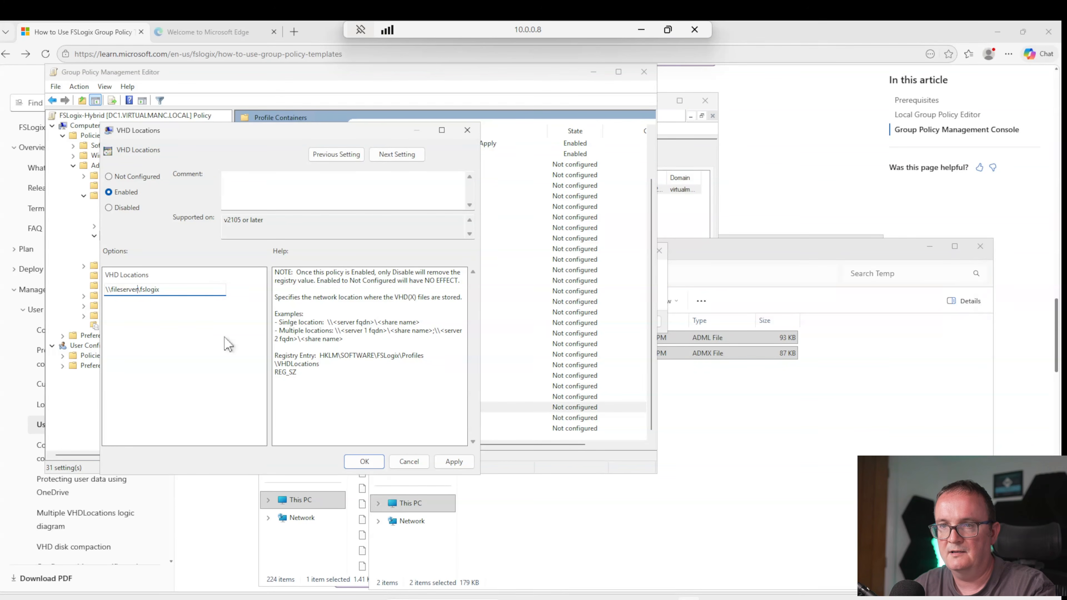
type("\\fileser")
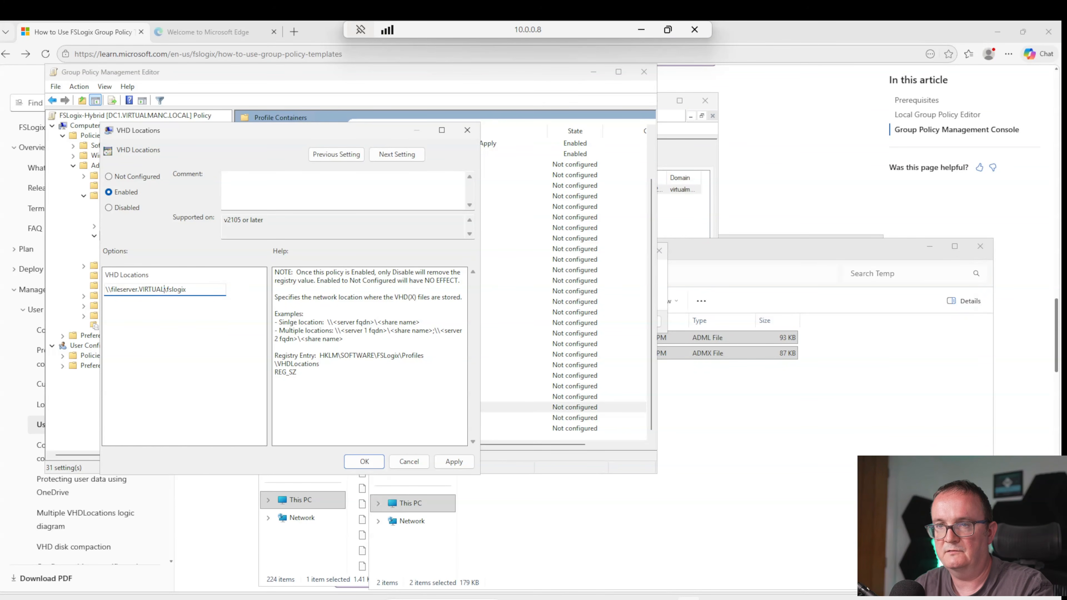
type("ver.virtualman")
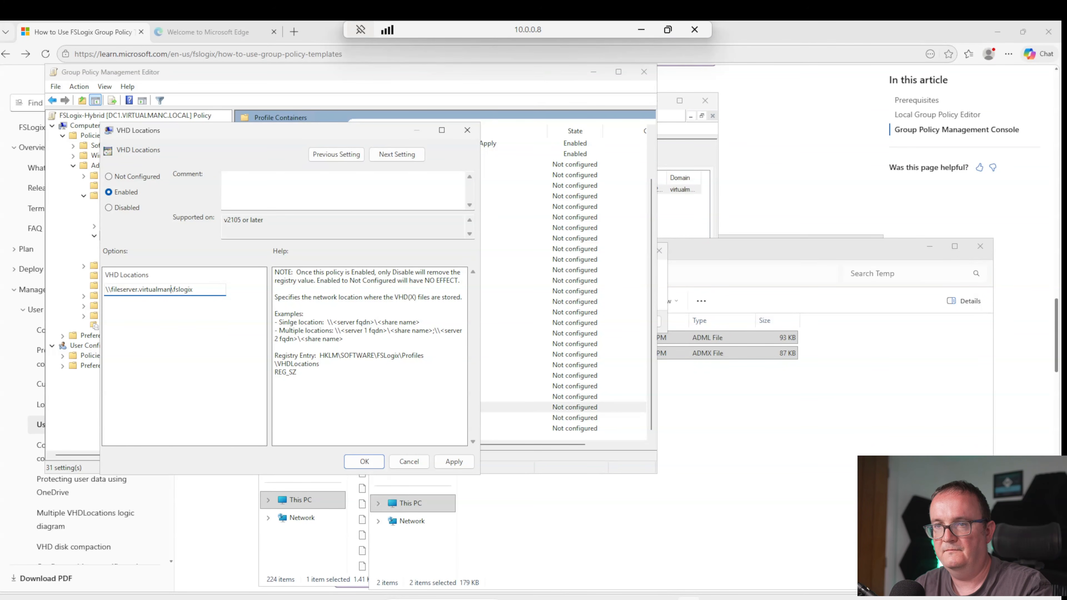
type("c.local")
left_click(454, 462)
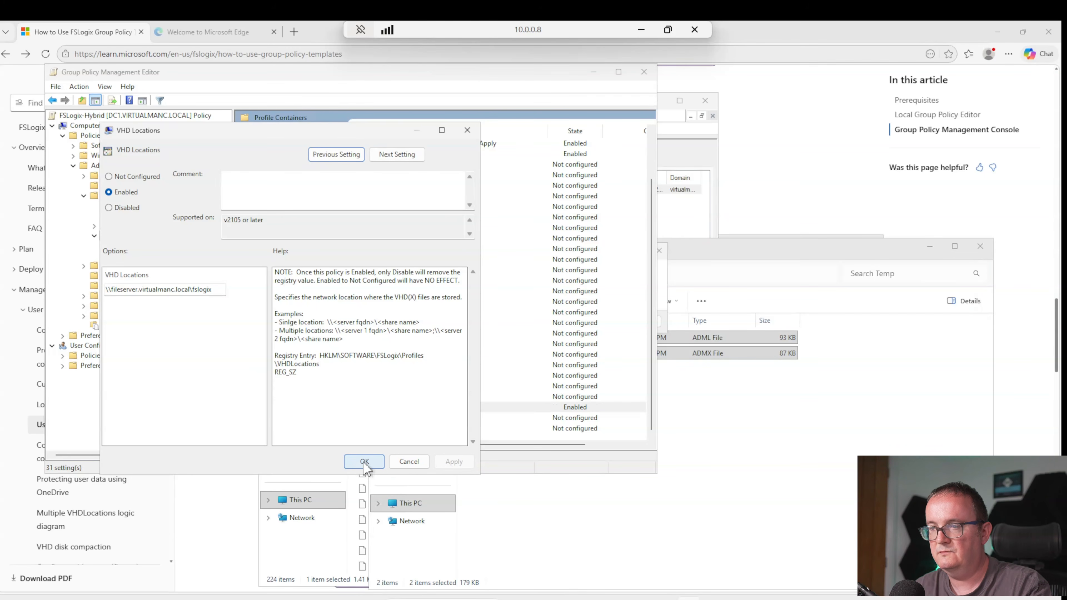
left_click(364, 461)
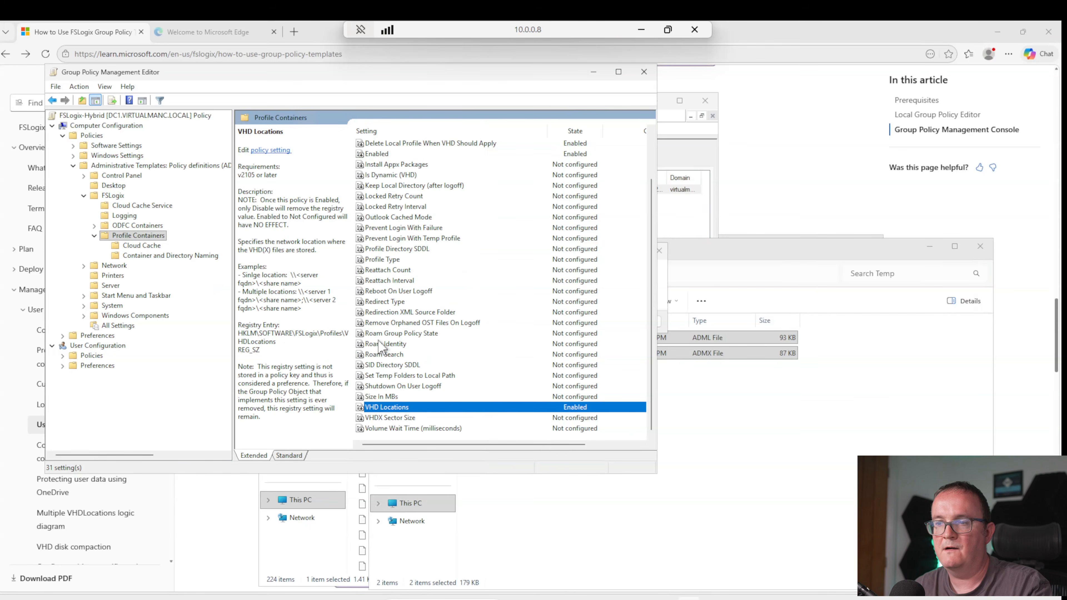
left_click(369, 419)
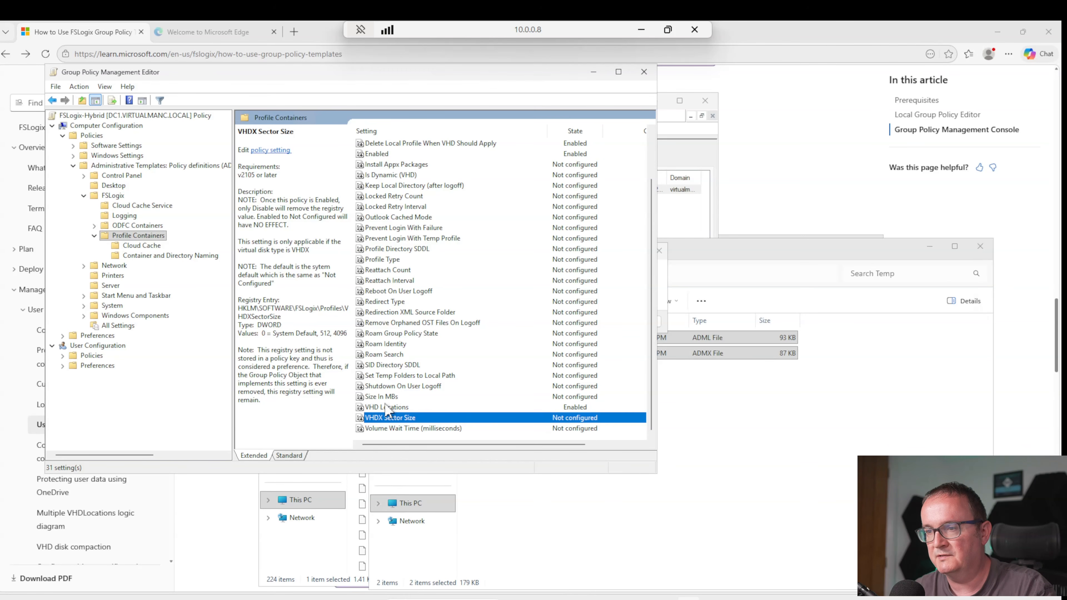
Enable the Is Dynamic (VHD) policy with its value set to Enabled.
left_click(387, 406)
left_click(416, 428)
scroll(441, 342, "up", 1)
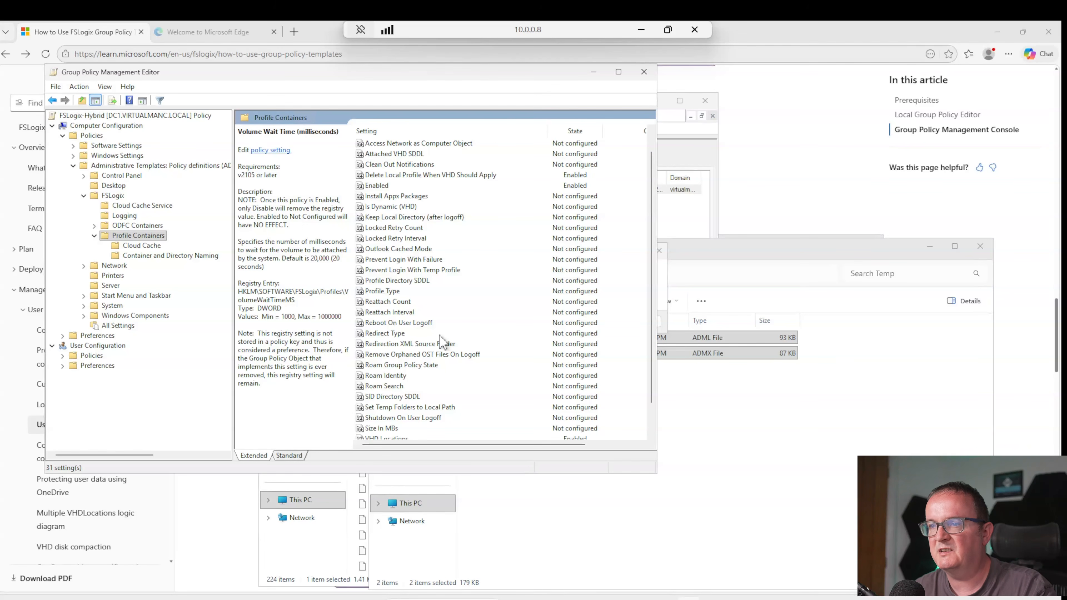
scroll(443, 344, "up", 1)
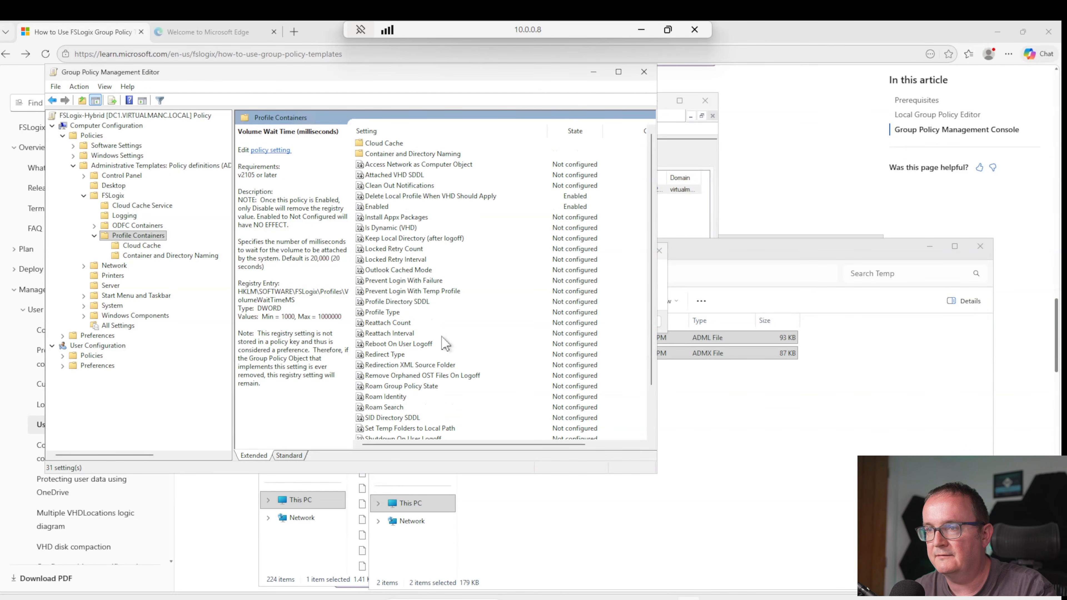
double_click(399, 227)
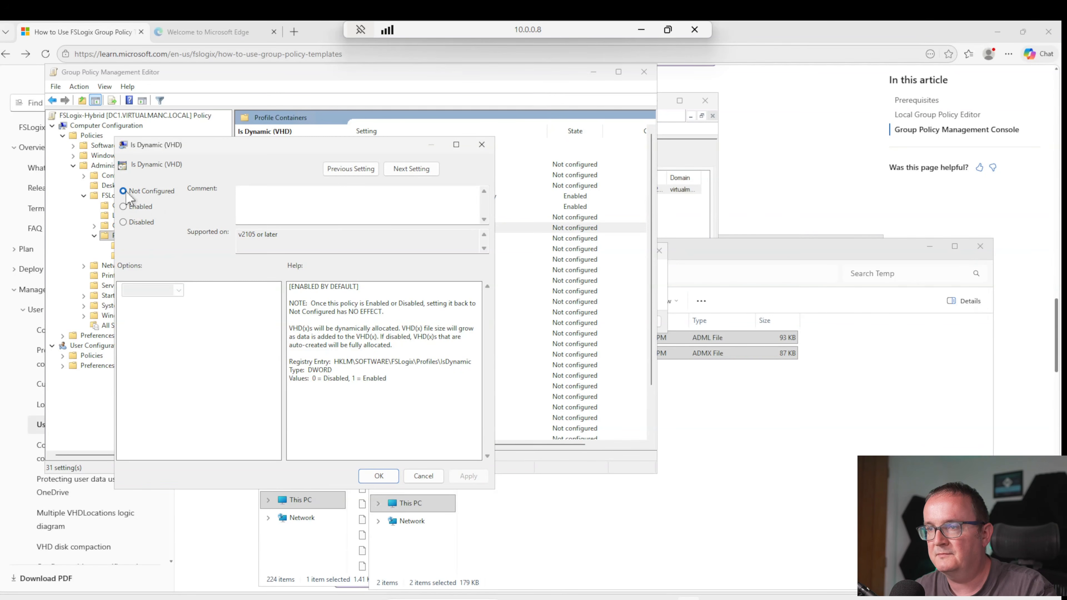
left_click(123, 207)
left_click(150, 289)
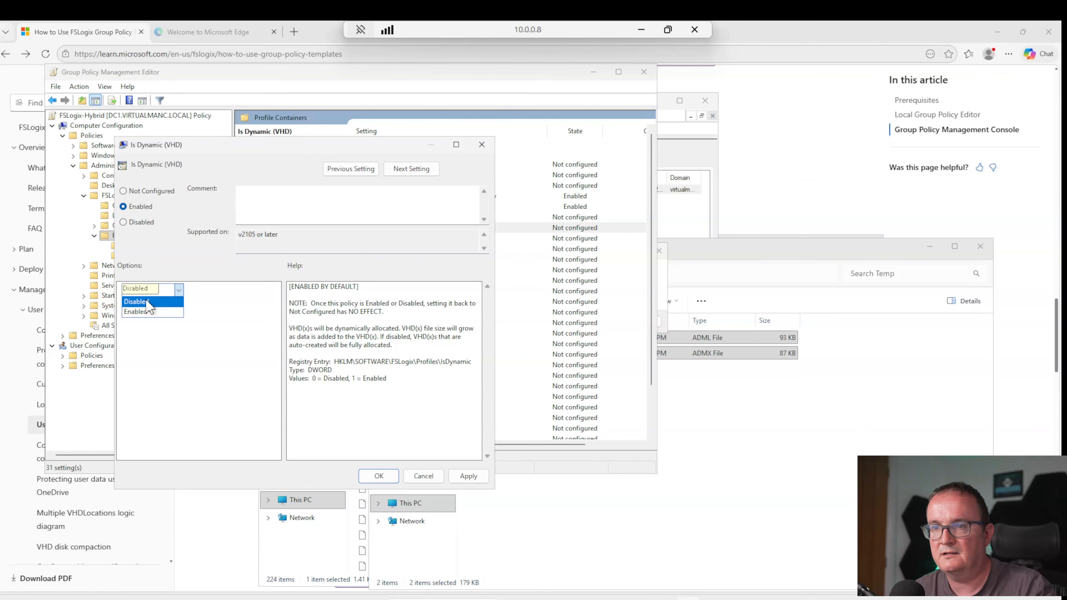
left_click(147, 311)
left_click(468, 476)
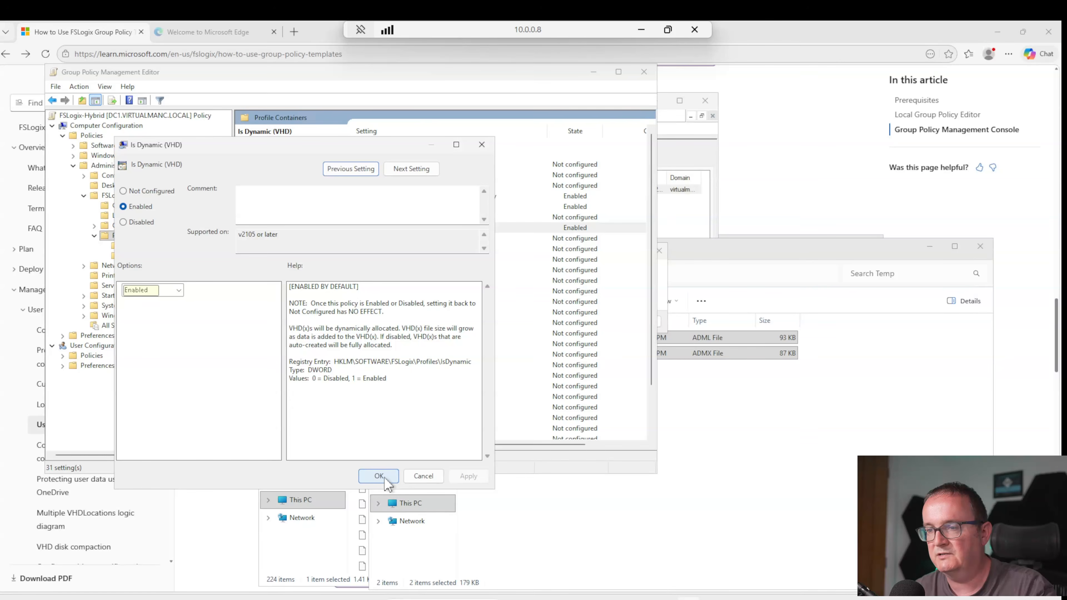
left_click(385, 478)
Close the Group Policy Management Editor and minimize the remote session.
left_click(403, 240)
left_click(406, 260)
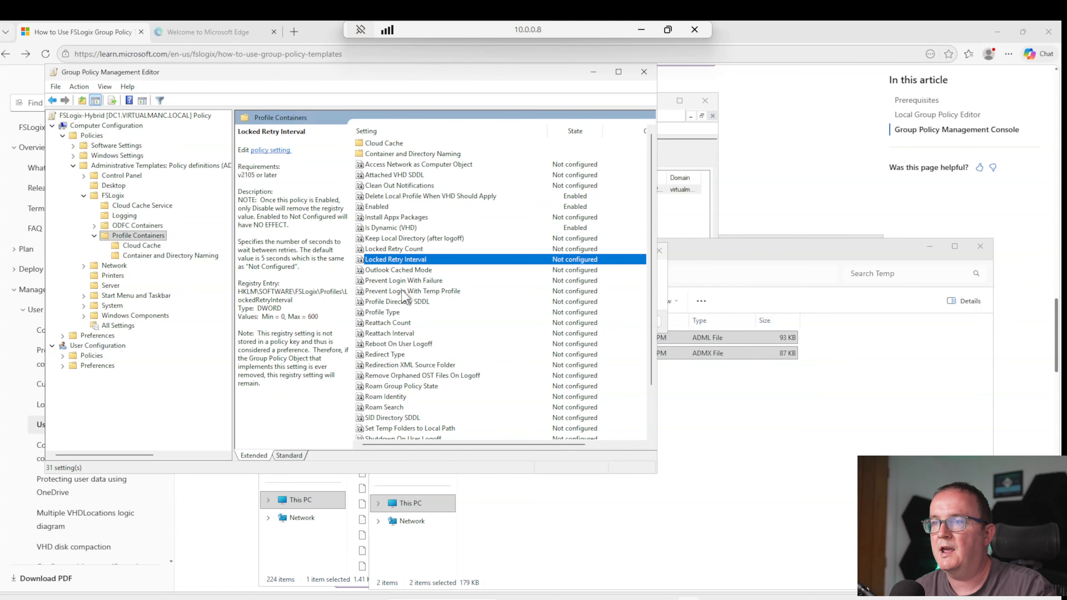
key("Down")
key("Down")
key("Down")
key("Down")
key("Down")
key("Down")
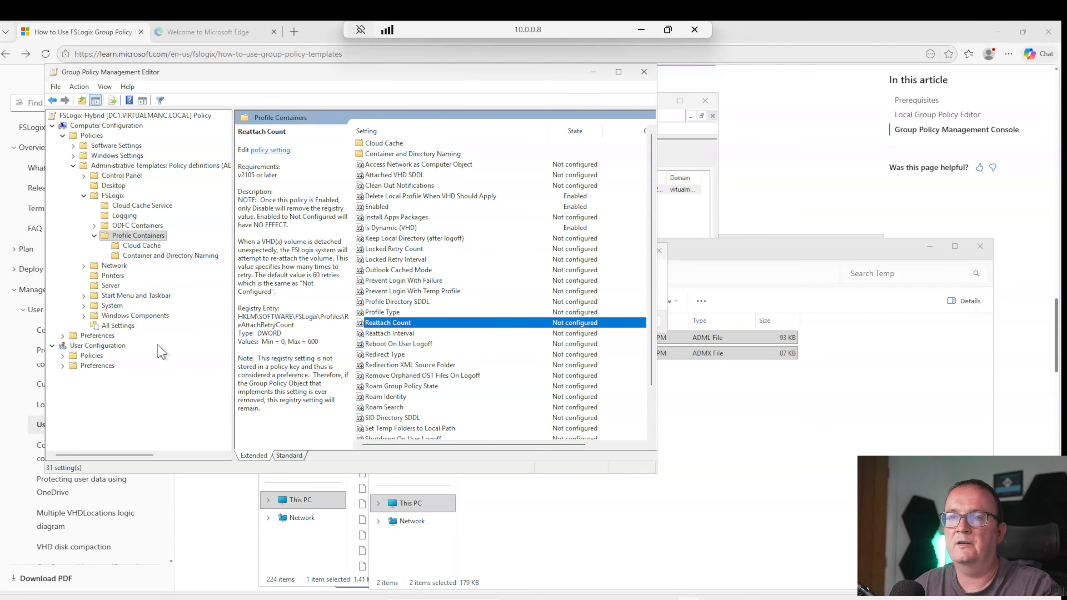
left_click(645, 75)
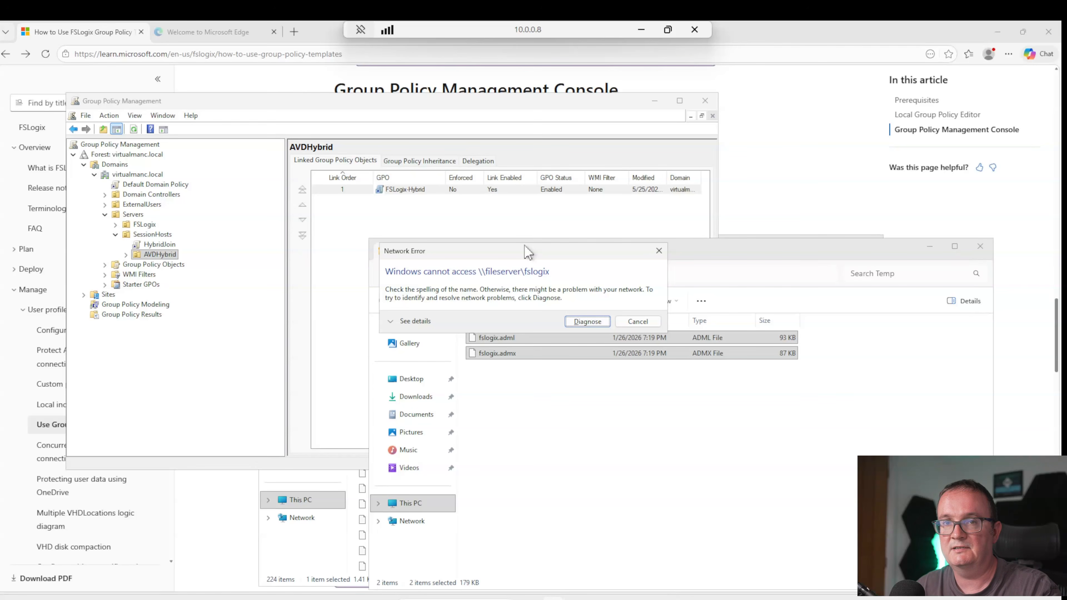
left_click(649, 30)
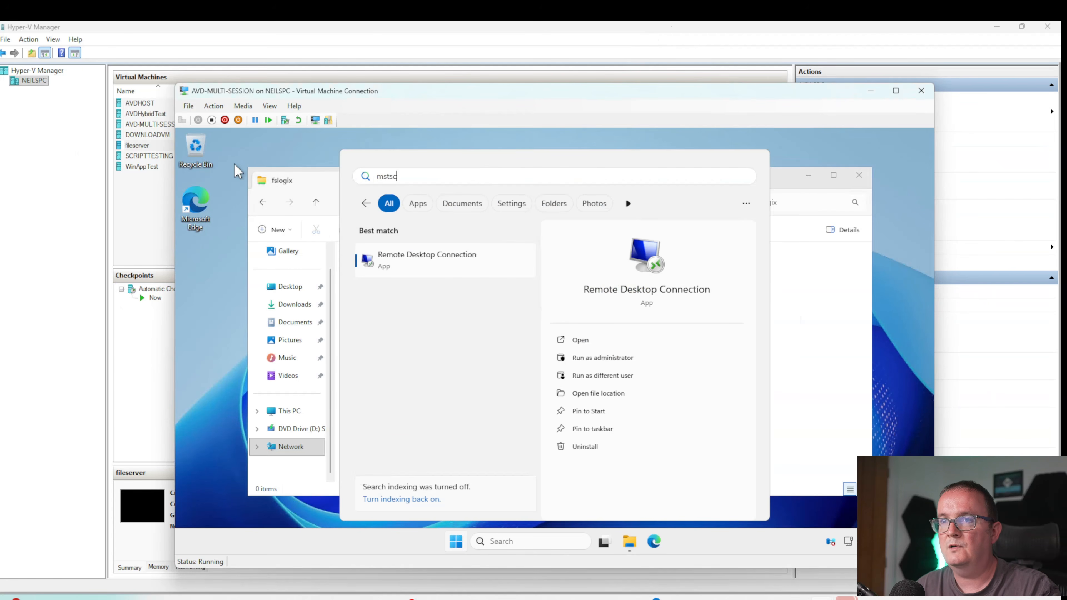
Run hostname in the VM's Command Prompt, revealing computer name WIN-49GN82P9NB8.
left_click(456, 547)
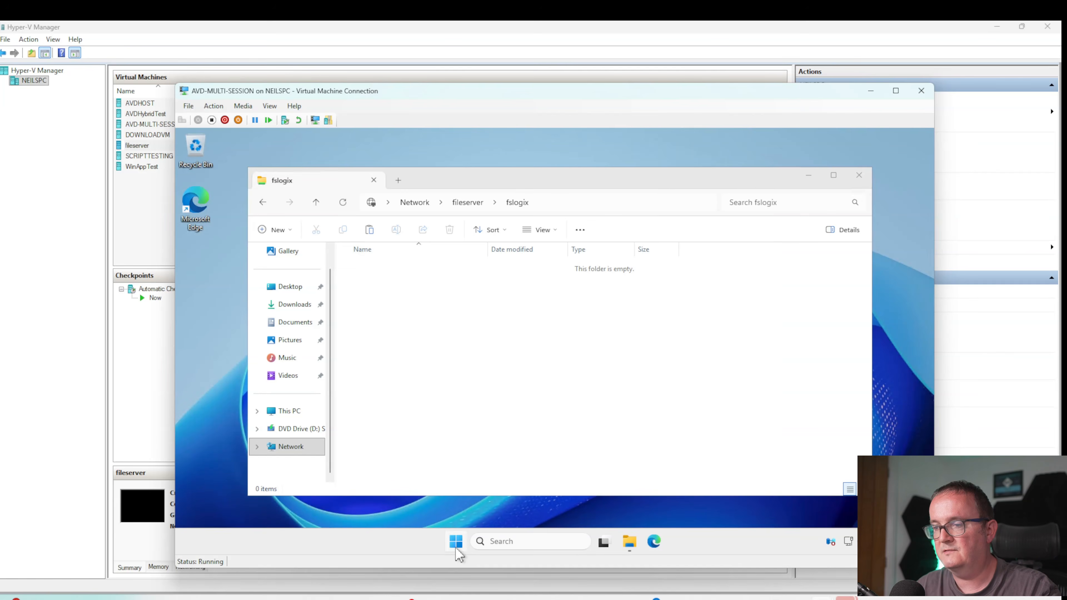
left_click(457, 546)
type("cmd")
key("Return")
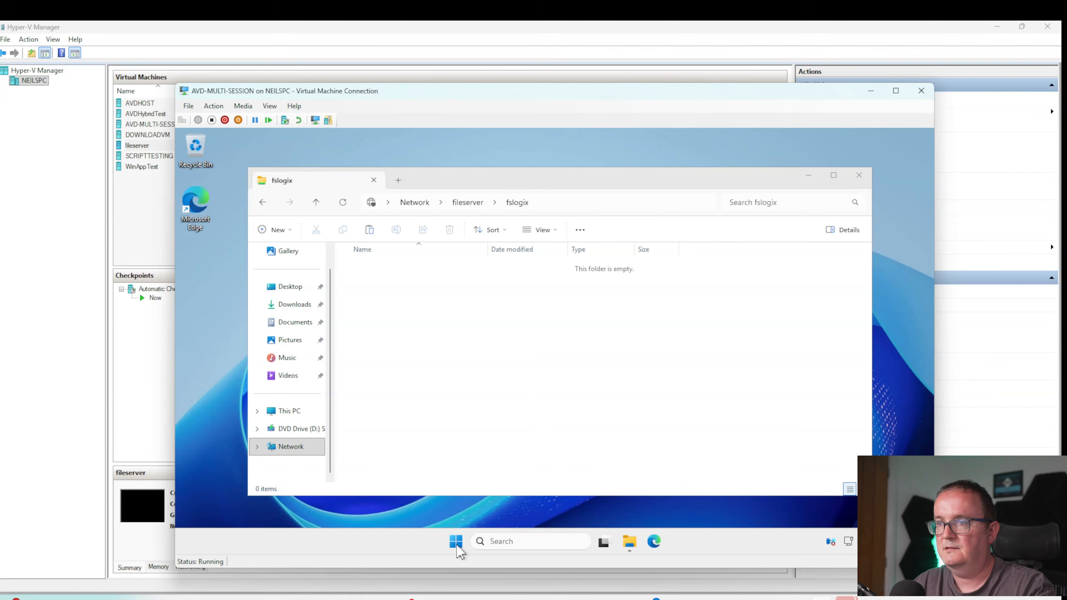
type("hostname")
key("Return")
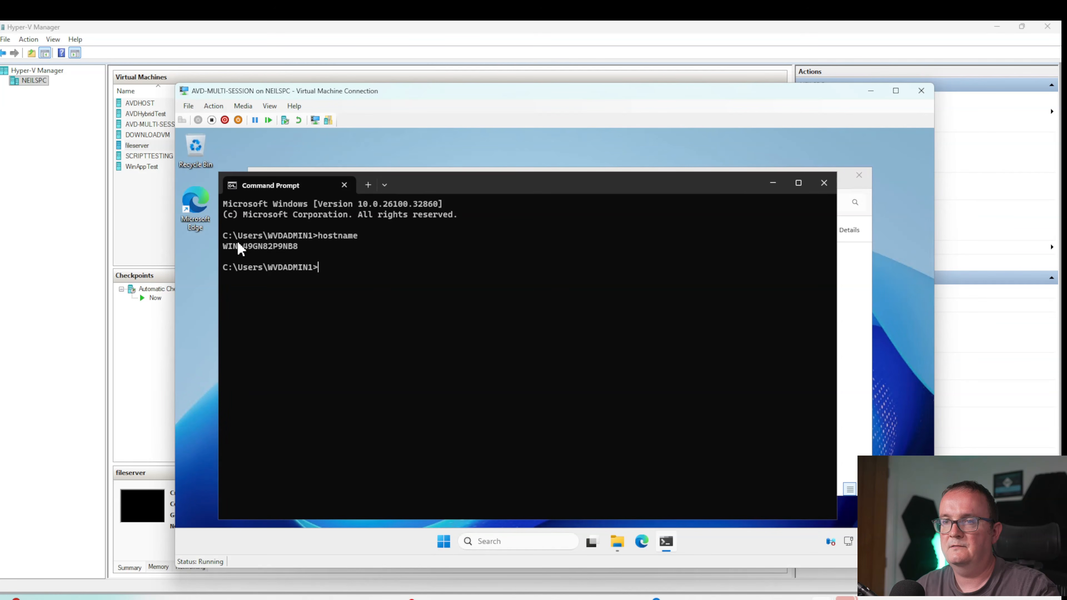
left_click(294, 248)
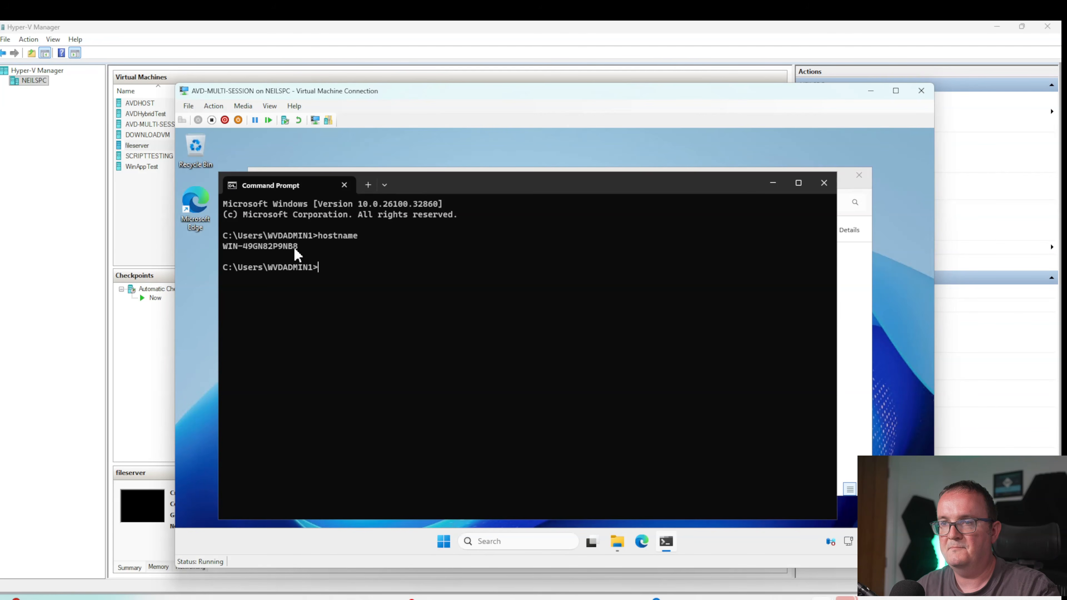
mouse_move(592, 542)
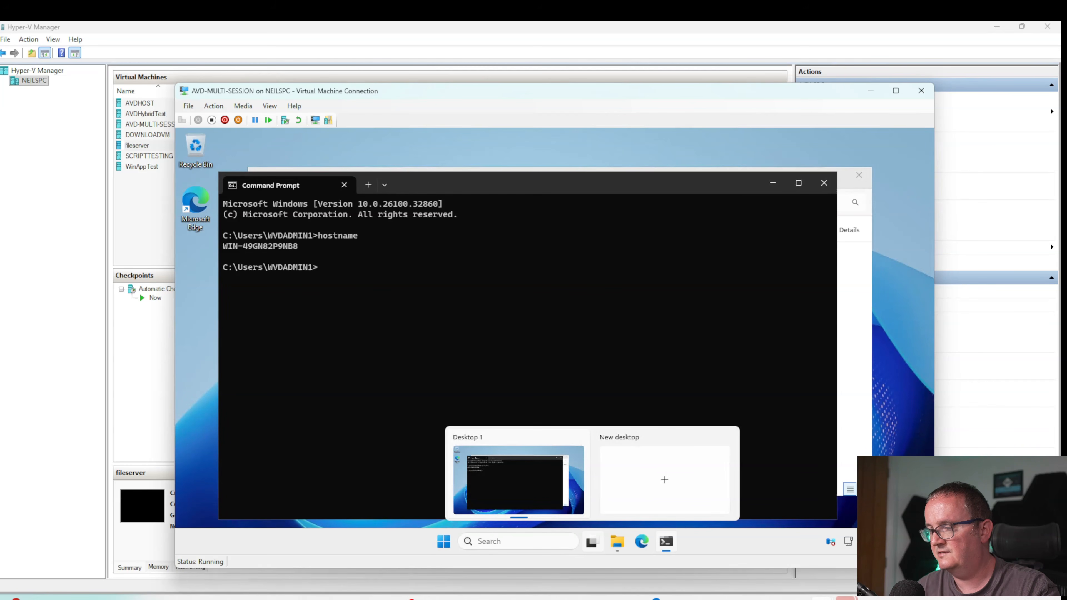
mouse_move(821, 599)
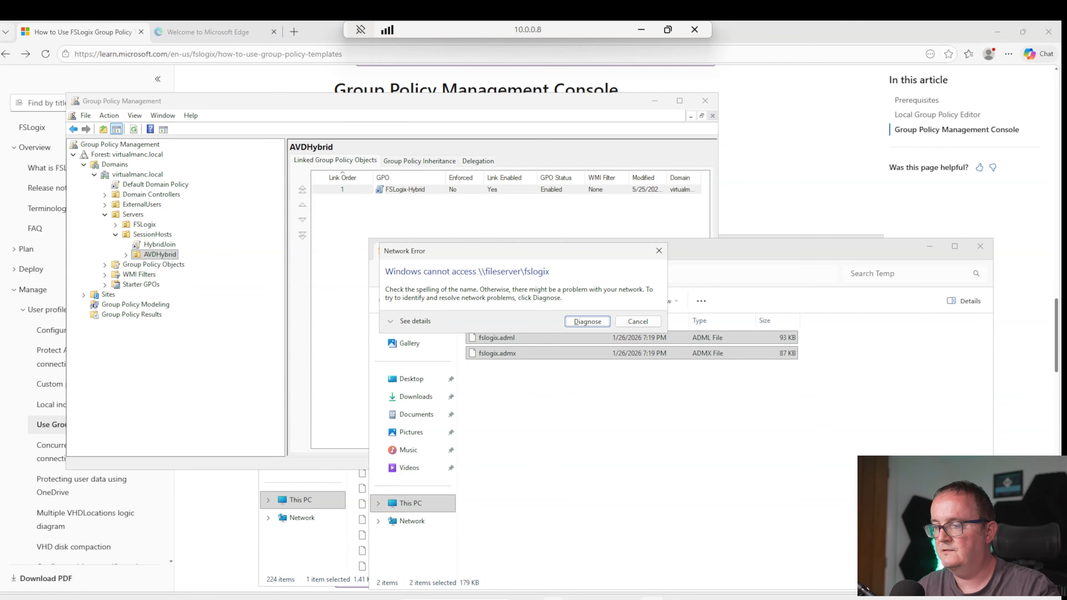
In Active Directory Users and Computers, list the Computers container and select WIN-49GN82P9NB8.
left_click(652, 598)
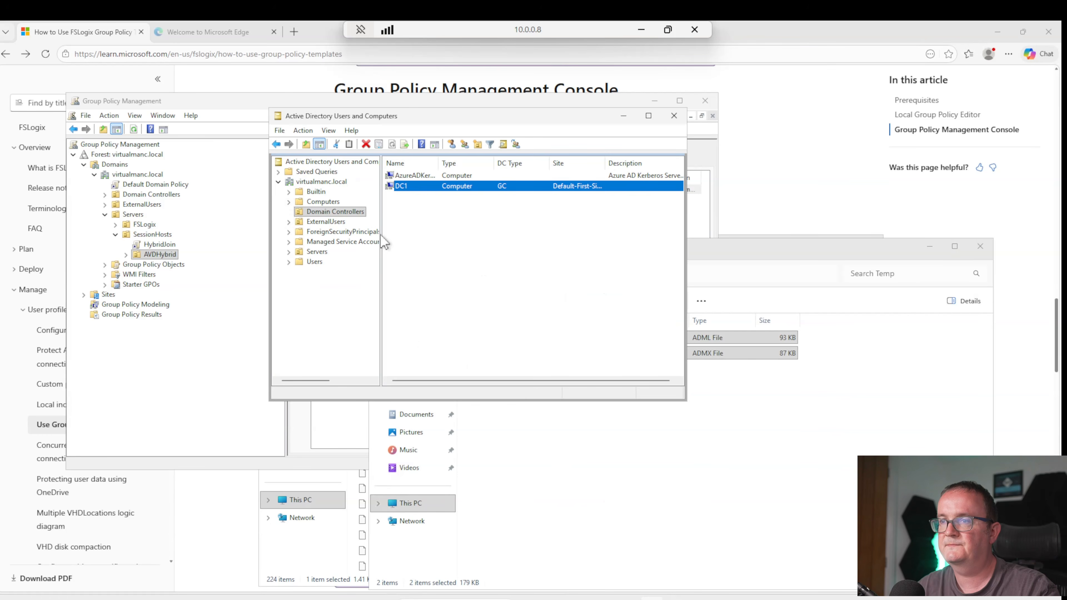
left_click(322, 202)
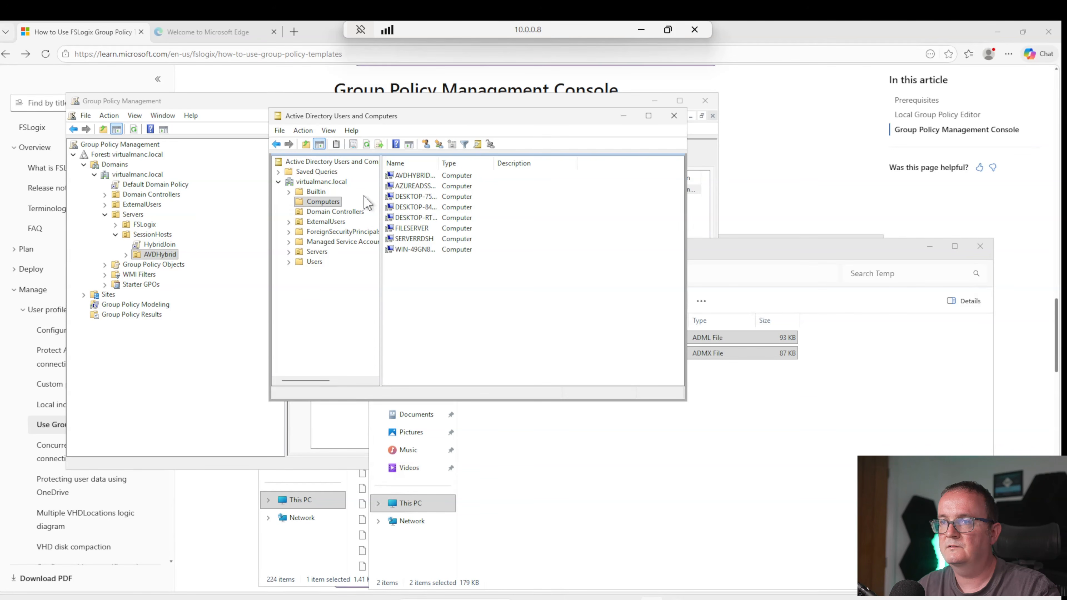
left_click_drag(438, 163, 507, 161)
left_click(449, 208)
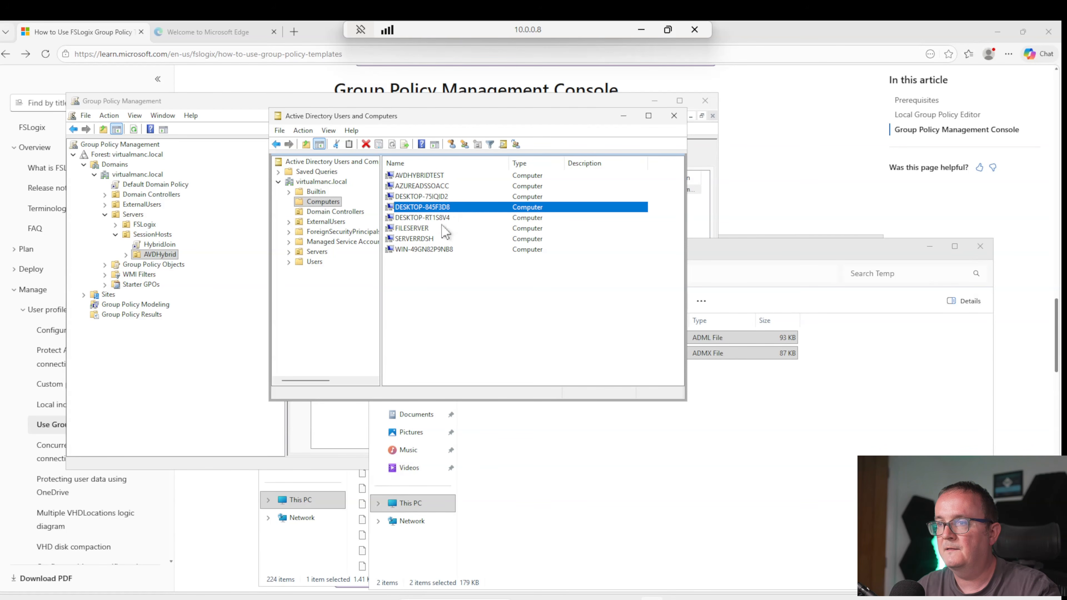
left_click(424, 250)
left_click(444, 258)
left_click(435, 249)
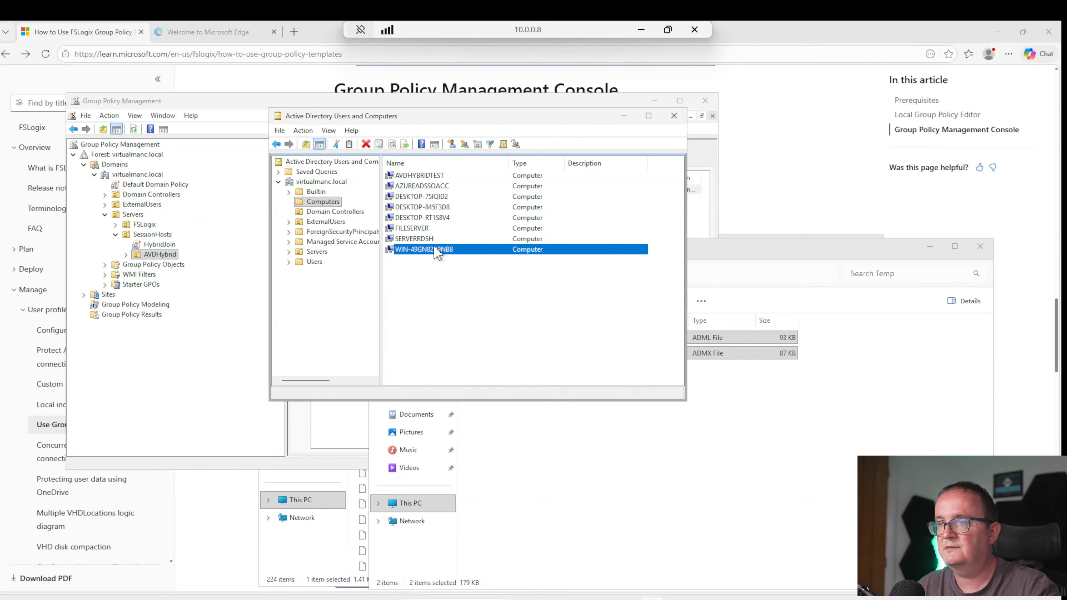
left_click(419, 269)
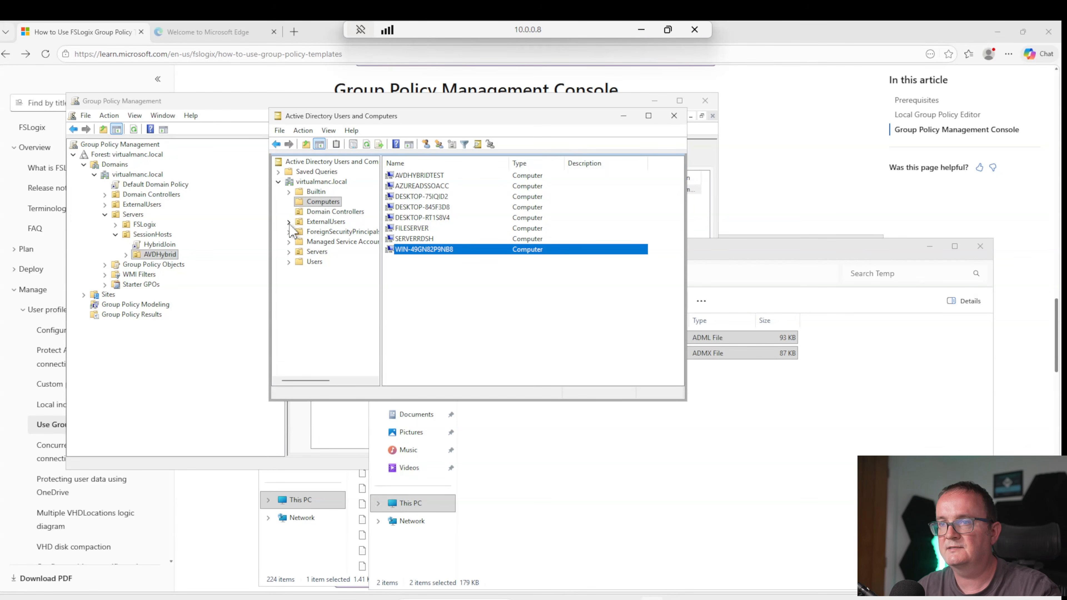
Drag WIN-49GN82P9NB8 into Servers > SessionHosts > AVDHybrid, confirm, and verify it there.
left_click(289, 251)
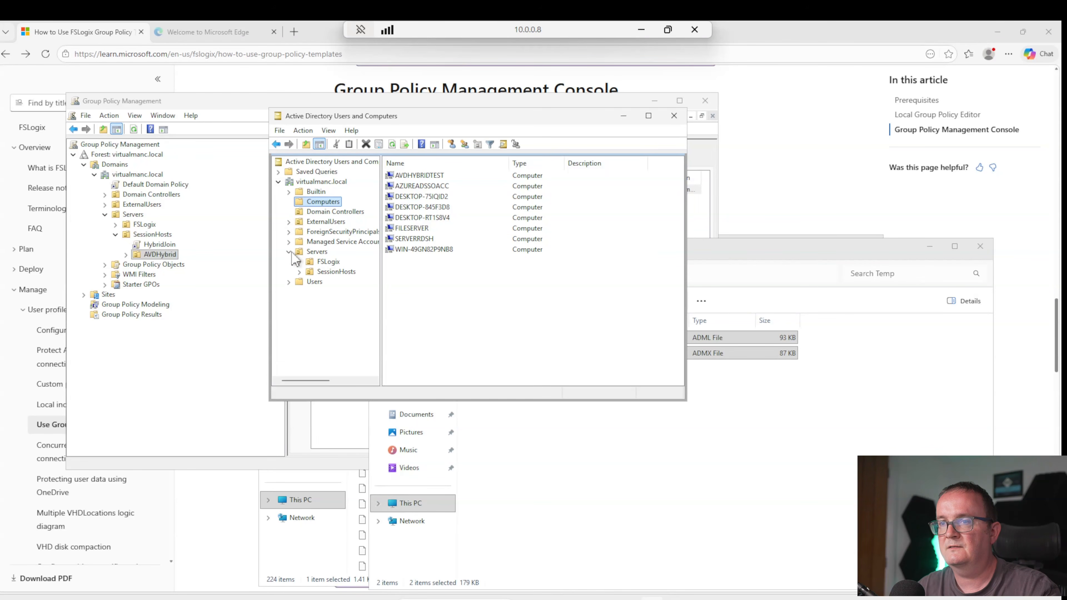
left_click(300, 272)
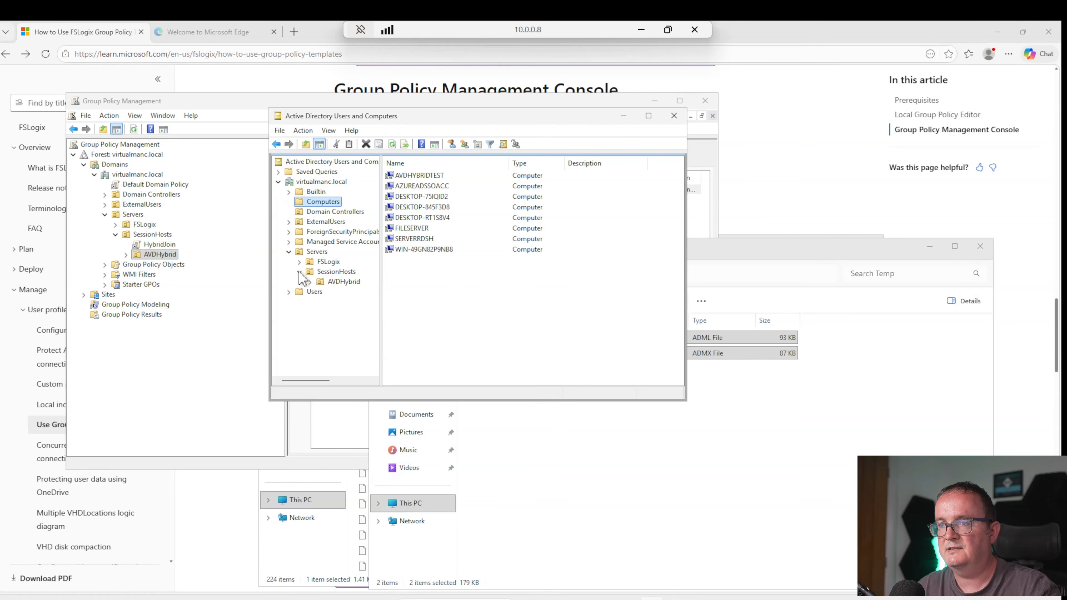
left_click(452, 250)
left_click_drag(458, 255, 338, 282)
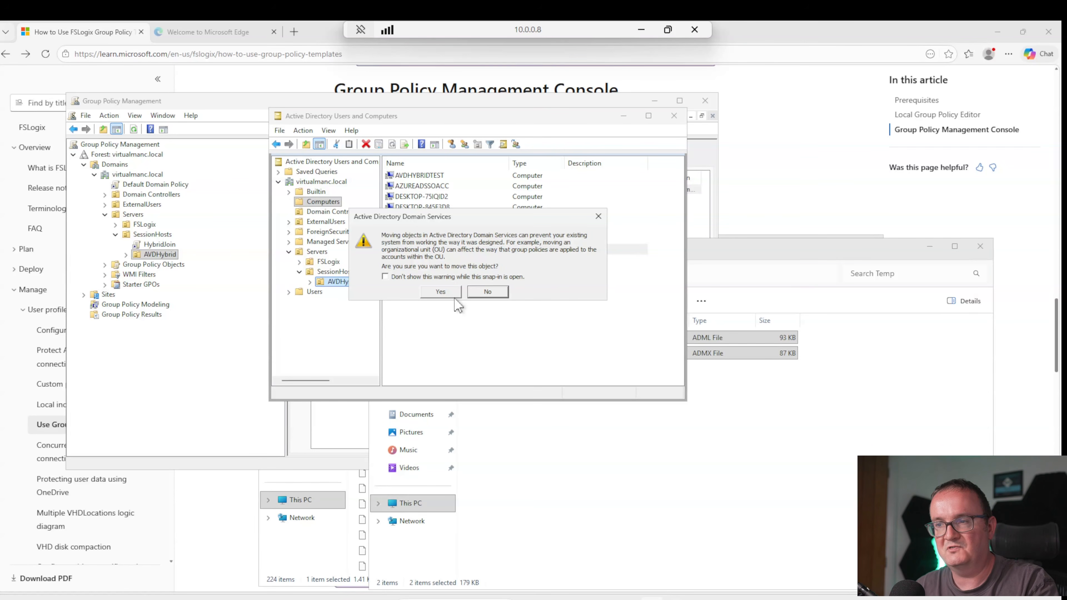
left_click(441, 292)
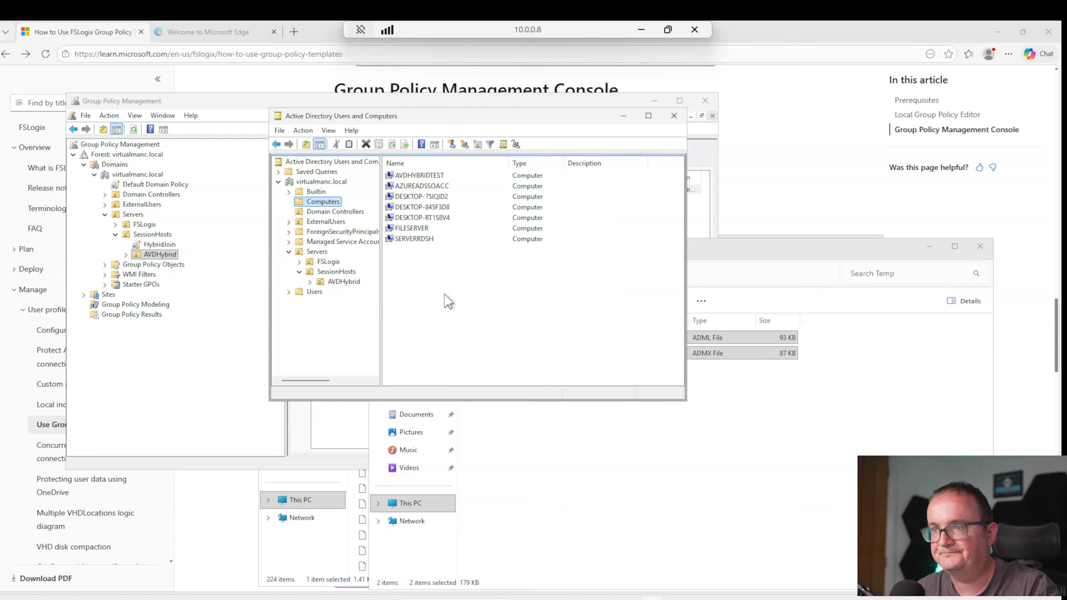
left_click(344, 281)
left_click(426, 176)
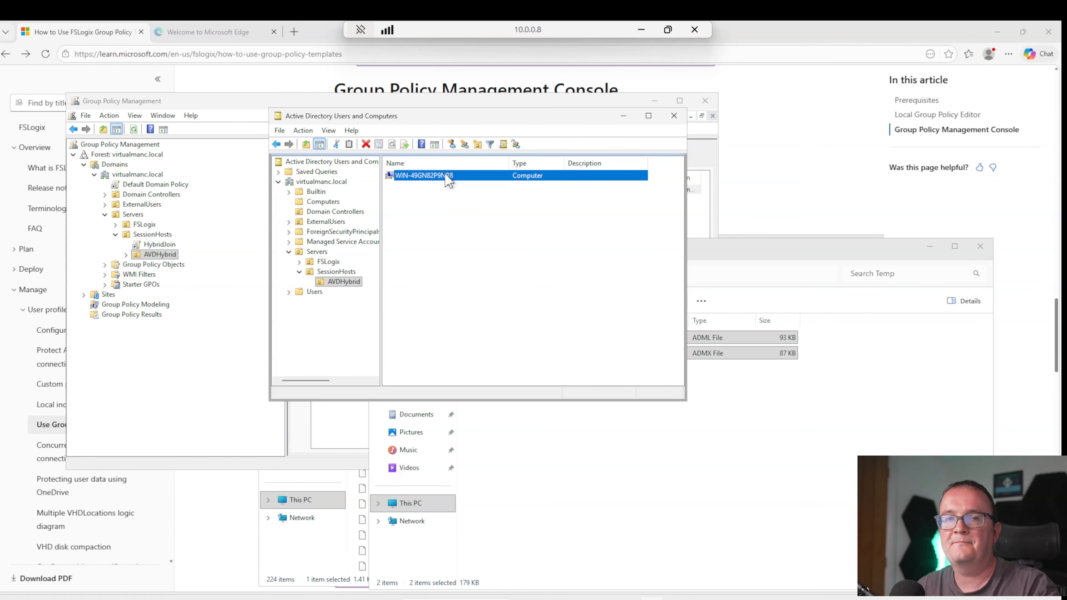
left_click(434, 207)
left_click(423, 183)
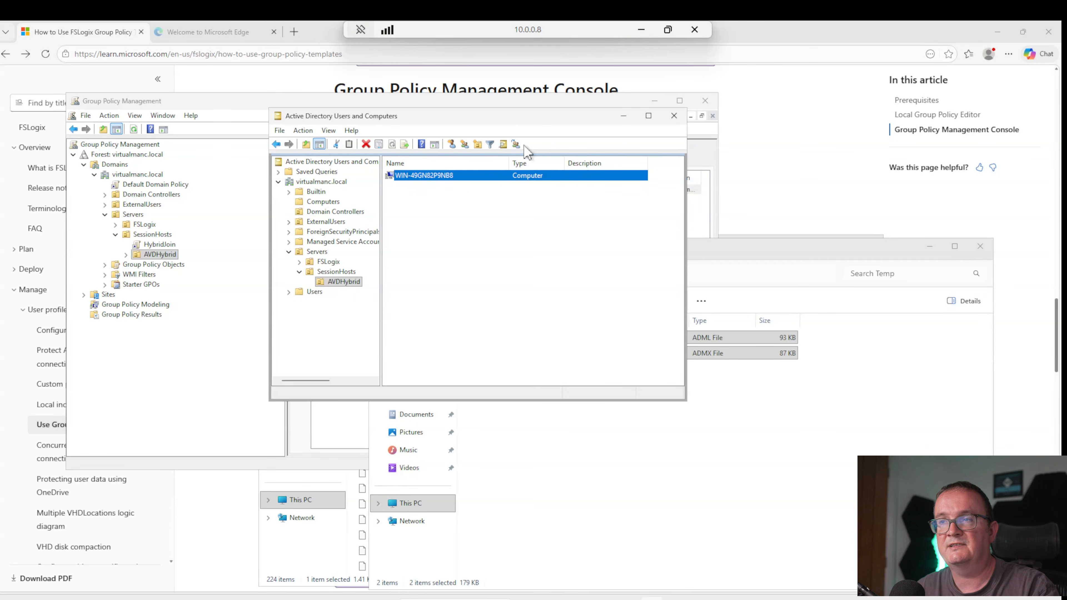
left_click(641, 29)
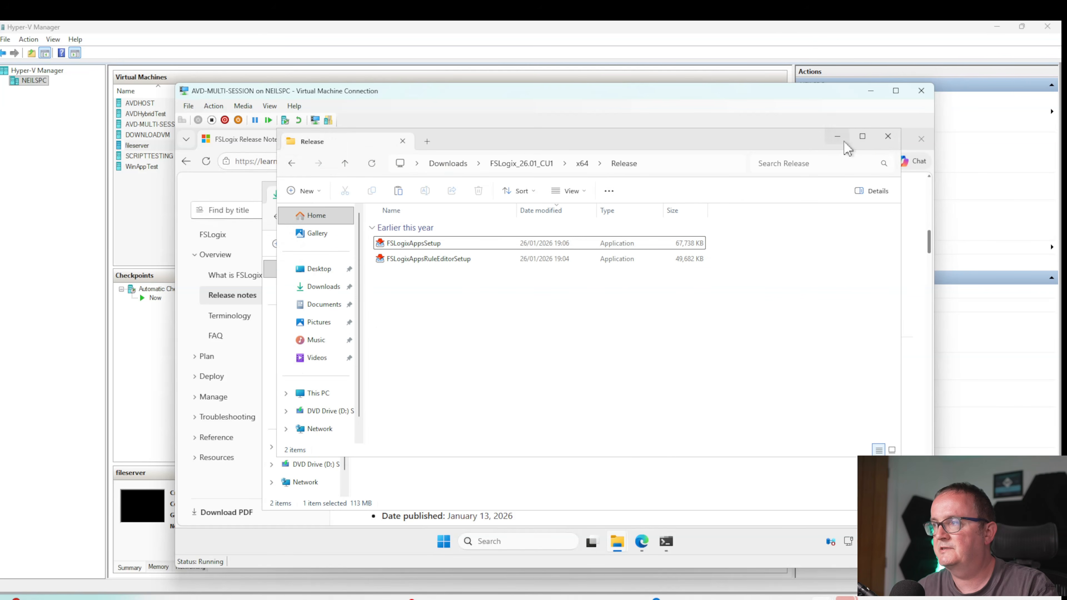
Close the extracted FSLogix, Downloads, Edge, Command Prompt and fslogix windows on the VM.
left_click(886, 138)
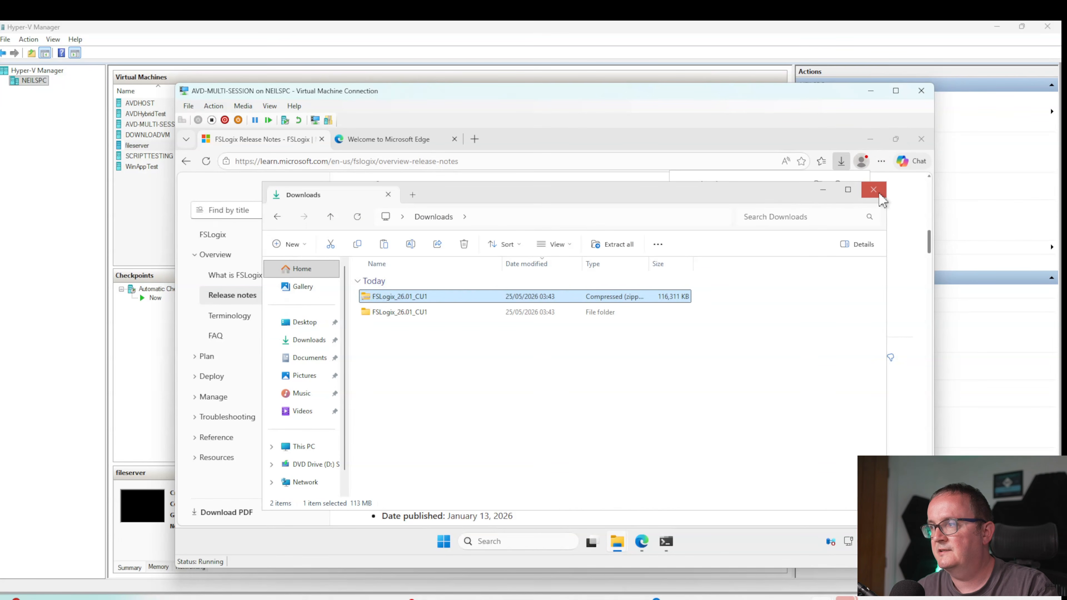
left_click(874, 189)
left_click(921, 140)
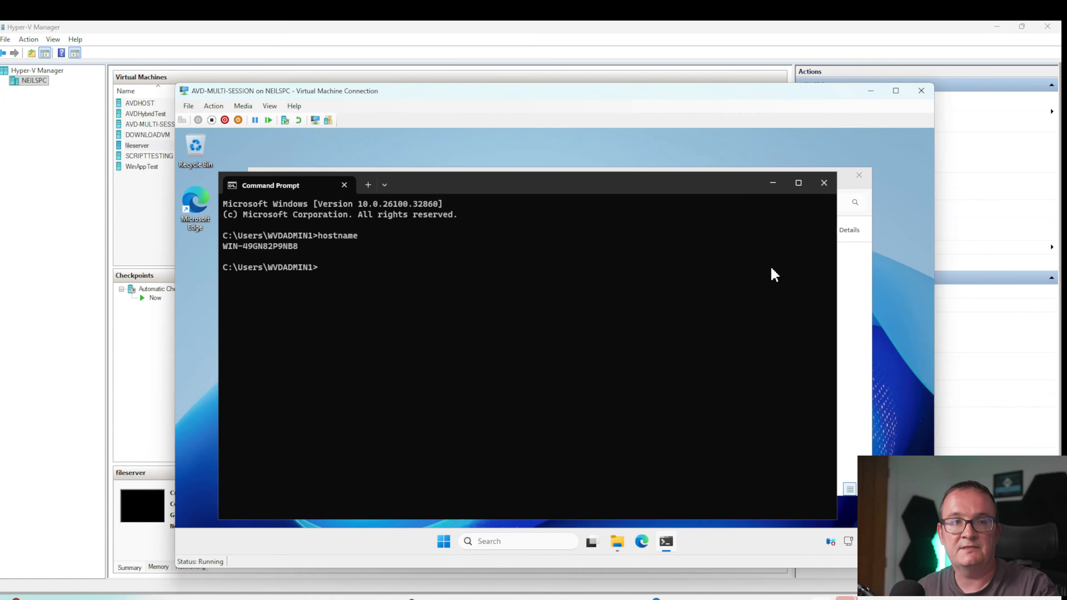
left_click(825, 183)
left_click(860, 175)
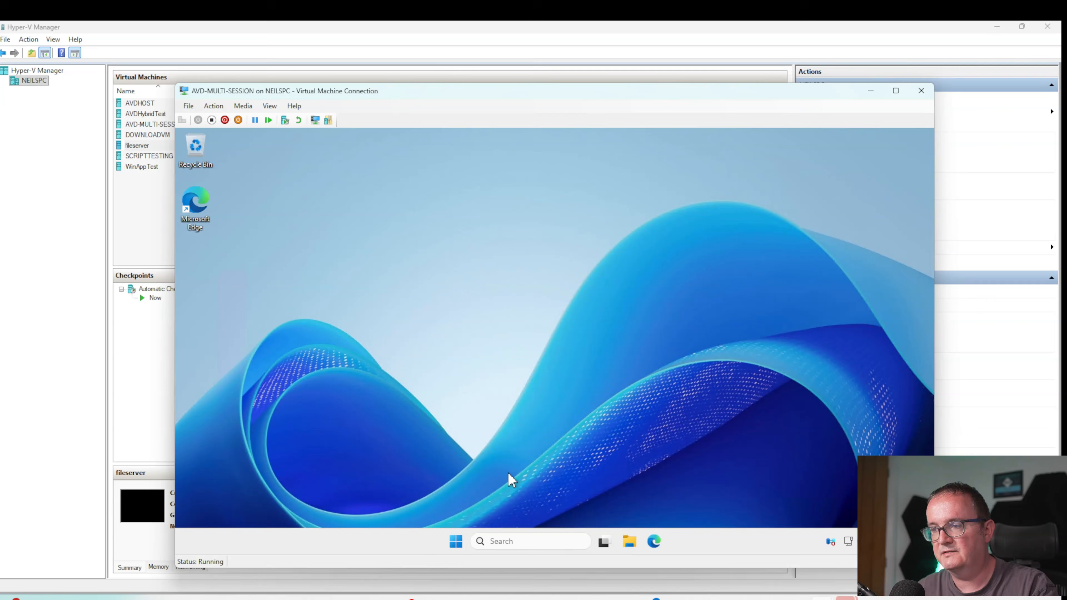
Choose Restart from the VM's Start menu power options.
left_click(458, 542)
left_click(695, 504)
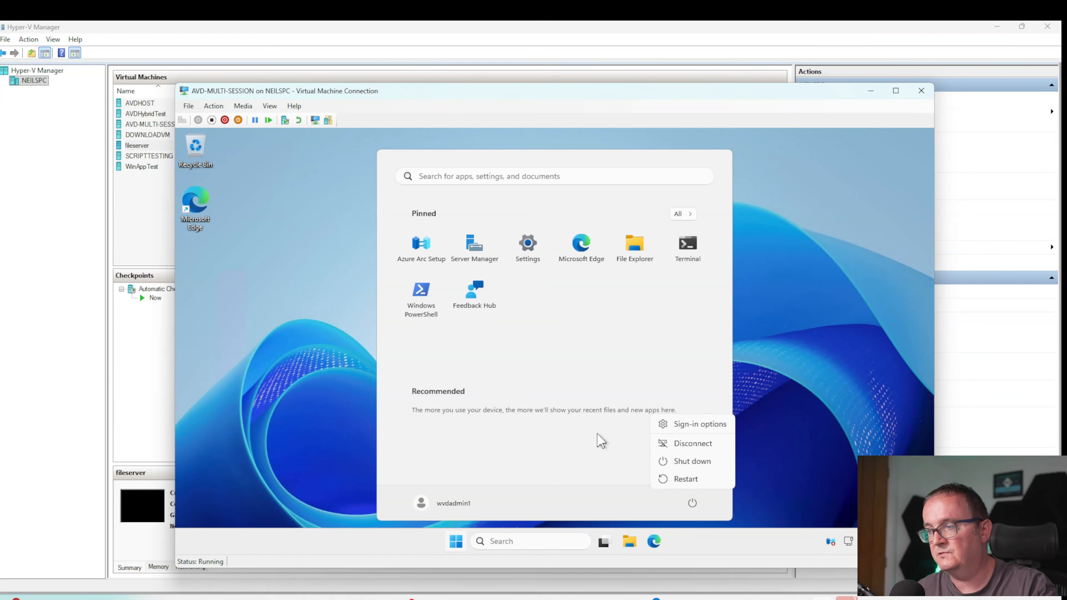
left_click(692, 480)
Confirm the VM restart, dismiss the Server Manager Azure Arc popup, and open File Explorer.
left_click(758, 470)
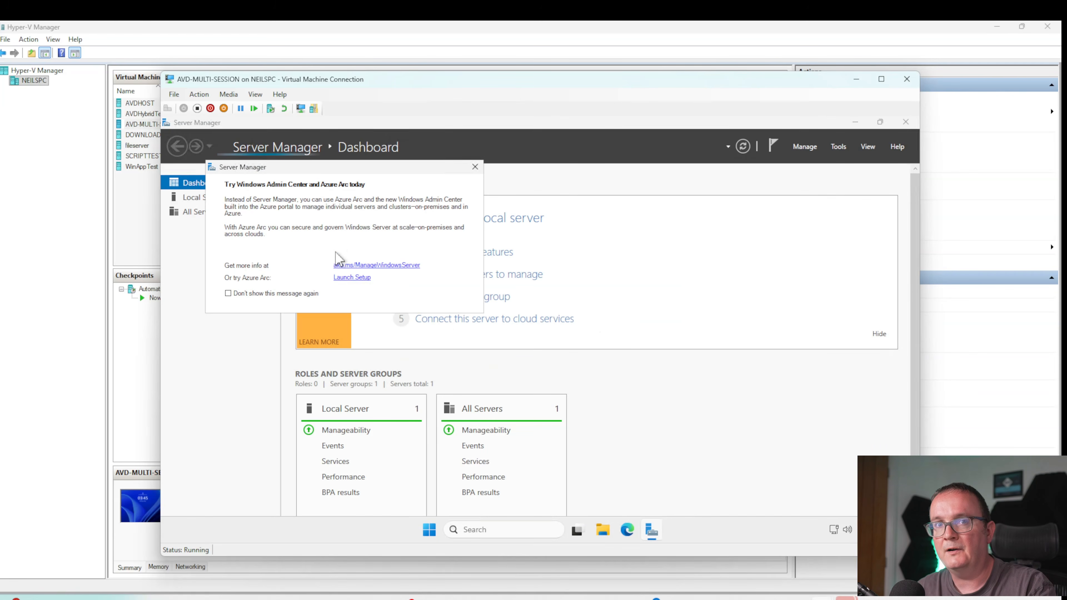
left_click(475, 167)
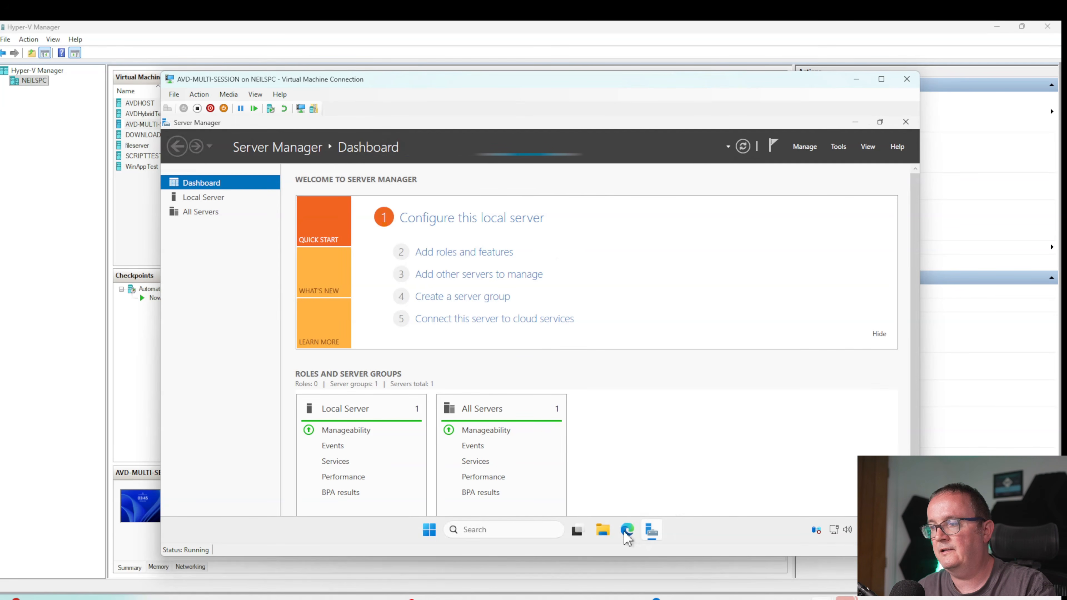
key("super+e")
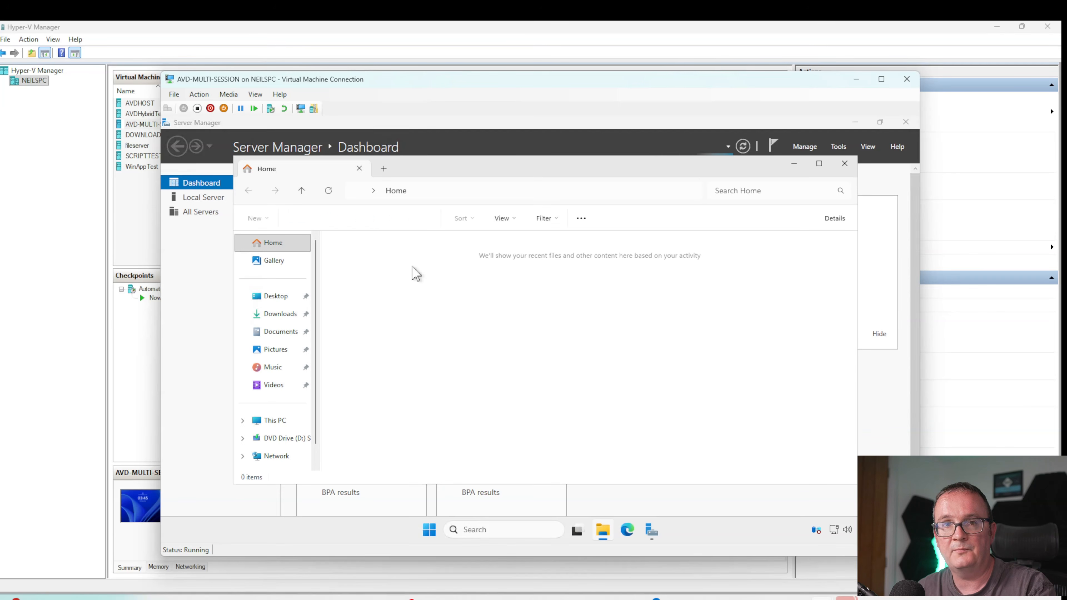
Browse to \fileserver, open the fslogix share and then the user's profile folder.
left_click(475, 192)
type("\\")
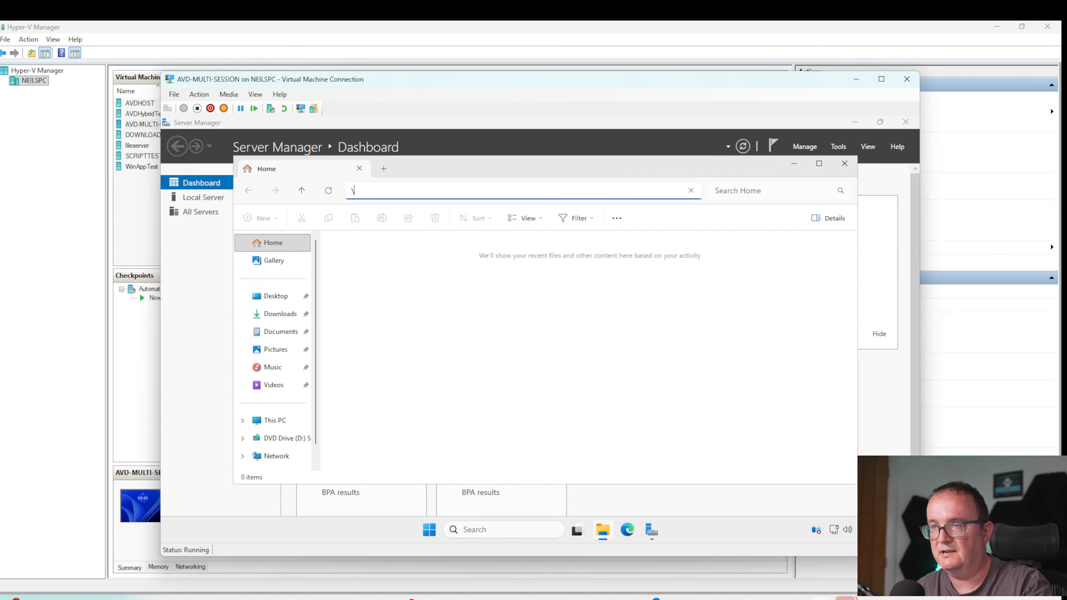
type("fileserver")
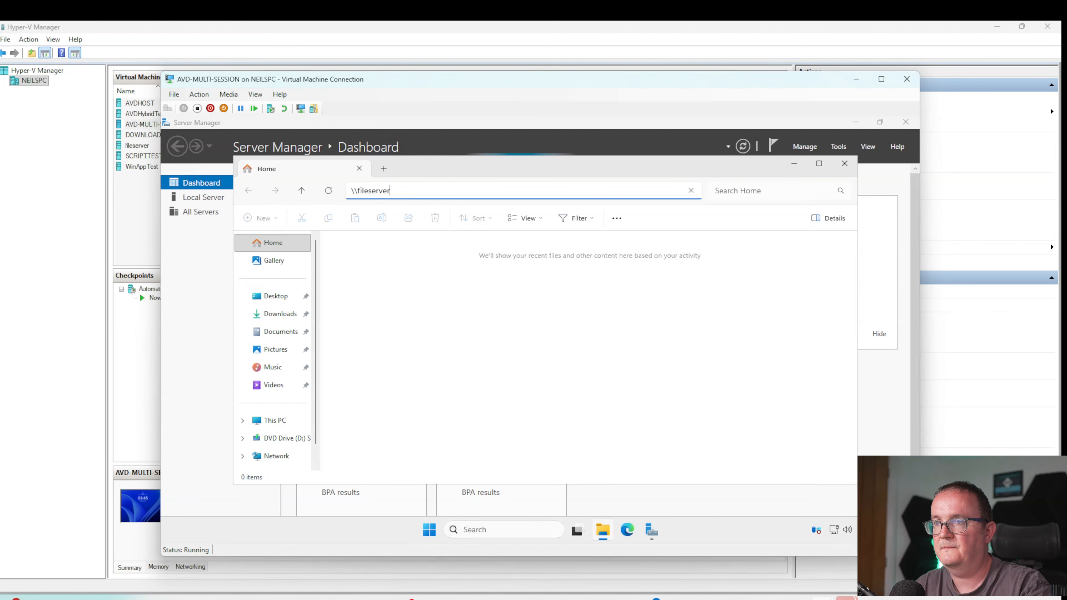
key("Return")
left_click(370, 256)
double_click(370, 255)
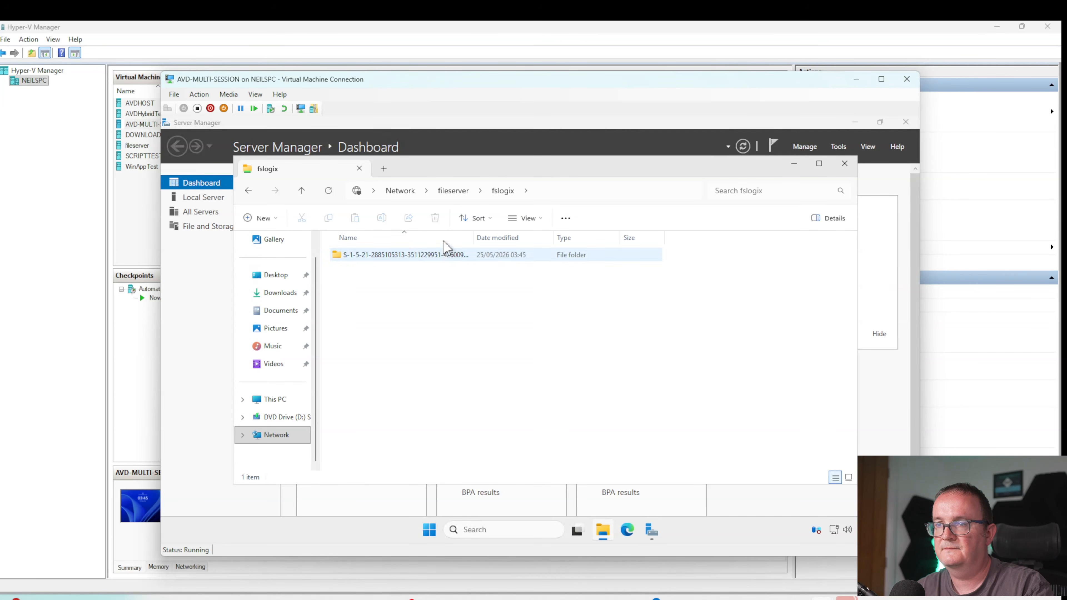
left_click(448, 255)
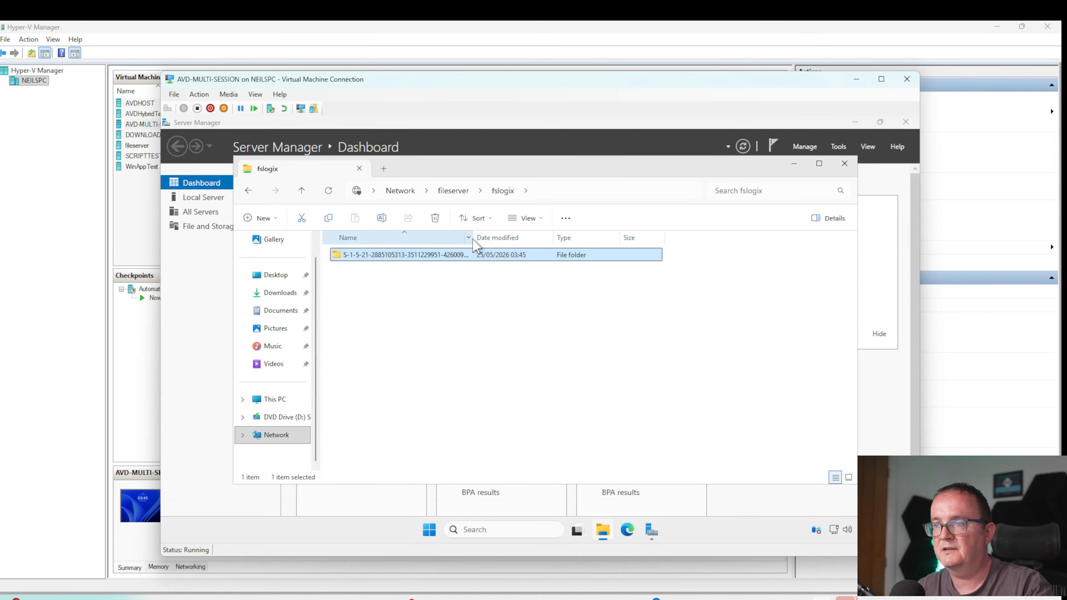
left_click_drag(473, 239, 562, 243)
double_click(416, 255)
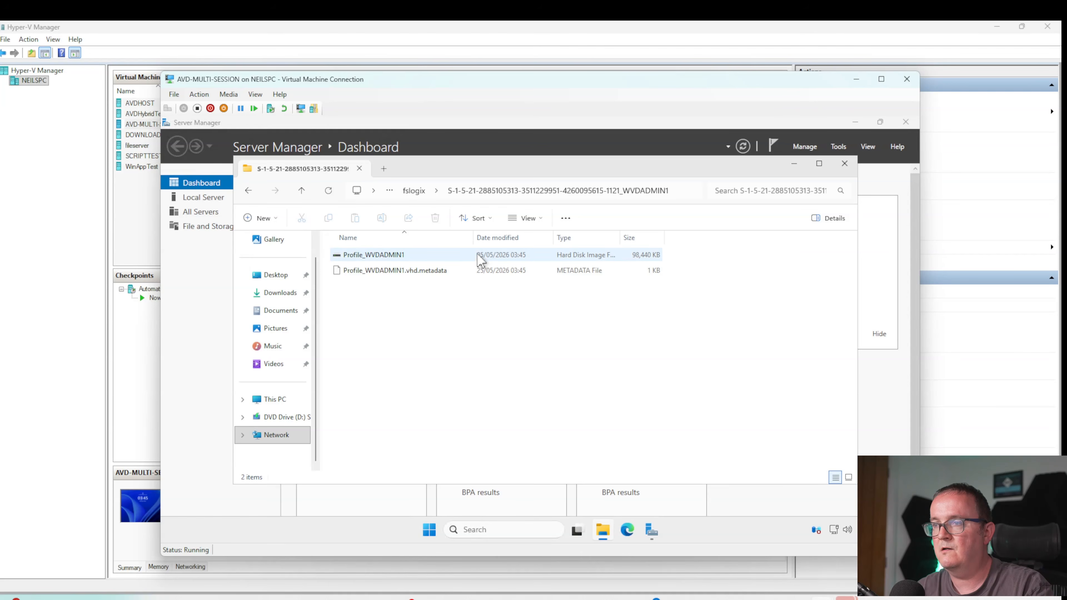
Check the user's profile VHD (98,440 KB) and its metadata file.
left_click(379, 258)
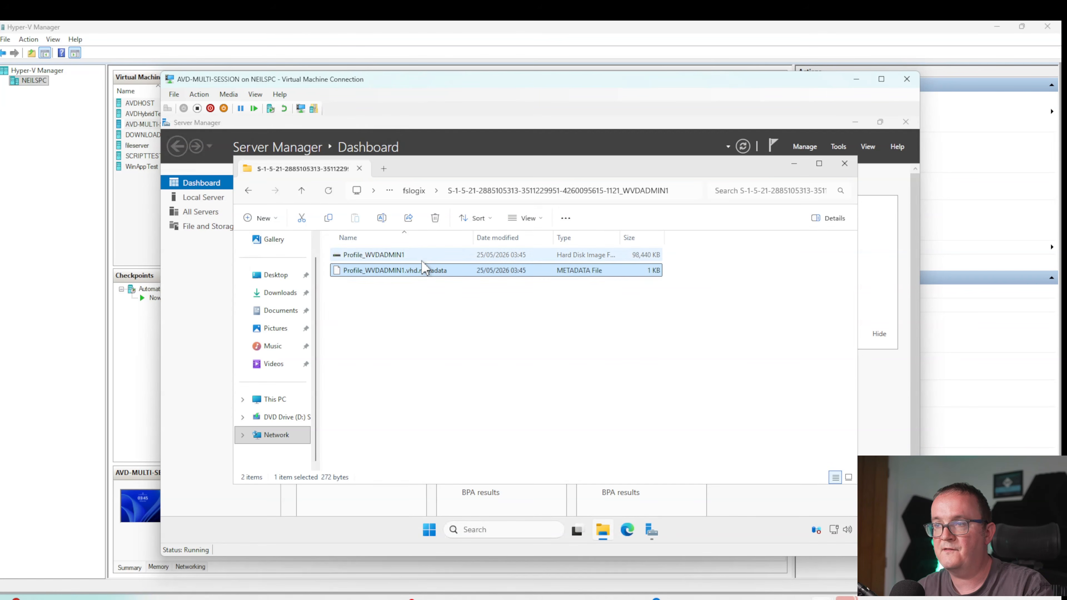
left_click(531, 266)
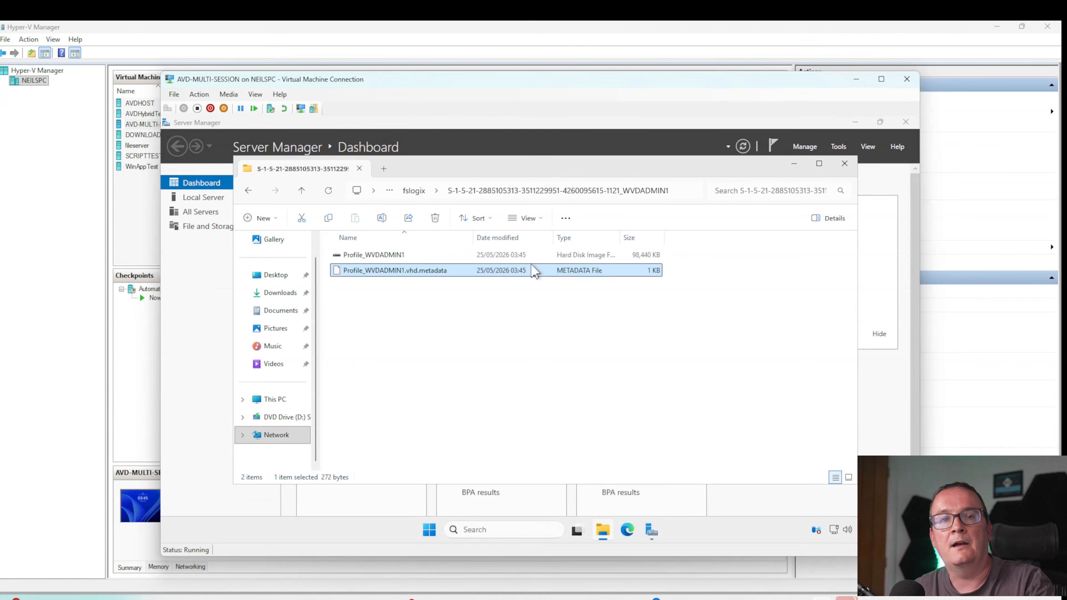
left_click(497, 352)
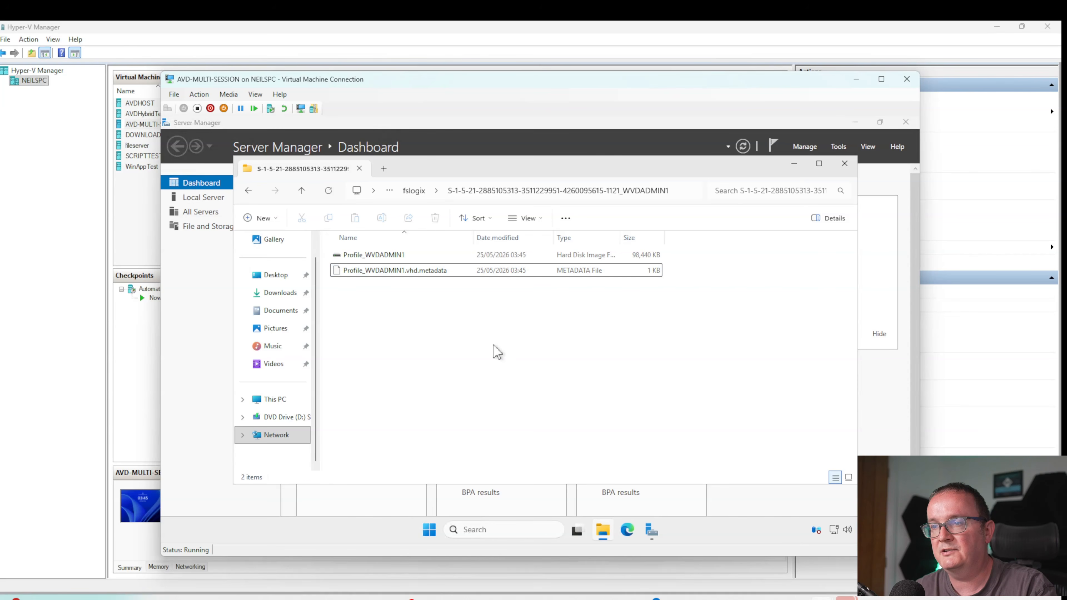
left_click(411, 255)
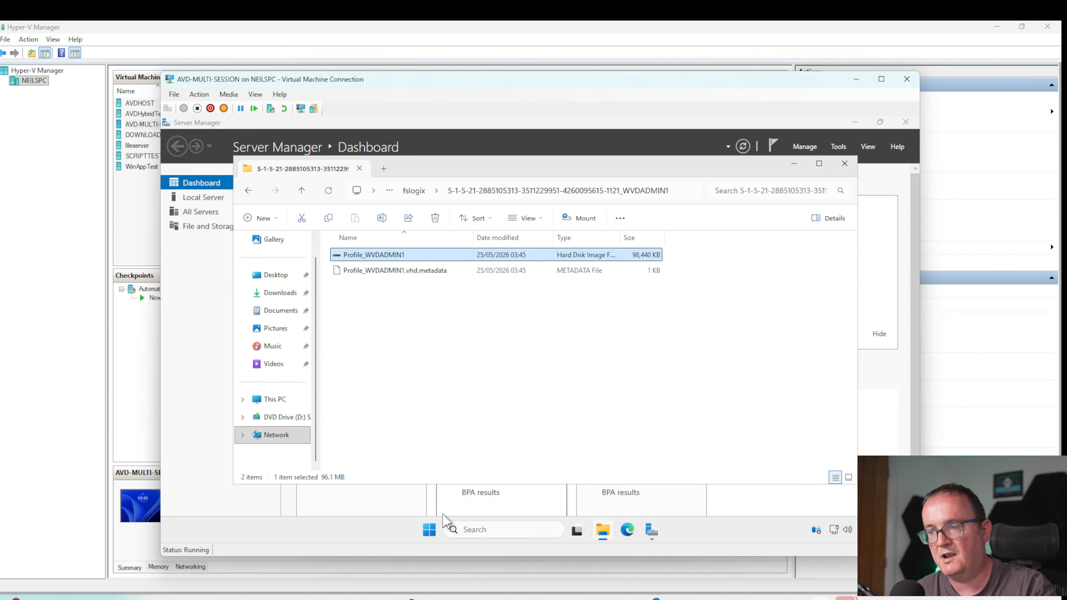
left_click(435, 529)
Launch Registry Editor via regedit search with administrator approval.
type("regedit")
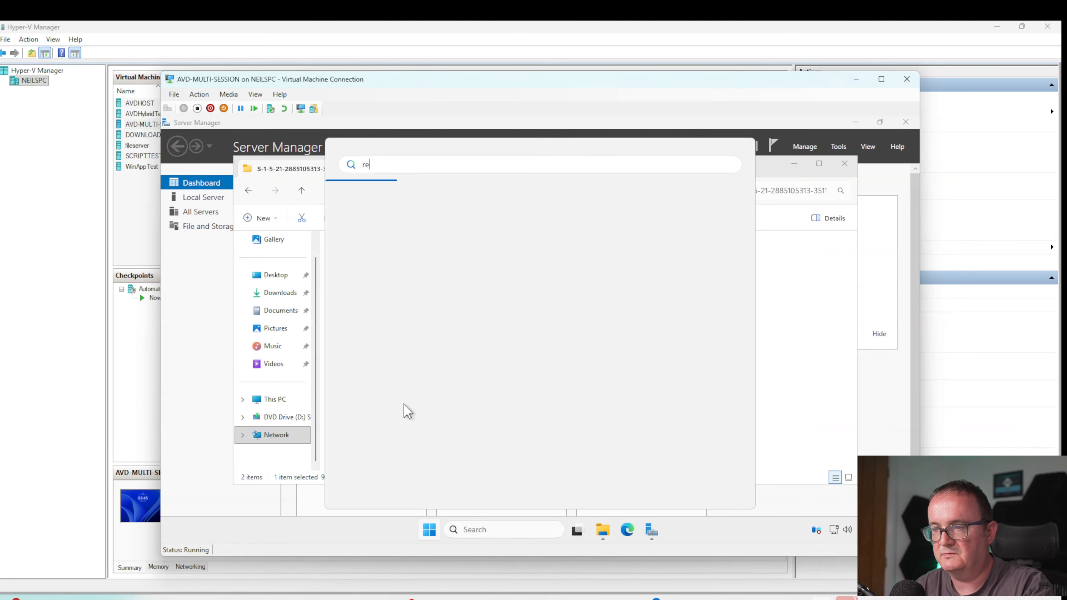
left_click(410, 247)
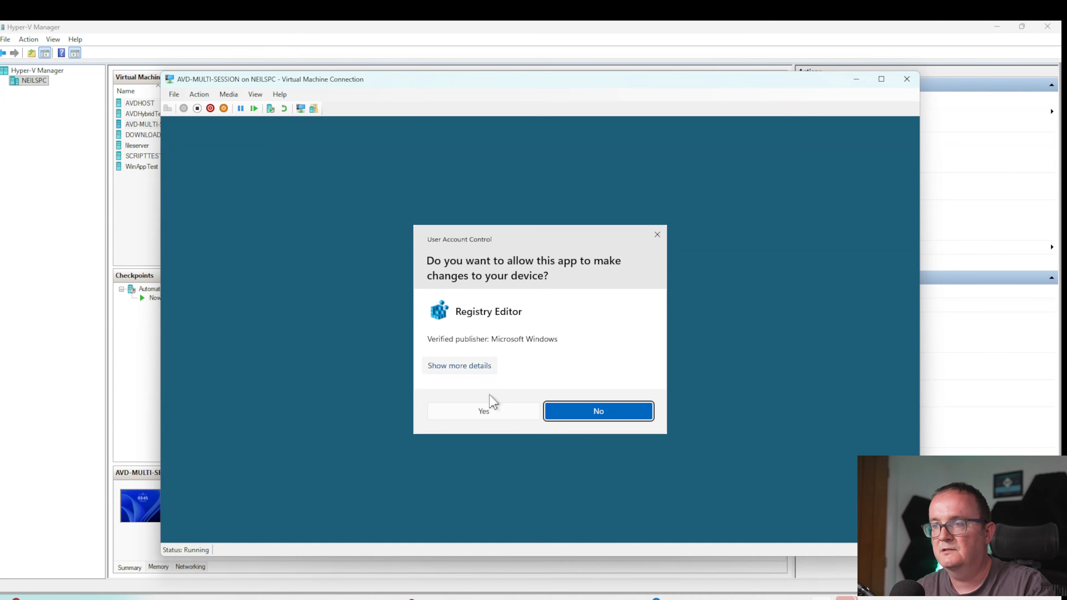
left_click(489, 411)
Expand HKEY_LOCAL_MACHINE\SOFTWARE\FSLogix\Profiles and inspect the VHDLocations value.
left_click(287, 236)
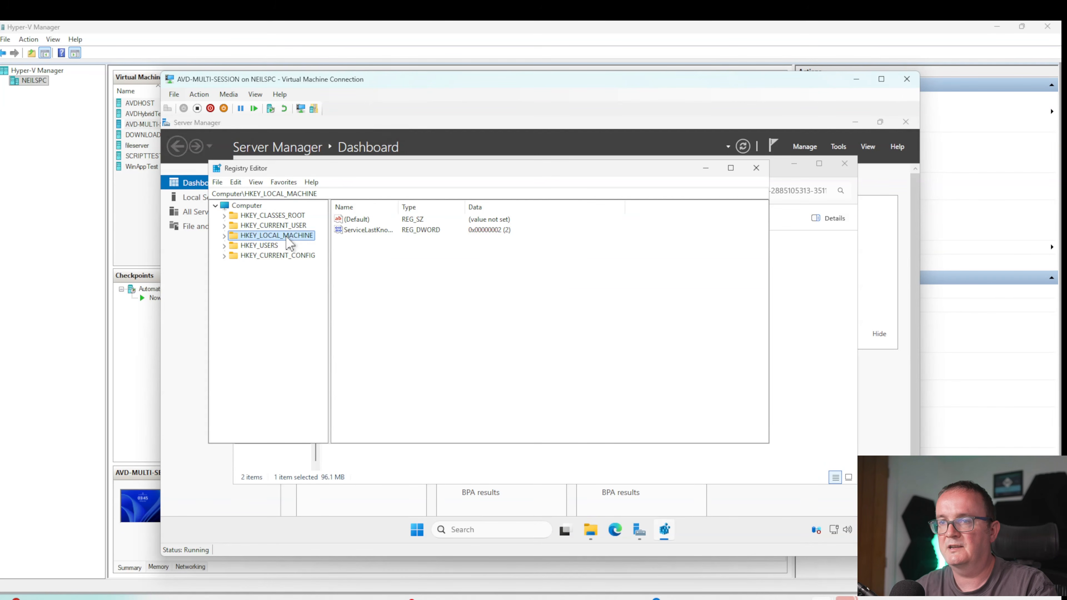
key("Right")
key("Down")
key("Down")
key("Down")
key("Down")
key("Down")
key("Down")
key("Right")
key("Down")
key("Down")
key("Down")
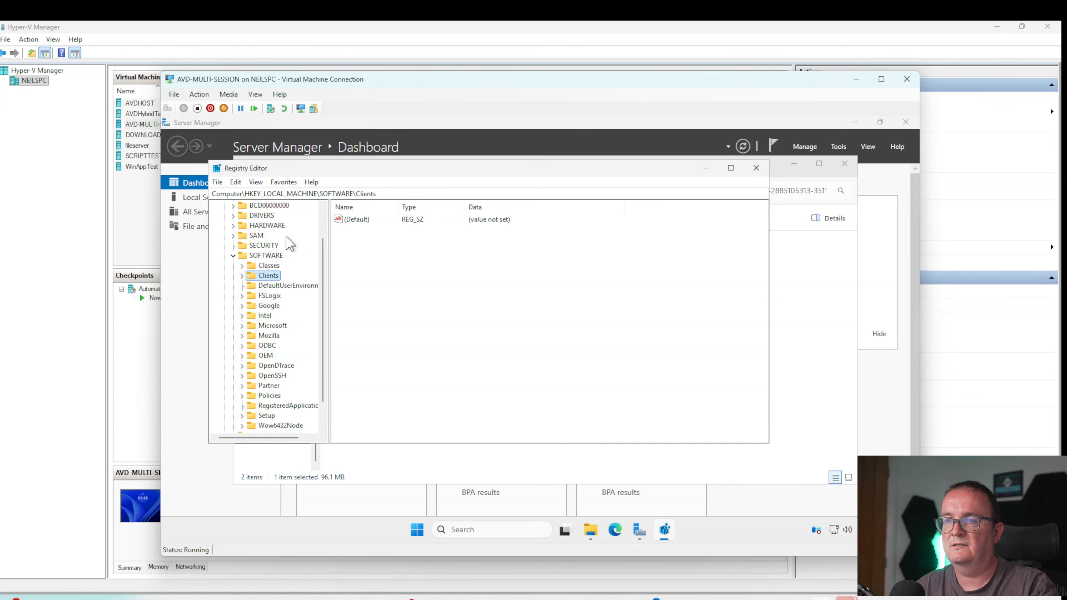
key("Right")
key("Down")
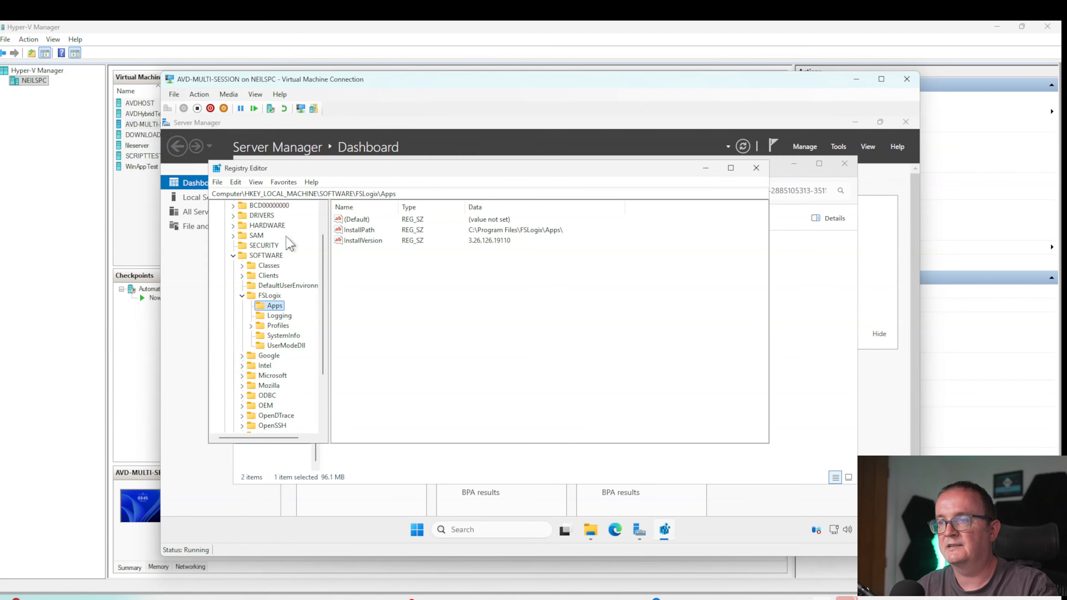
key("Down")
key("Down")
key("Right")
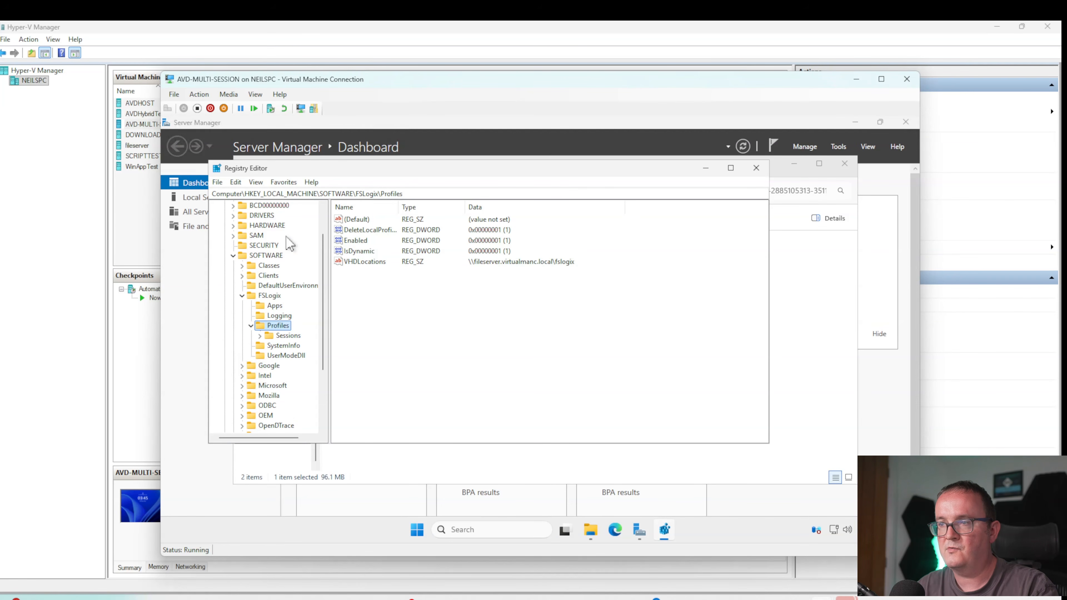
left_click(360, 265)
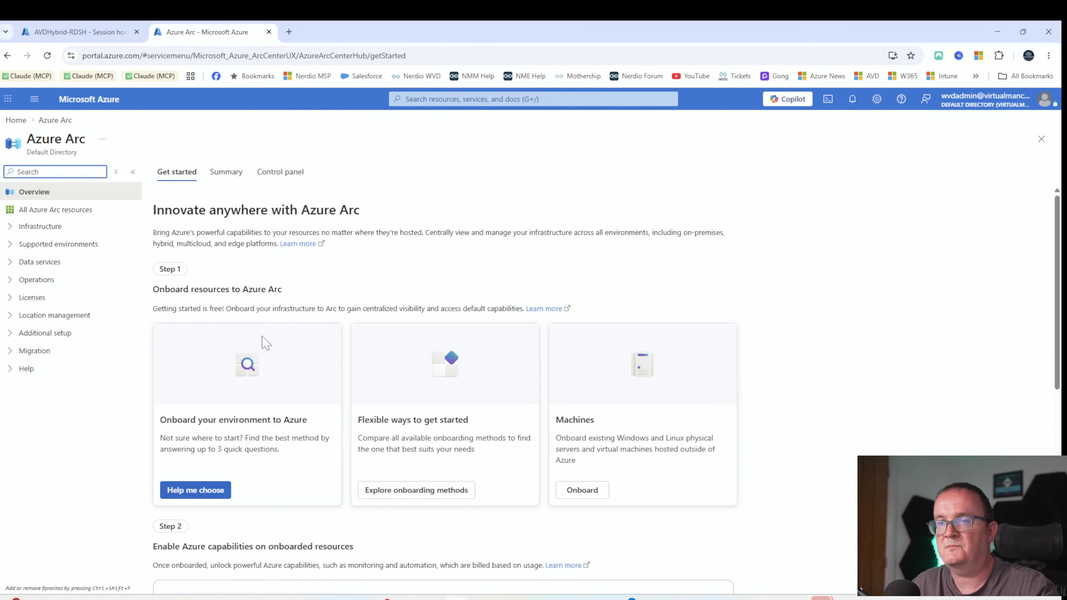
Start onboarding existing machines to Arc with resource group AVDHybrid and region UK South.
scroll(614, 452, "down", 1)
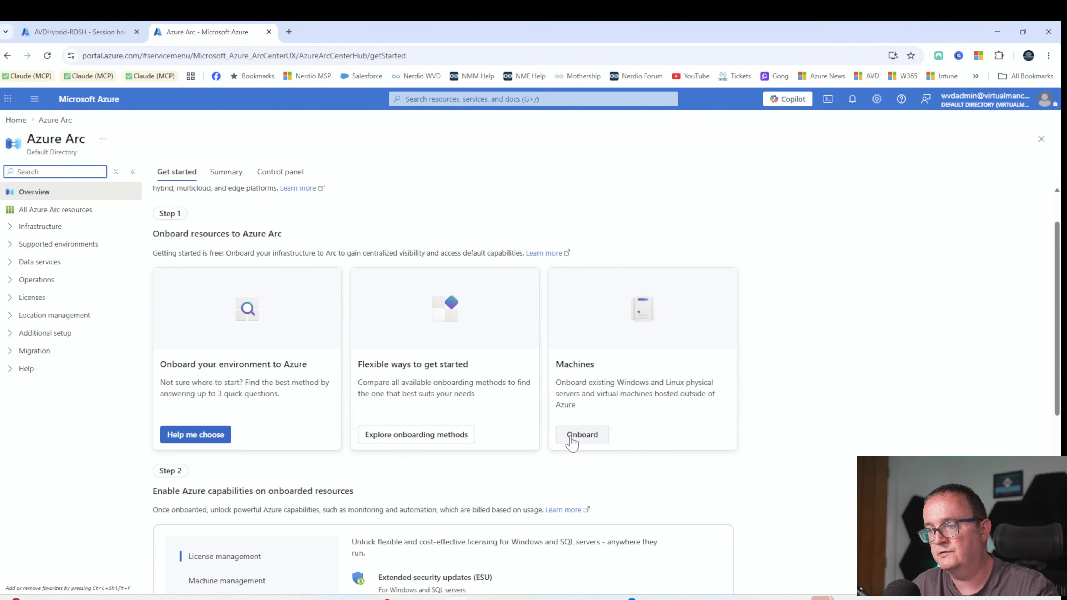
left_click(583, 436)
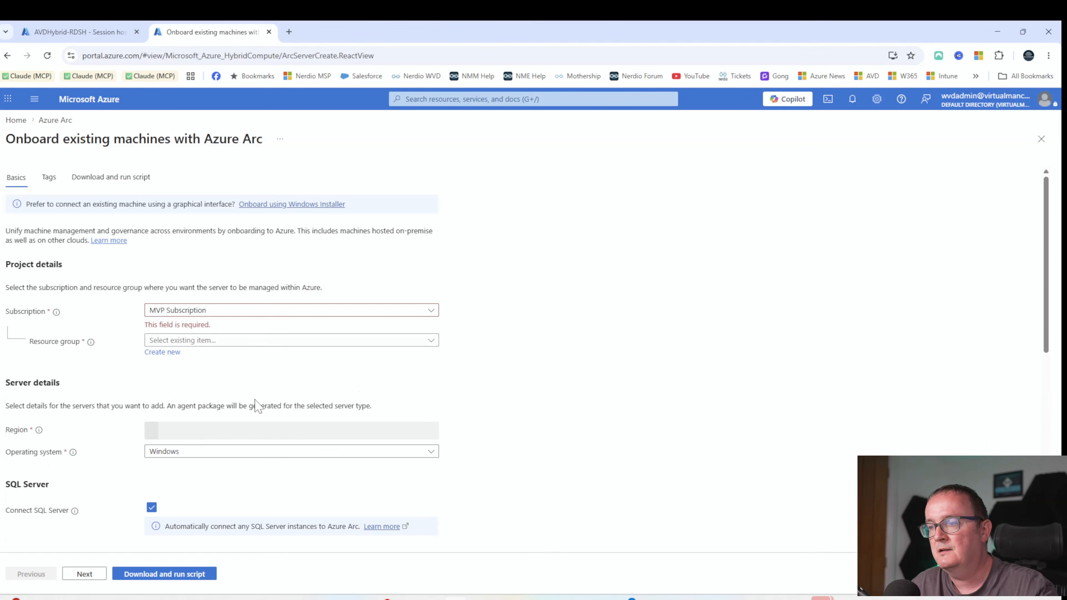
scroll(322, 306, "down", 1)
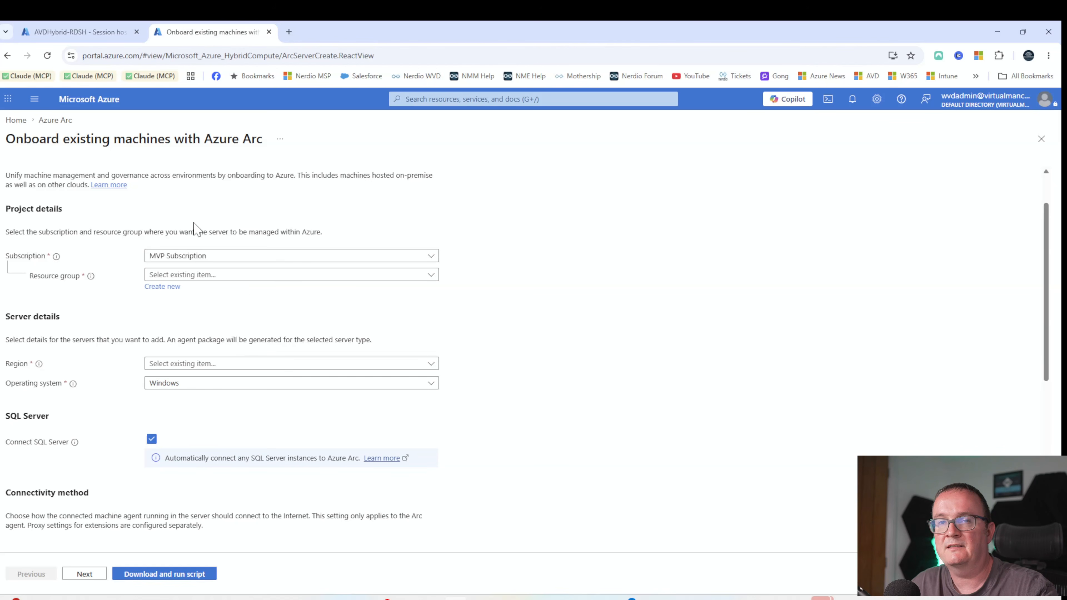
left_click(214, 276)
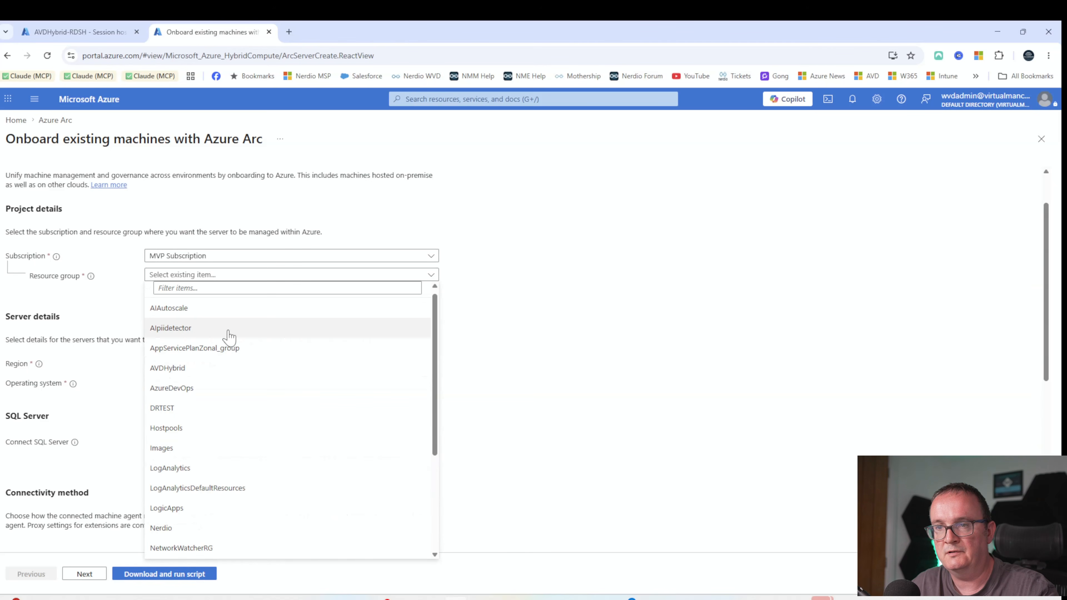
left_click(198, 374)
scroll(236, 306, "down", 1)
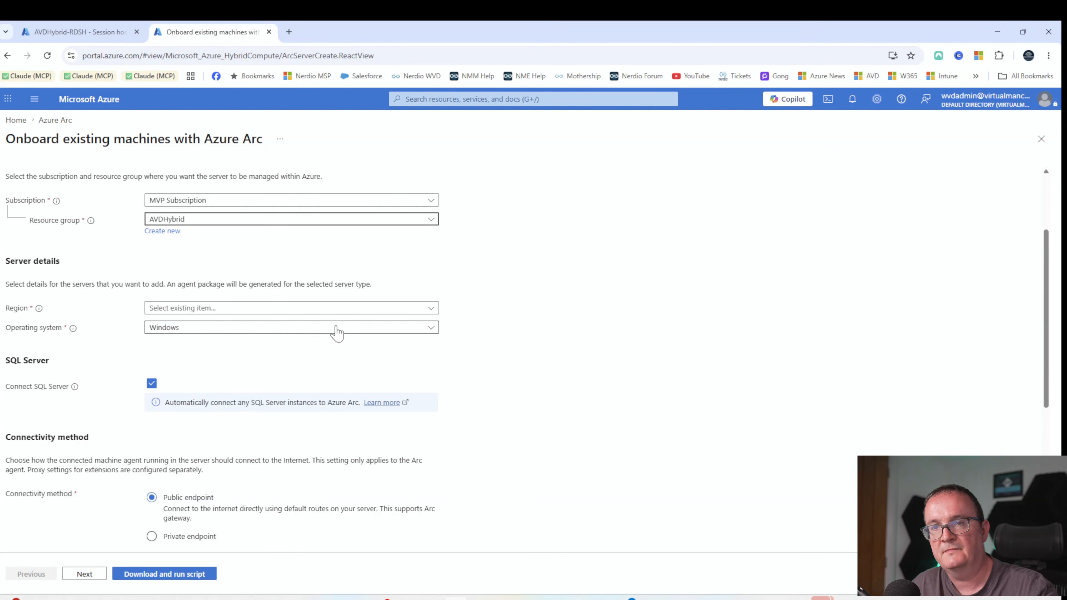
left_click(245, 310)
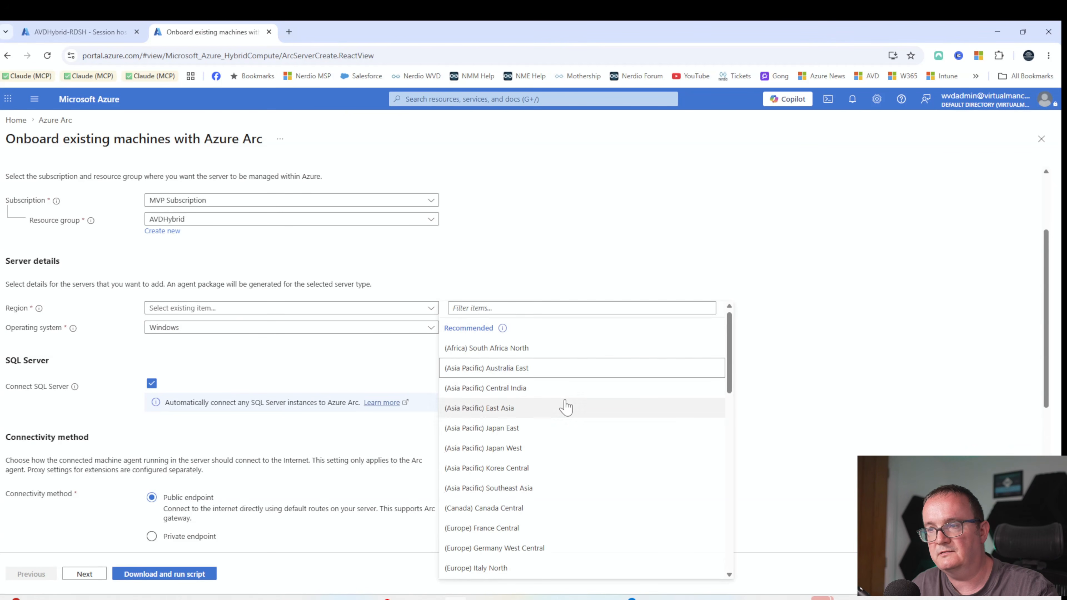
scroll(565, 406, "down", 10)
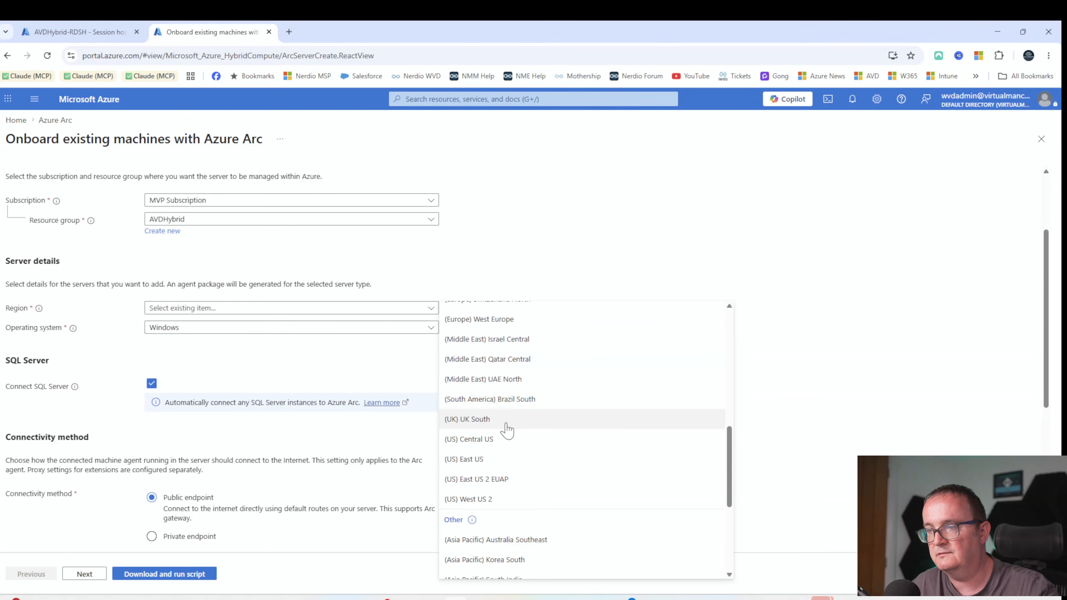
left_click(504, 422)
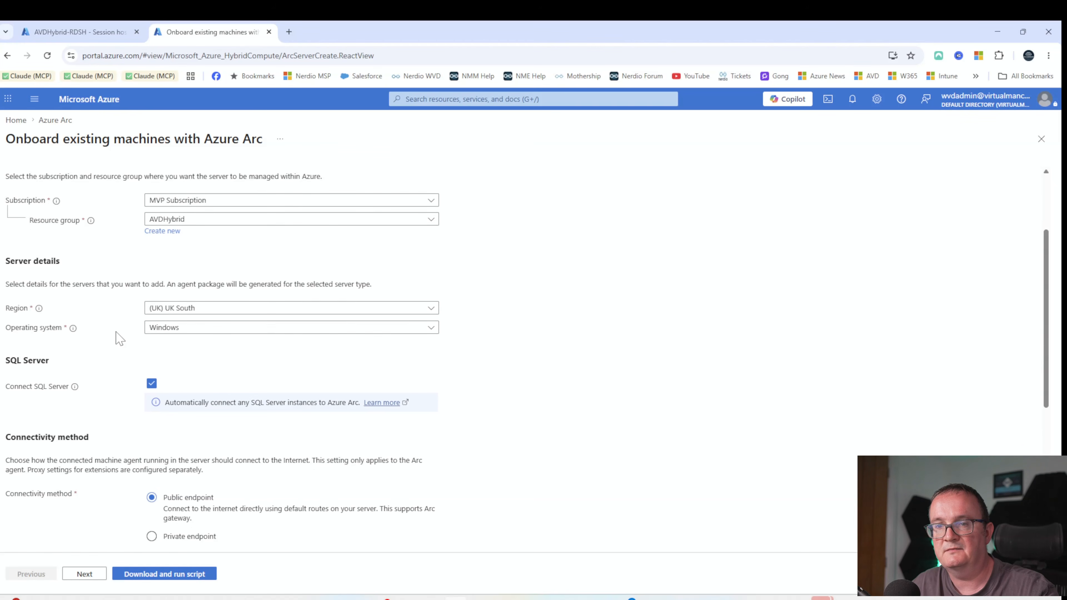
Turn off the SQL Server connection and generate the onboarding script.
scroll(116, 337, "down", 1)
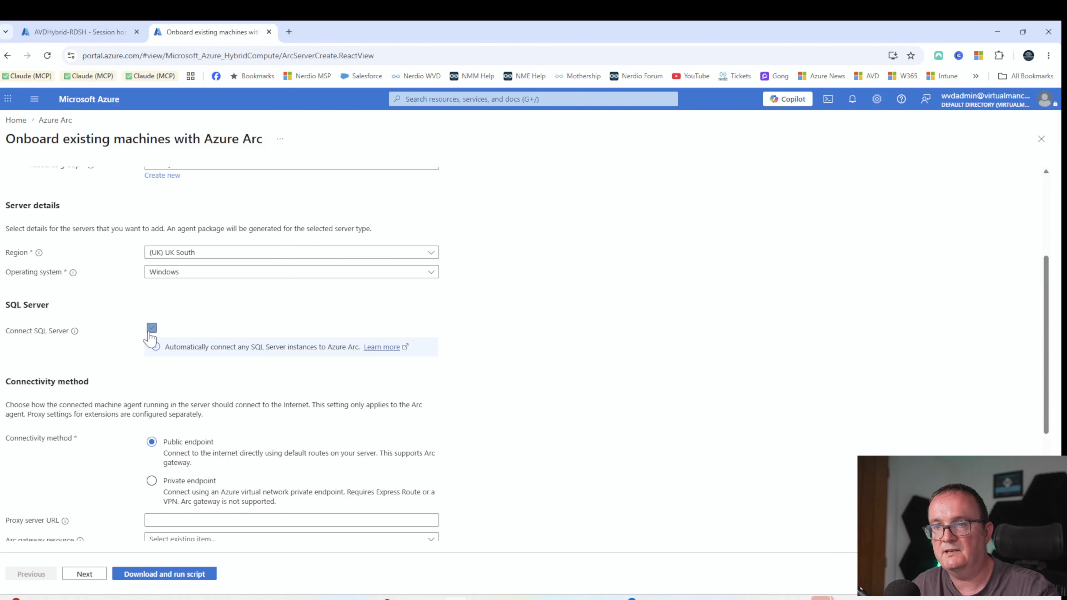
left_click(151, 328)
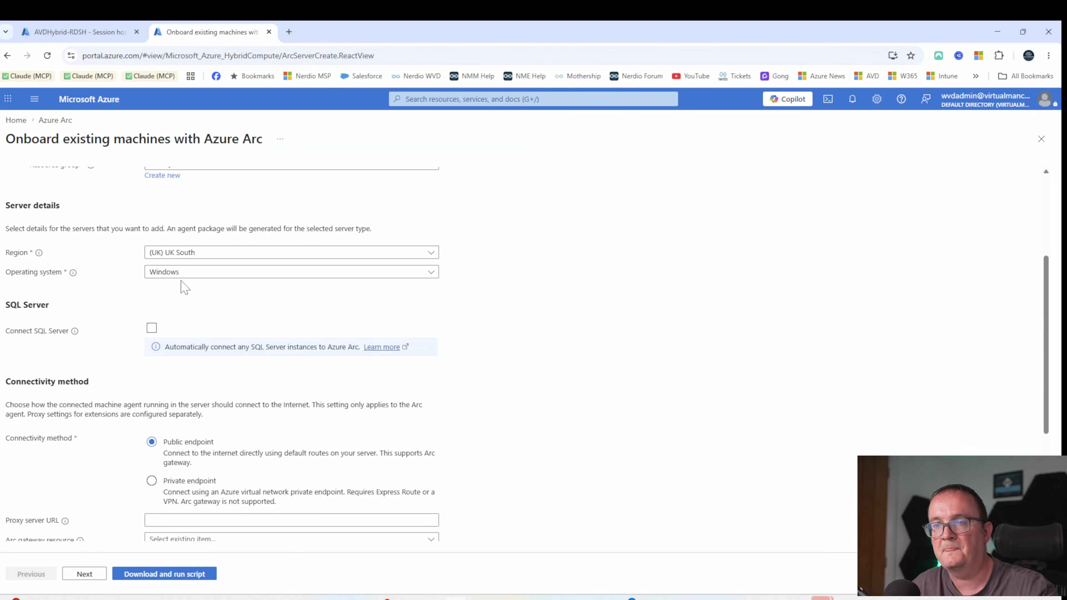
scroll(185, 288, "down", 2)
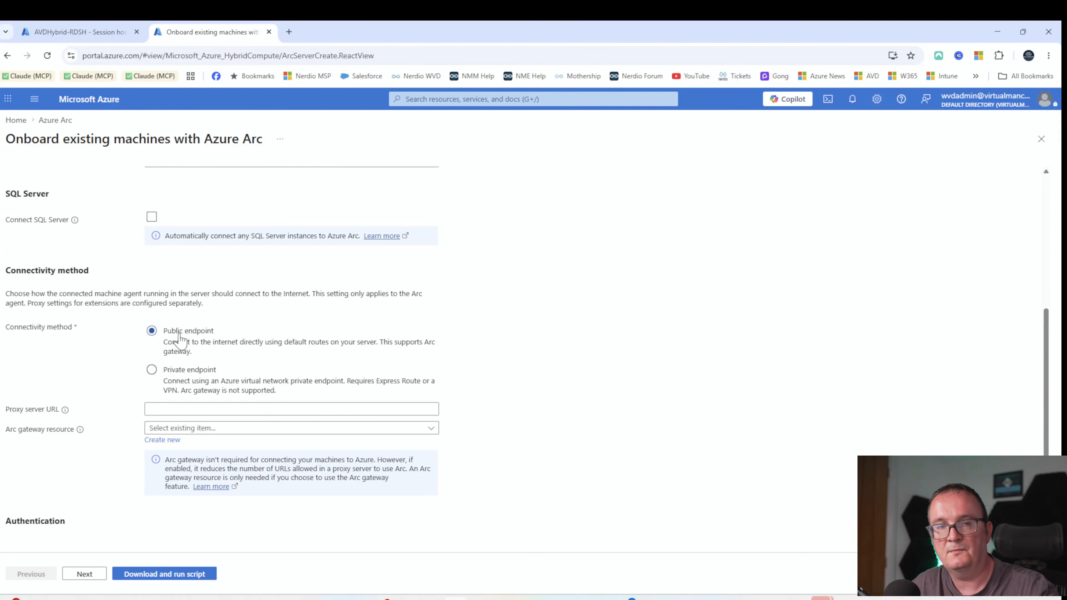
scroll(179, 336, "down", 1)
scroll(126, 311, "down", 1)
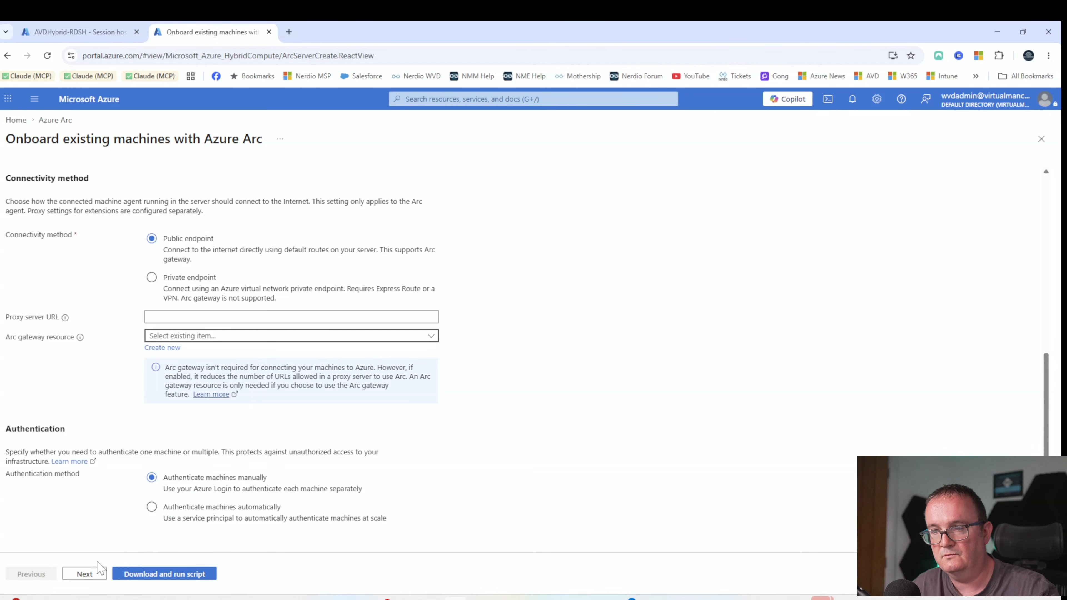
left_click(155, 574)
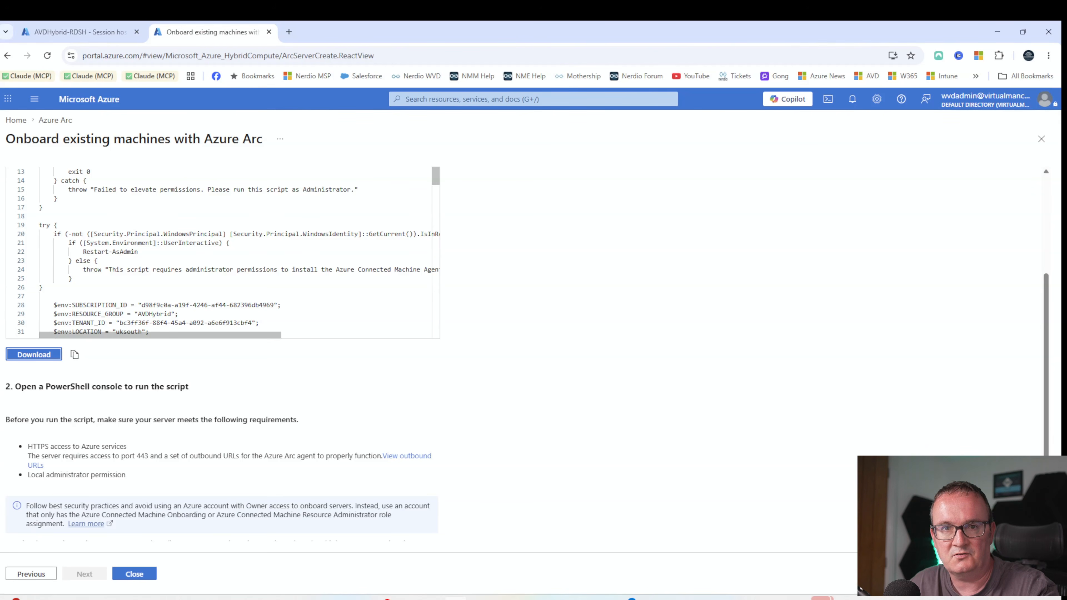
Copy the Arc onboarding PowerShell script and switch to the AVD-MULTI-SESSION VM.
scroll(227, 253, "down", 4)
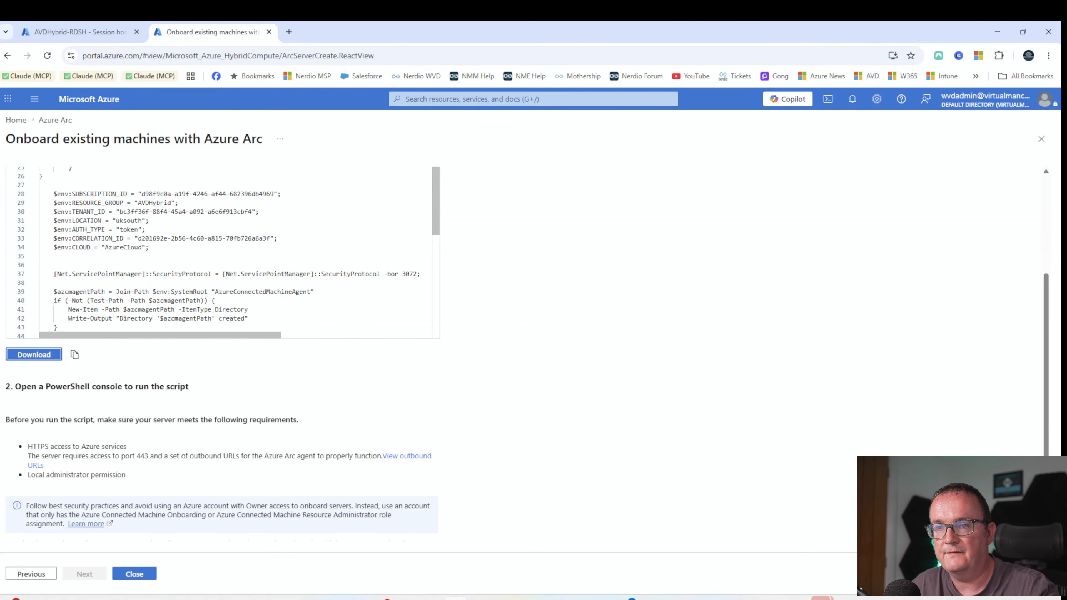
left_click(74, 355)
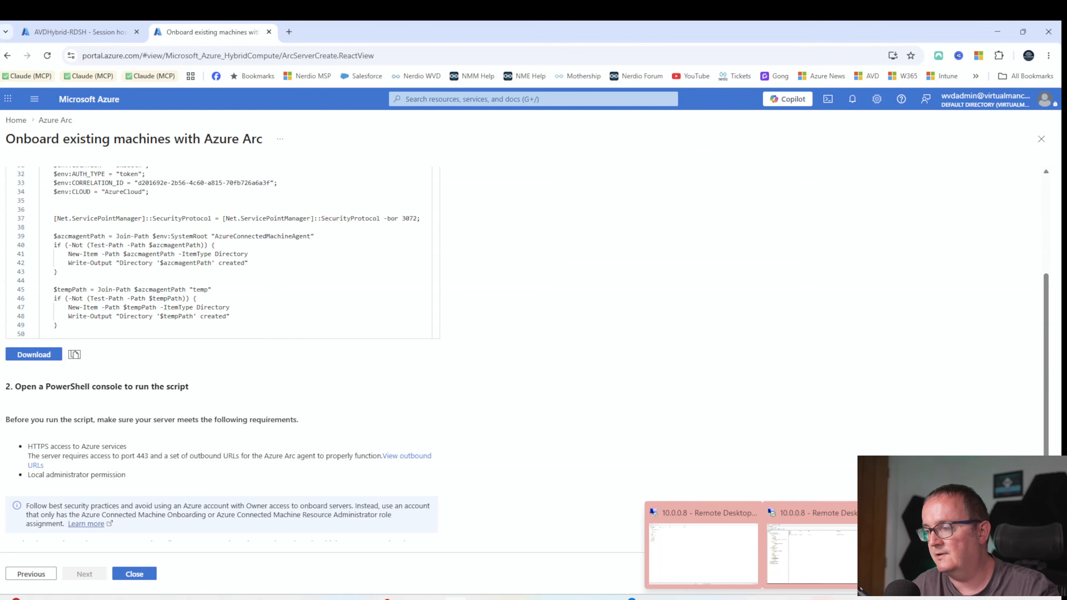
mouse_move(792, 598)
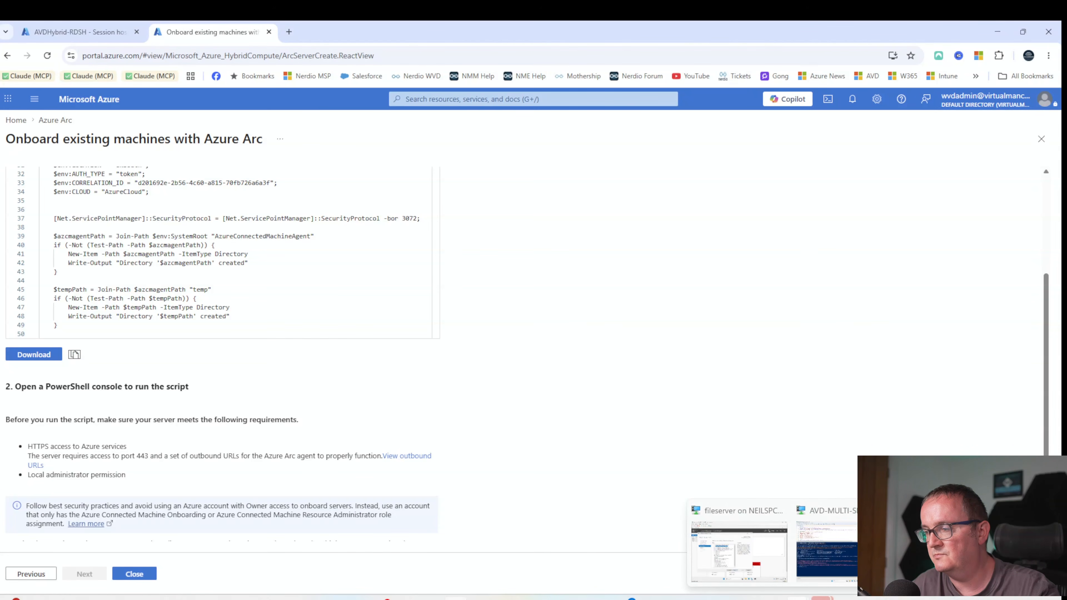
left_click(824, 555)
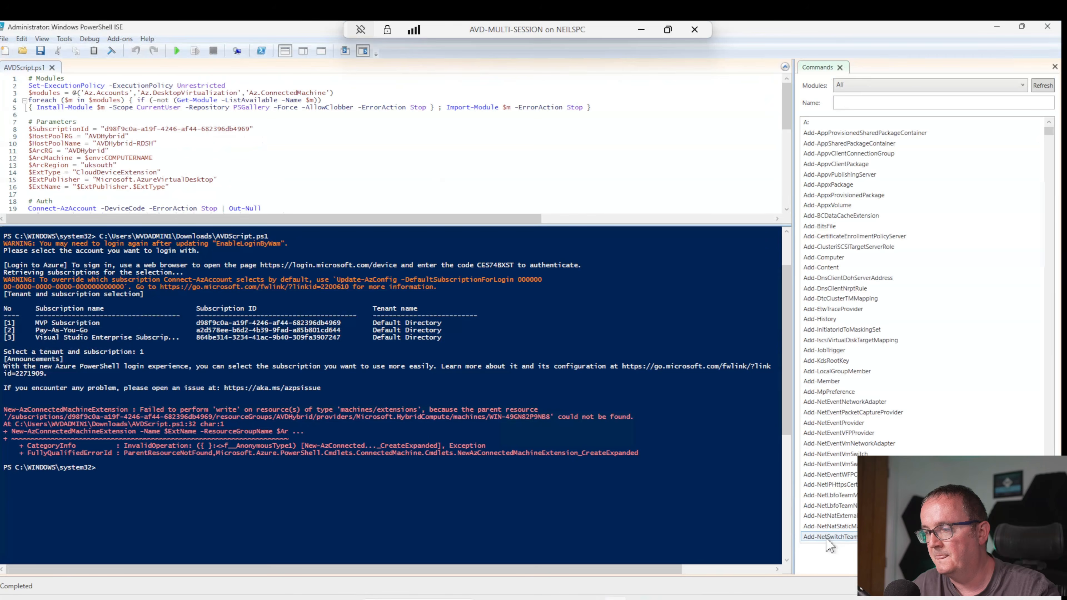
left_click(4, 39)
Paste the Arc onboarding script into a new PowerShell ISE tab and run it.
left_click(9, 51)
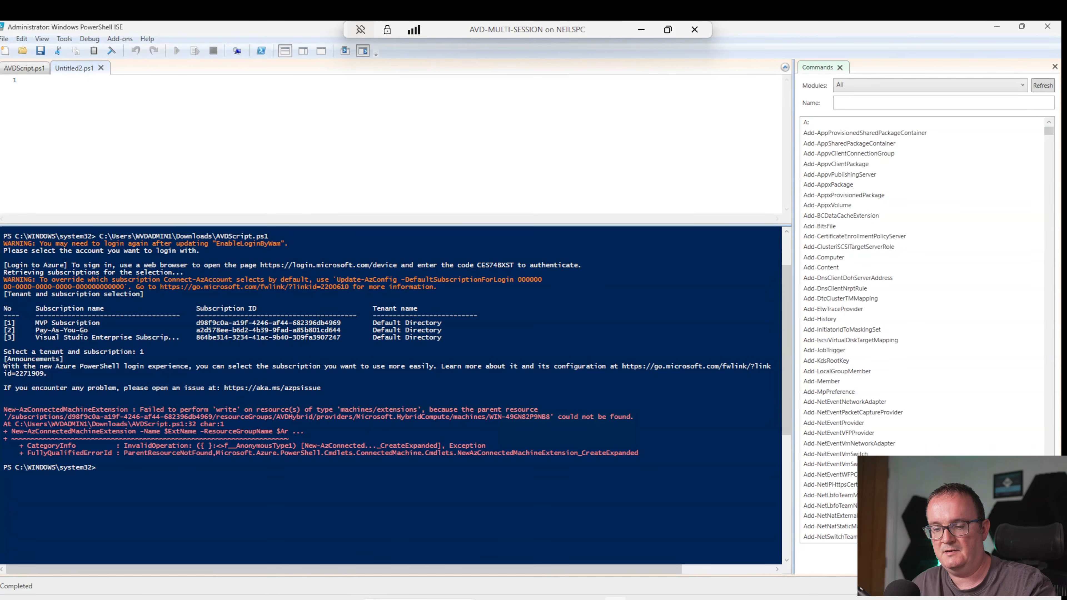
key("ctrl+v")
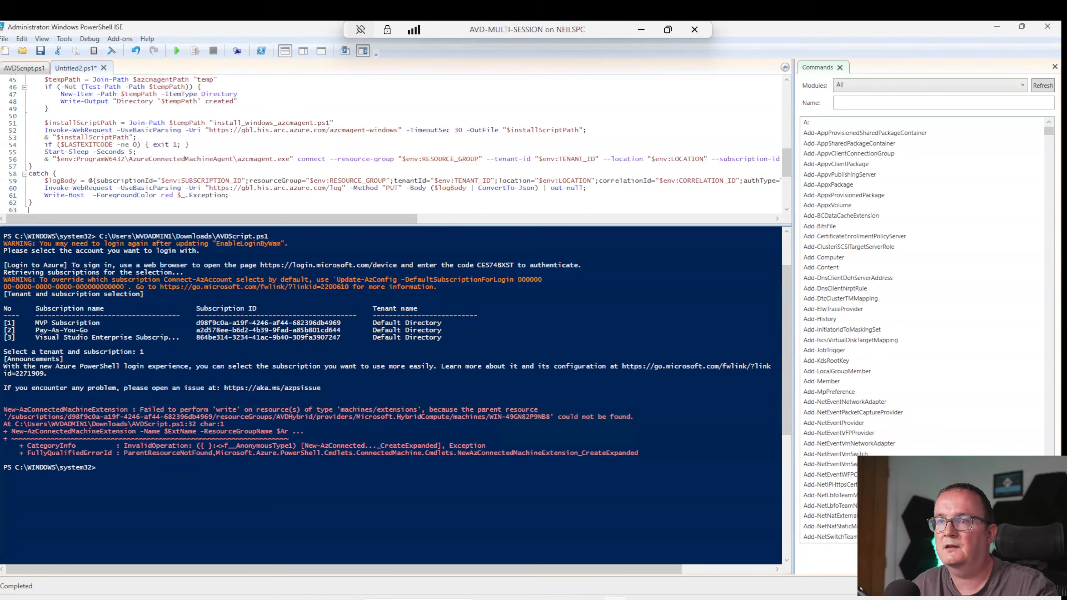
scroll(399, 144, "up", 15)
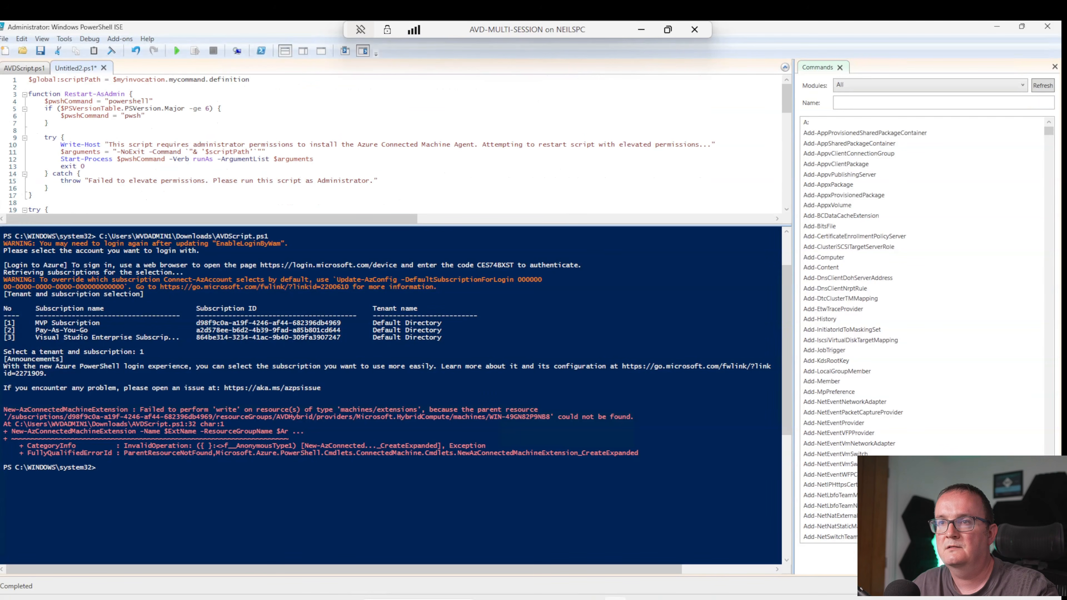
left_click(176, 50)
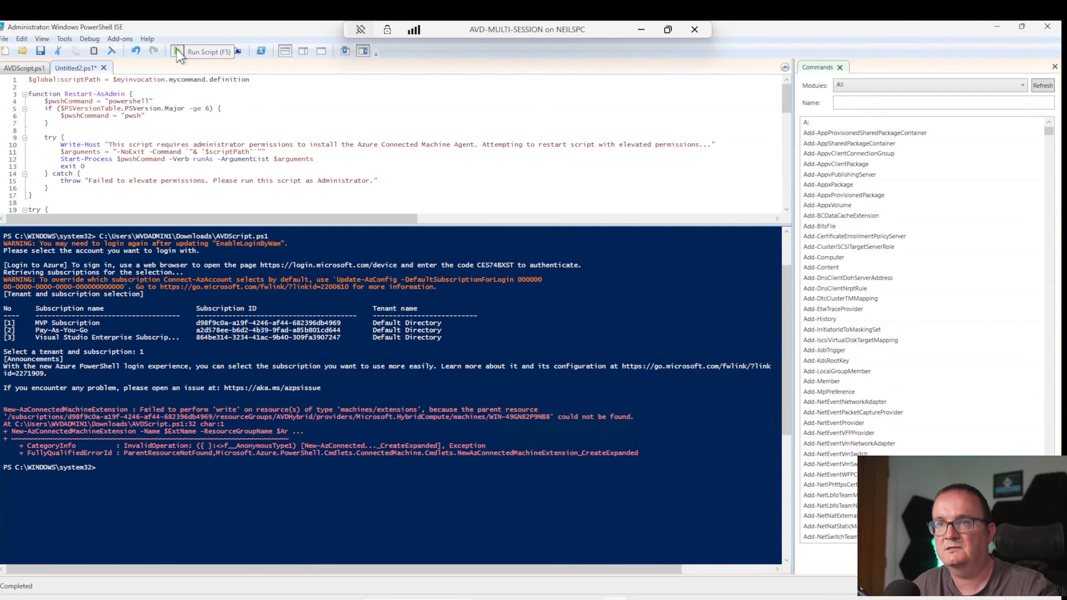
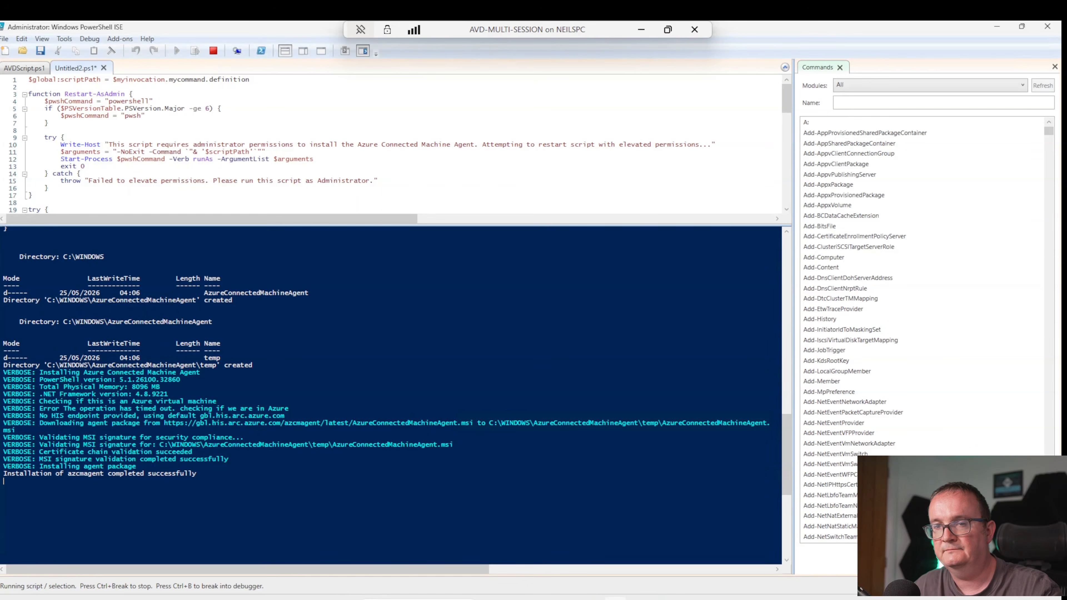
Sign in to Azure with the admin account so Arc onboarding completes, then bring up AVDScript.ps1.
type("wvda")
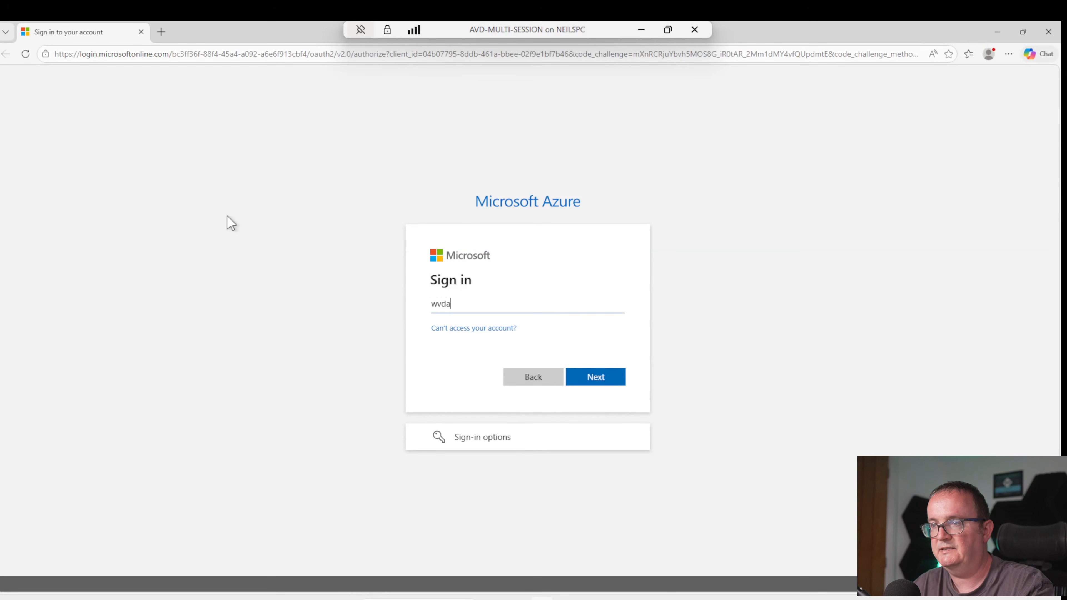
type("dmin@")
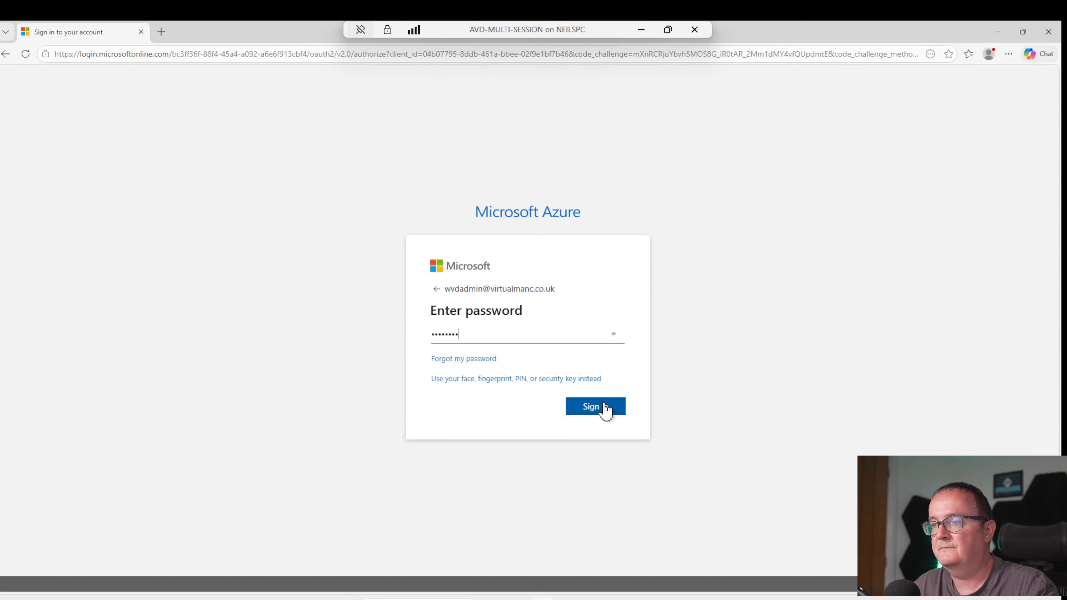
left_click(604, 405)
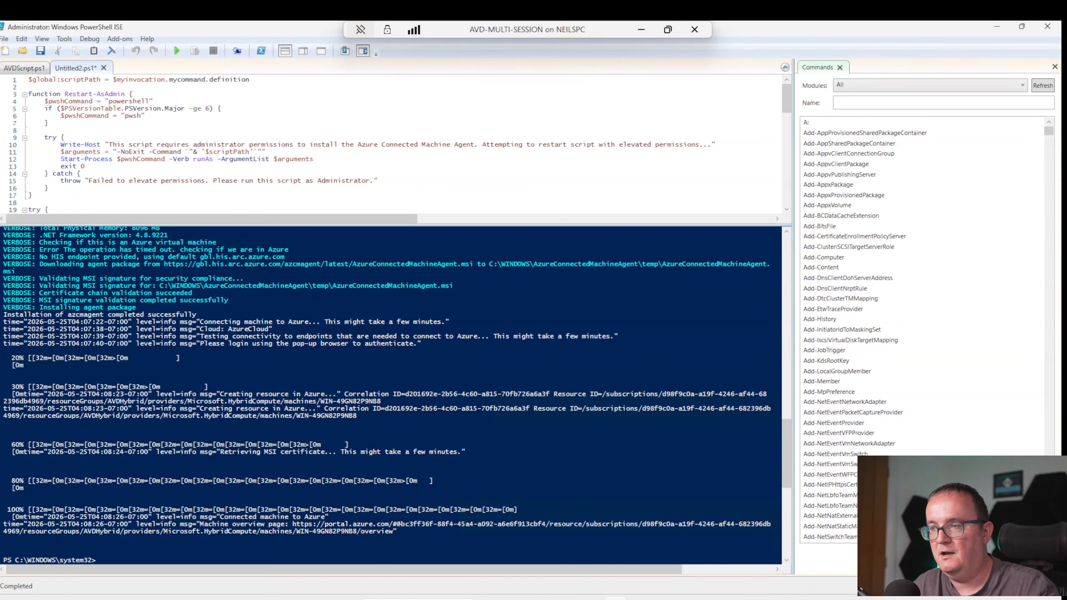
left_click(25, 68)
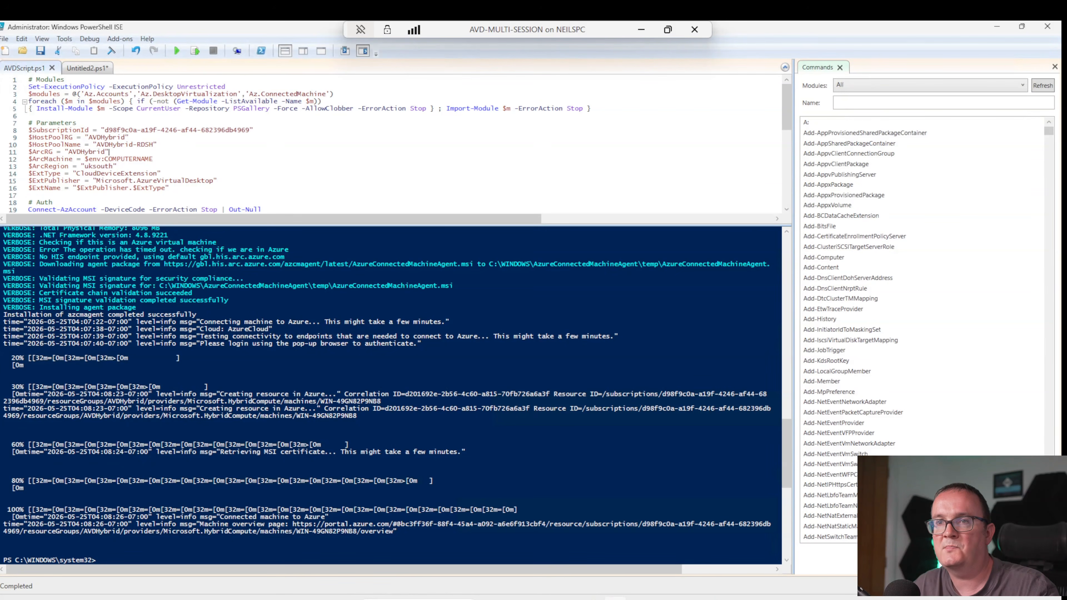
Run AVDScript.ps1 and pick subscription 1, the MVP Subscription, for host-pool registration.
left_click(178, 49)
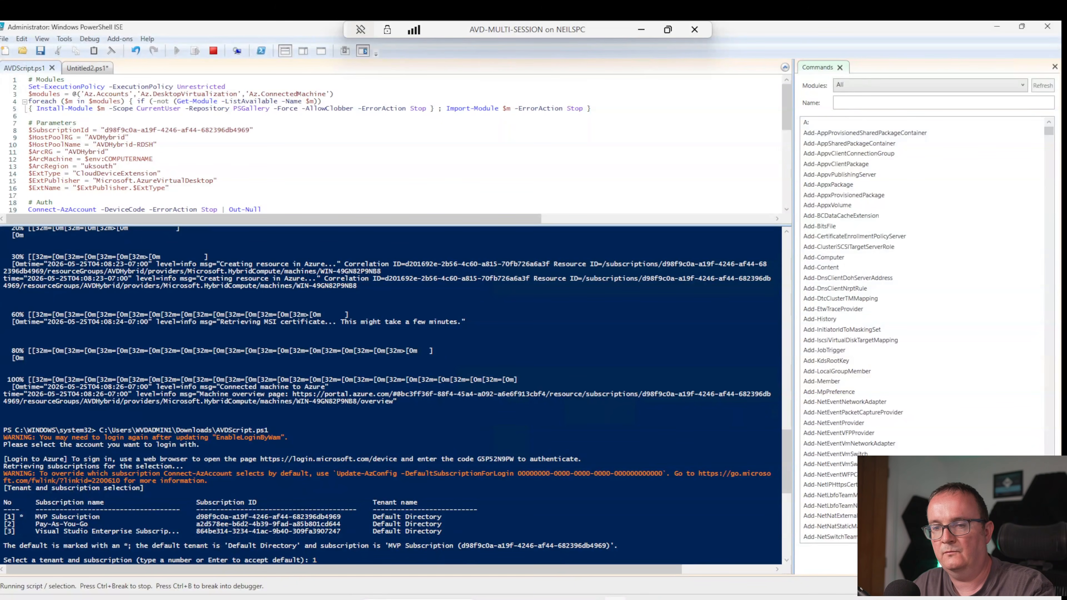
key("Return")
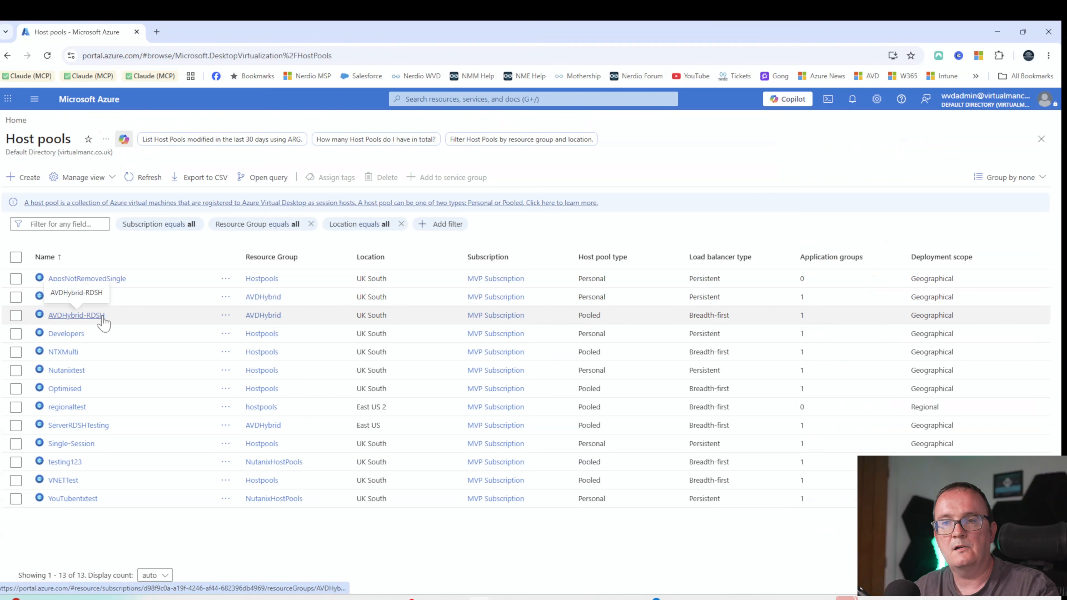
Open AVDHybrid-RDSH's session hosts from the Total machines tile and refresh the list.
left_click(101, 316)
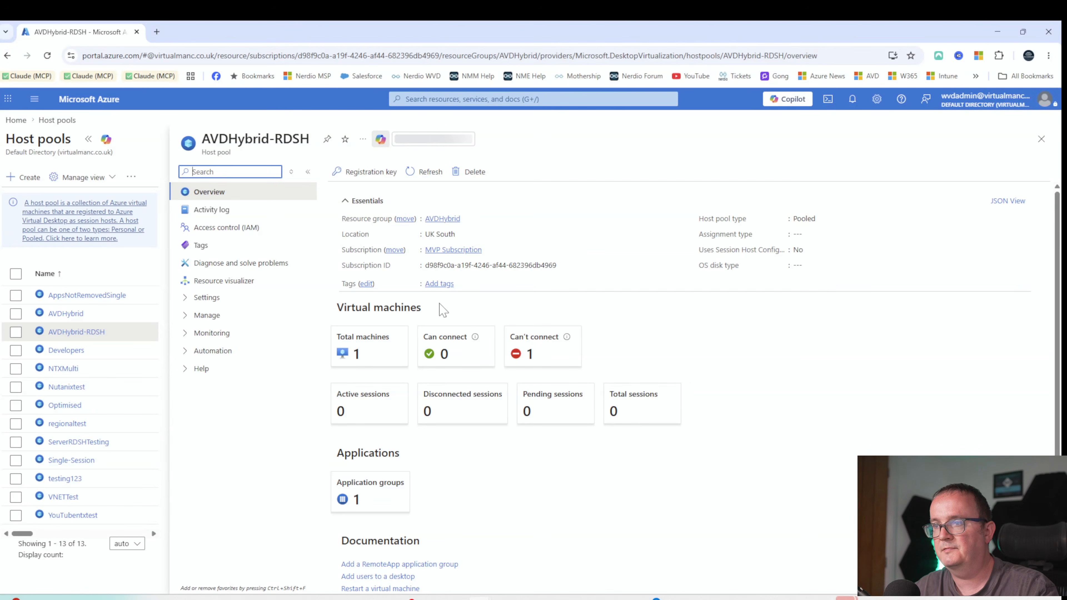
left_click(372, 338)
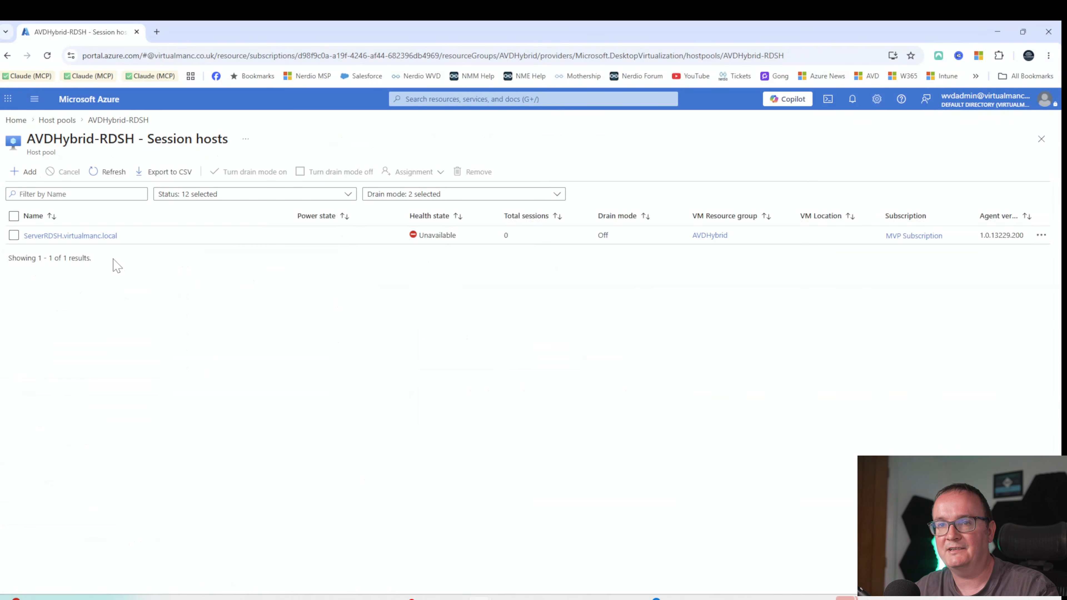
left_click(100, 180)
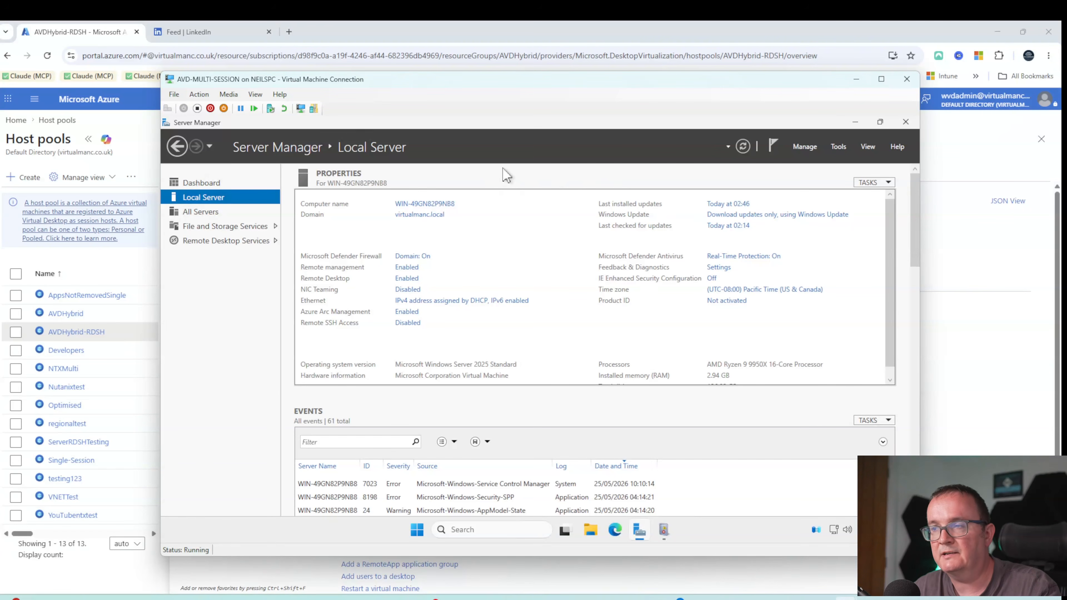
Show the Windows Logs > Application log in Event Viewer.
left_click(664, 530)
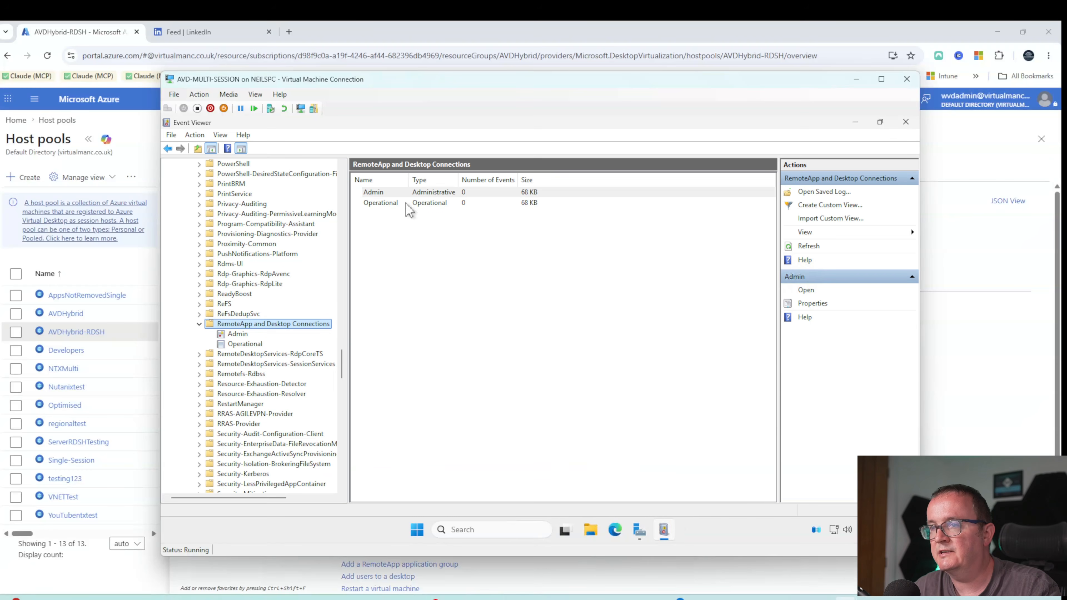
scroll(293, 206, "up", 4)
left_click_drag(348, 177, 341, 181)
scroll(252, 253, "up", 20)
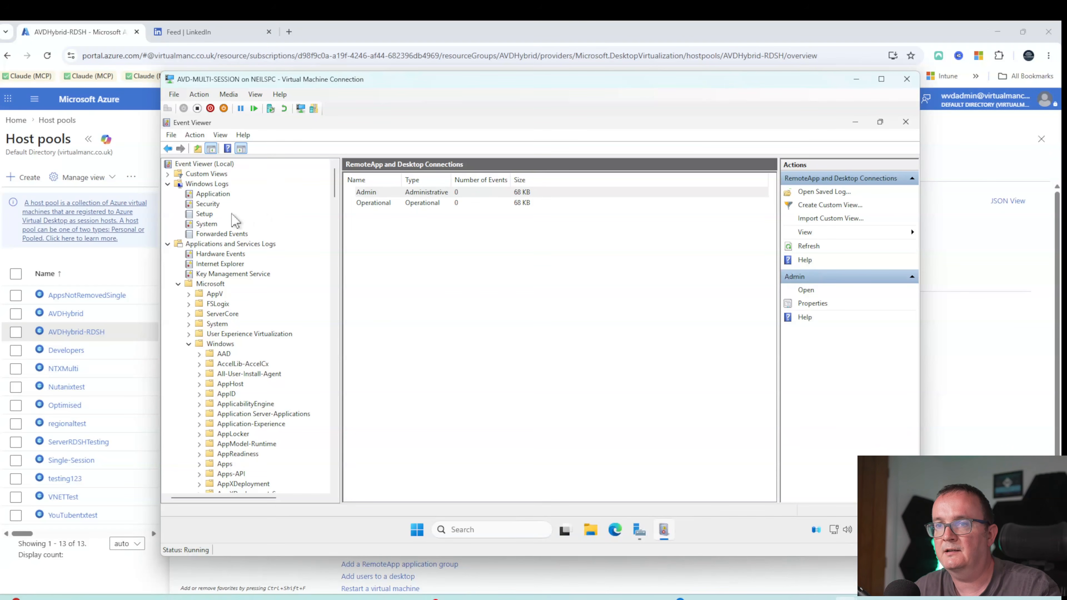
left_click(222, 194)
Review the WVD-Agent 3019 and RDAgentBootLoader events, including 3389, then return to the session host list.
left_click(562, 204)
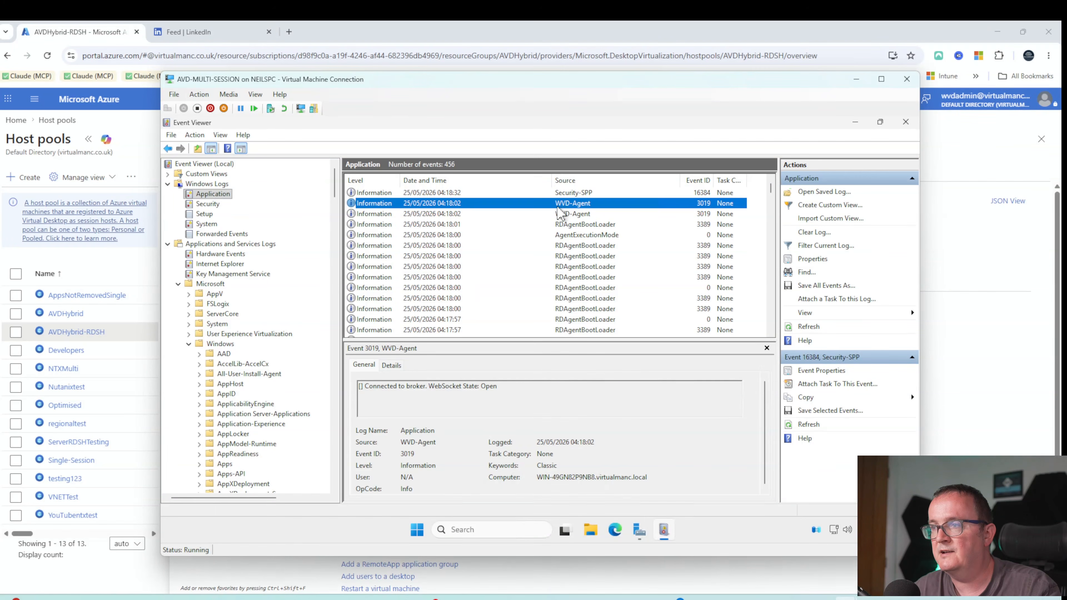
left_click(614, 213)
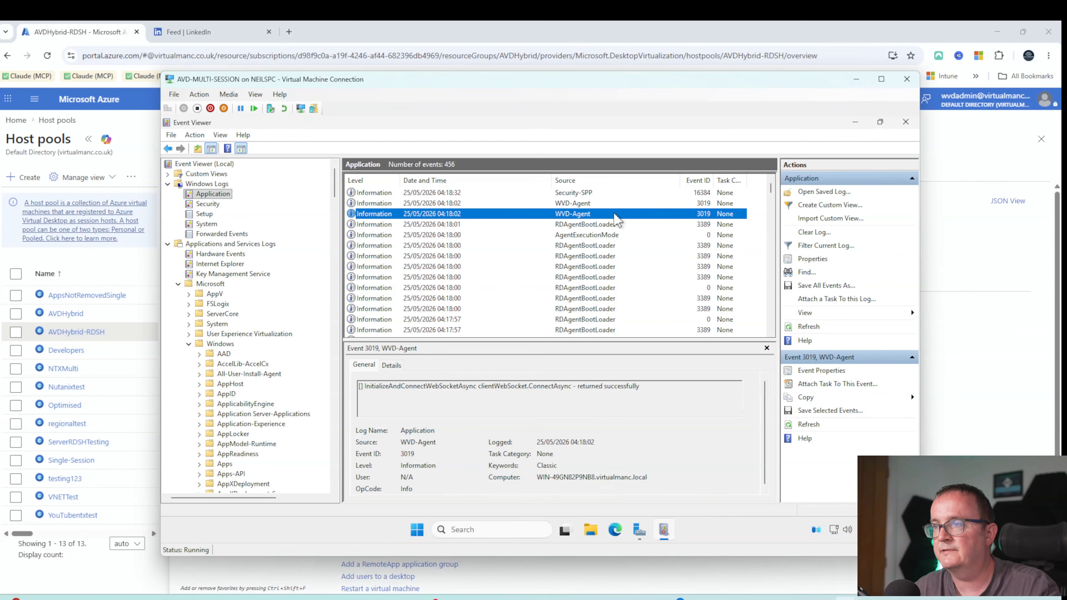
left_click(554, 207)
left_click(570, 245)
left_click(569, 257)
left_click(567, 289)
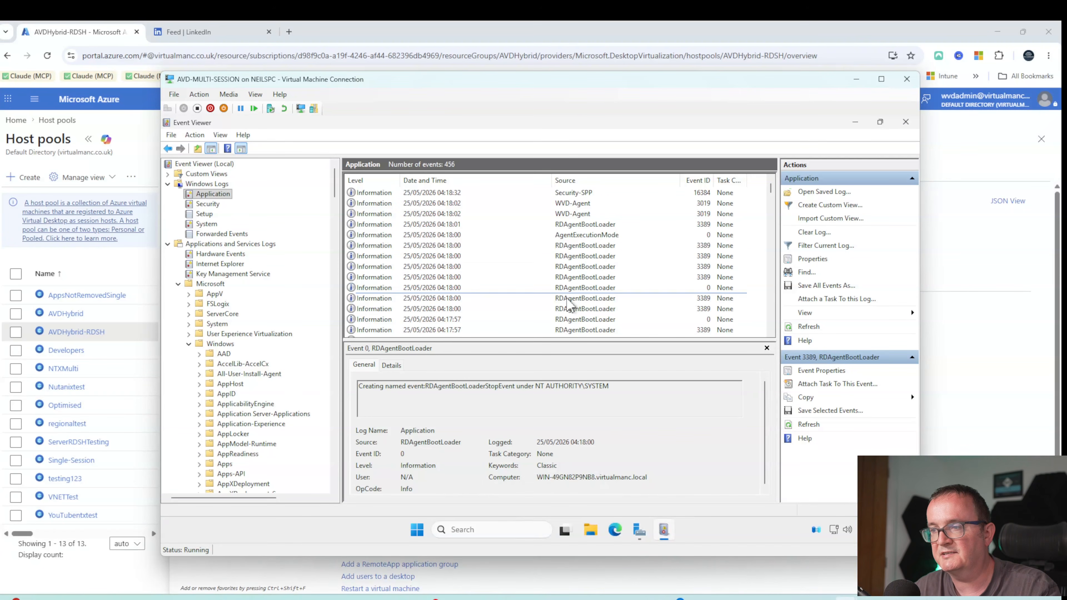
left_click(568, 307)
left_click(567, 258)
left_click(565, 225)
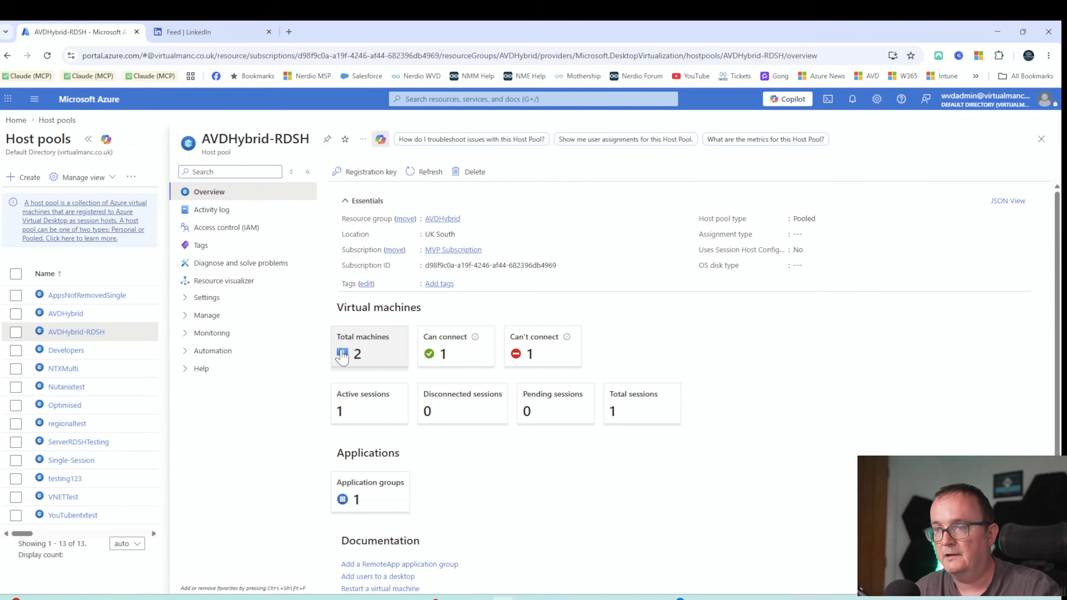
left_click(373, 349)
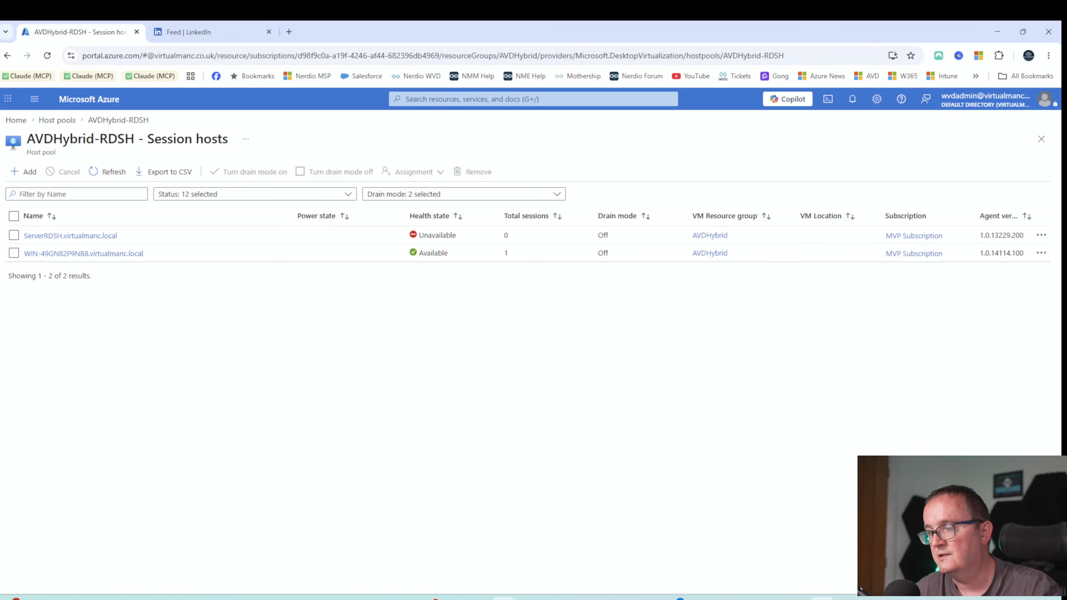
Sign the user out of the session host's console from the Start menu.
mouse_move(846, 599)
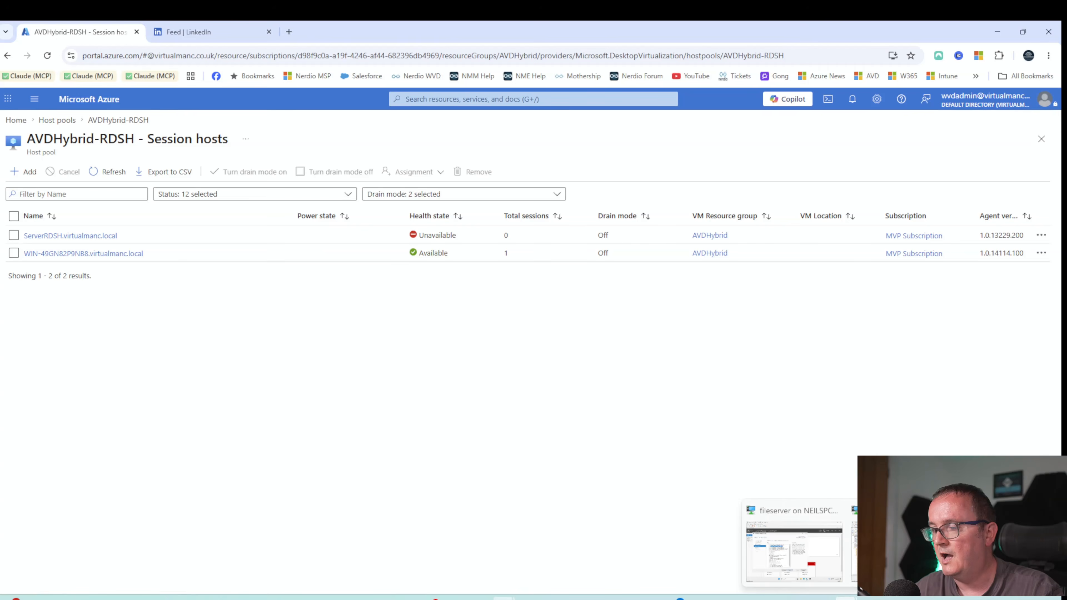
left_click(893, 549)
left_click(418, 530)
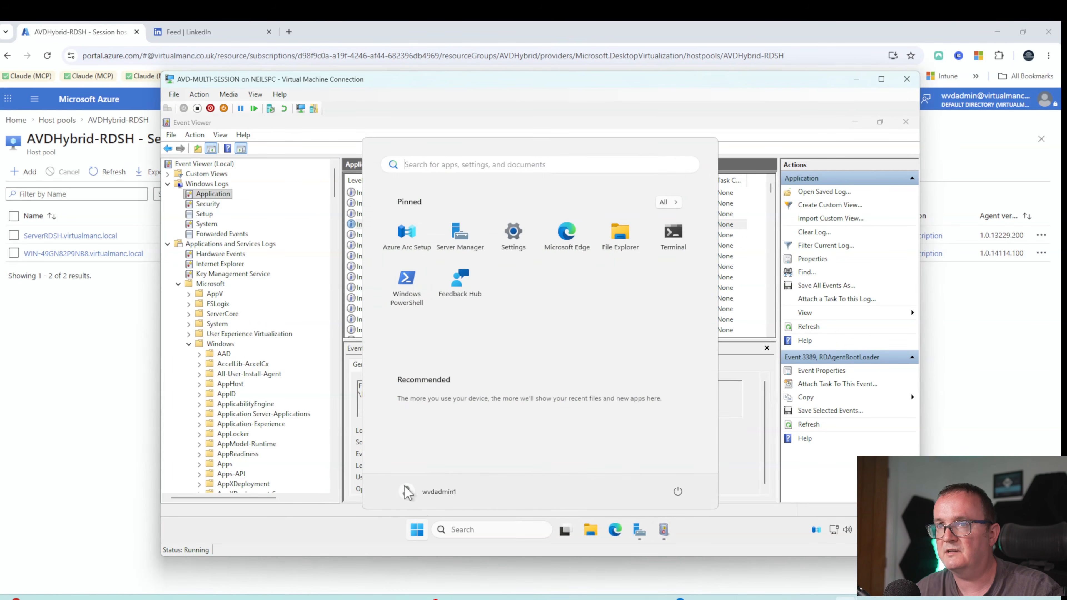
left_click(445, 491)
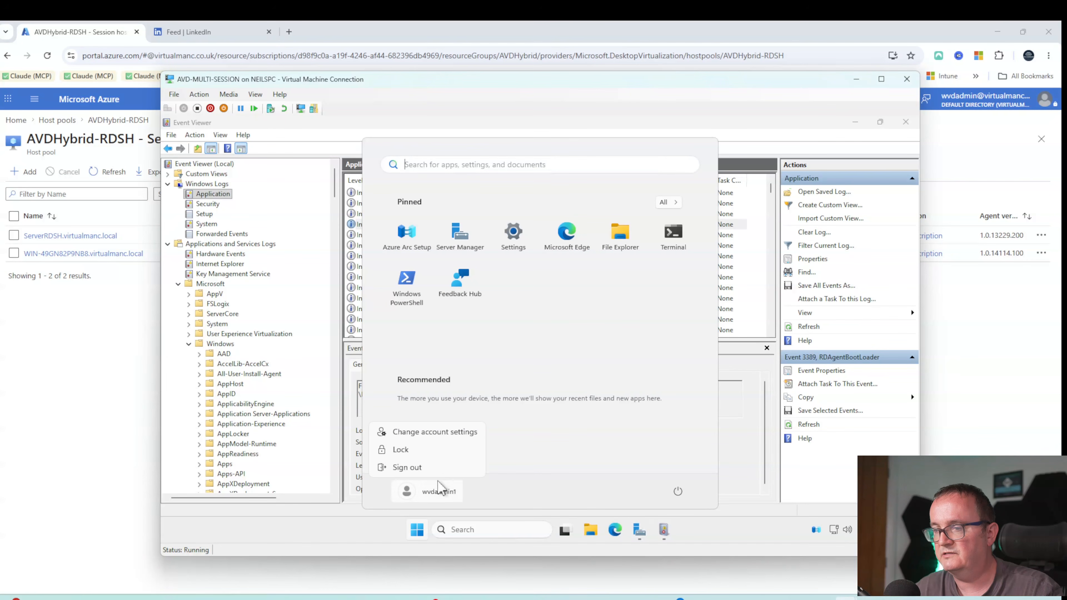
left_click(432, 468)
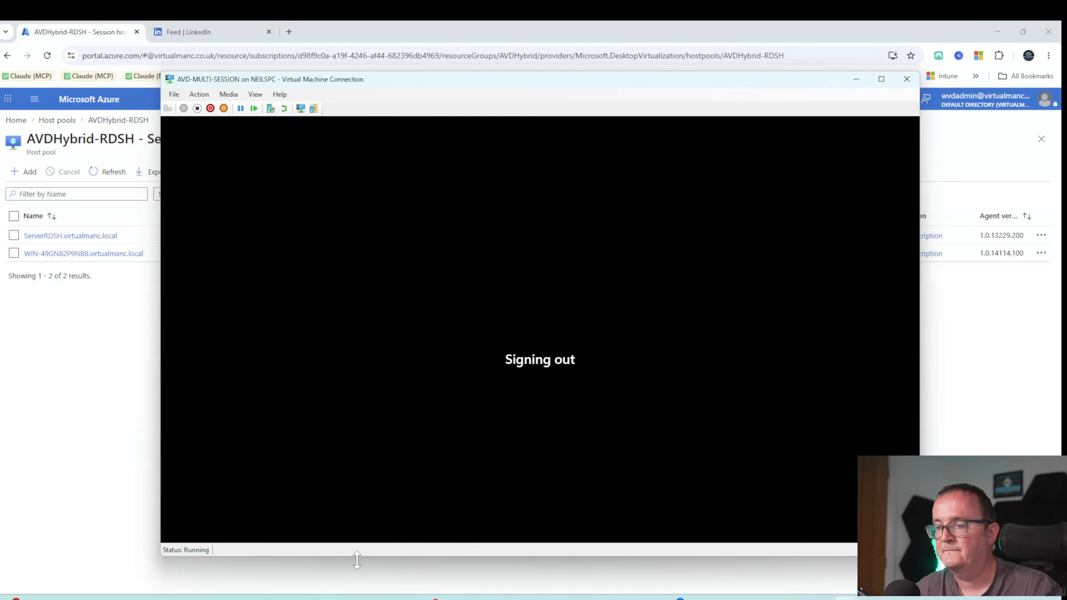
Launch Windows App from local search and return to the AVDHybrid-RDSH session hosts list.
key("super")
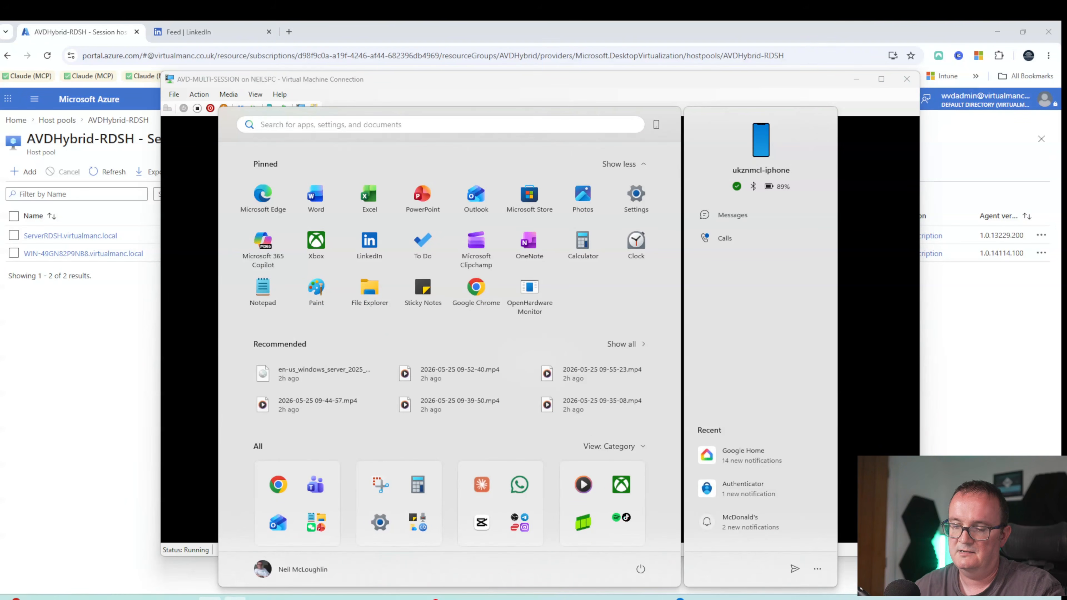
type("windows")
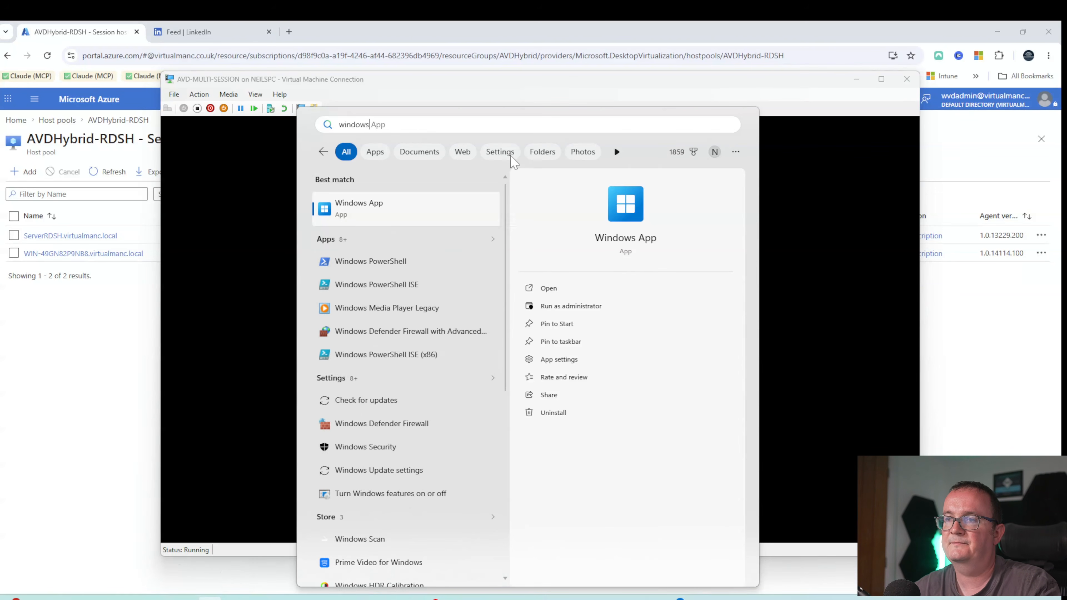
left_click(368, 202)
left_click(89, 322)
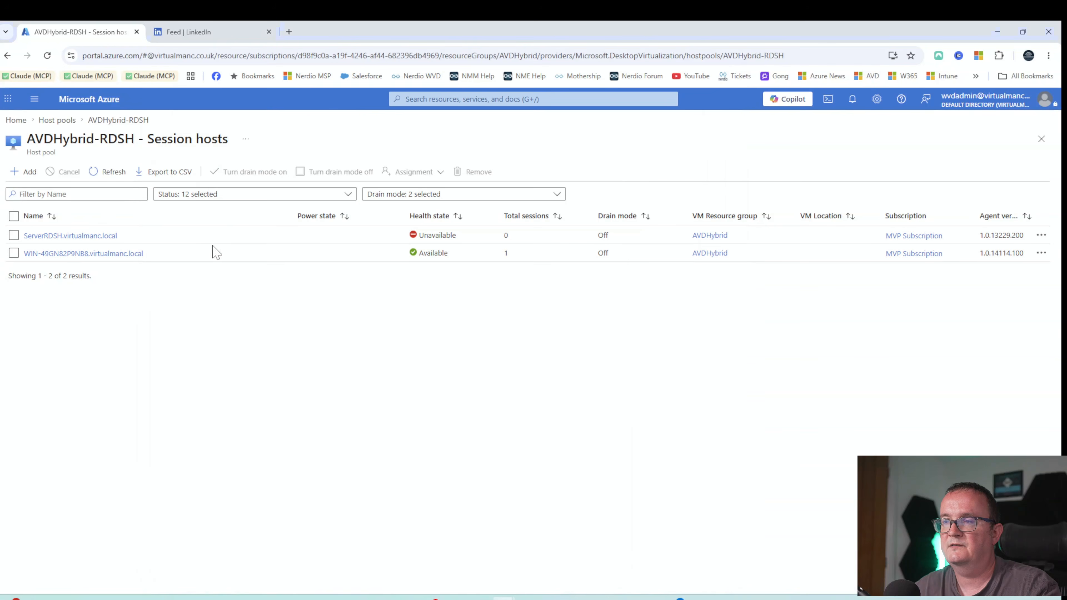
left_click(91, 170)
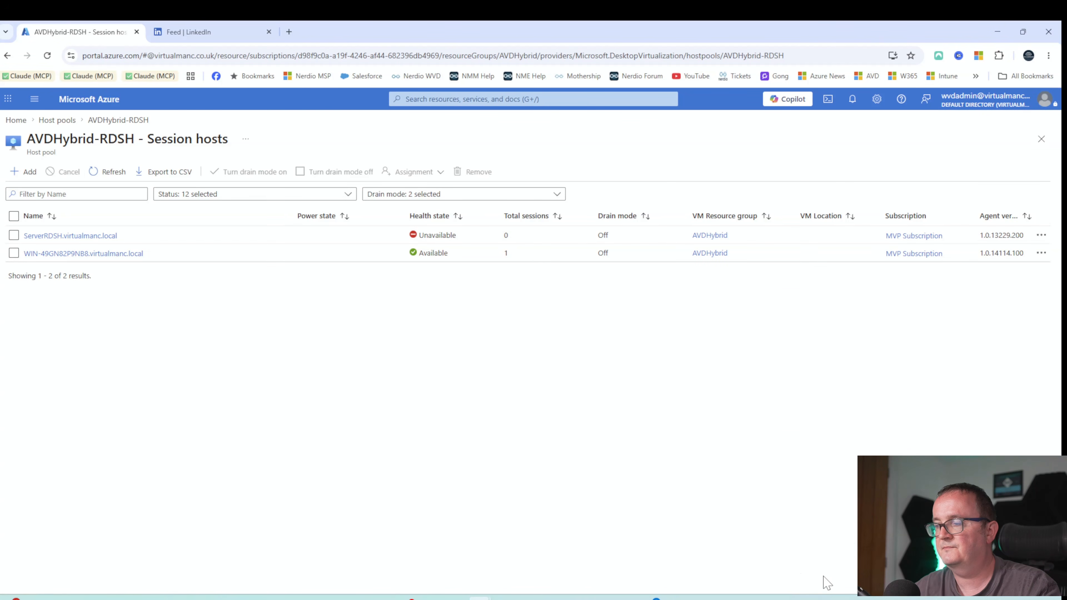
Refresh session host status and switch Windows App to the admin account's directory.
left_click(108, 171)
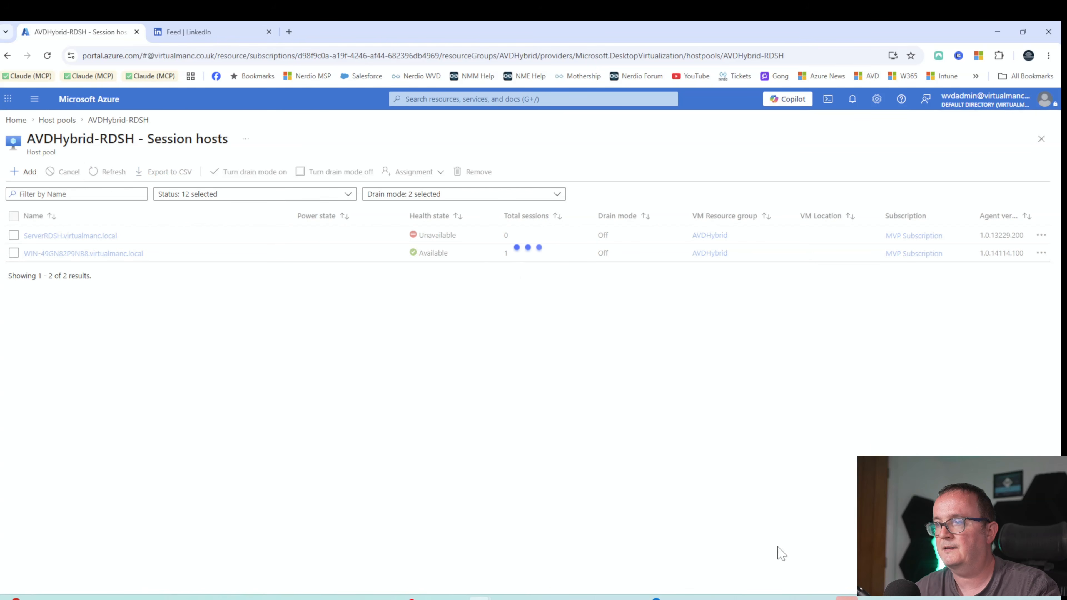
left_click(847, 598)
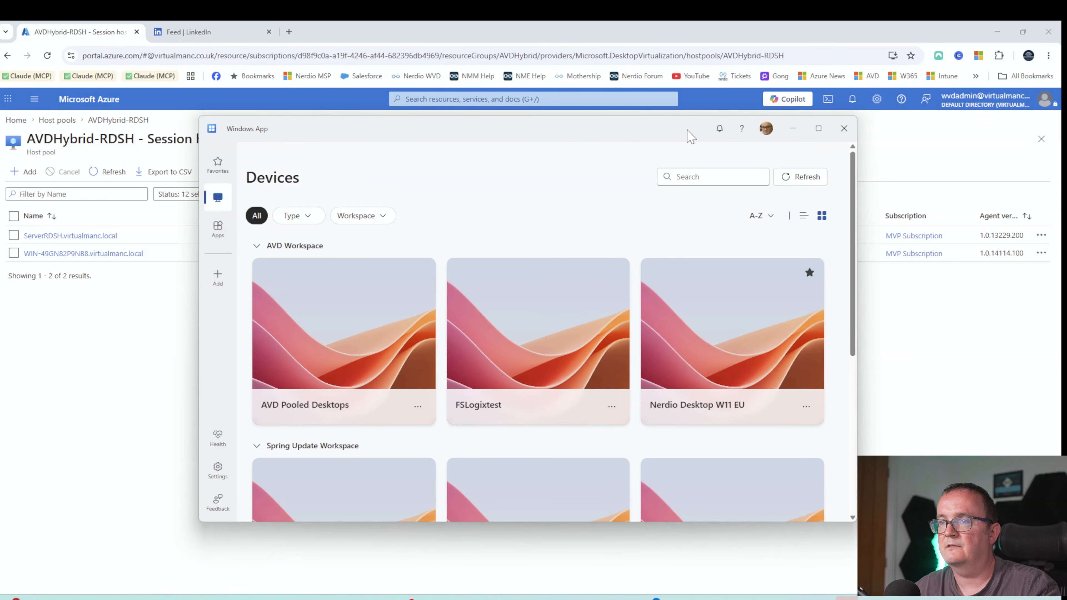
left_click(767, 129)
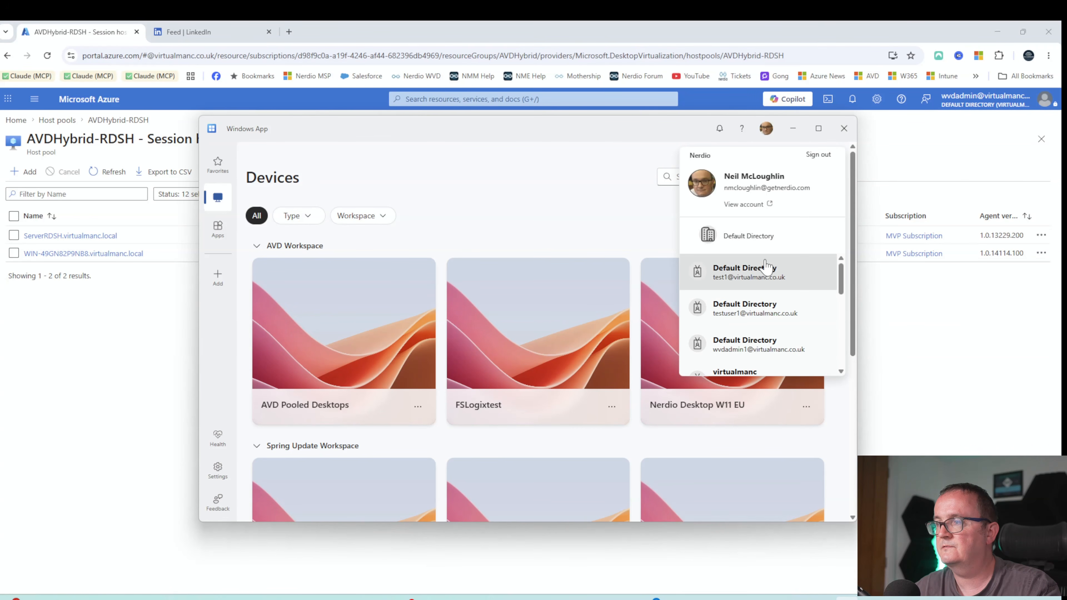
scroll(766, 288, "down", 2)
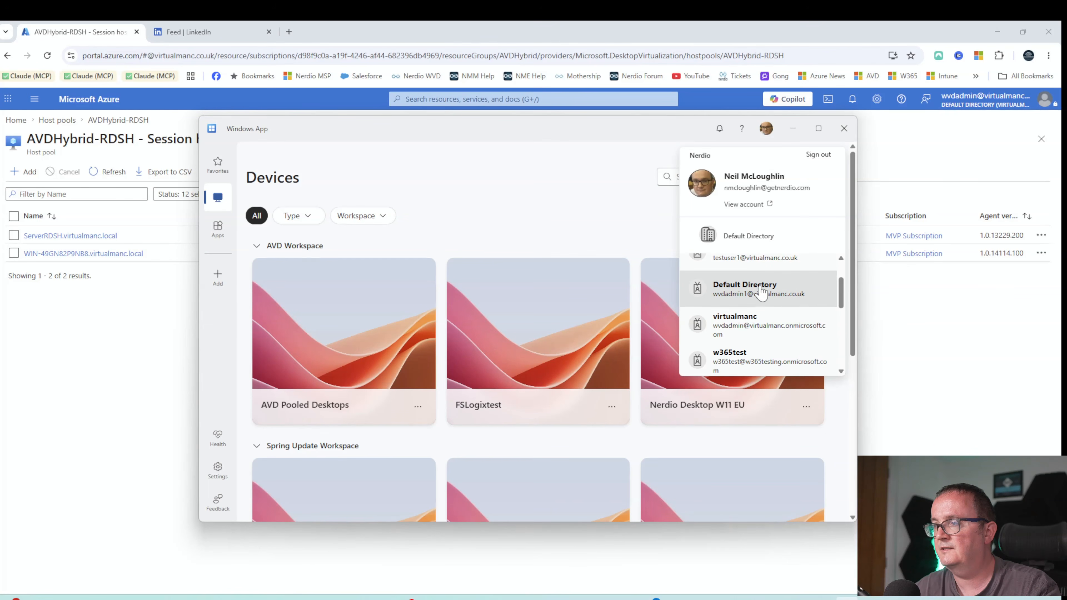
left_click(761, 291)
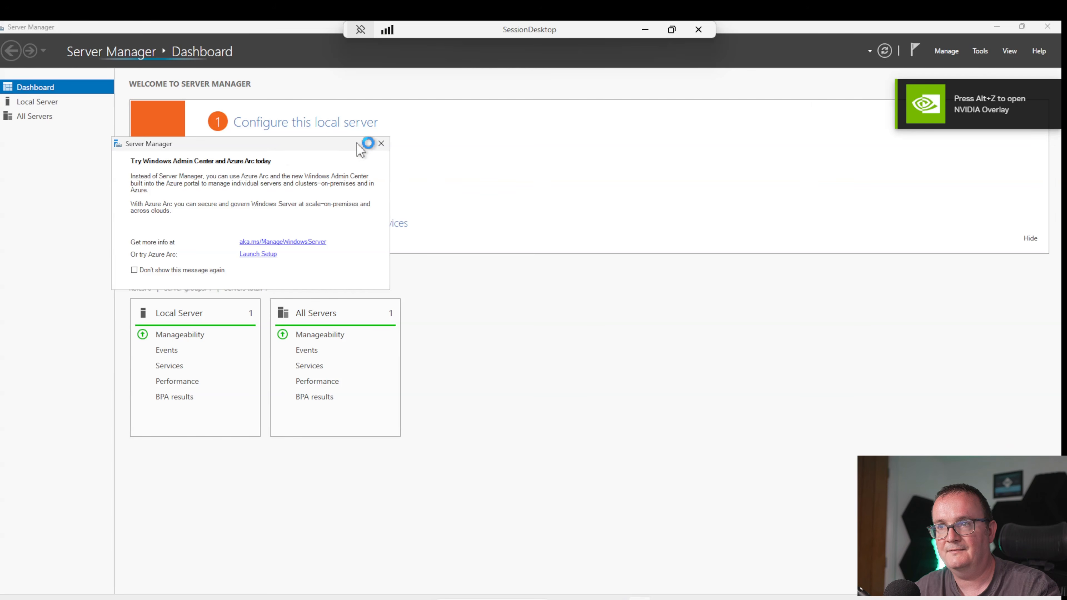
In SessionDesktop, run winver from cmd to confirm Windows Server 2025 build 26100.32860, then minimise.
left_click(381, 144)
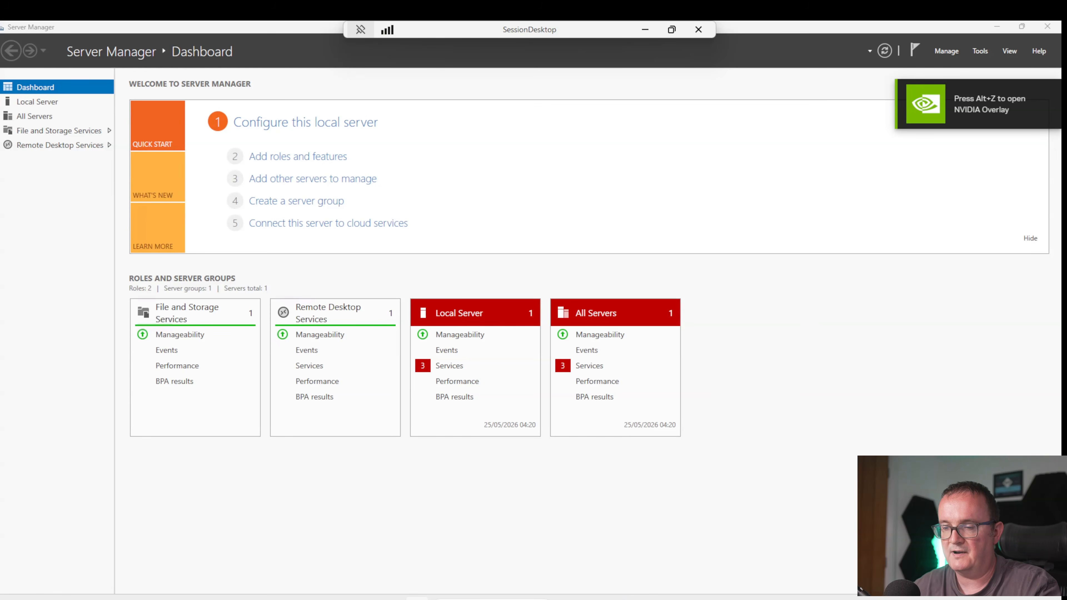
key("super")
type("cmd")
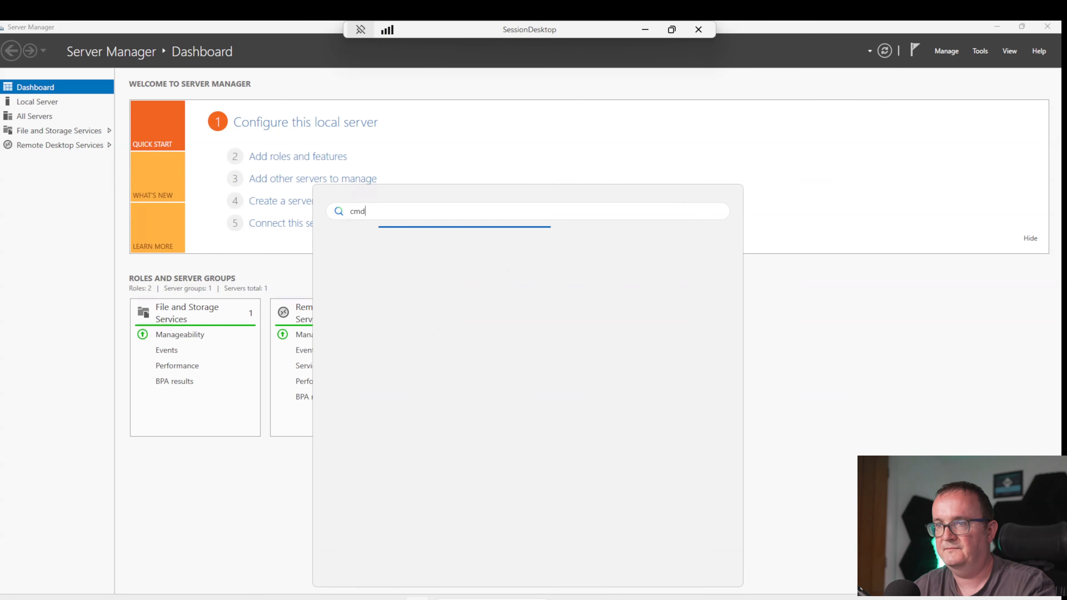
key("Return")
type("winver")
key("Return")
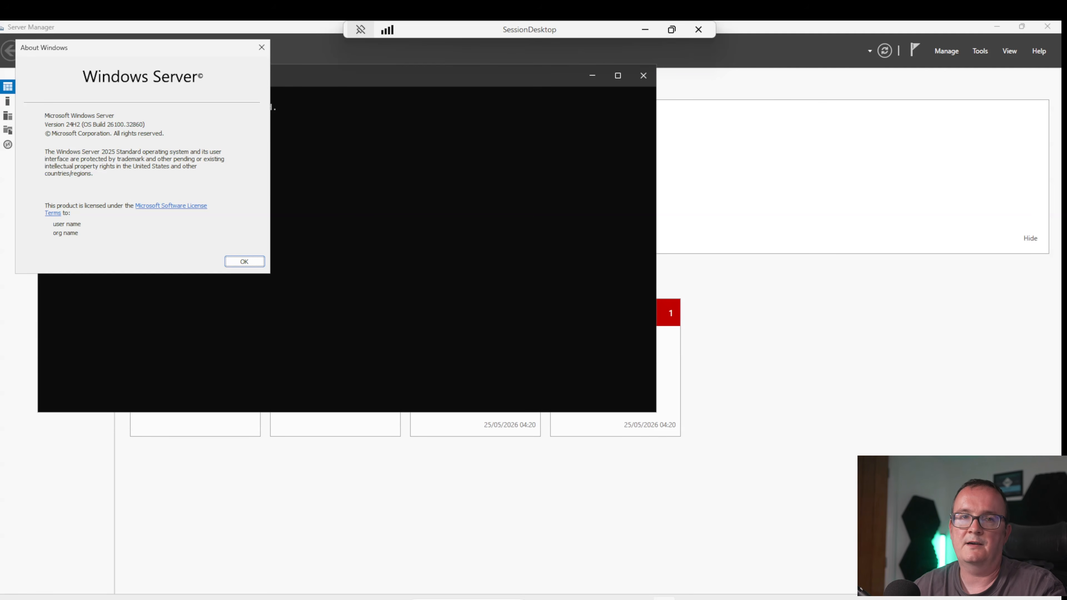
left_click(231, 262)
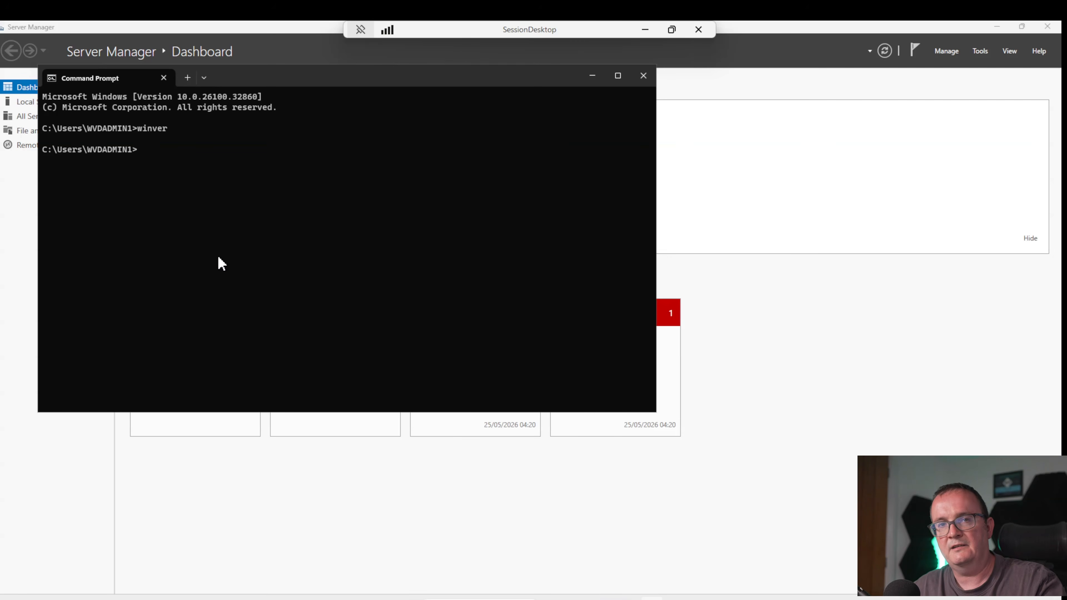
left_click(645, 29)
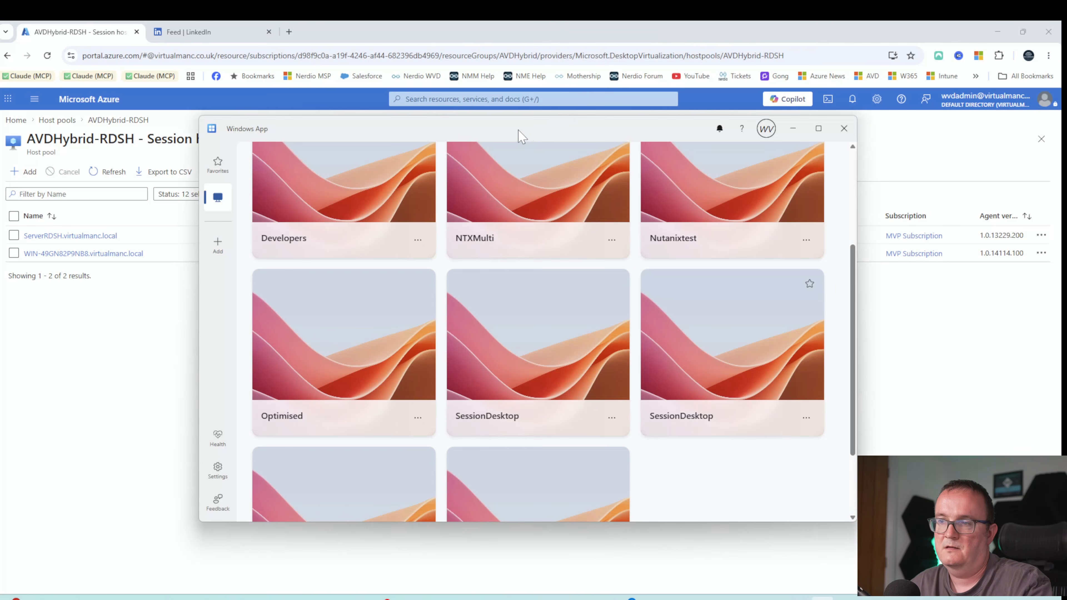